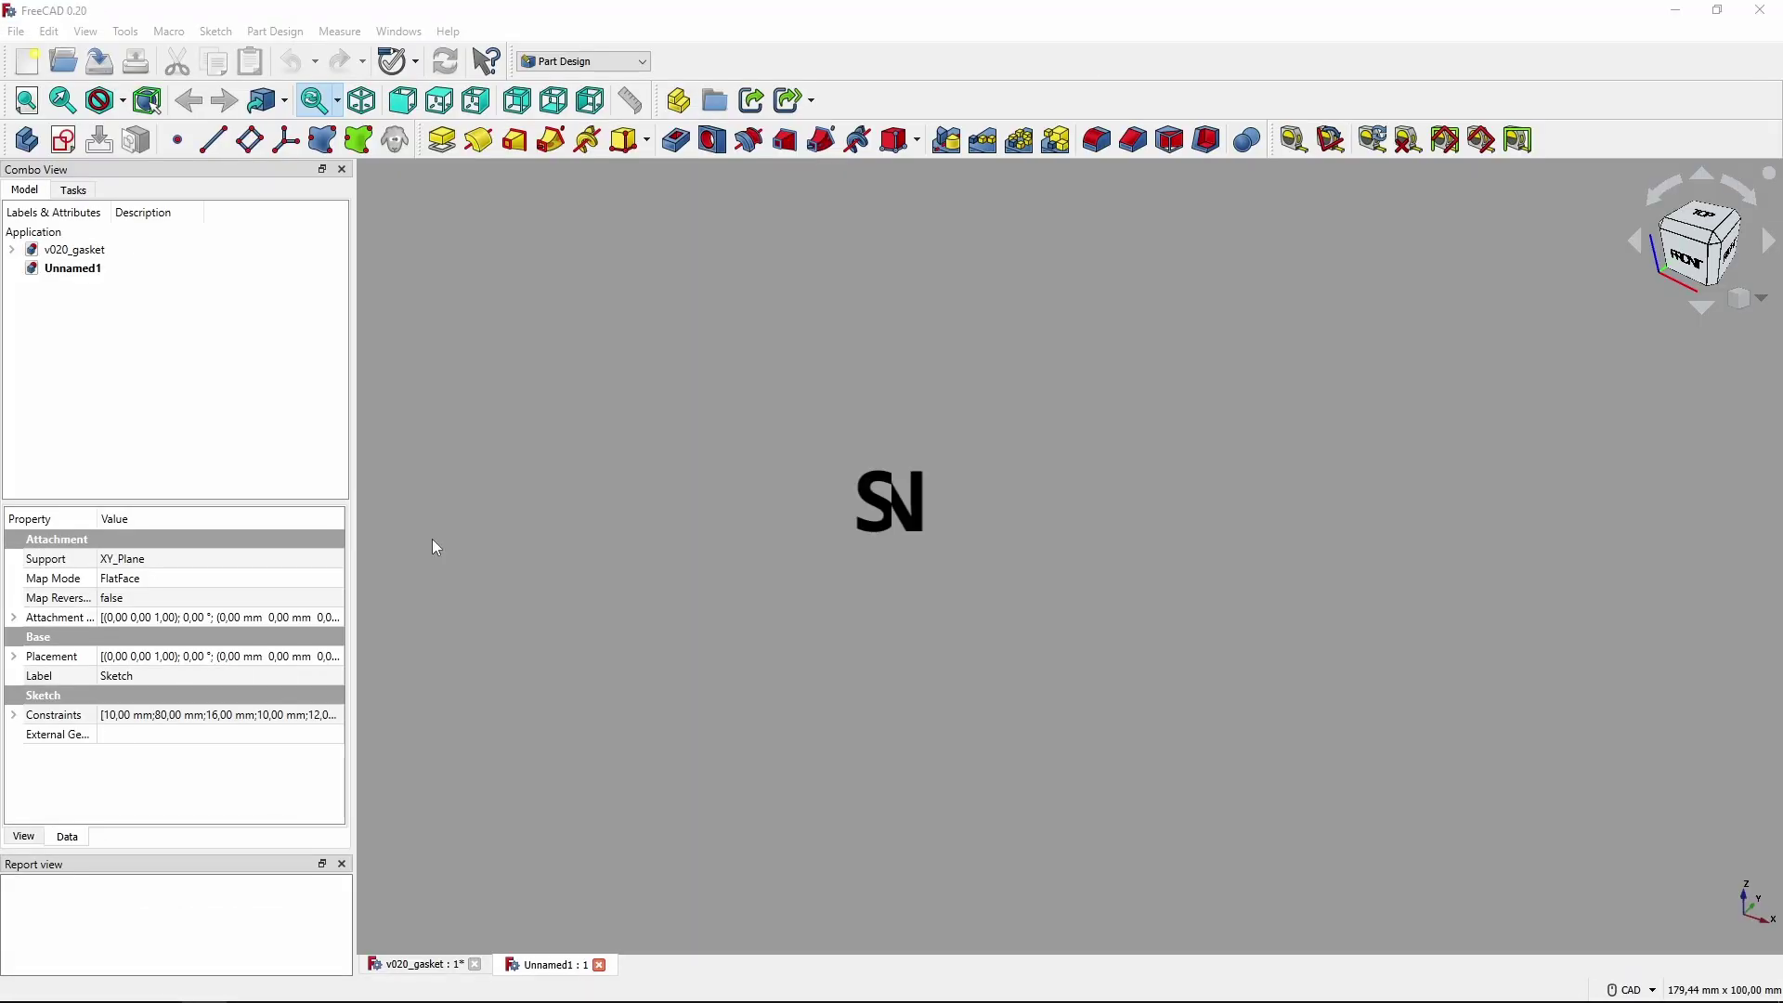
Open the v020_gasket model, inspect its Gasket sketch in Sketcher, then close it.
double_click(70, 251)
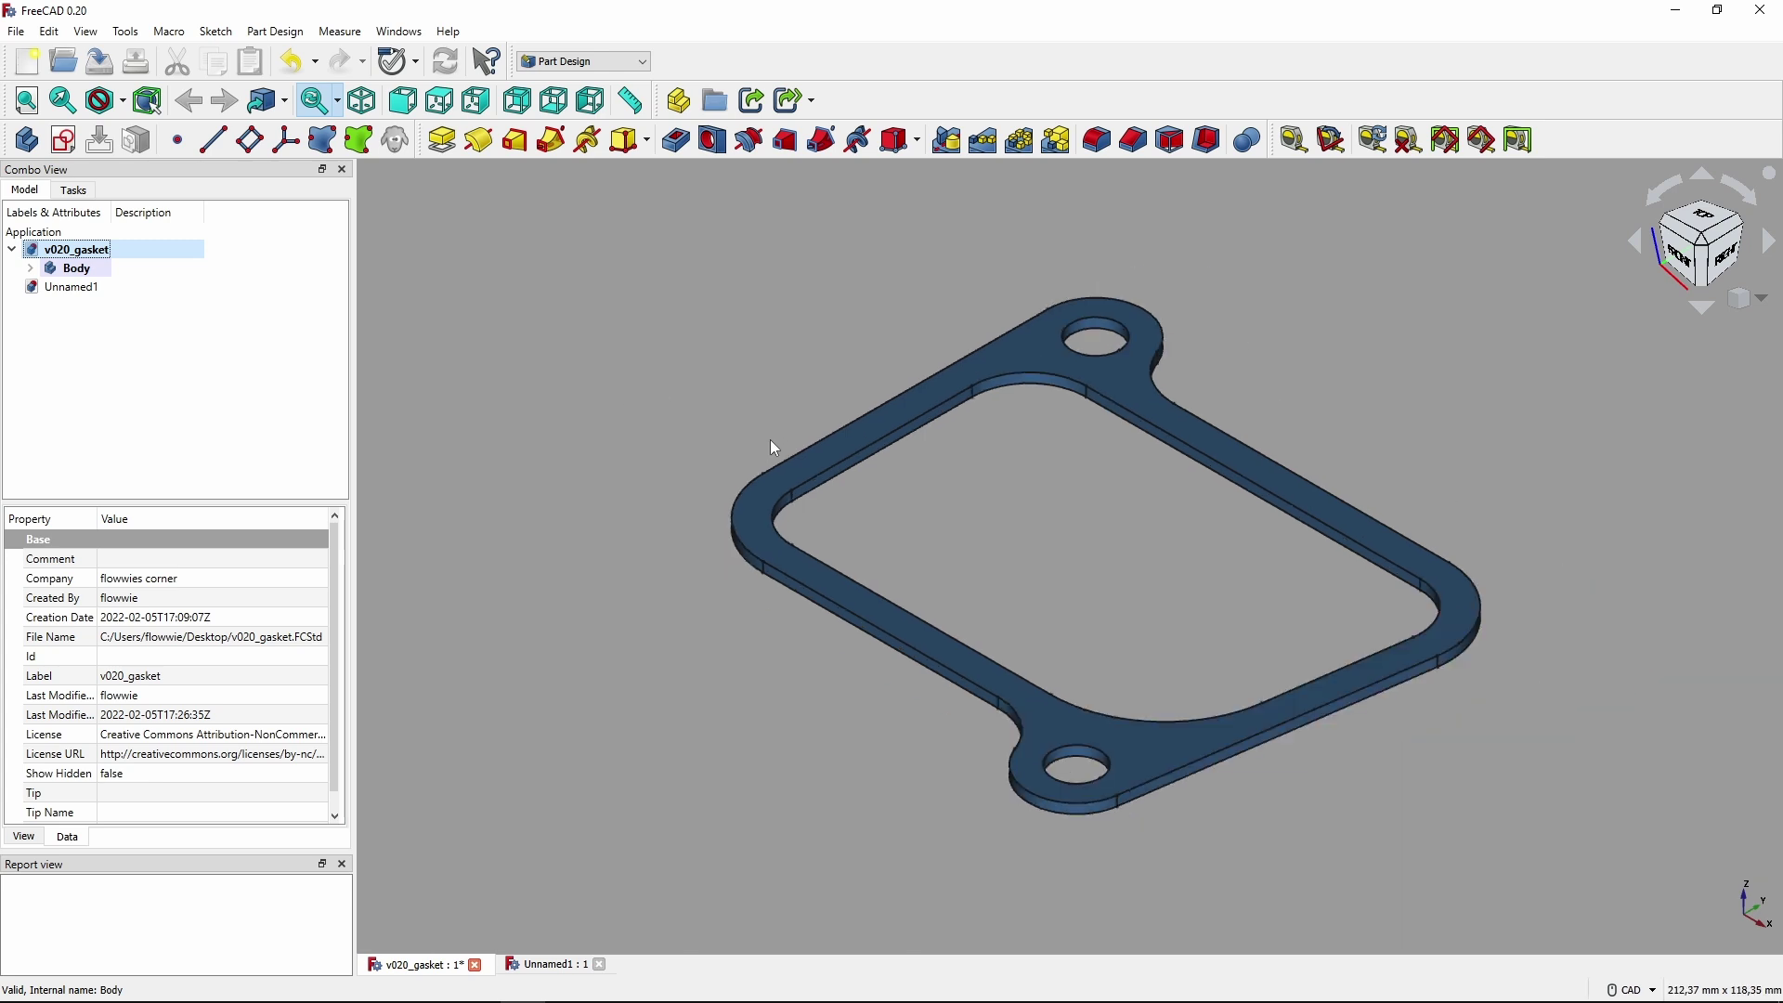
left_click(31, 267)
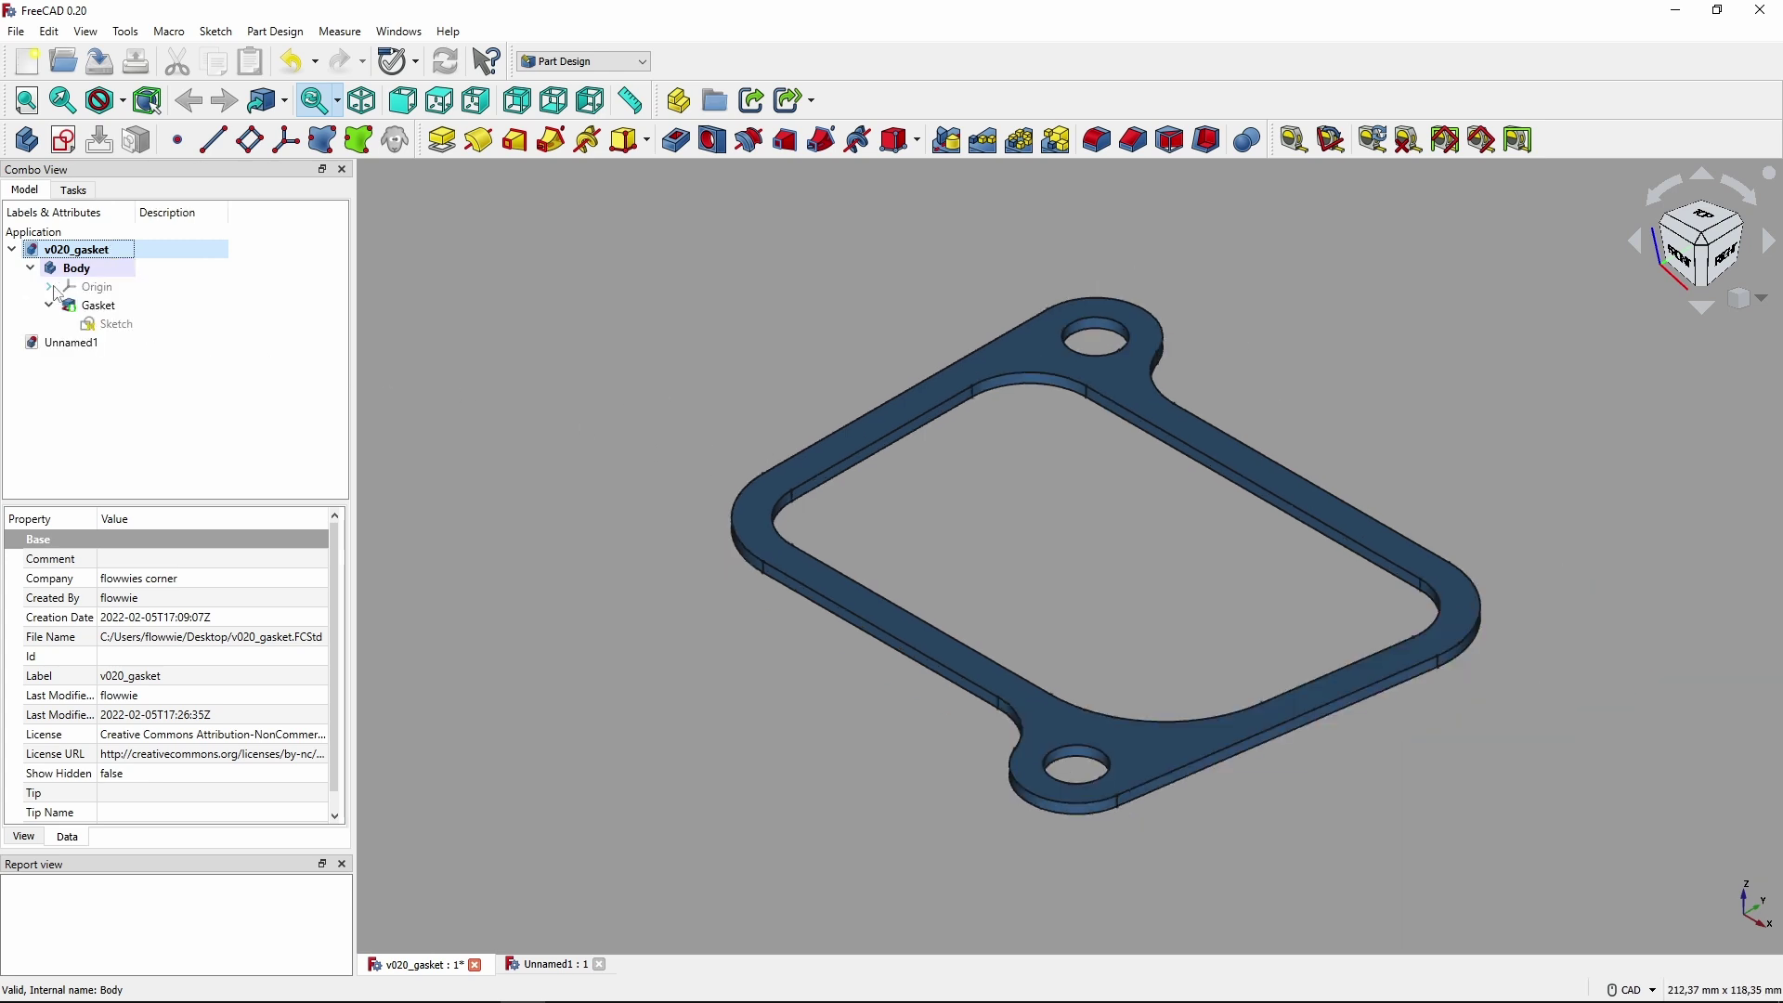
left_click(99, 313)
double_click(119, 324)
scroll(654, 528, "down", 3)
scroll(813, 555, "up", 3)
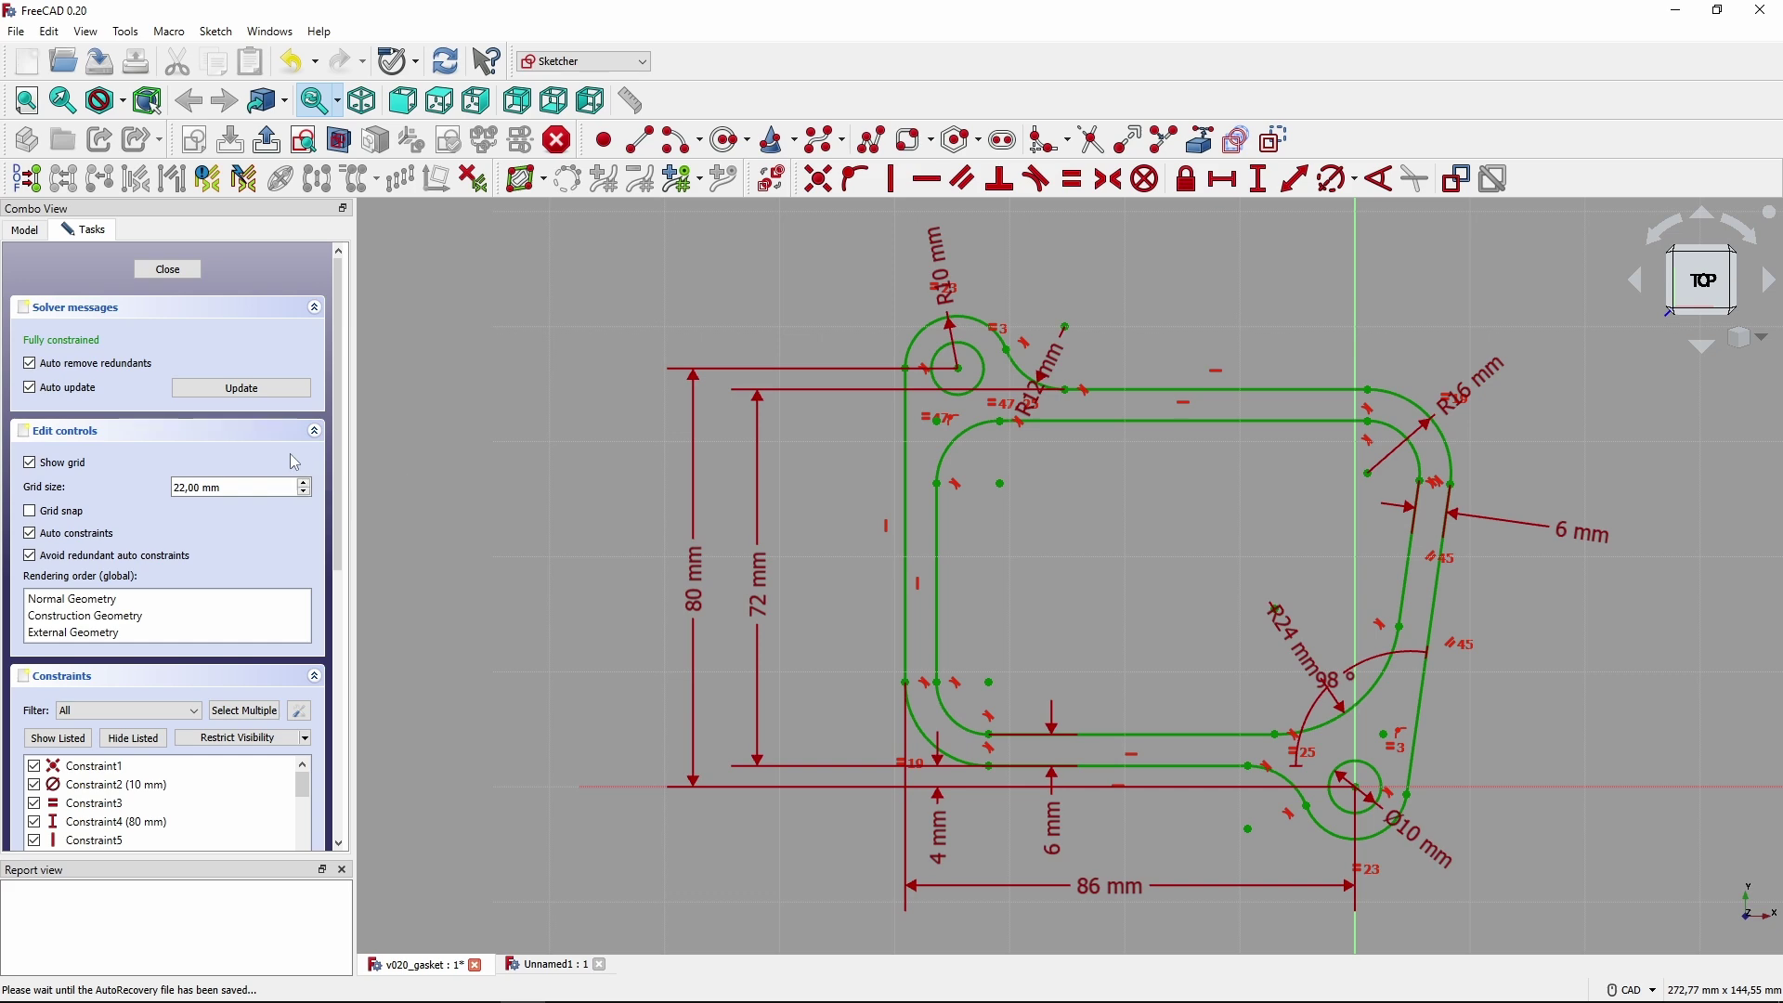
left_click(168, 269)
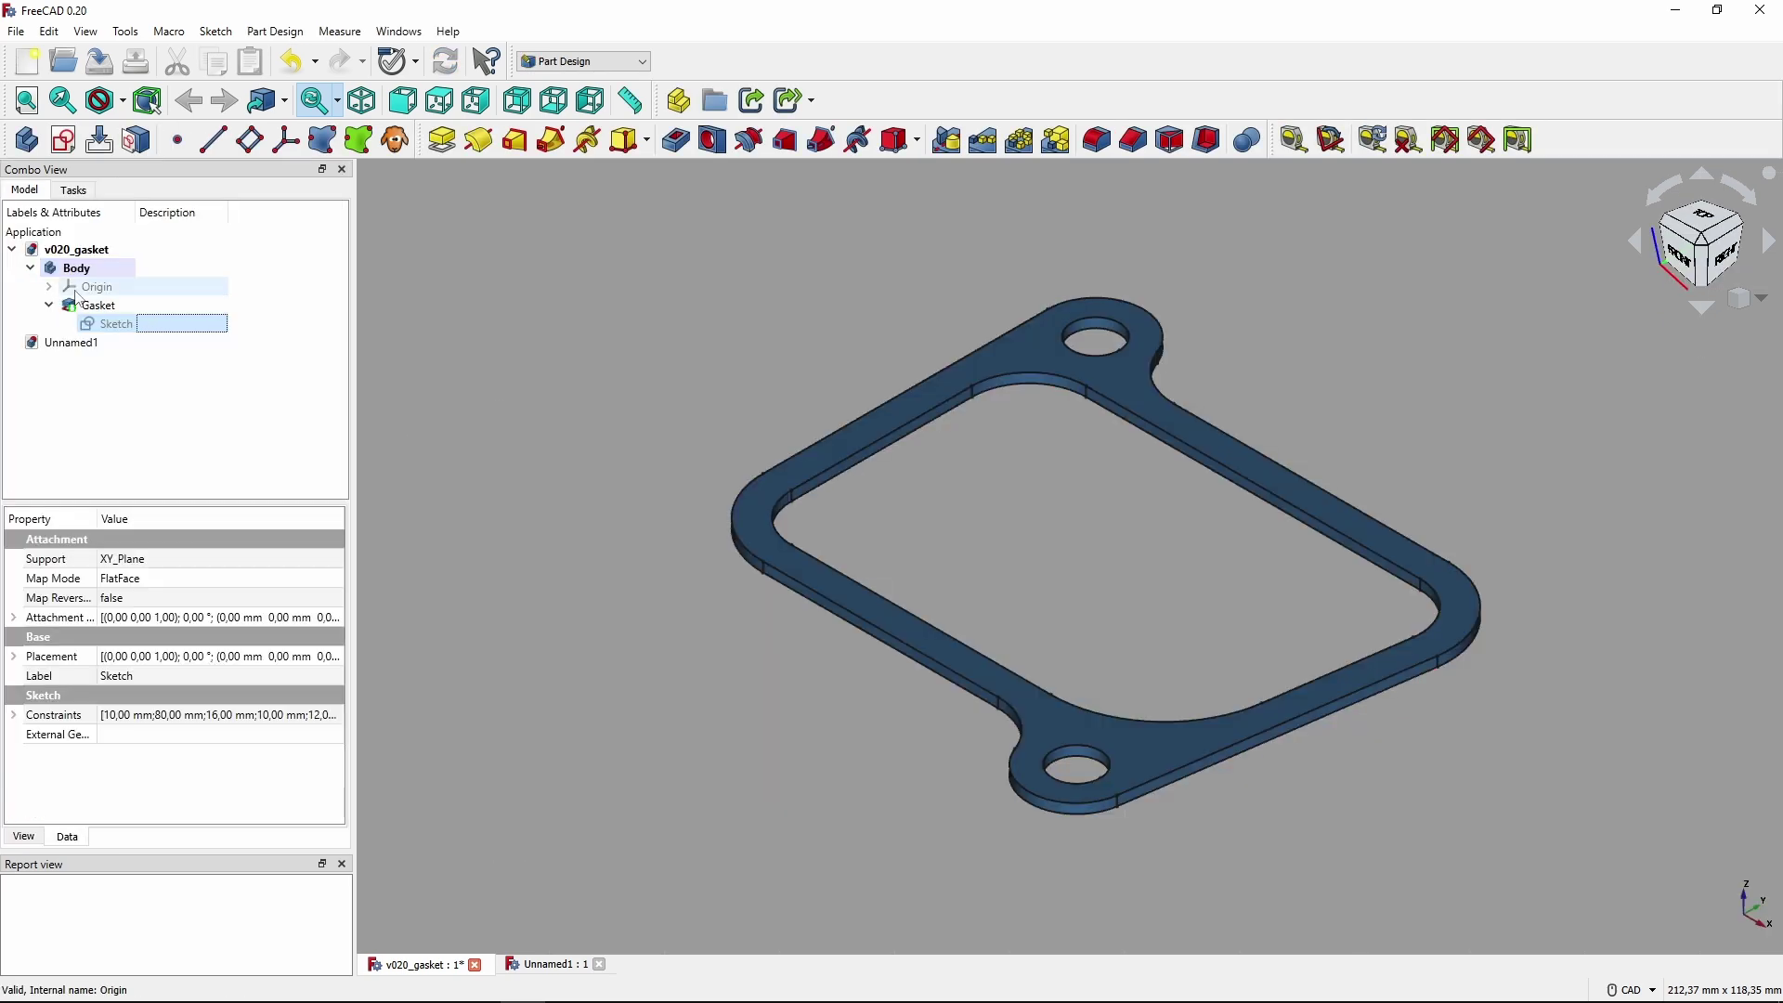
In Unnamed1, create a Body and a new sketch on the XY_Plane.
key("ctrl+Tab")
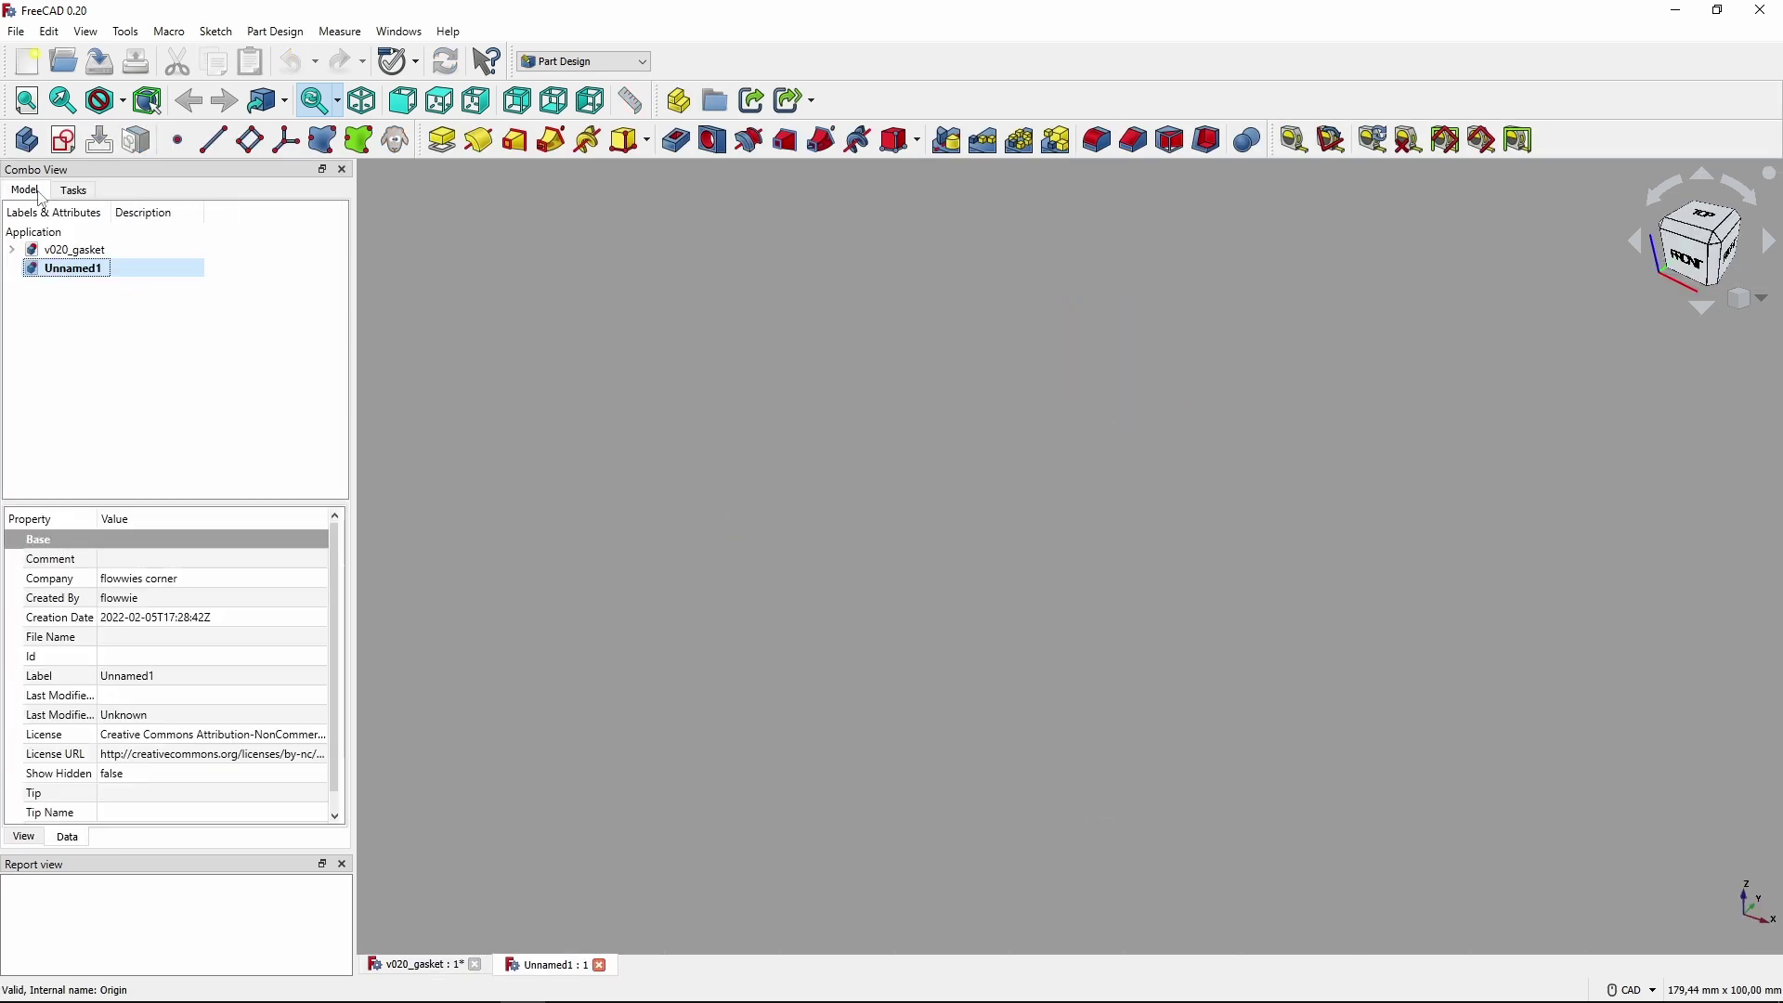
left_click(26, 139)
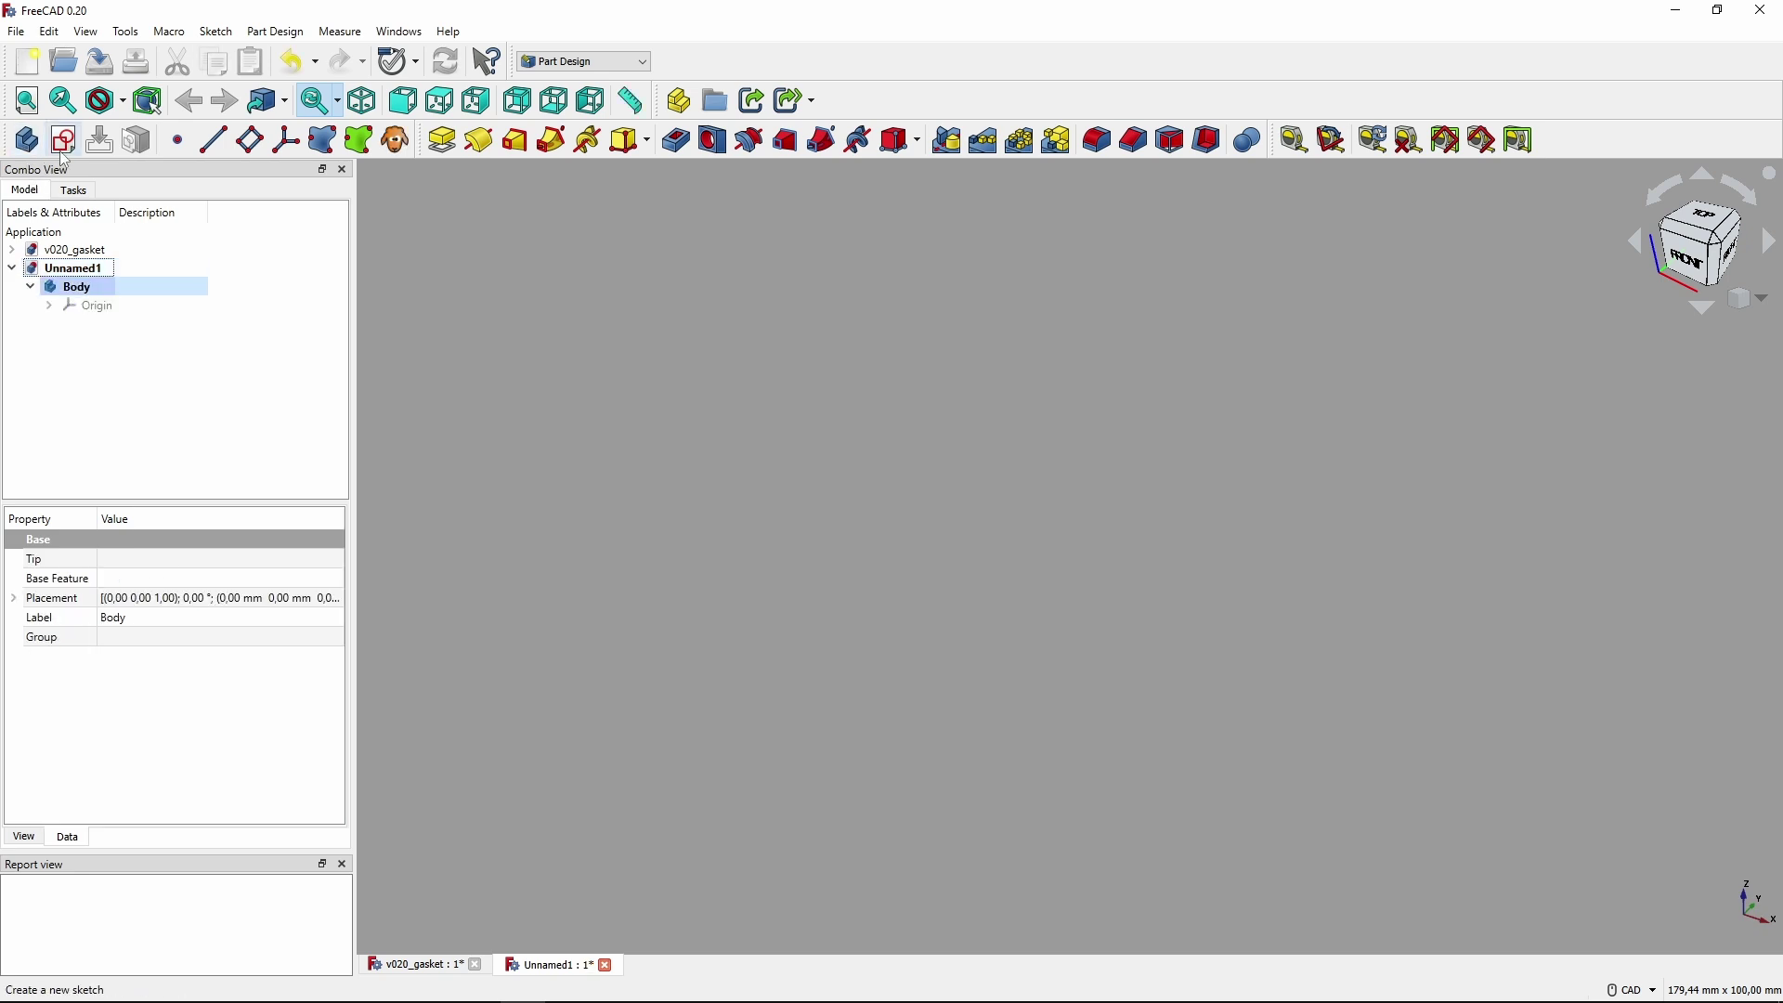
left_click(63, 140)
left_click(93, 303)
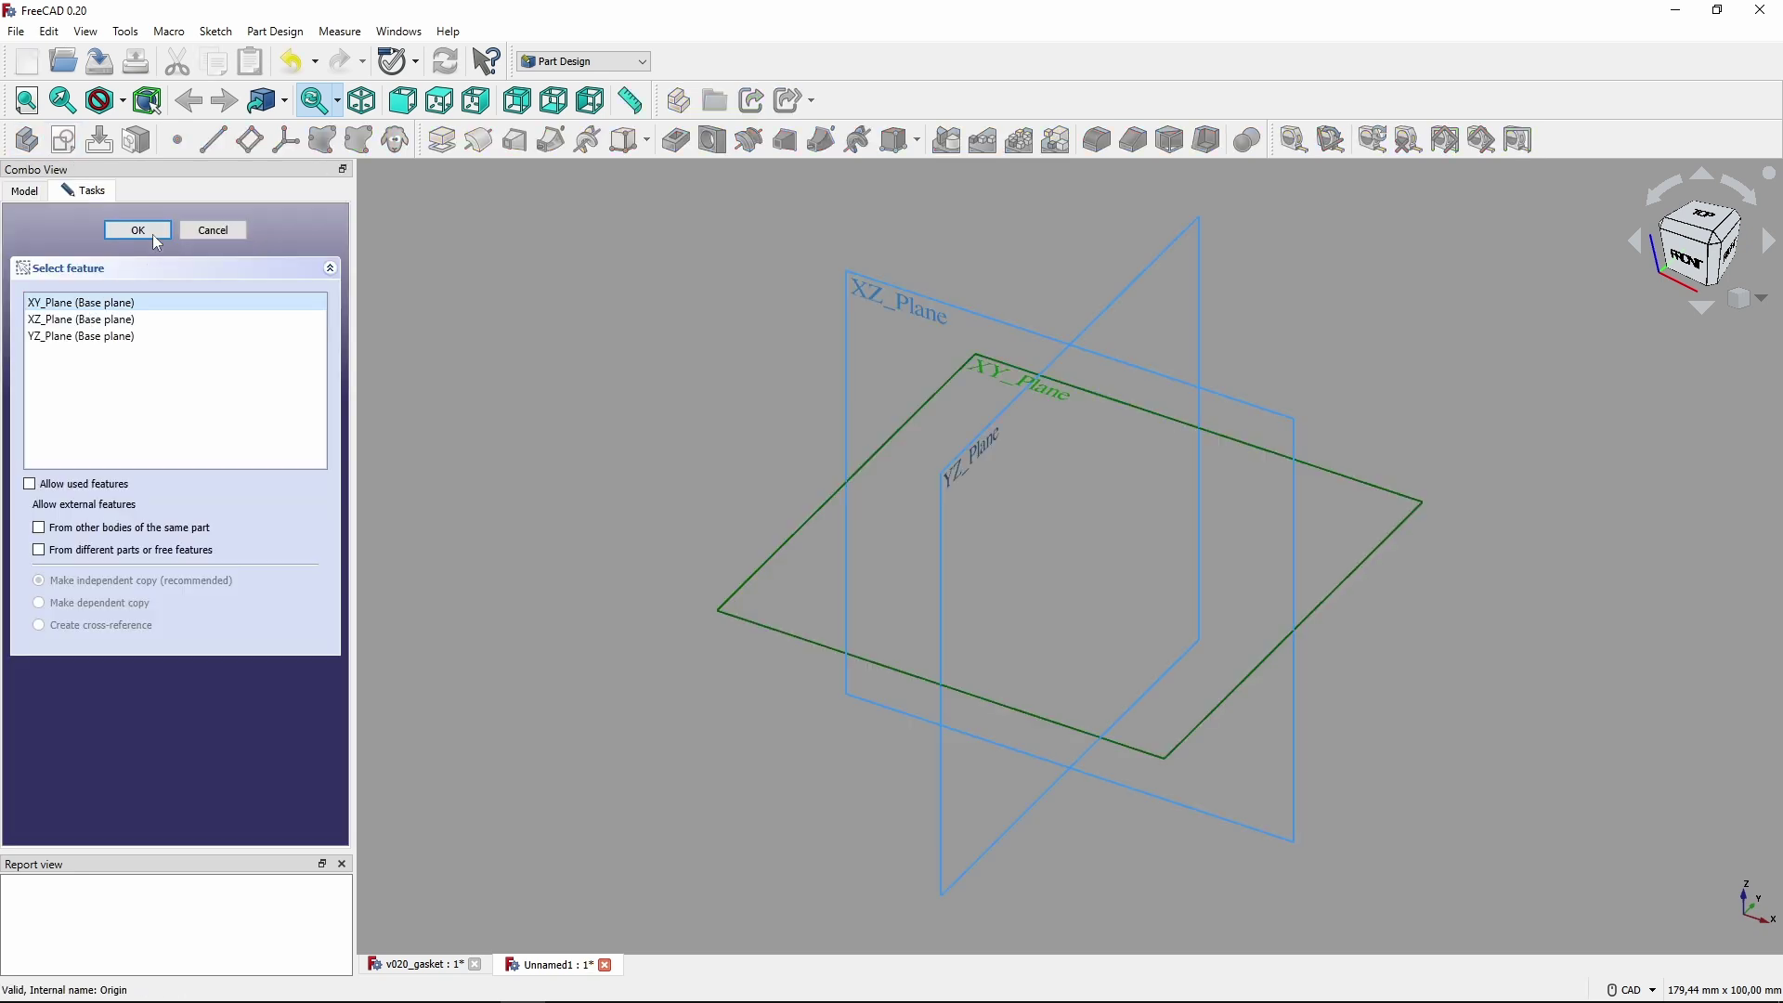
left_click(149, 230)
scroll(699, 516, "down", 1)
middle_click_drag(691, 488, 896, 651)
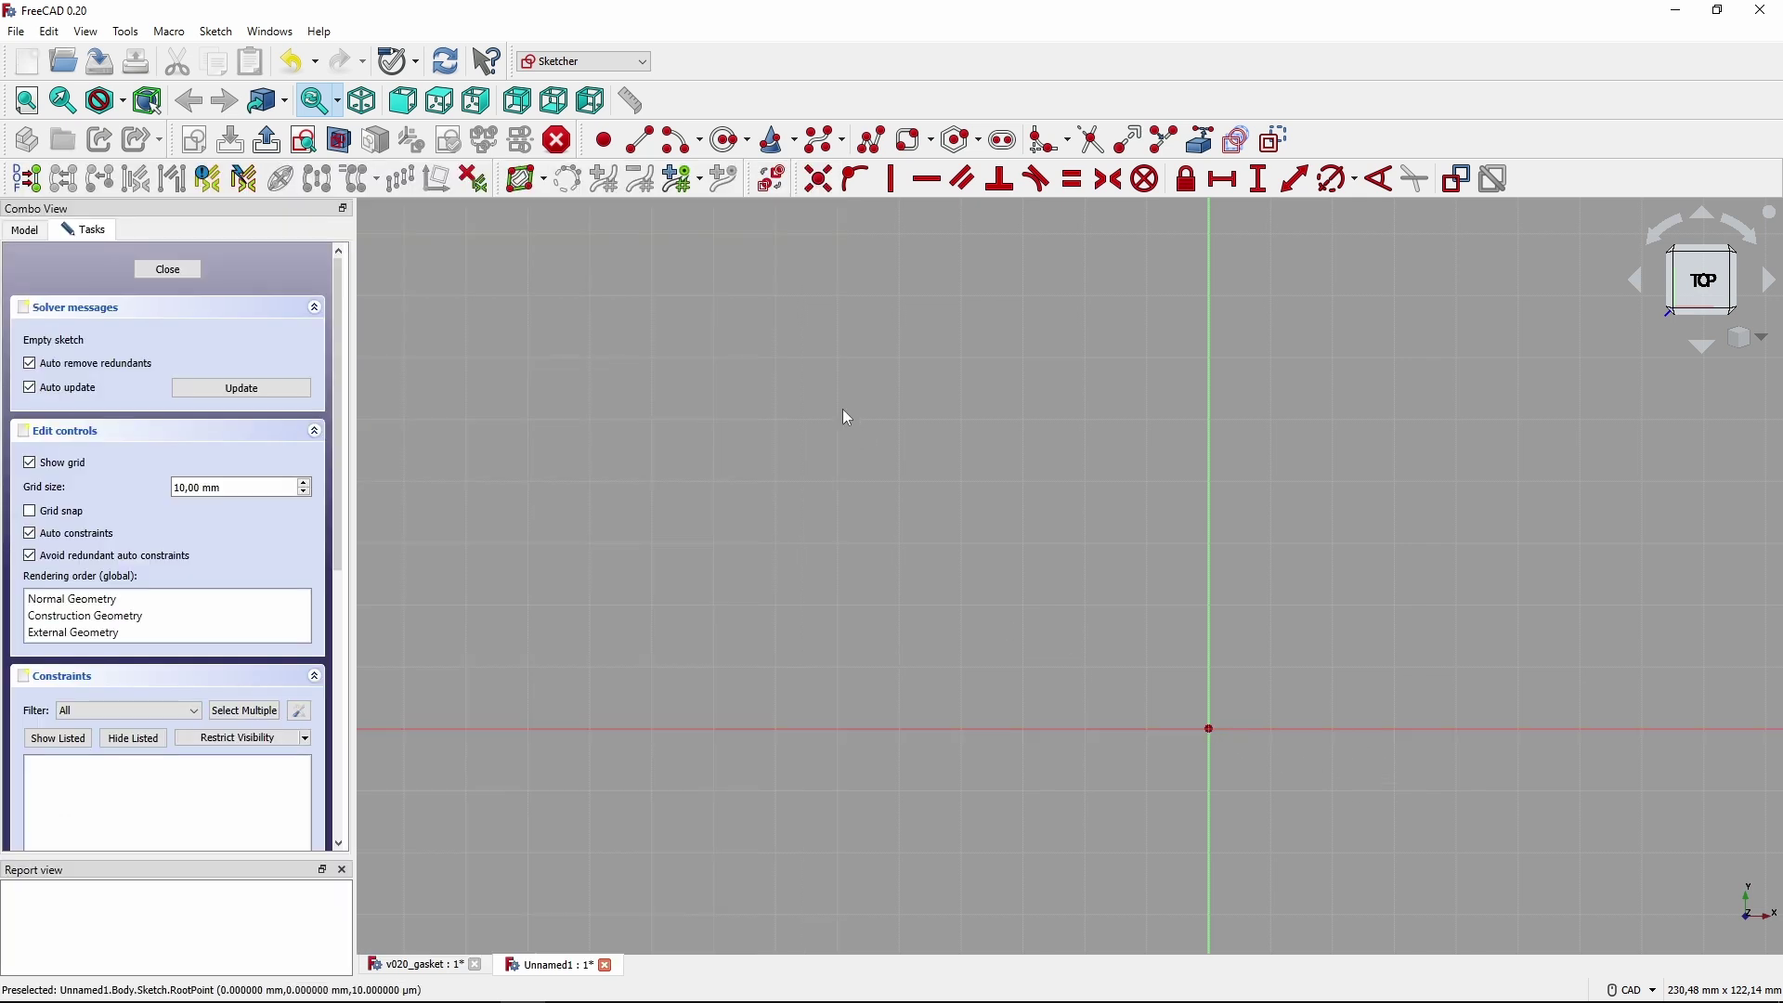
Draw two circles, one centred on the origin and one up to the left.
left_click(730, 139)
left_click(1209, 728)
left_click(1251, 762)
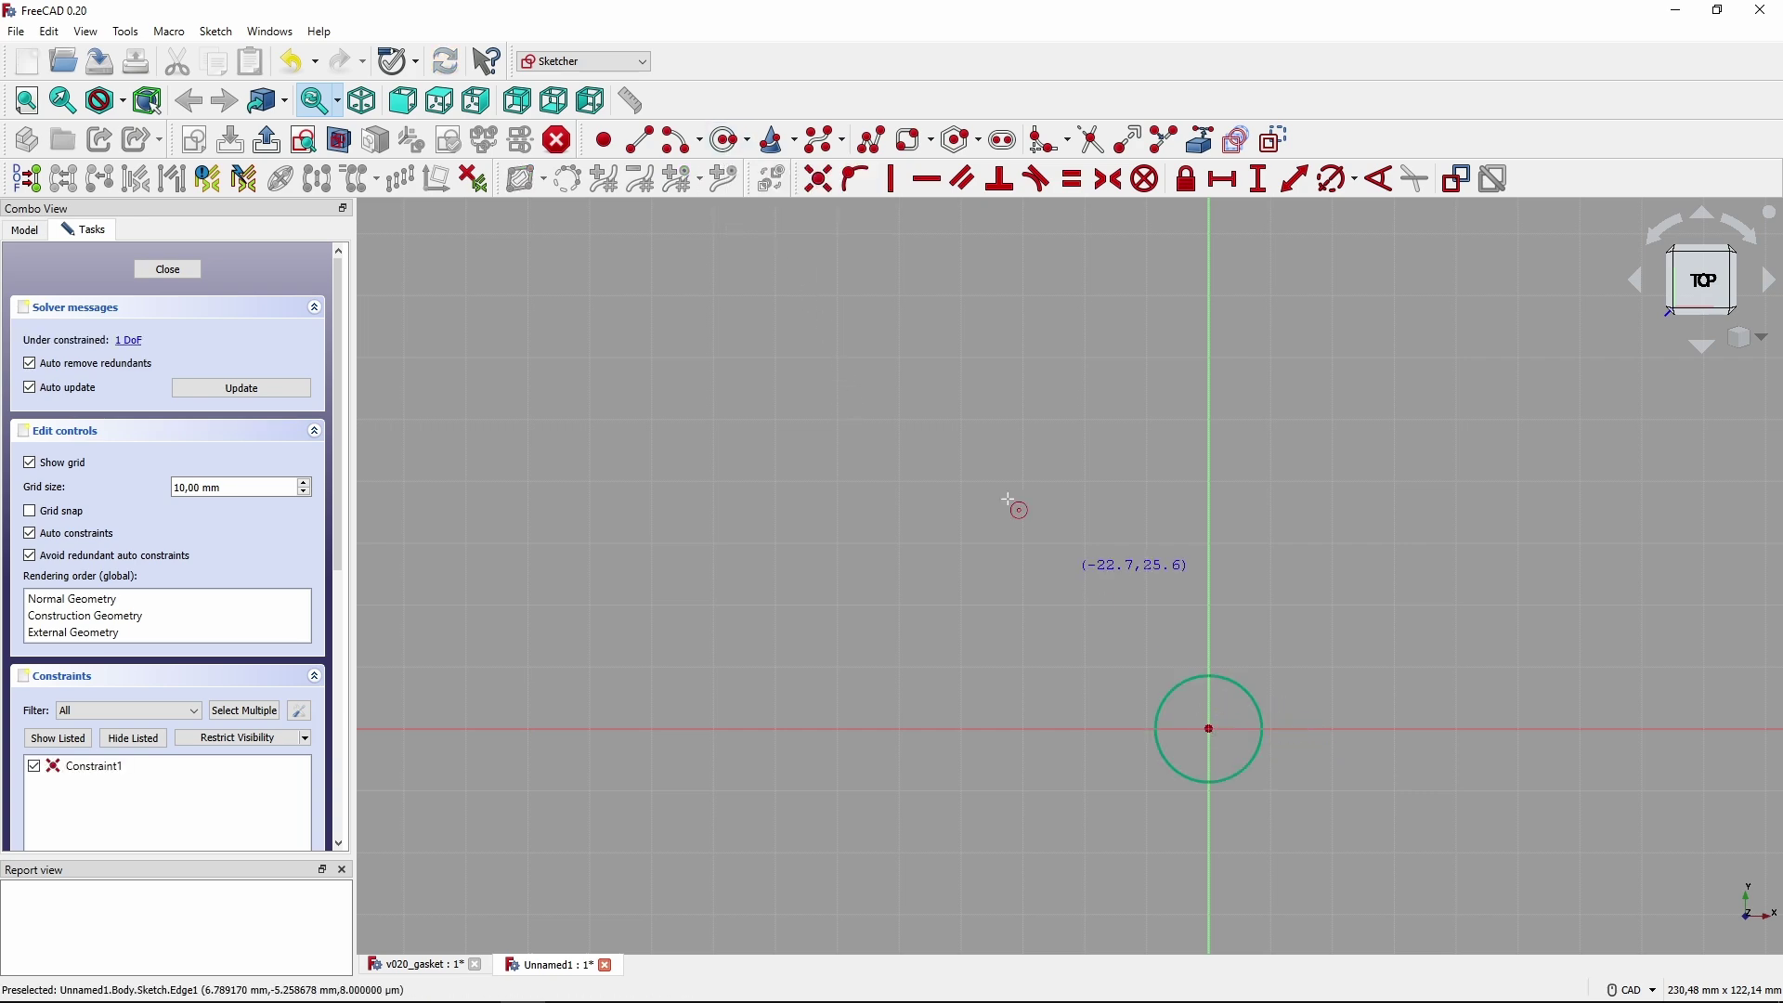
left_click(787, 298)
left_click(832, 333)
right_click(917, 367)
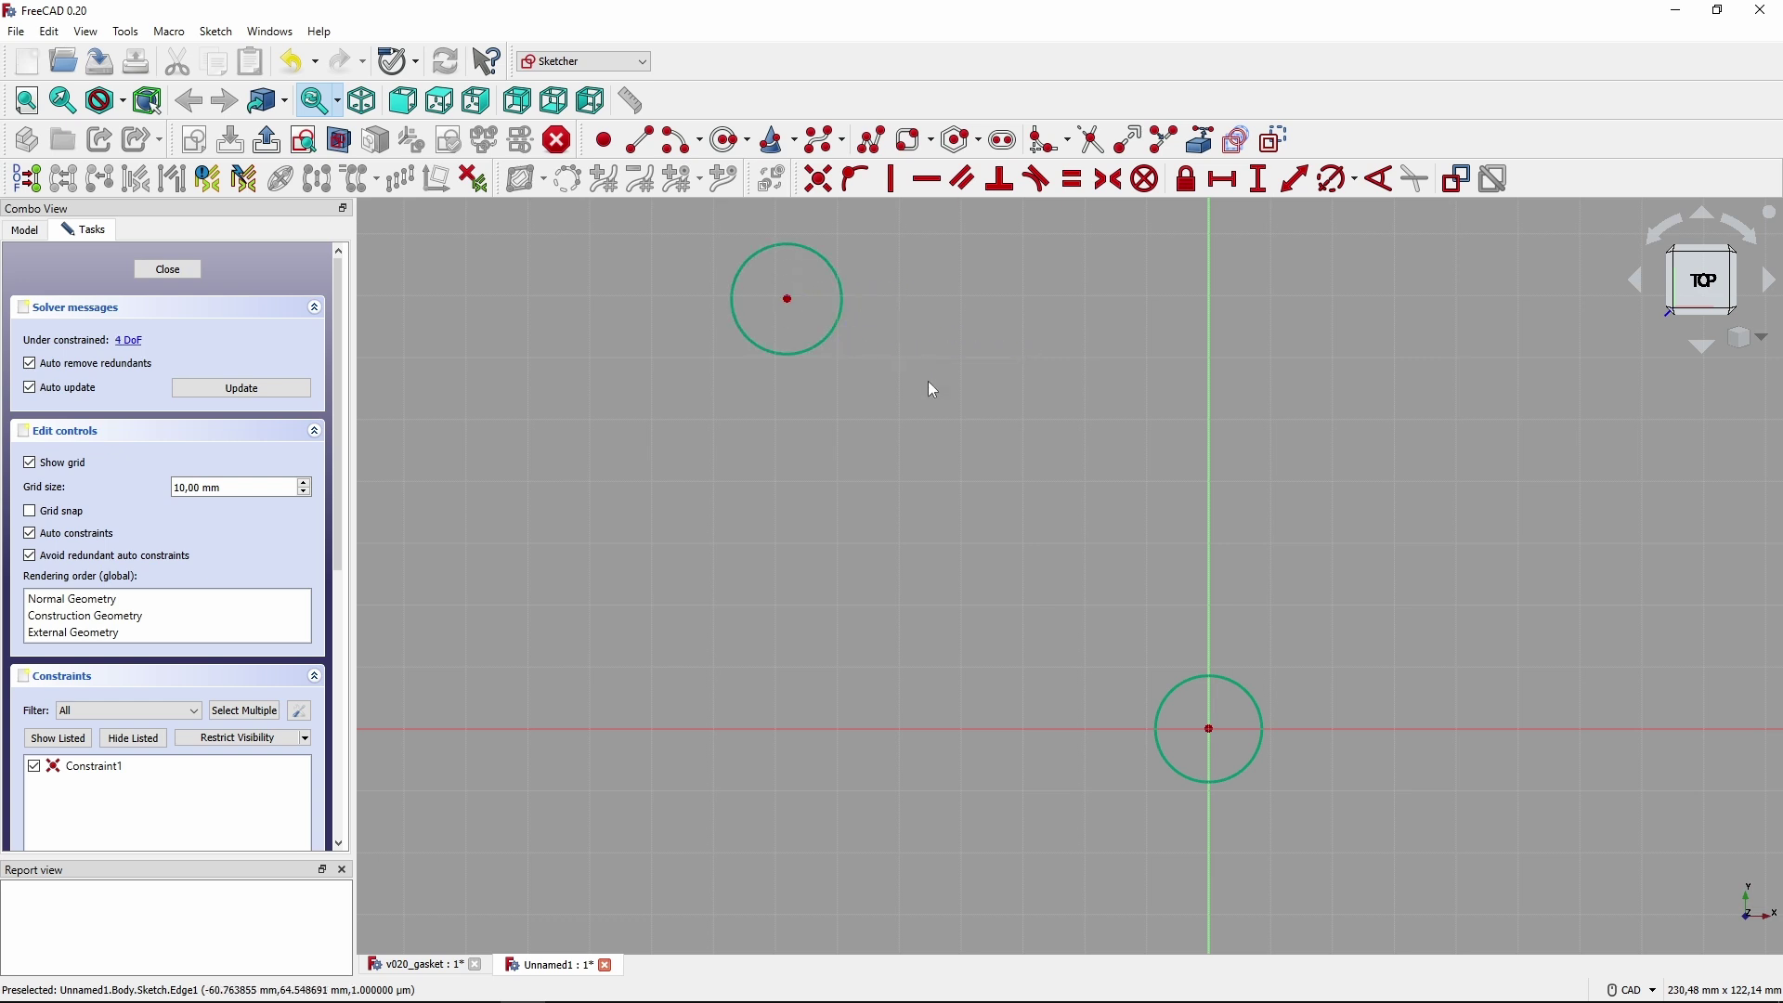
Set the upper circle's centre 80 mm vertically above the origin.
left_click(787, 299)
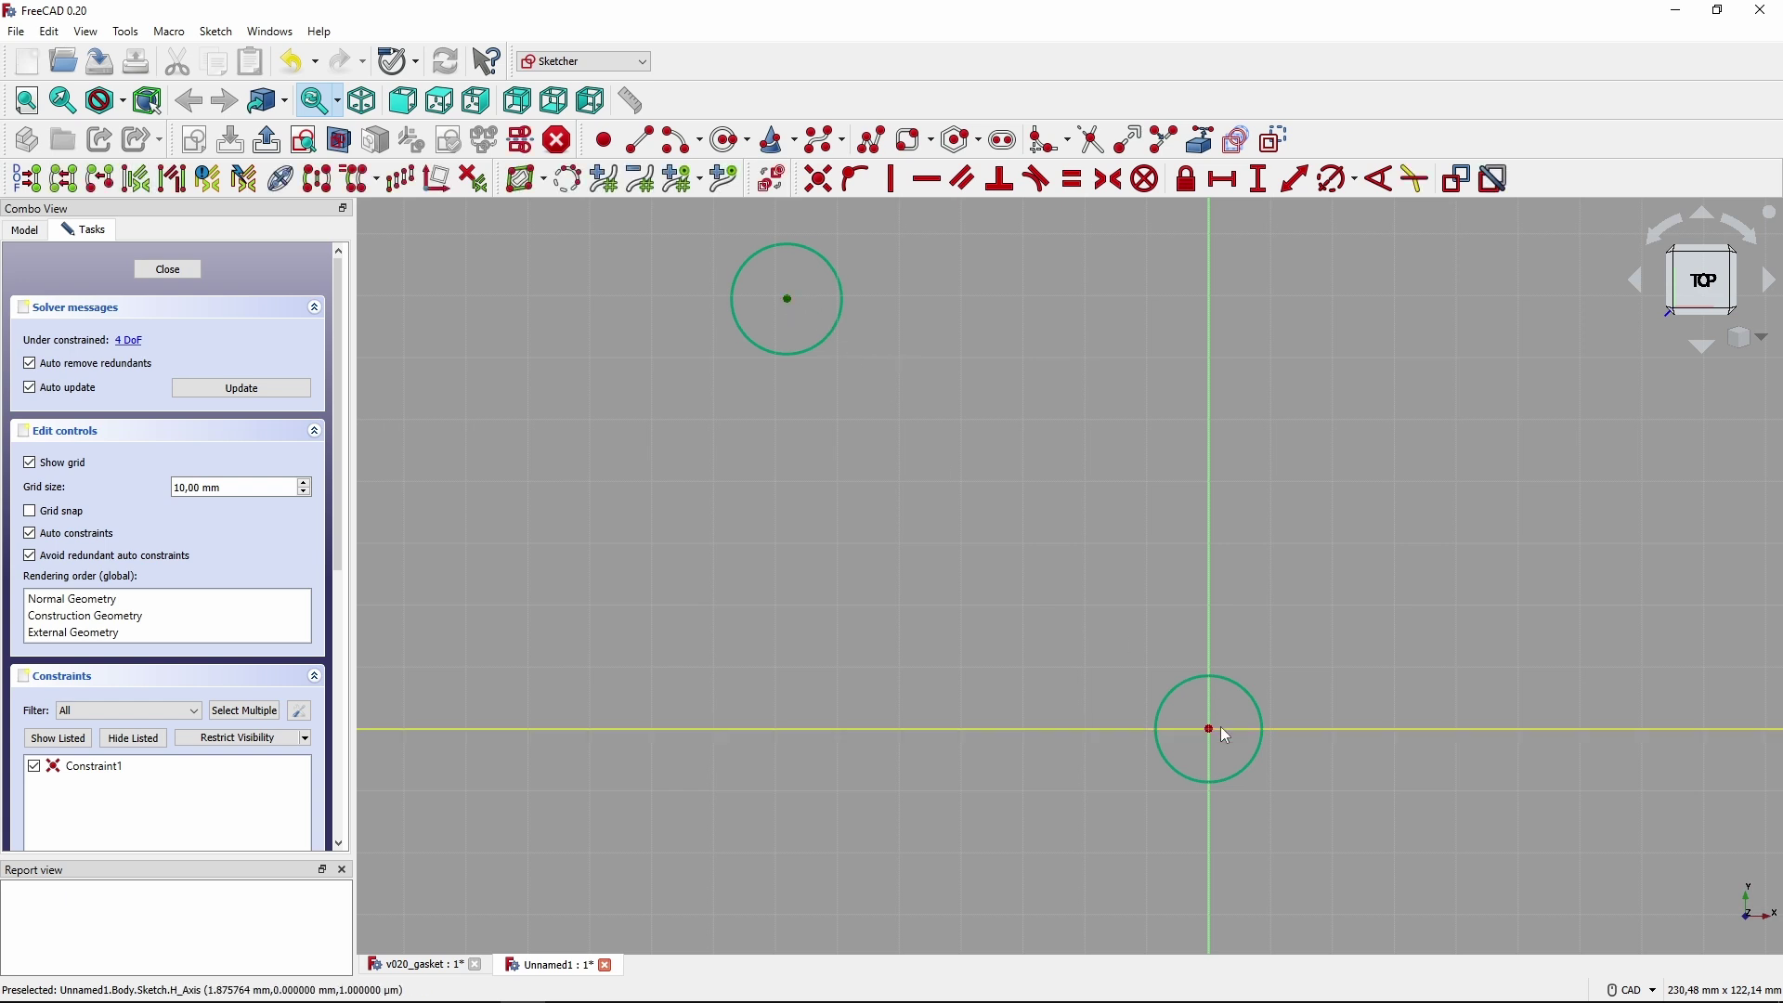
left_click(1210, 728)
left_click(1253, 181)
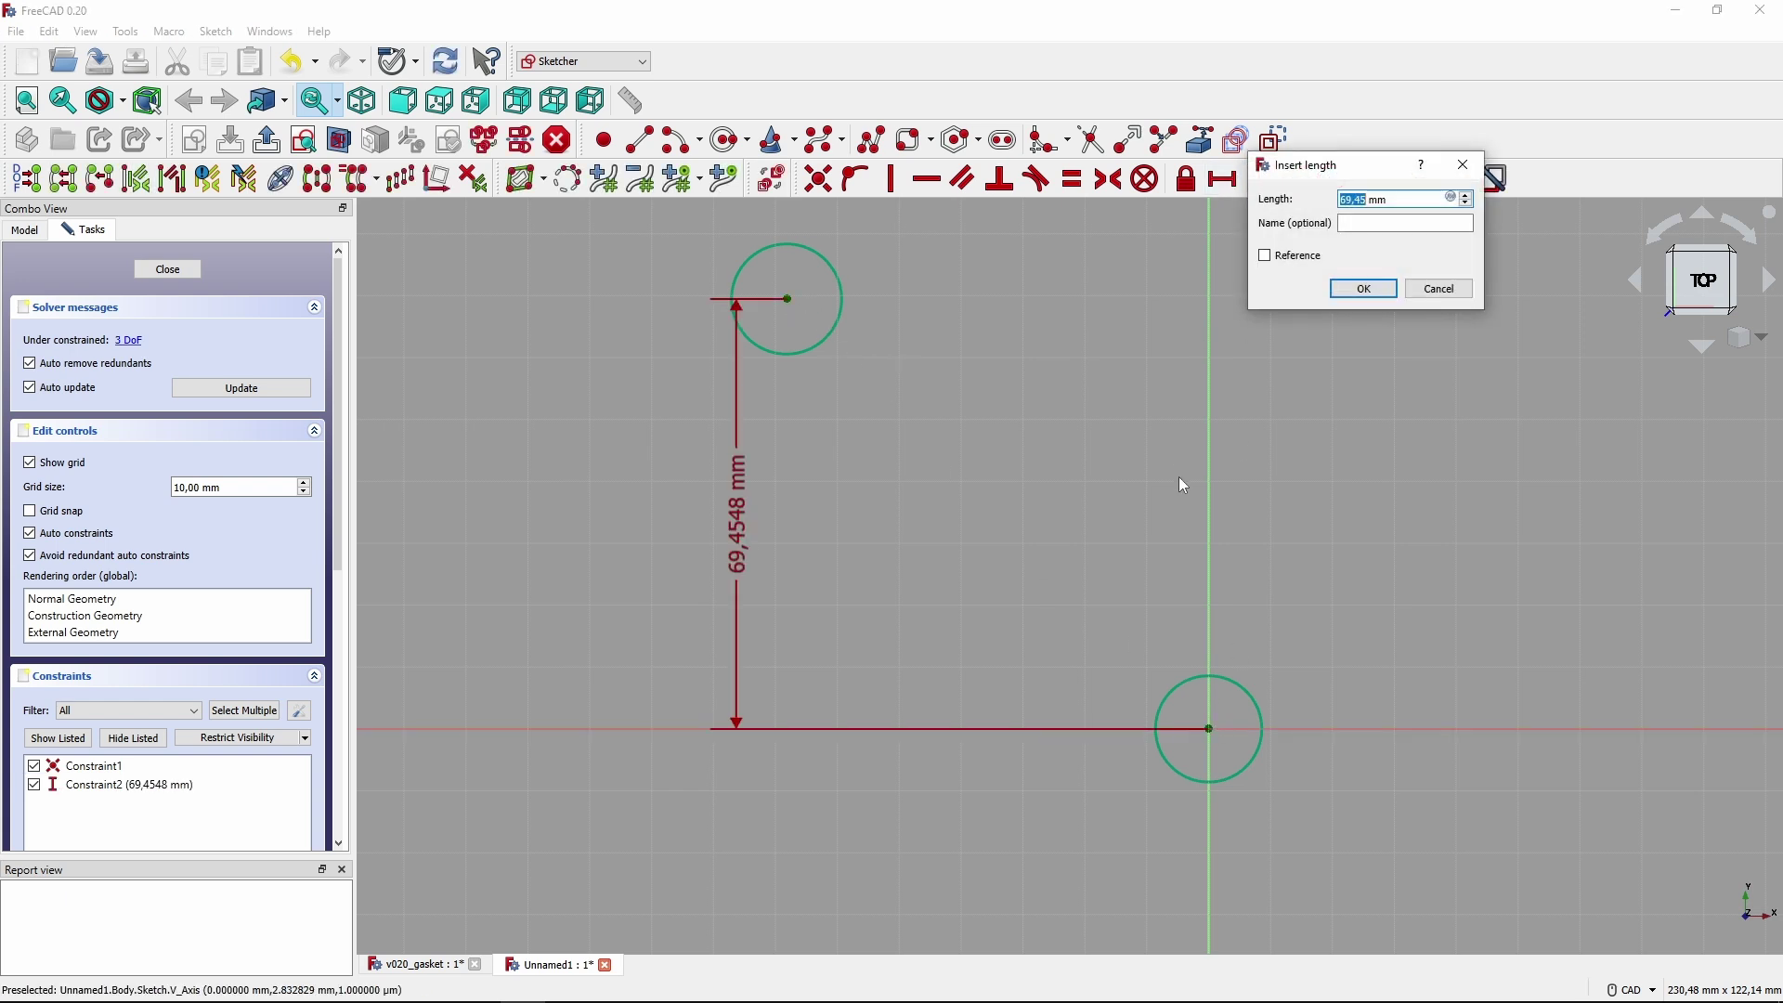
type("80")
key("Return")
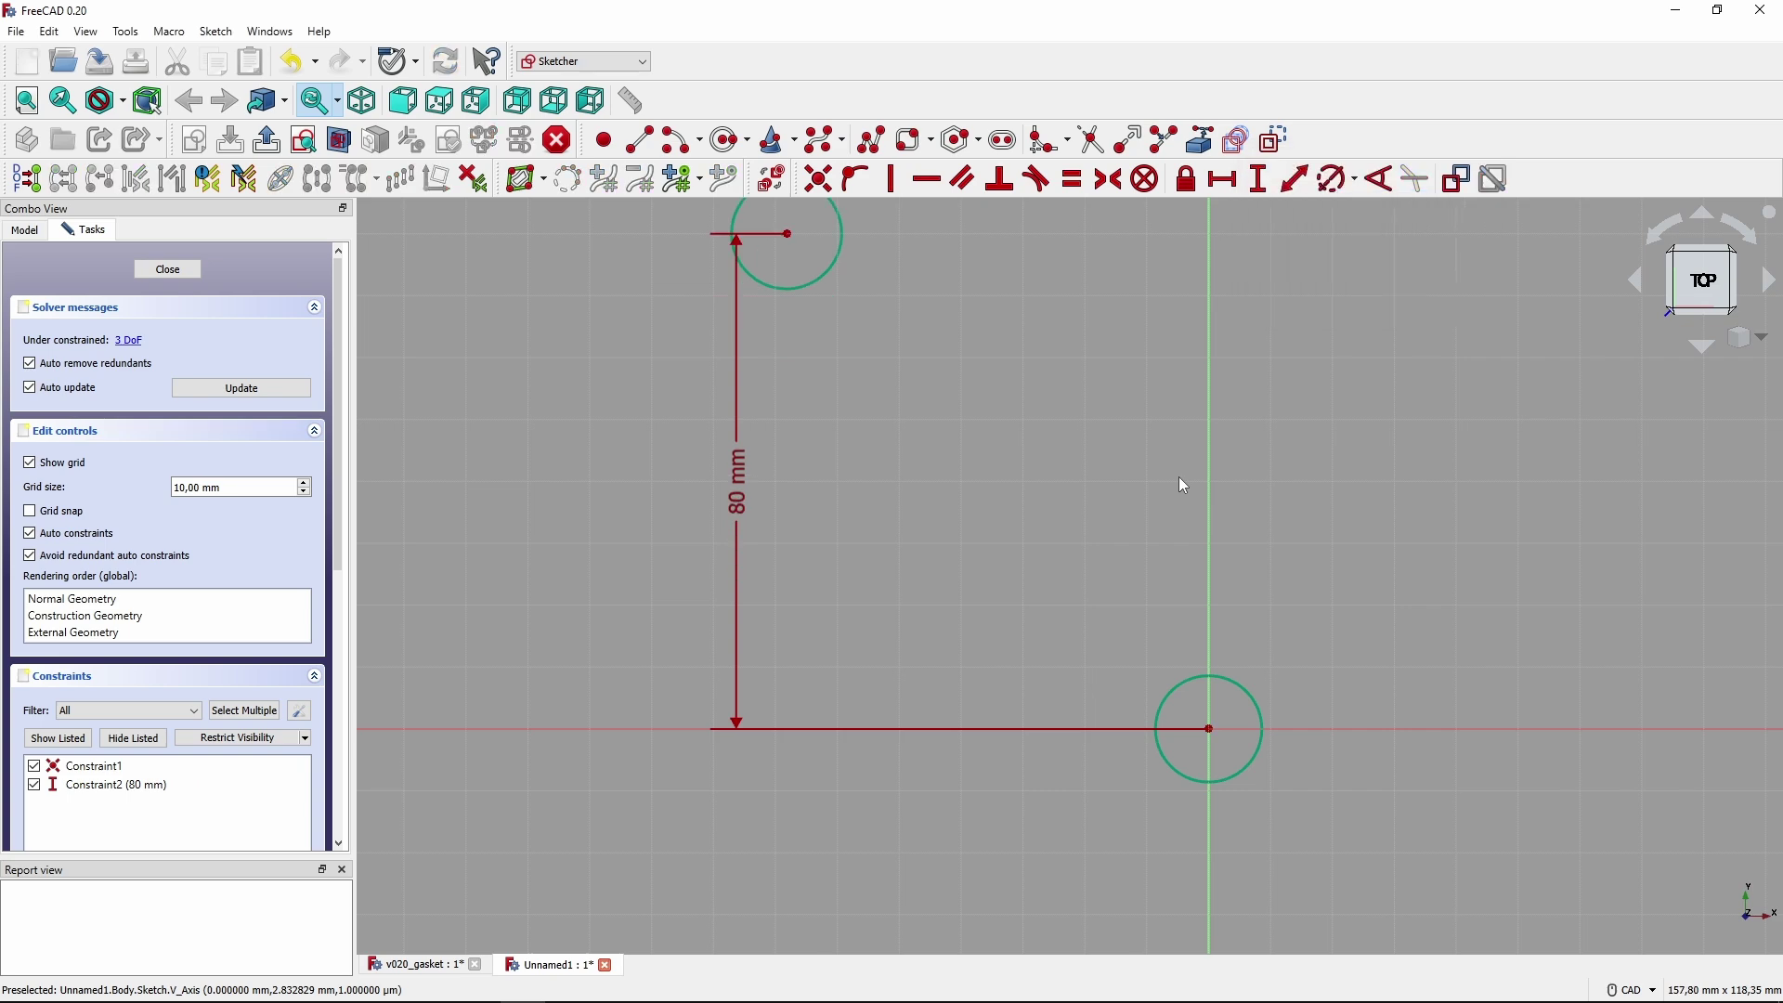
scroll(1003, 459, "down", 1)
middle_click_drag(991, 457, 1067, 514)
left_click_drag(946, 382, 878, 382)
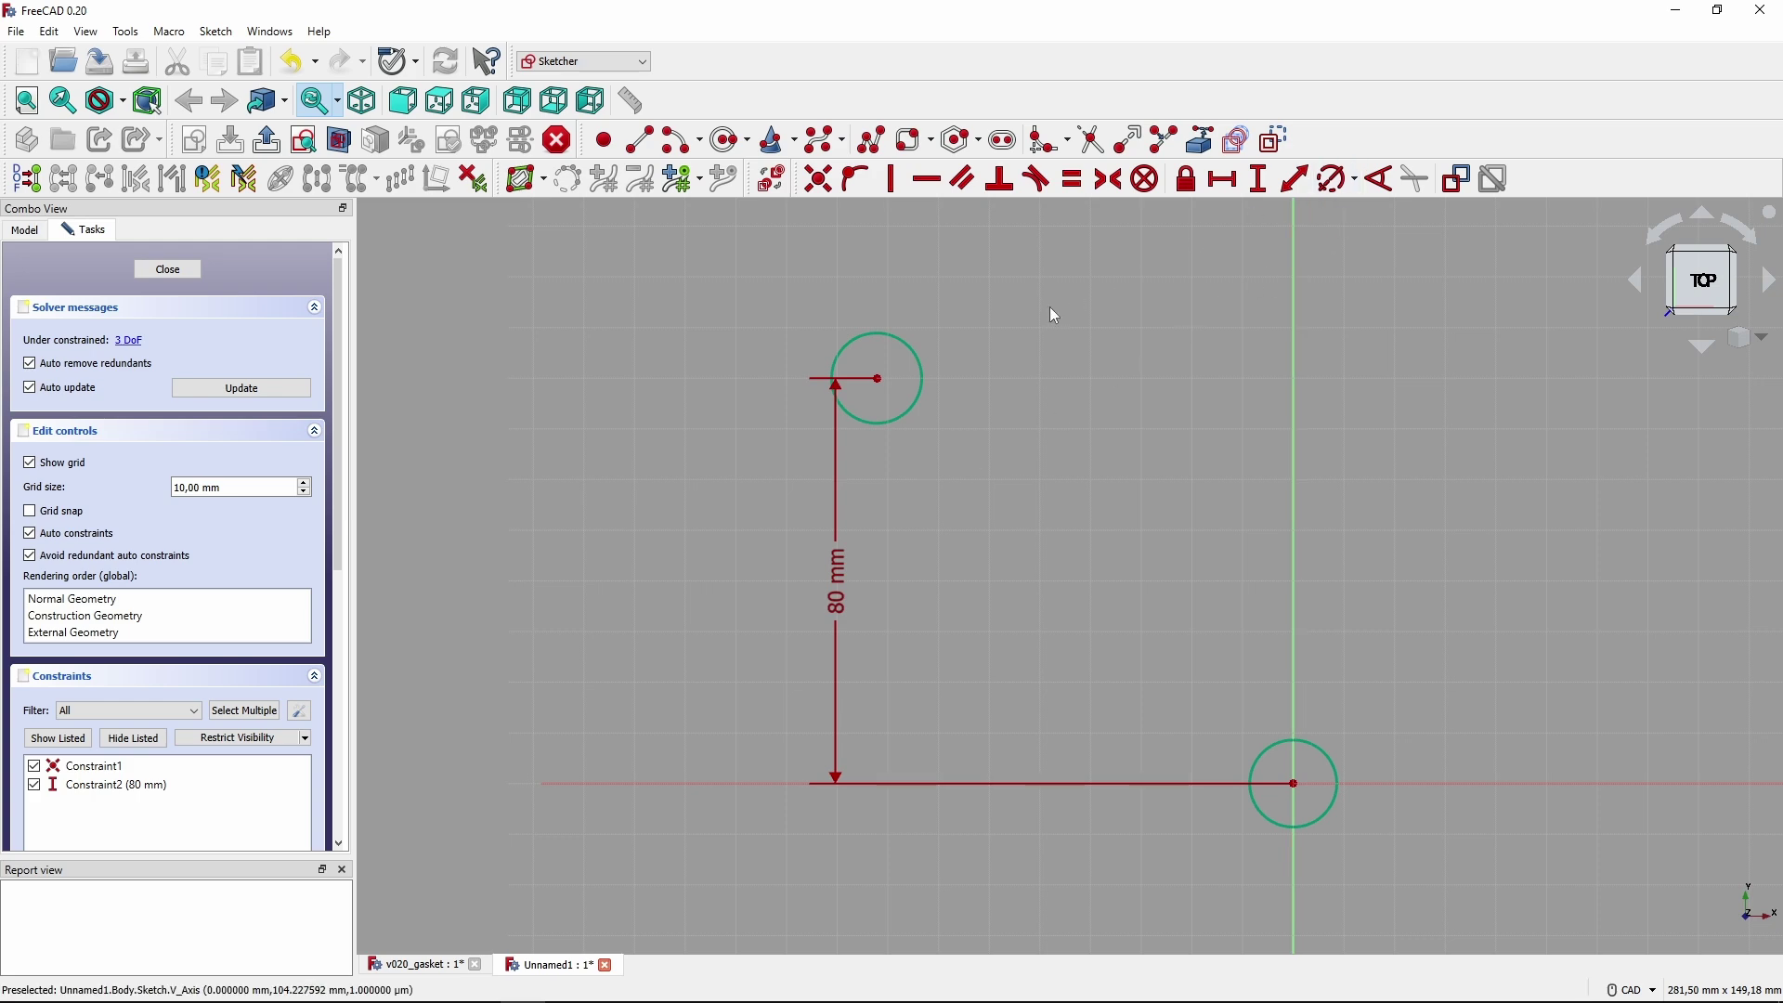
Make both circles equal and give them a 10 mm diameter.
left_click(922, 378)
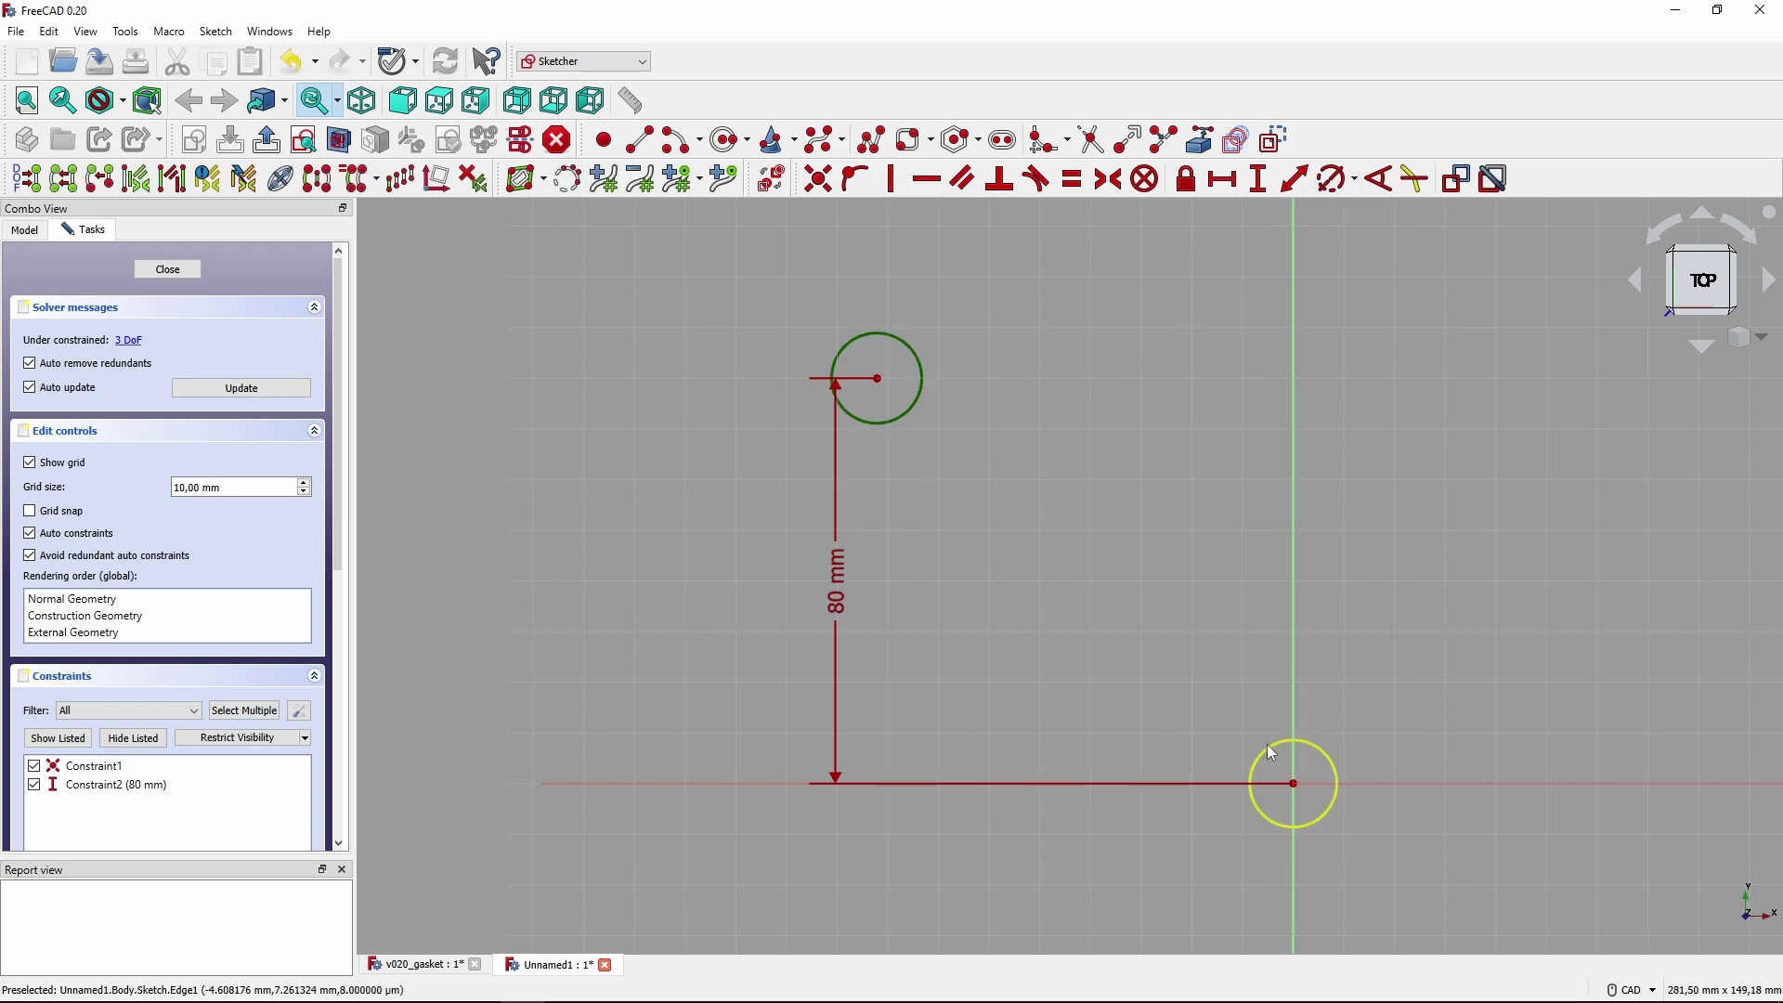
left_click(1272, 752)
left_click(1071, 178)
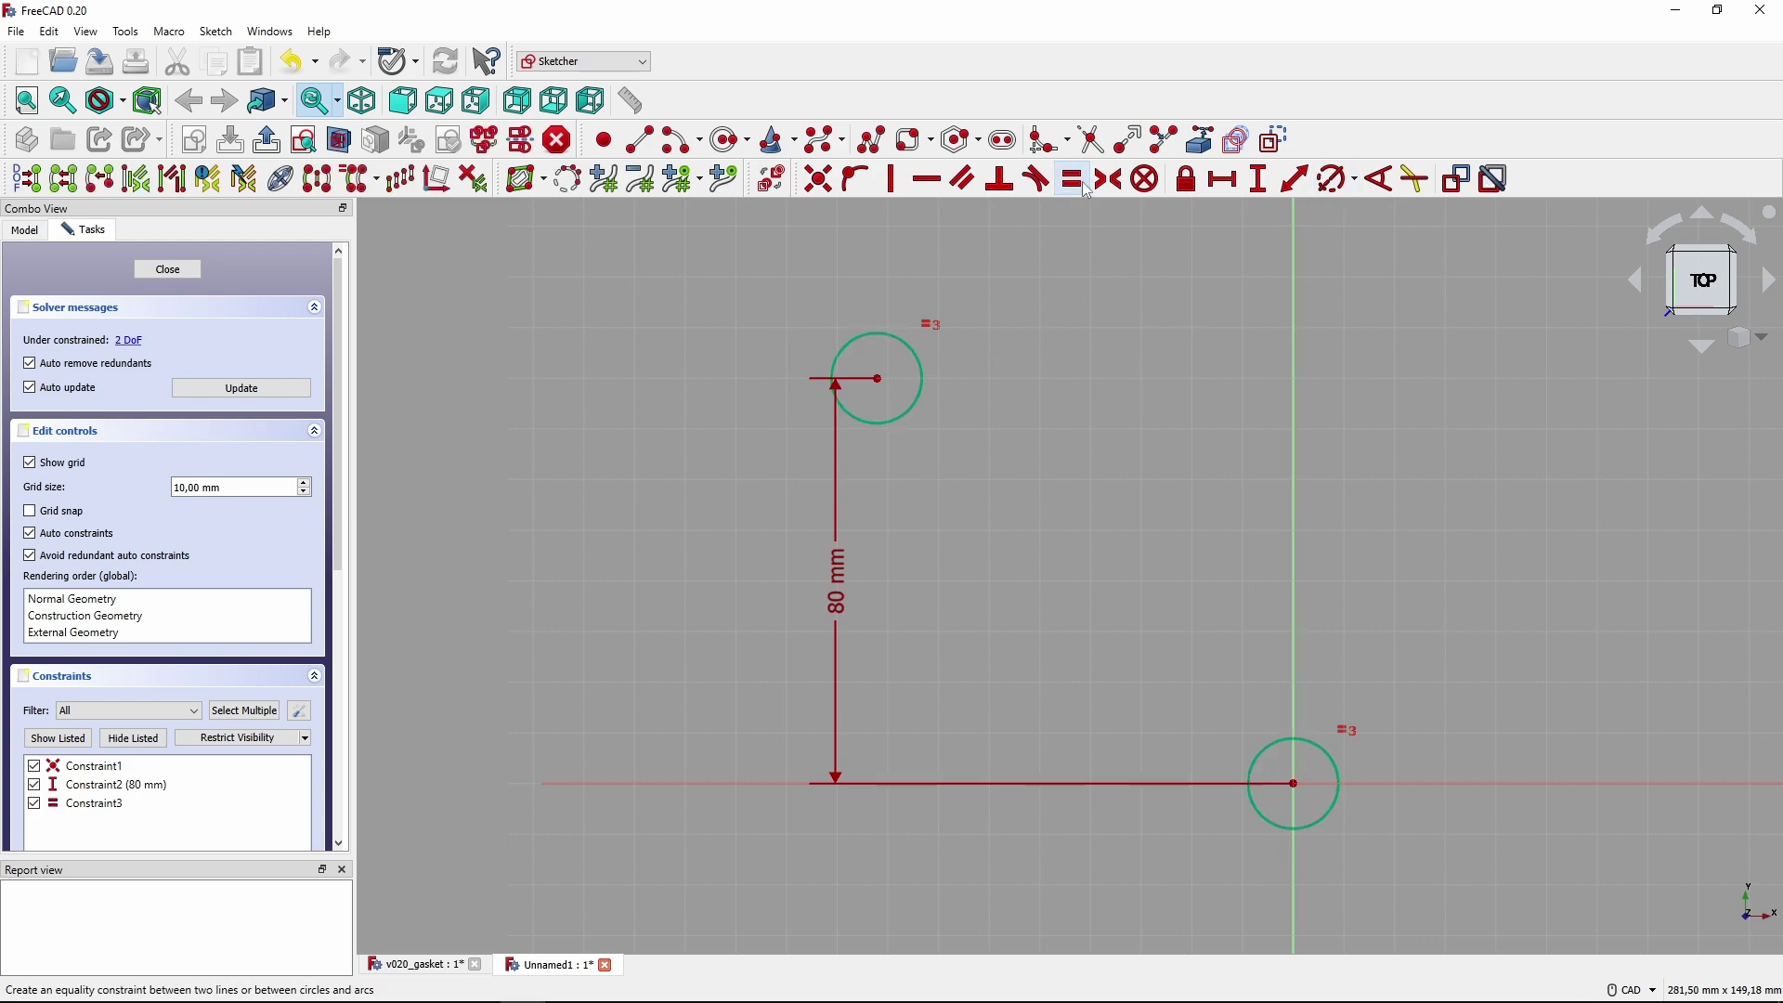
left_click(1331, 178)
left_click(891, 337)
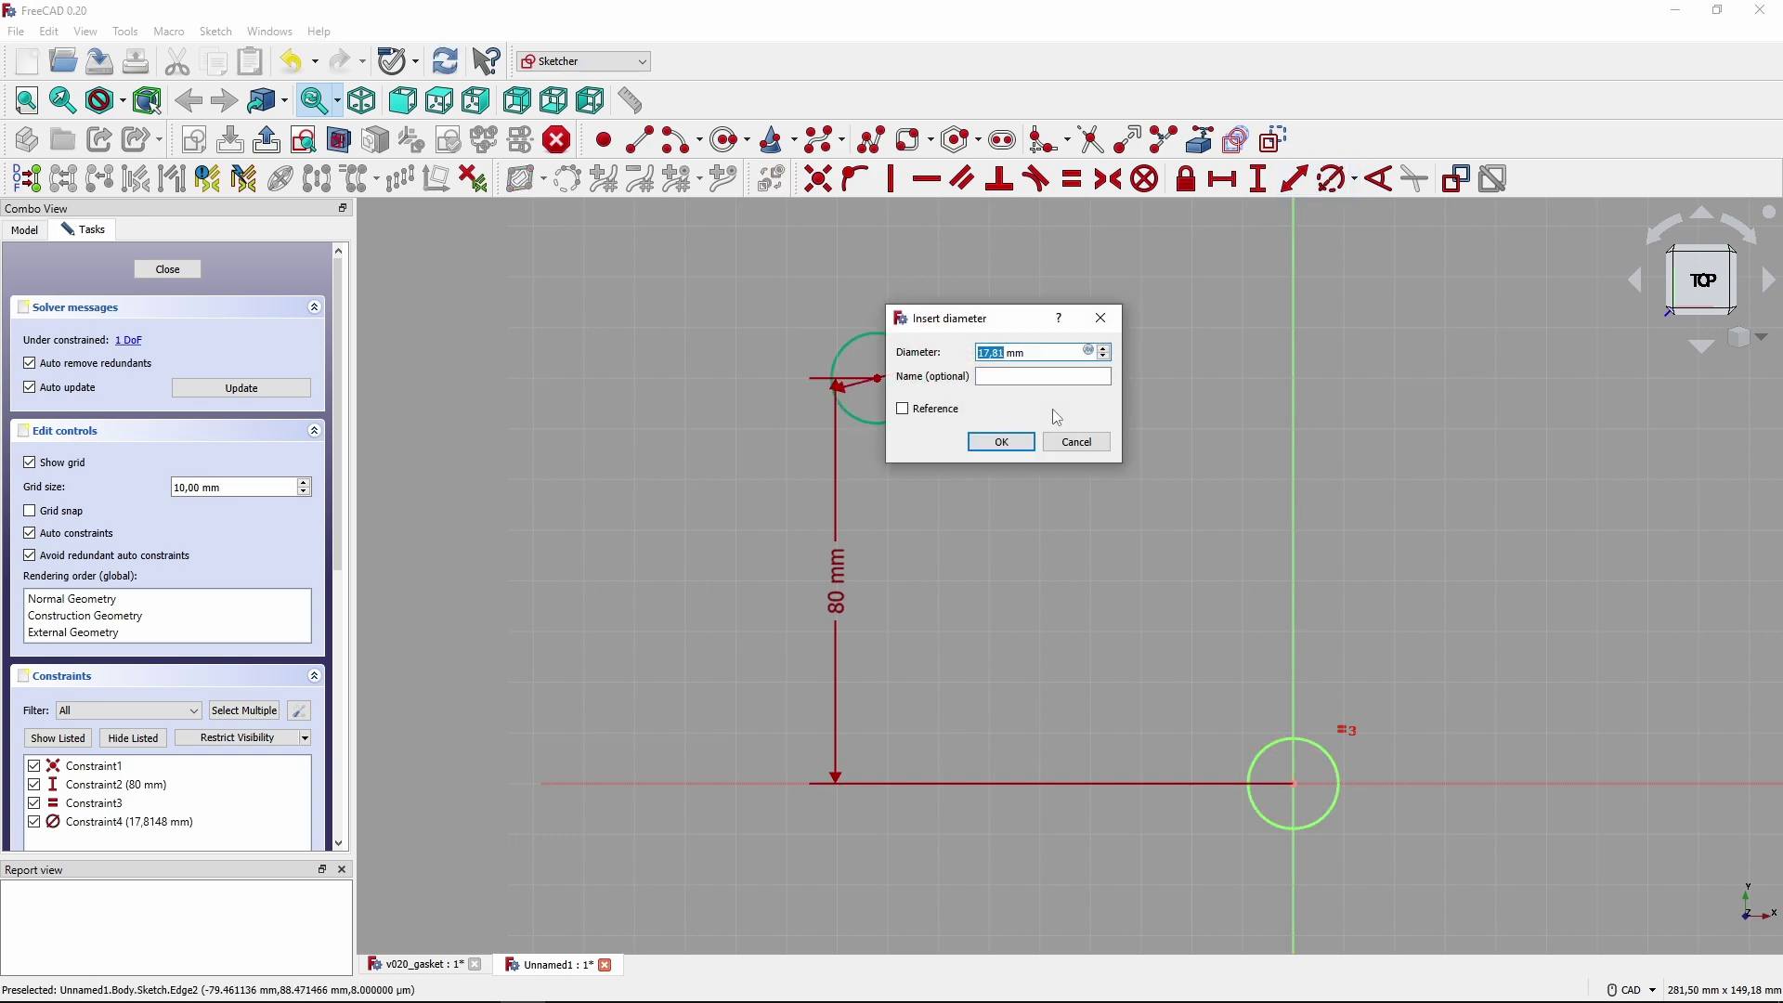
type("10")
key("Return")
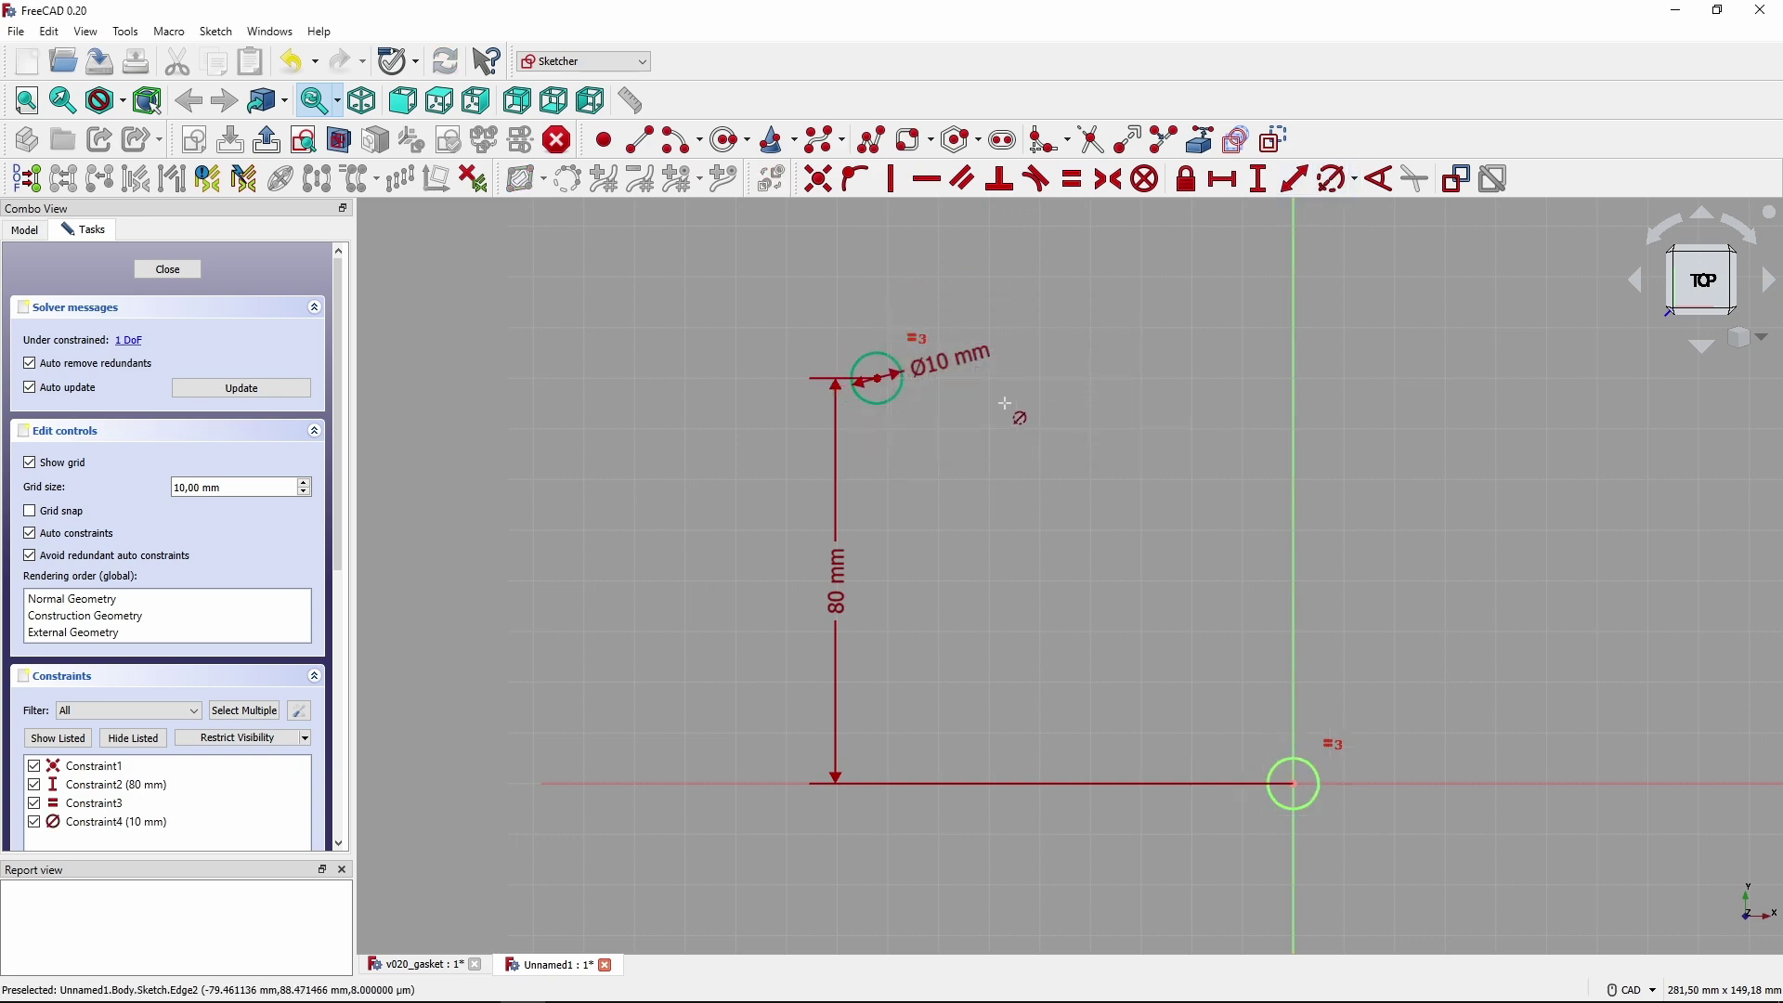
key("Escape")
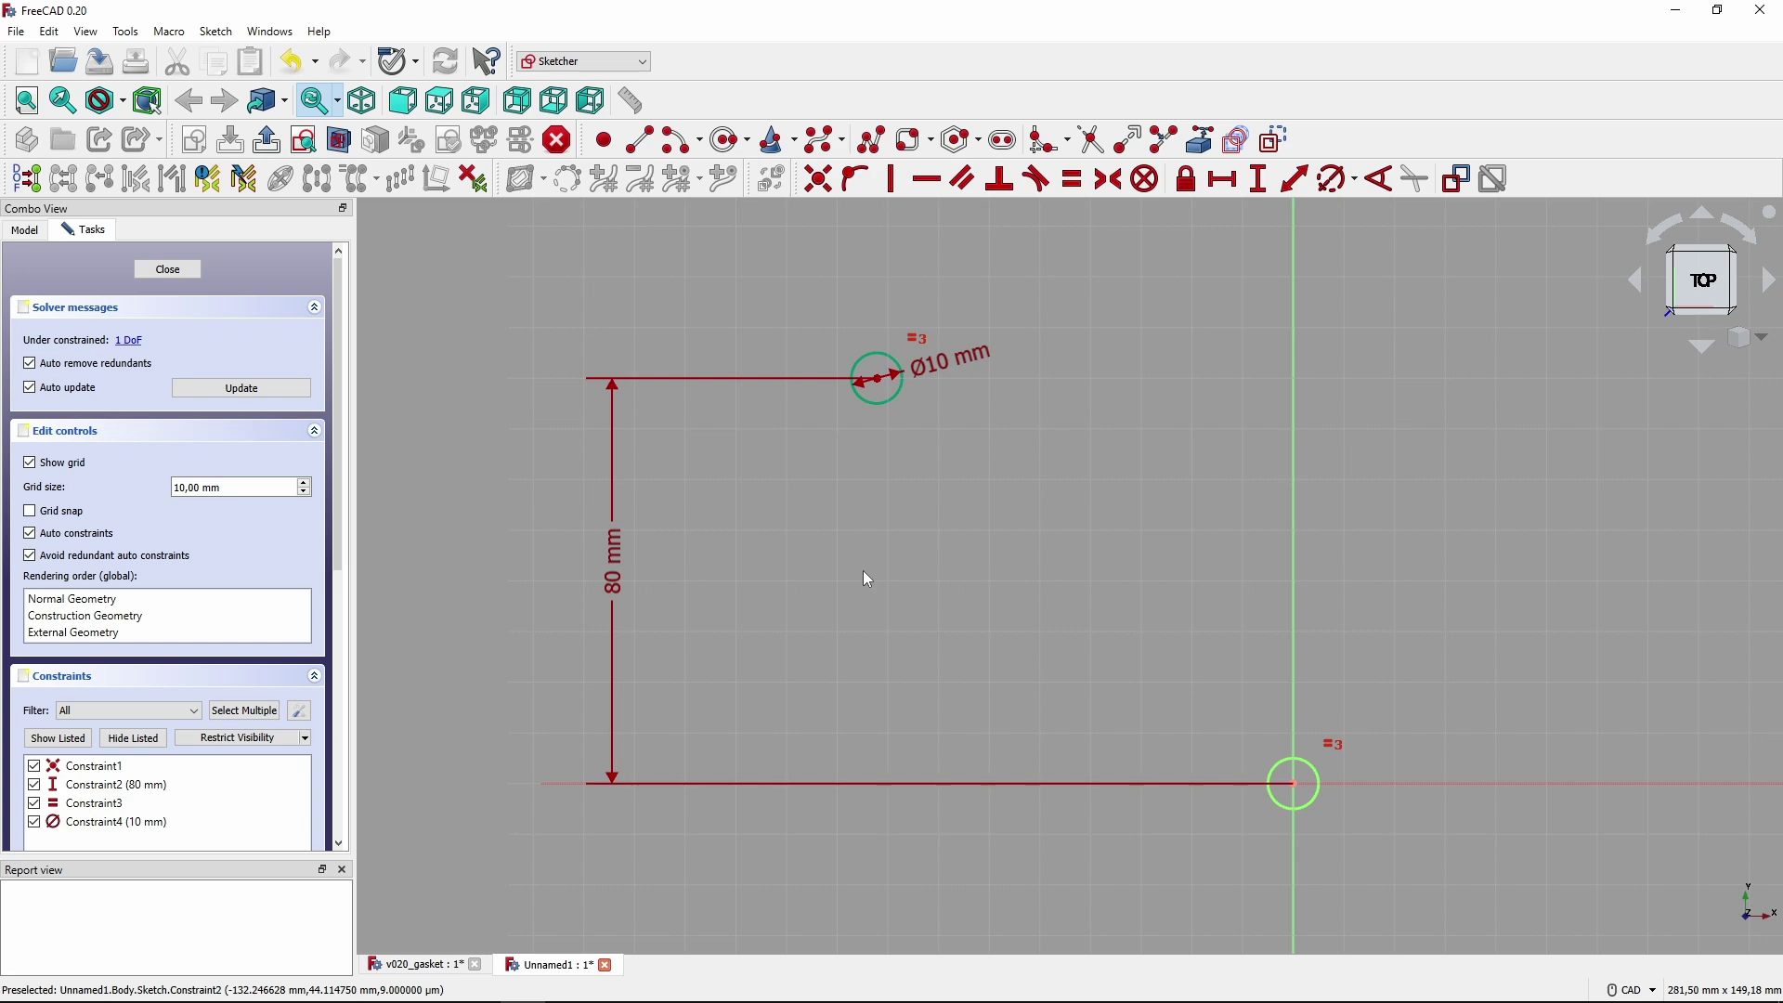
Start the polyline outline: top edge, rounded top-right corner, slanted right edge, arc around the lower hole.
left_click(864, 151)
left_click(947, 412)
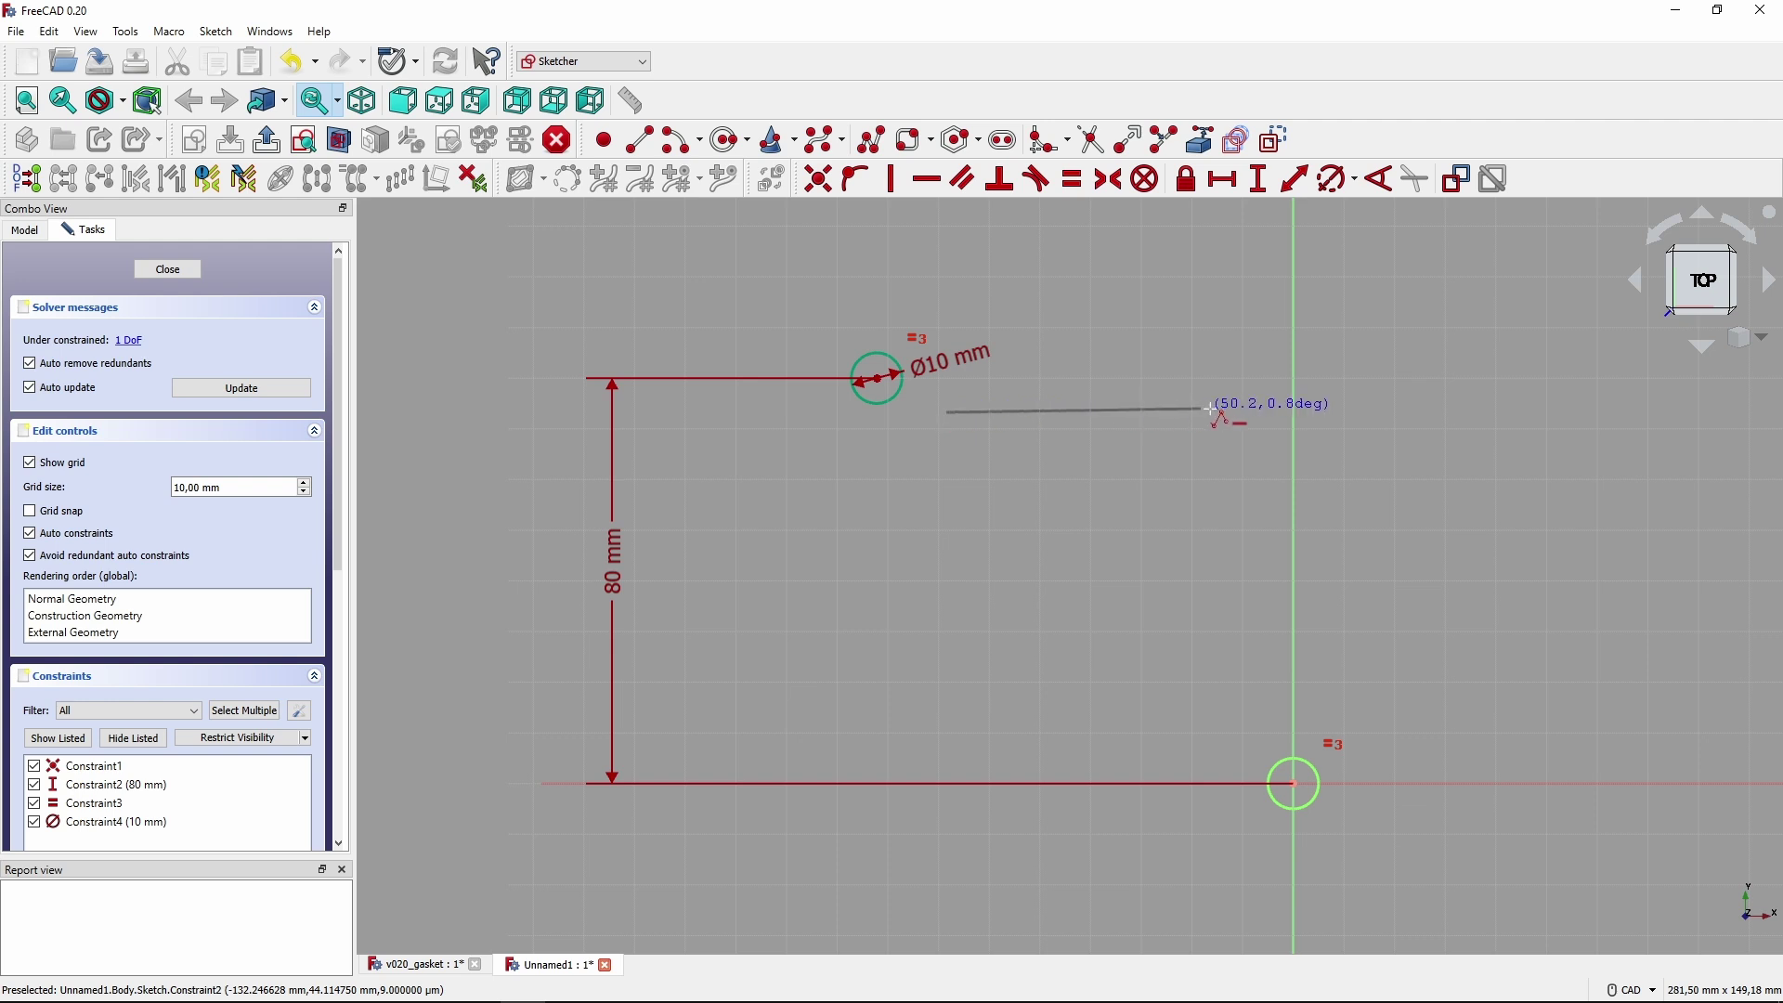
left_click(1337, 411)
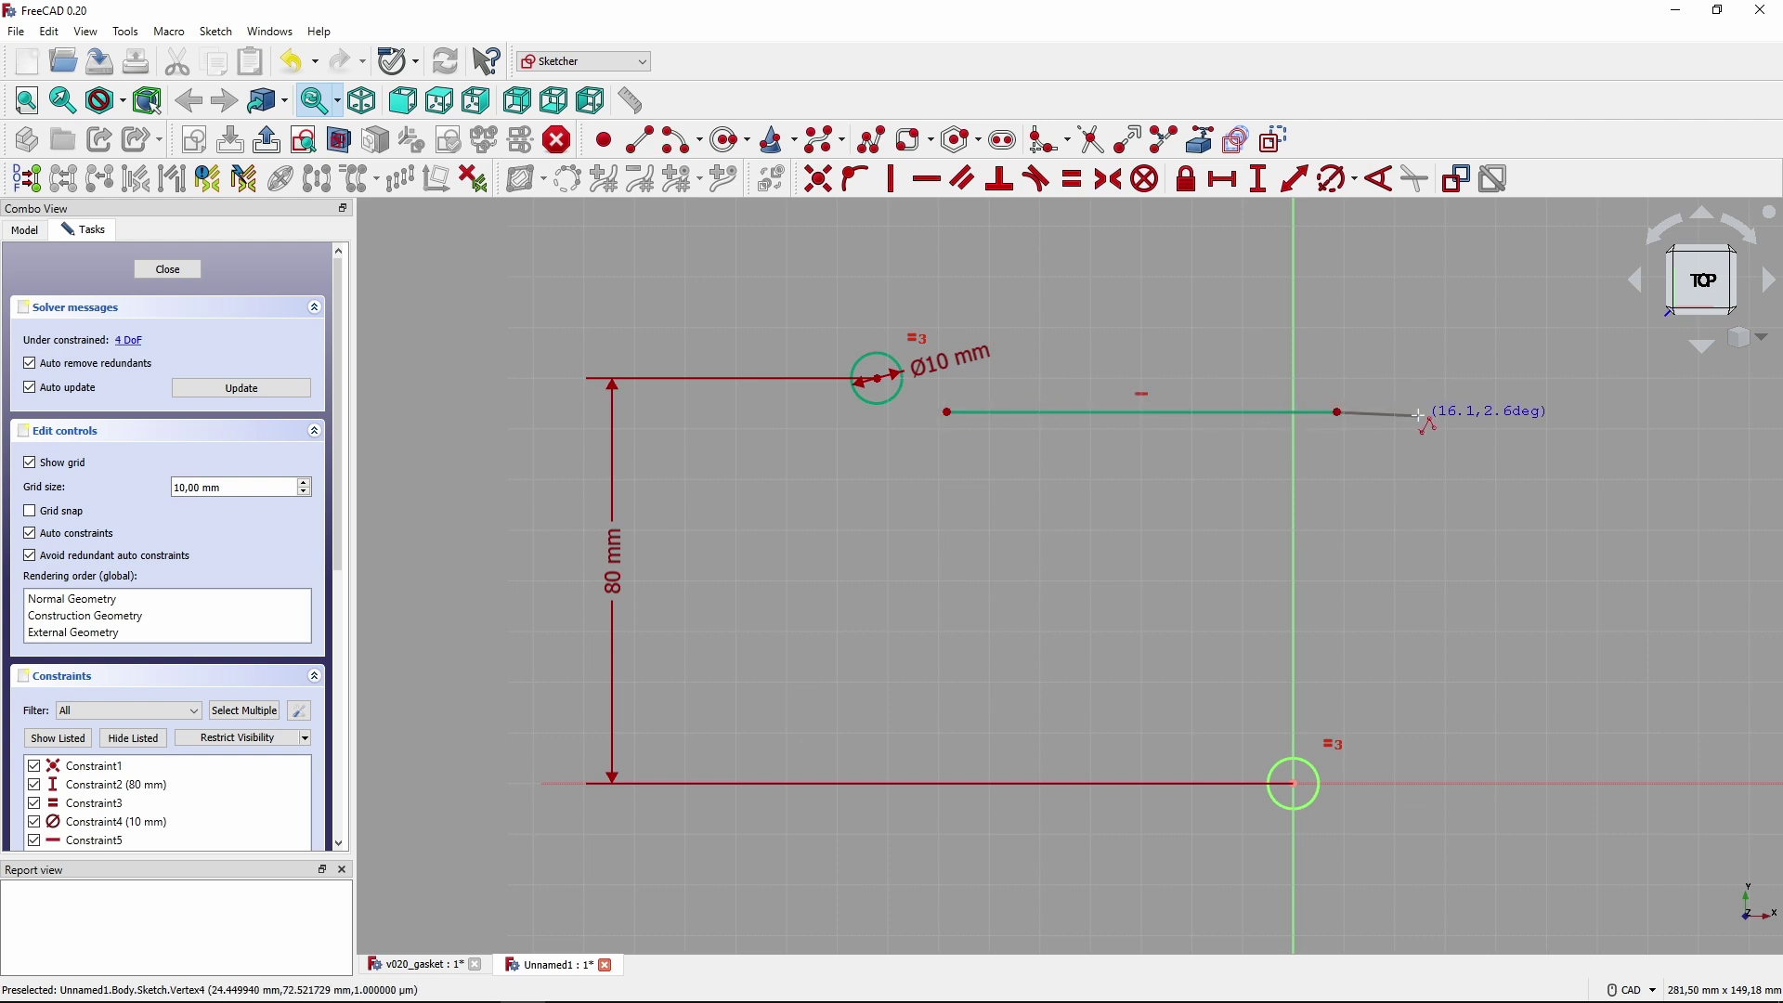
key("m")
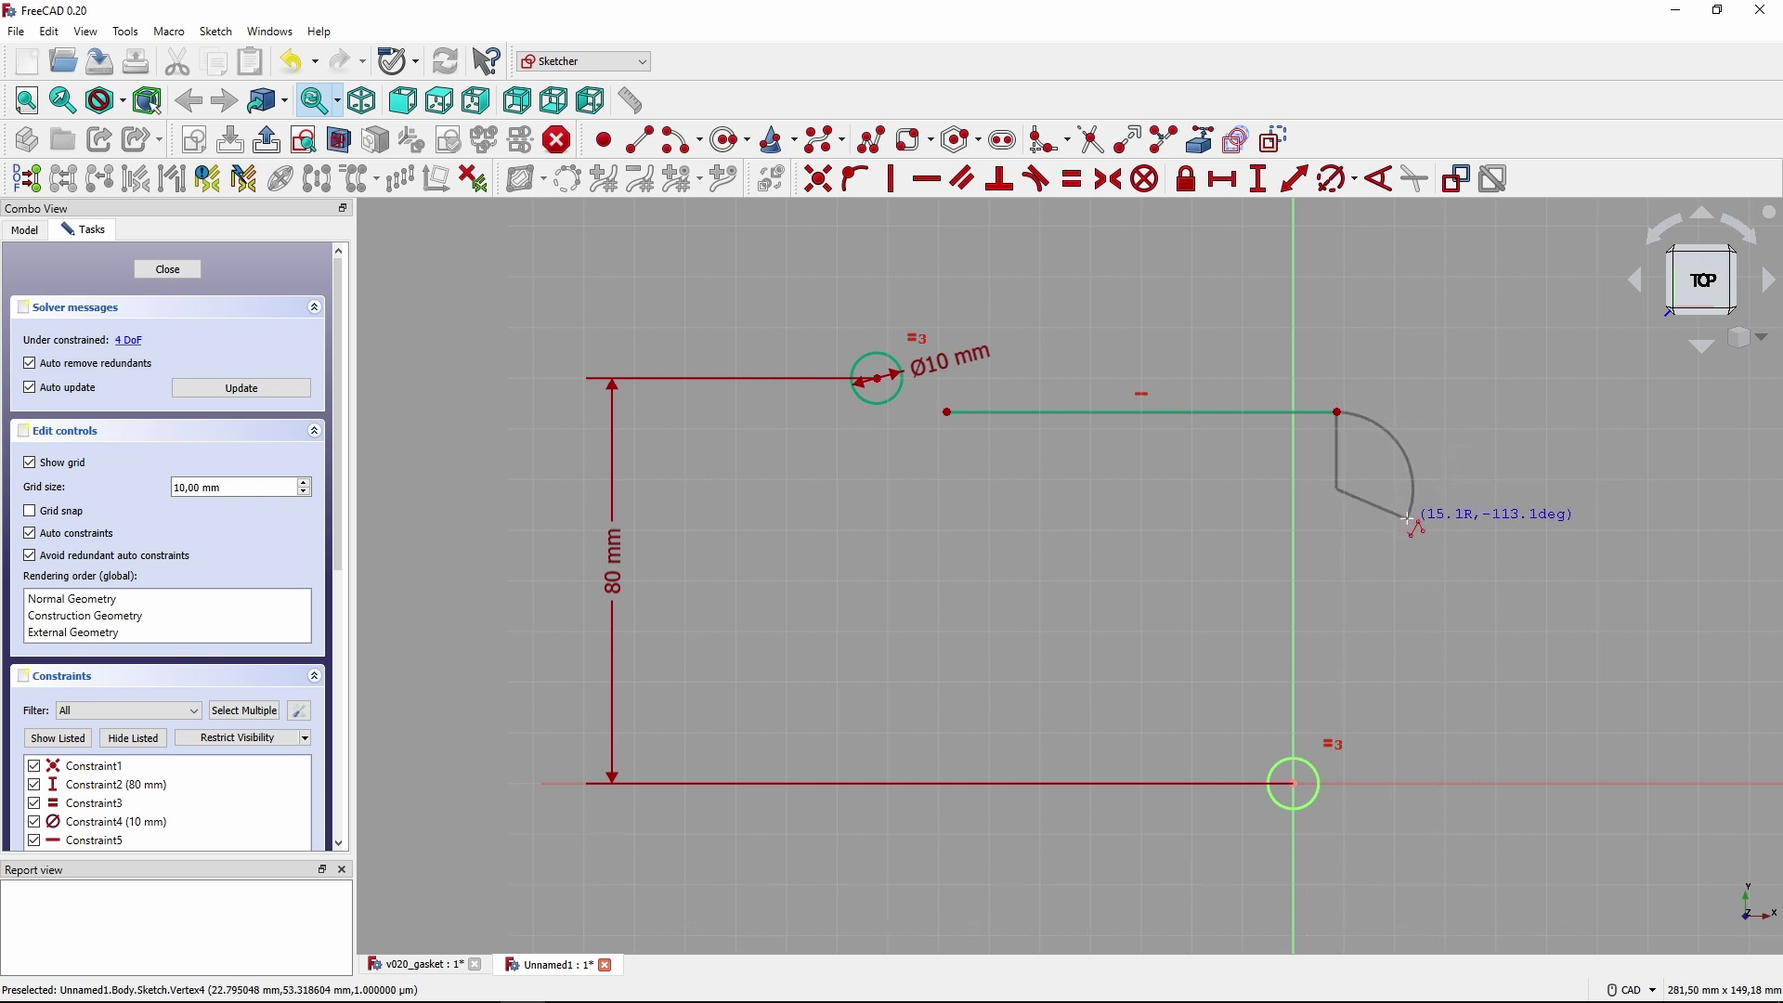
left_click(1412, 522)
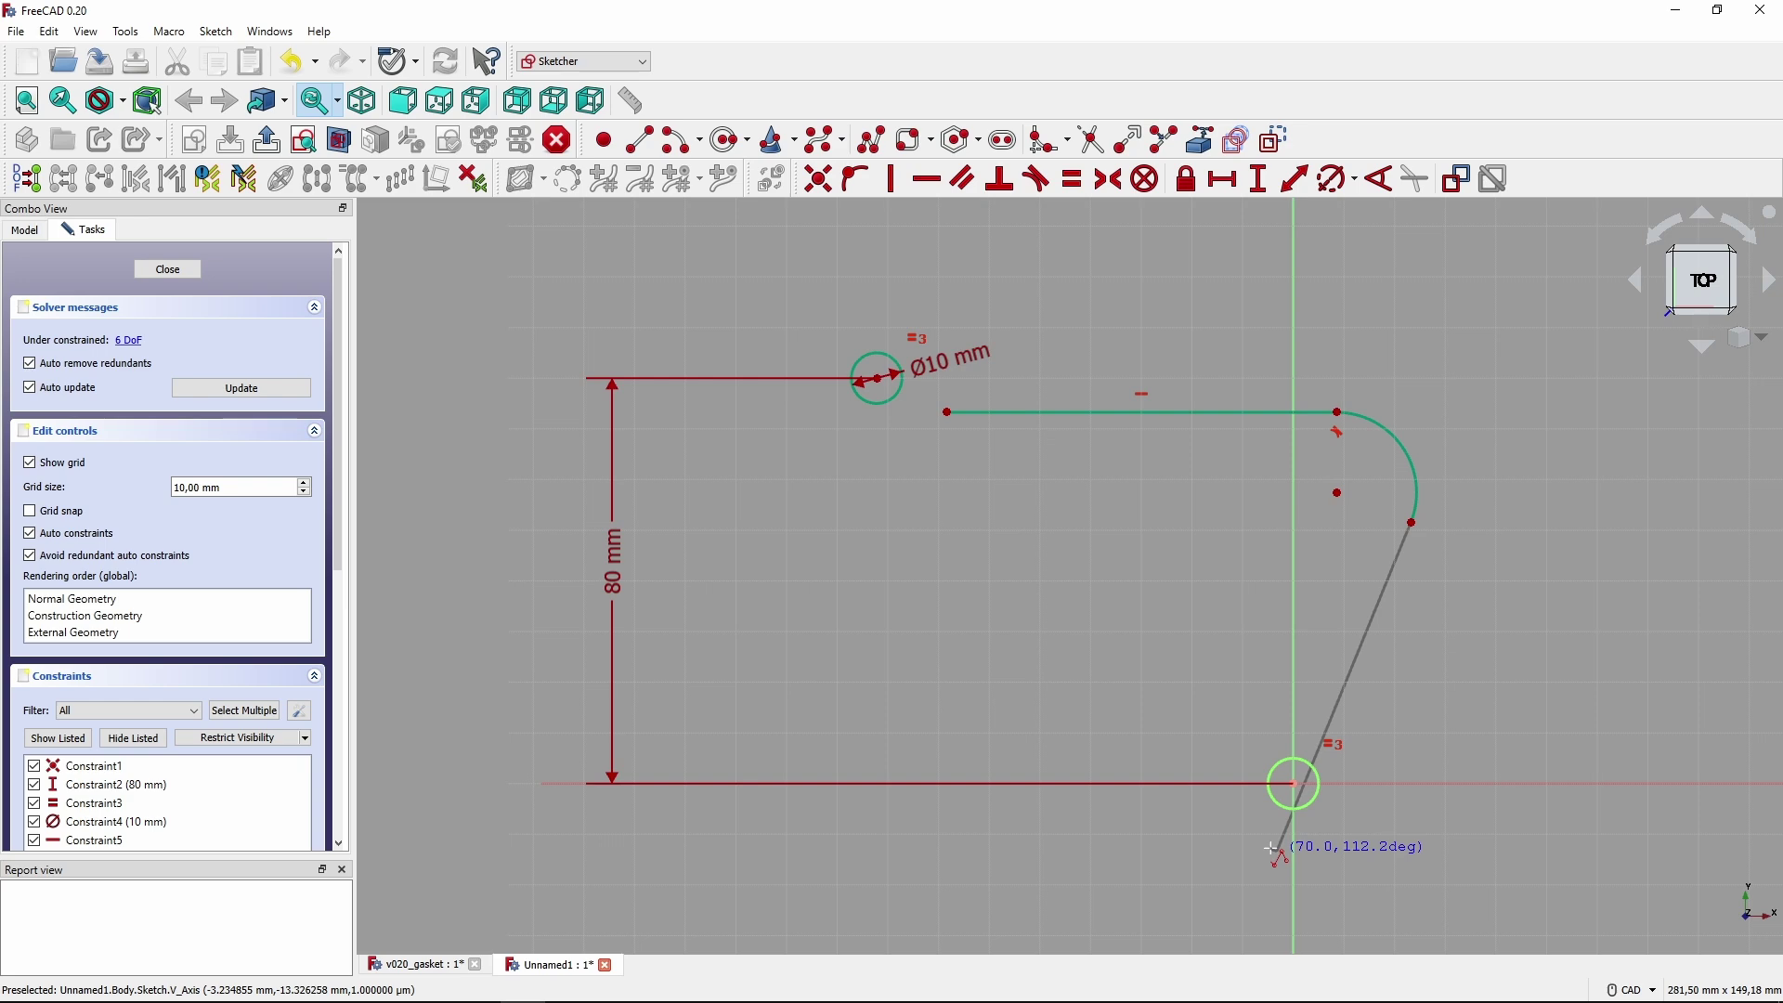
left_click(1272, 847)
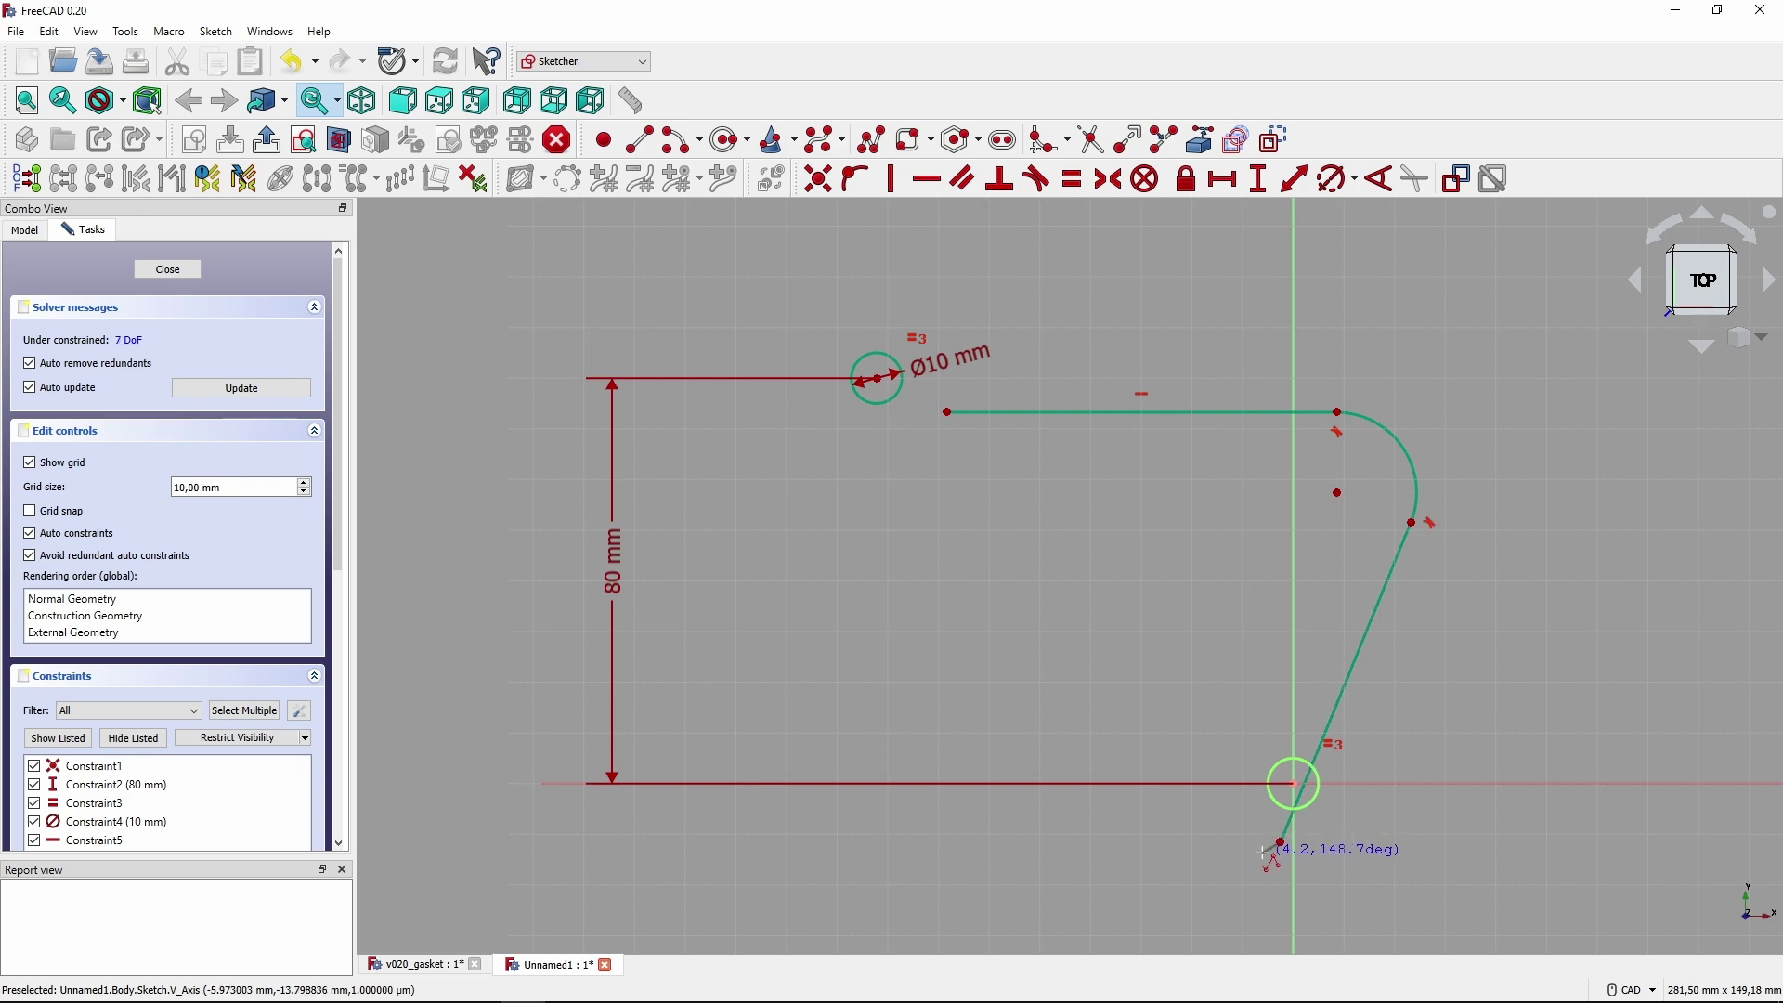
key("m")
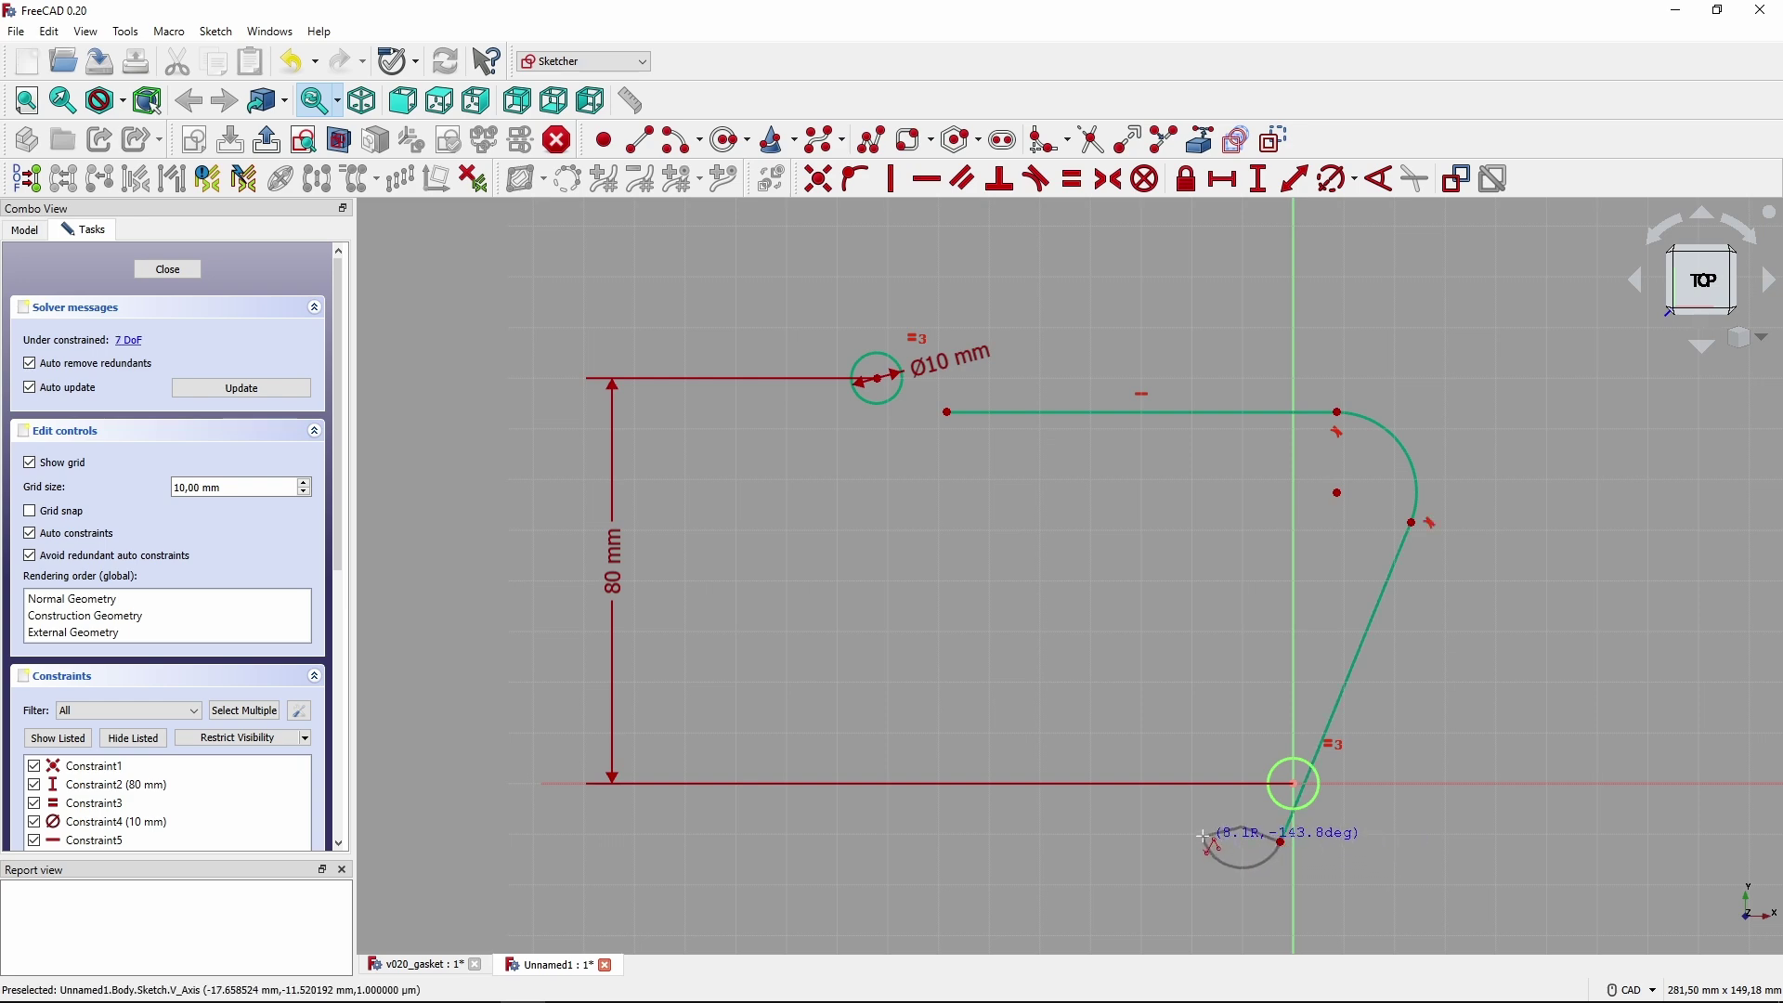
left_click(1199, 829)
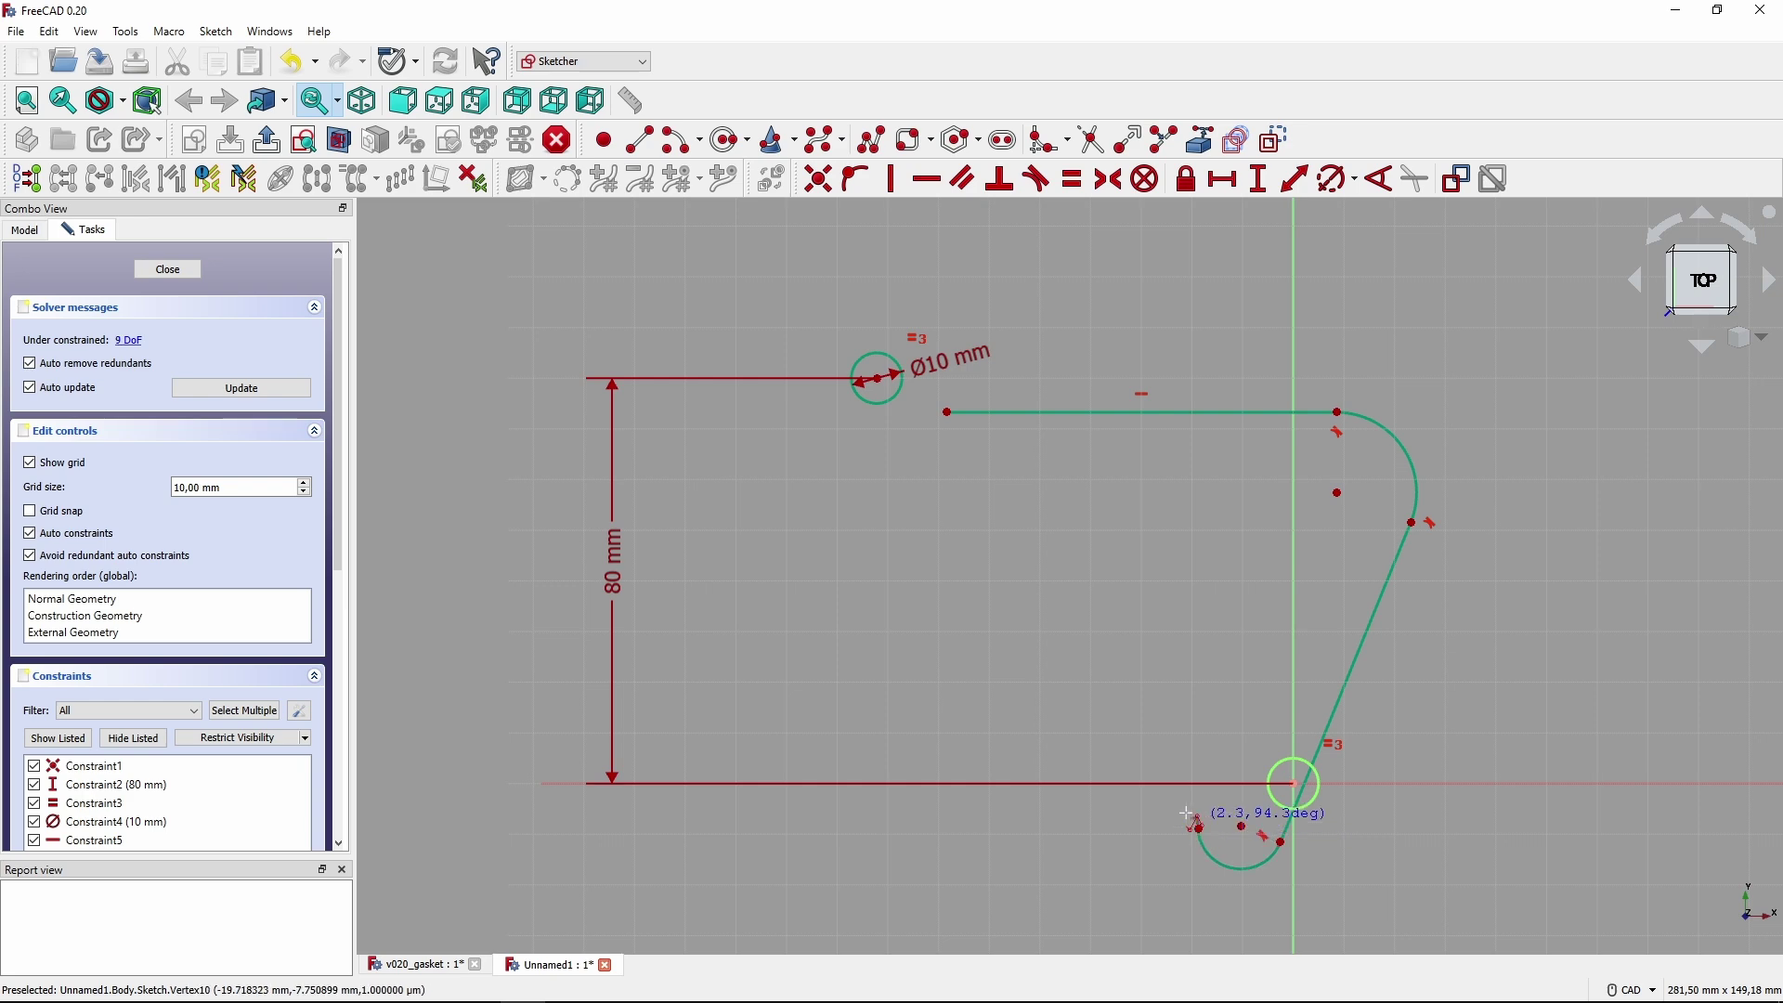
left_click(1113, 747)
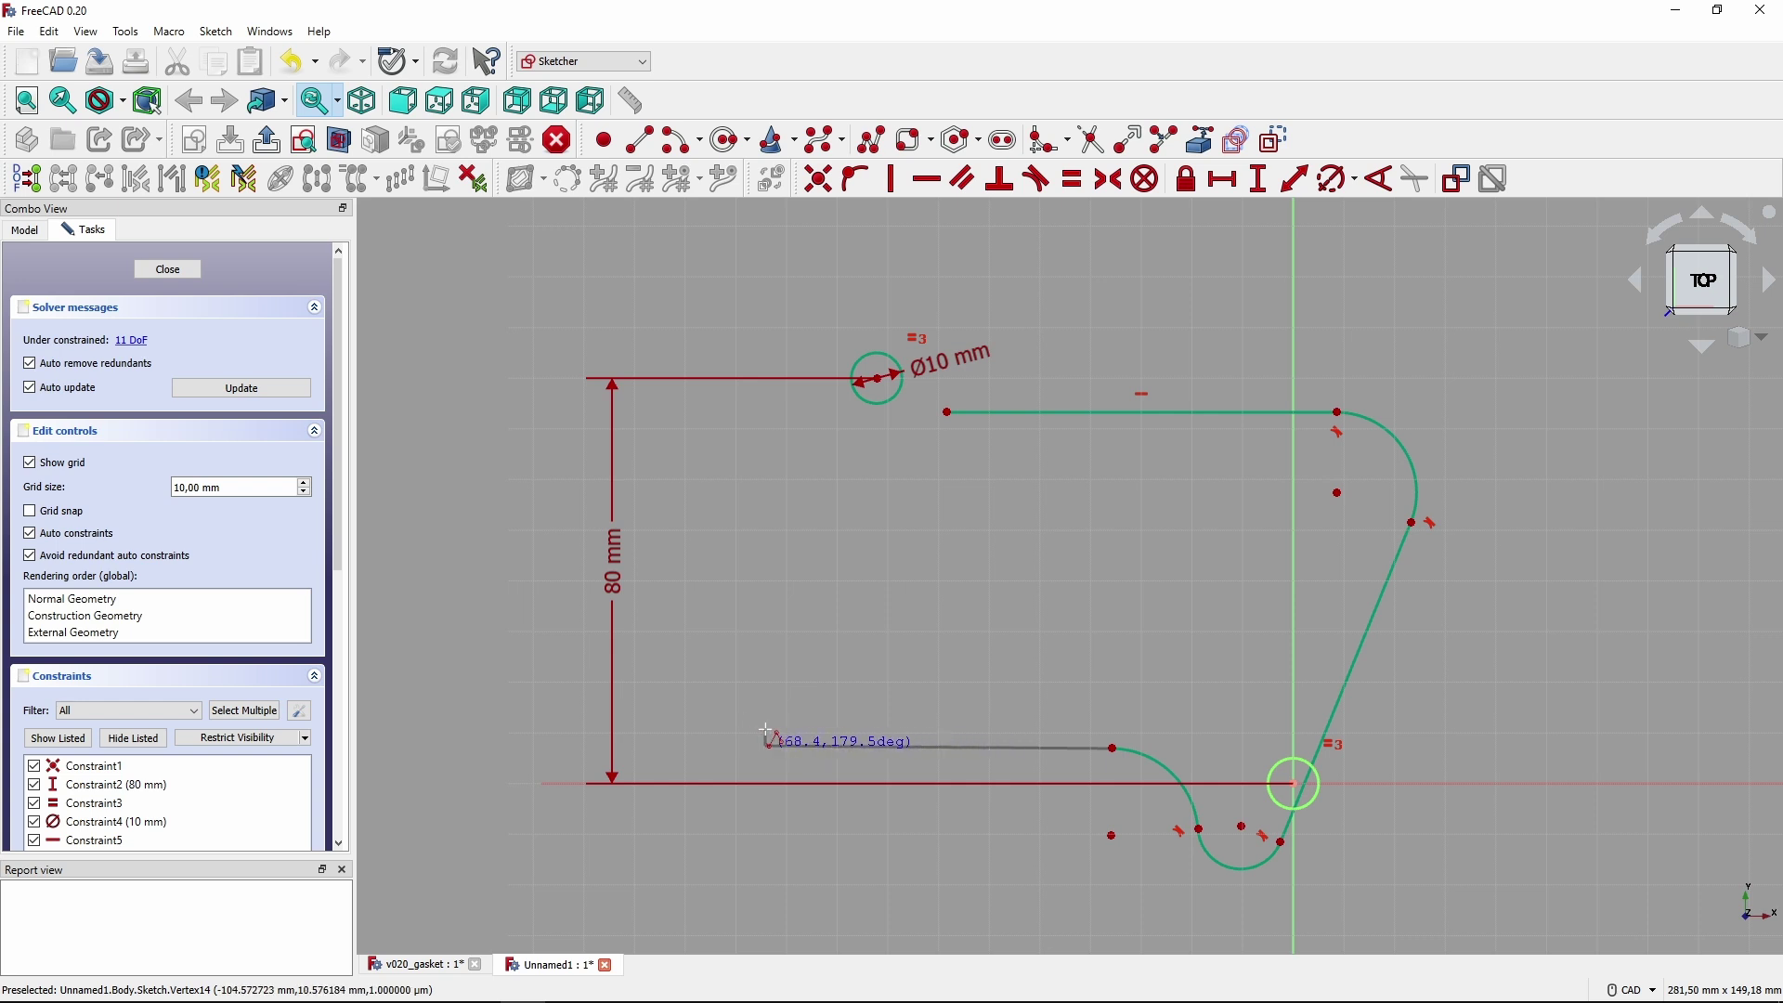
Continue with the bottom edge, rounded bottom-left corner and left edge, then arc around the top-left hole to close.
left_click(862, 734)
key("m")
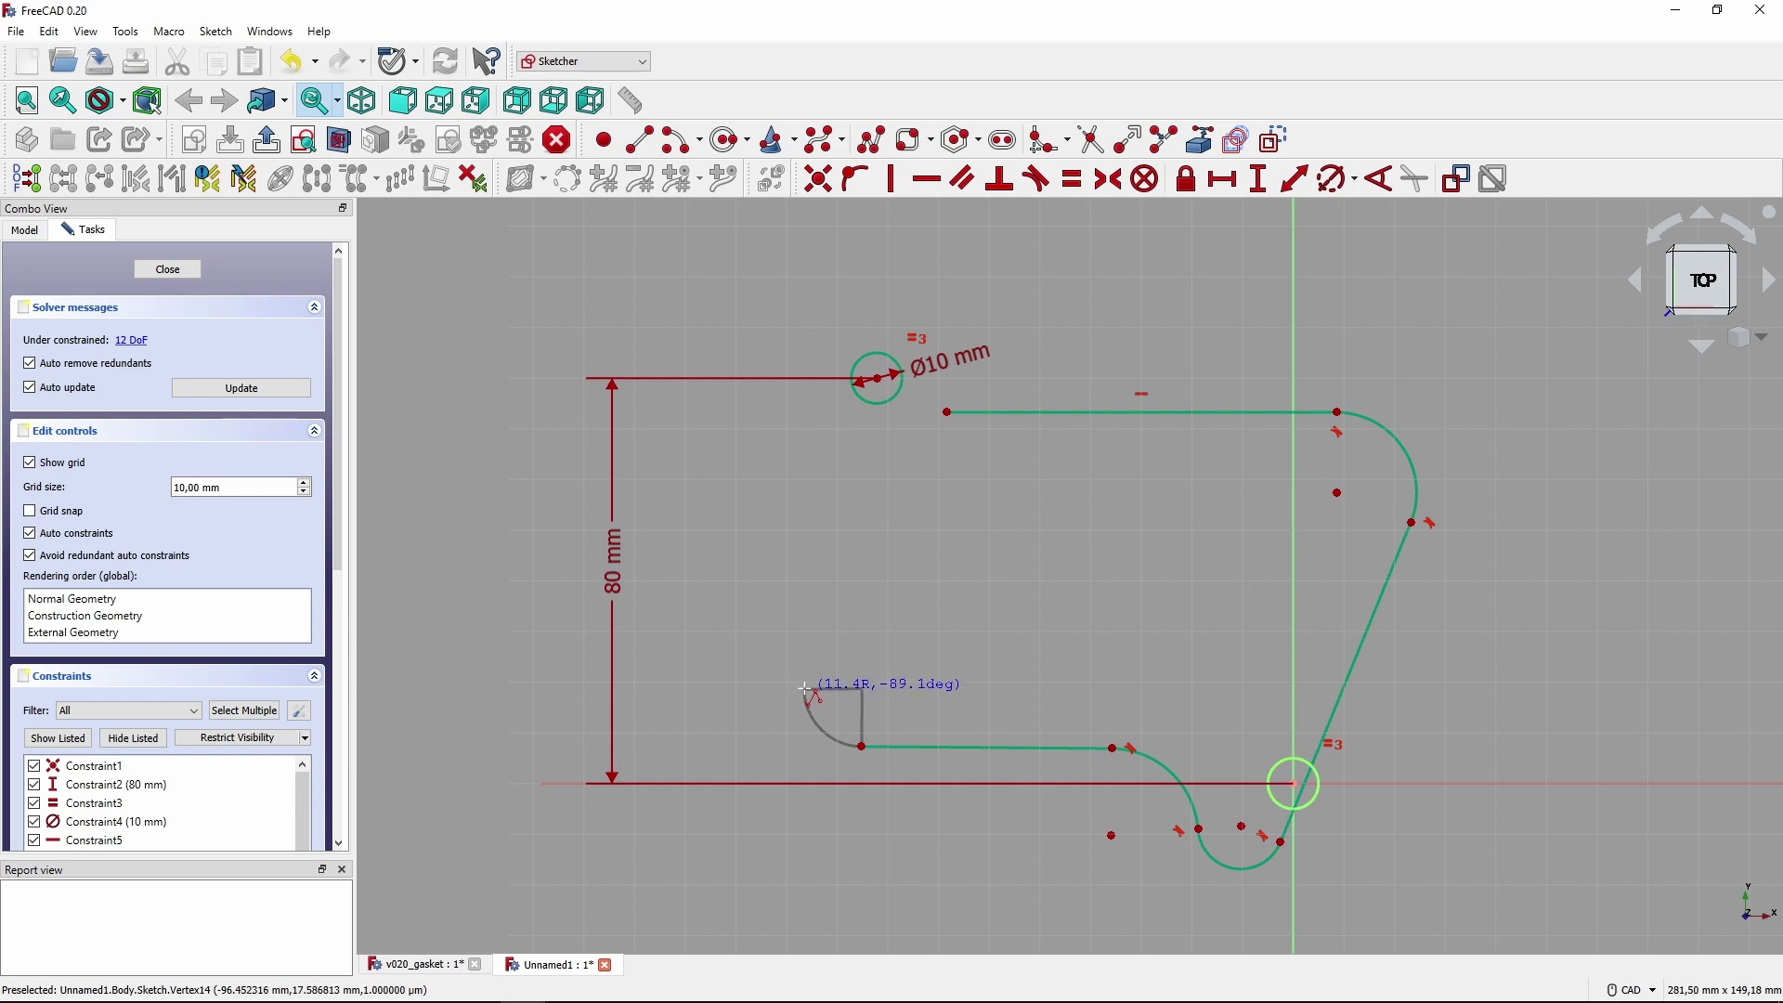
left_click(805, 690)
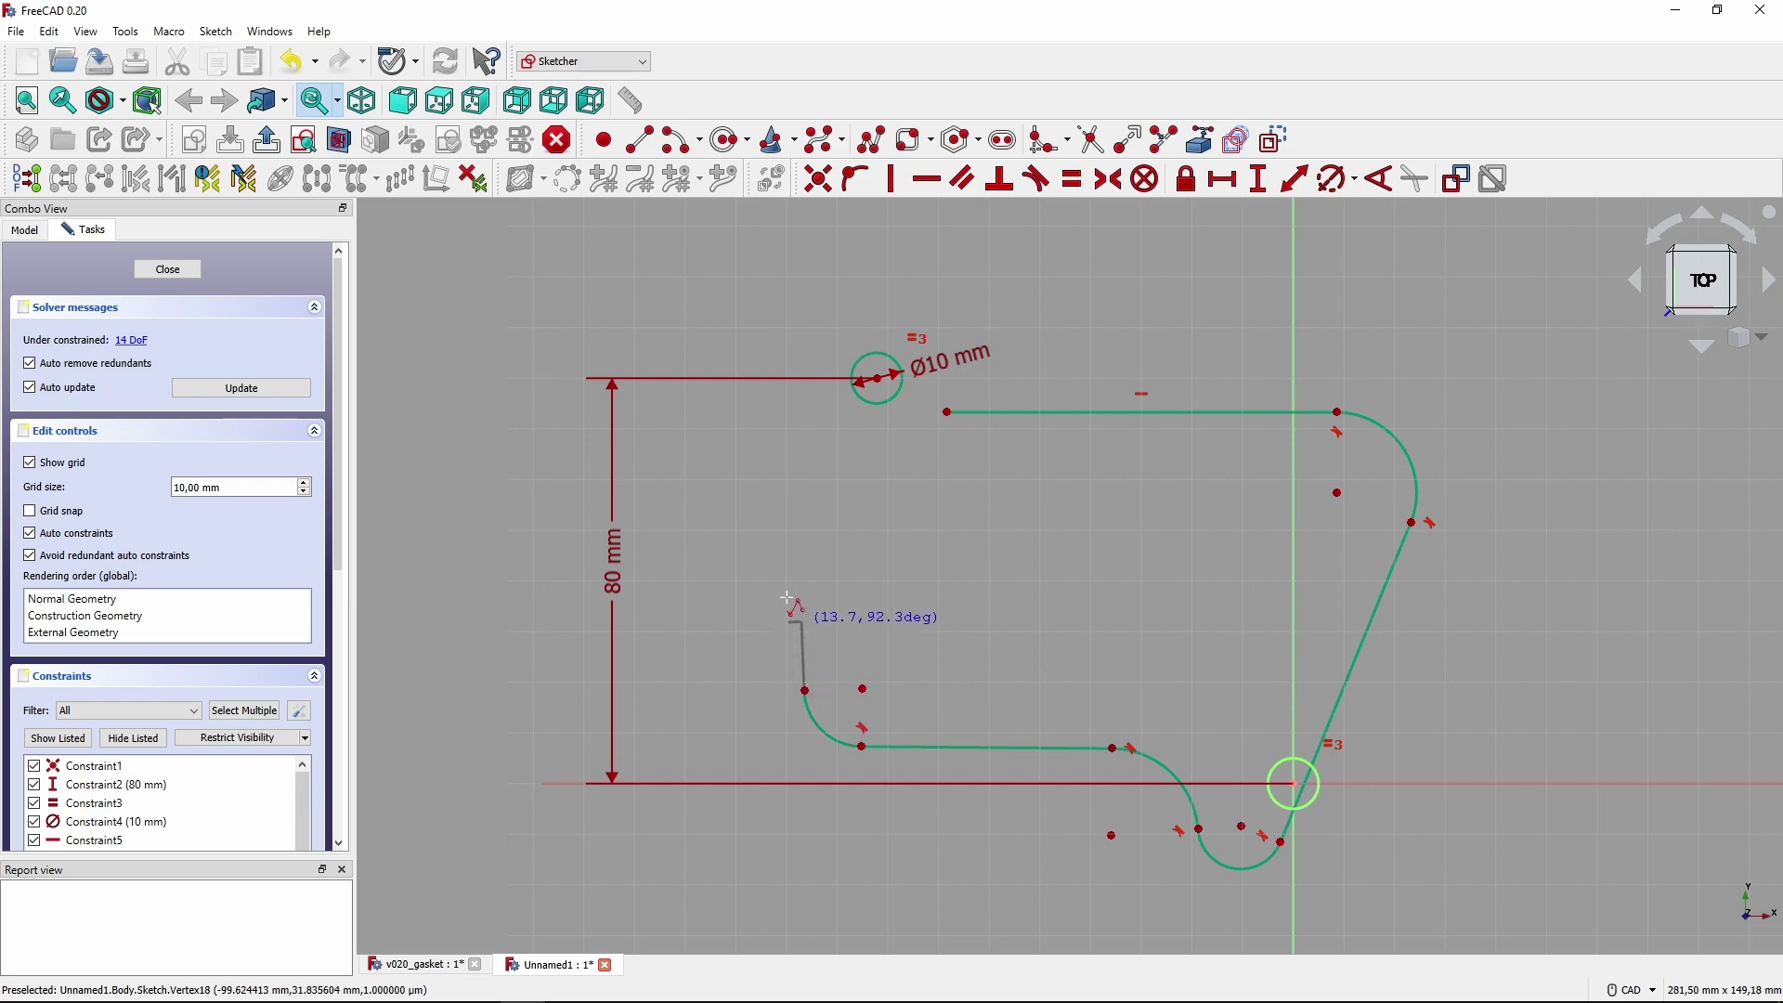
left_click(791, 359)
key("m")
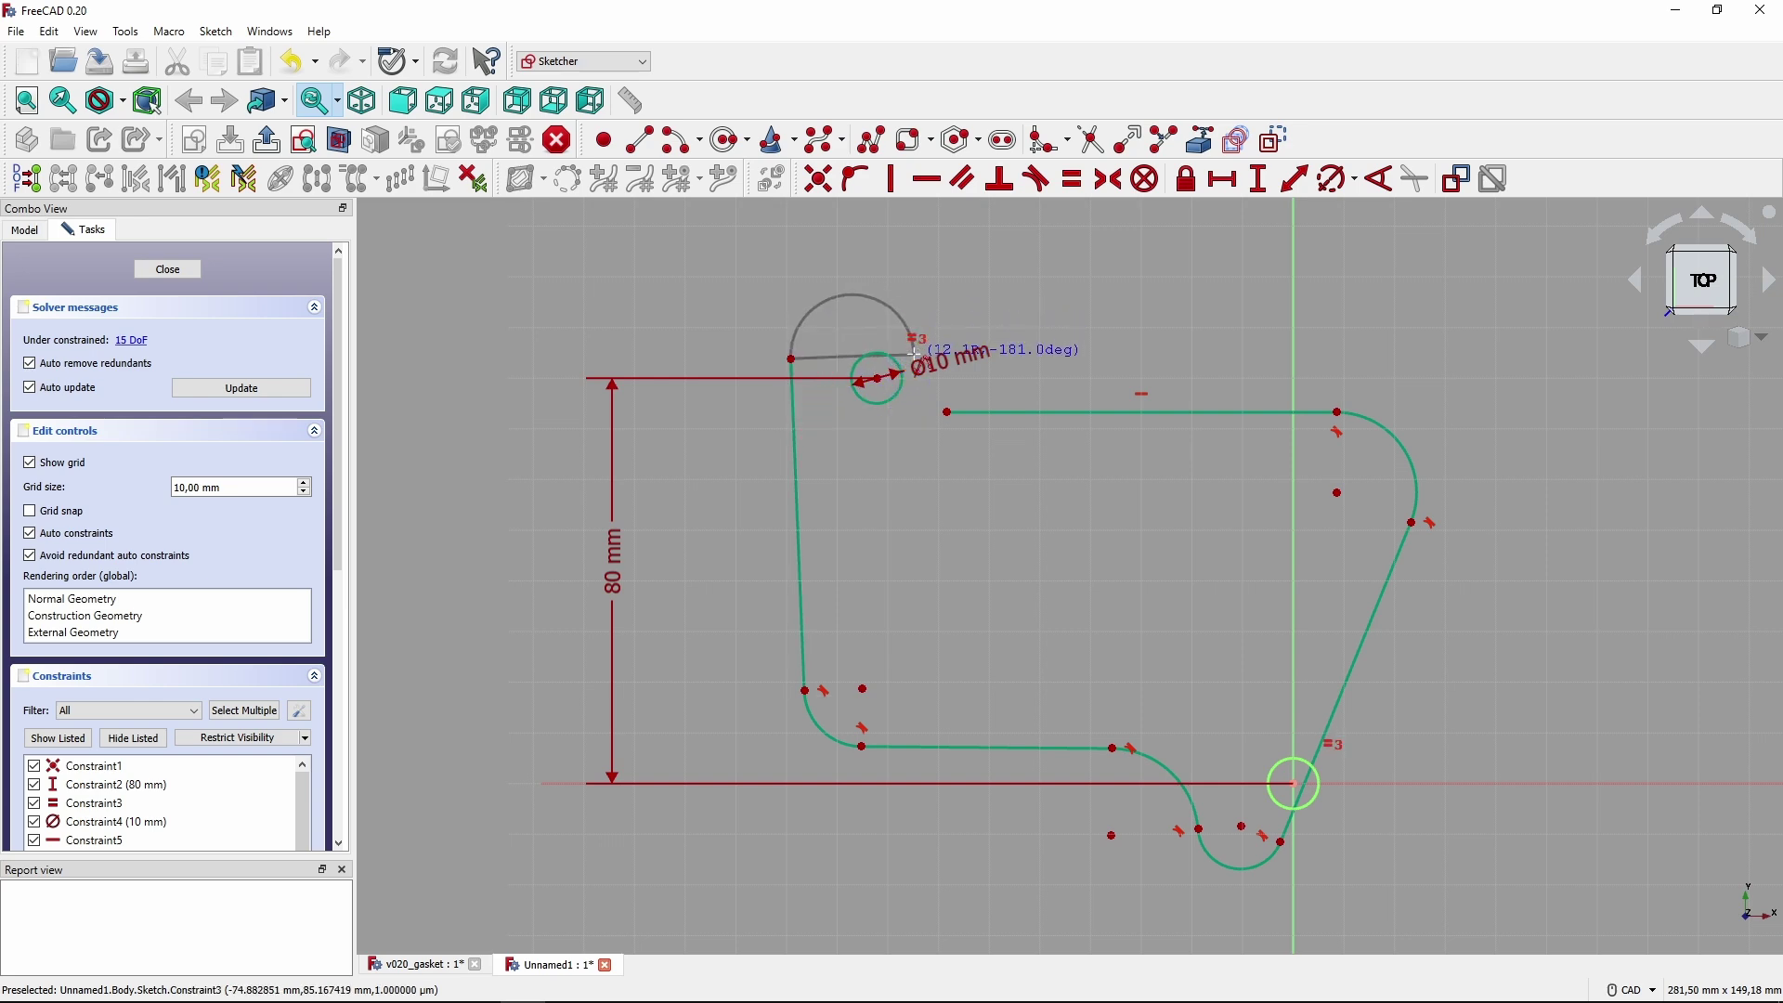
left_click(915, 353)
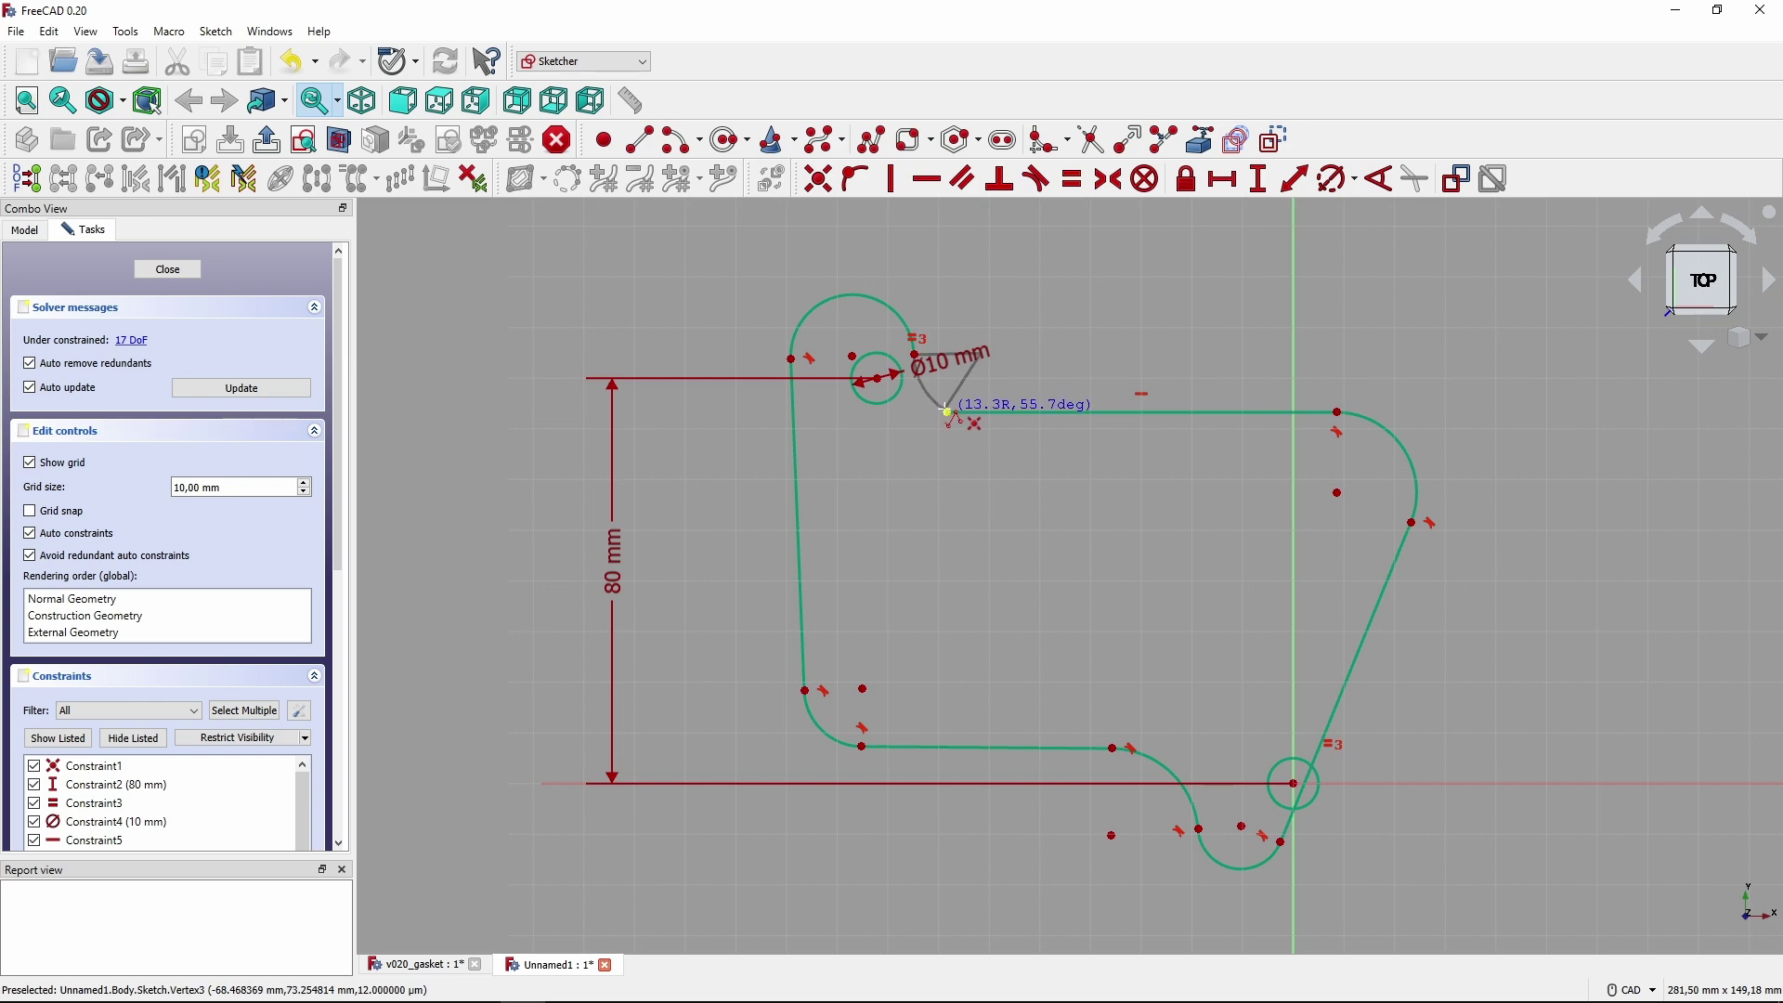
left_click(945, 411)
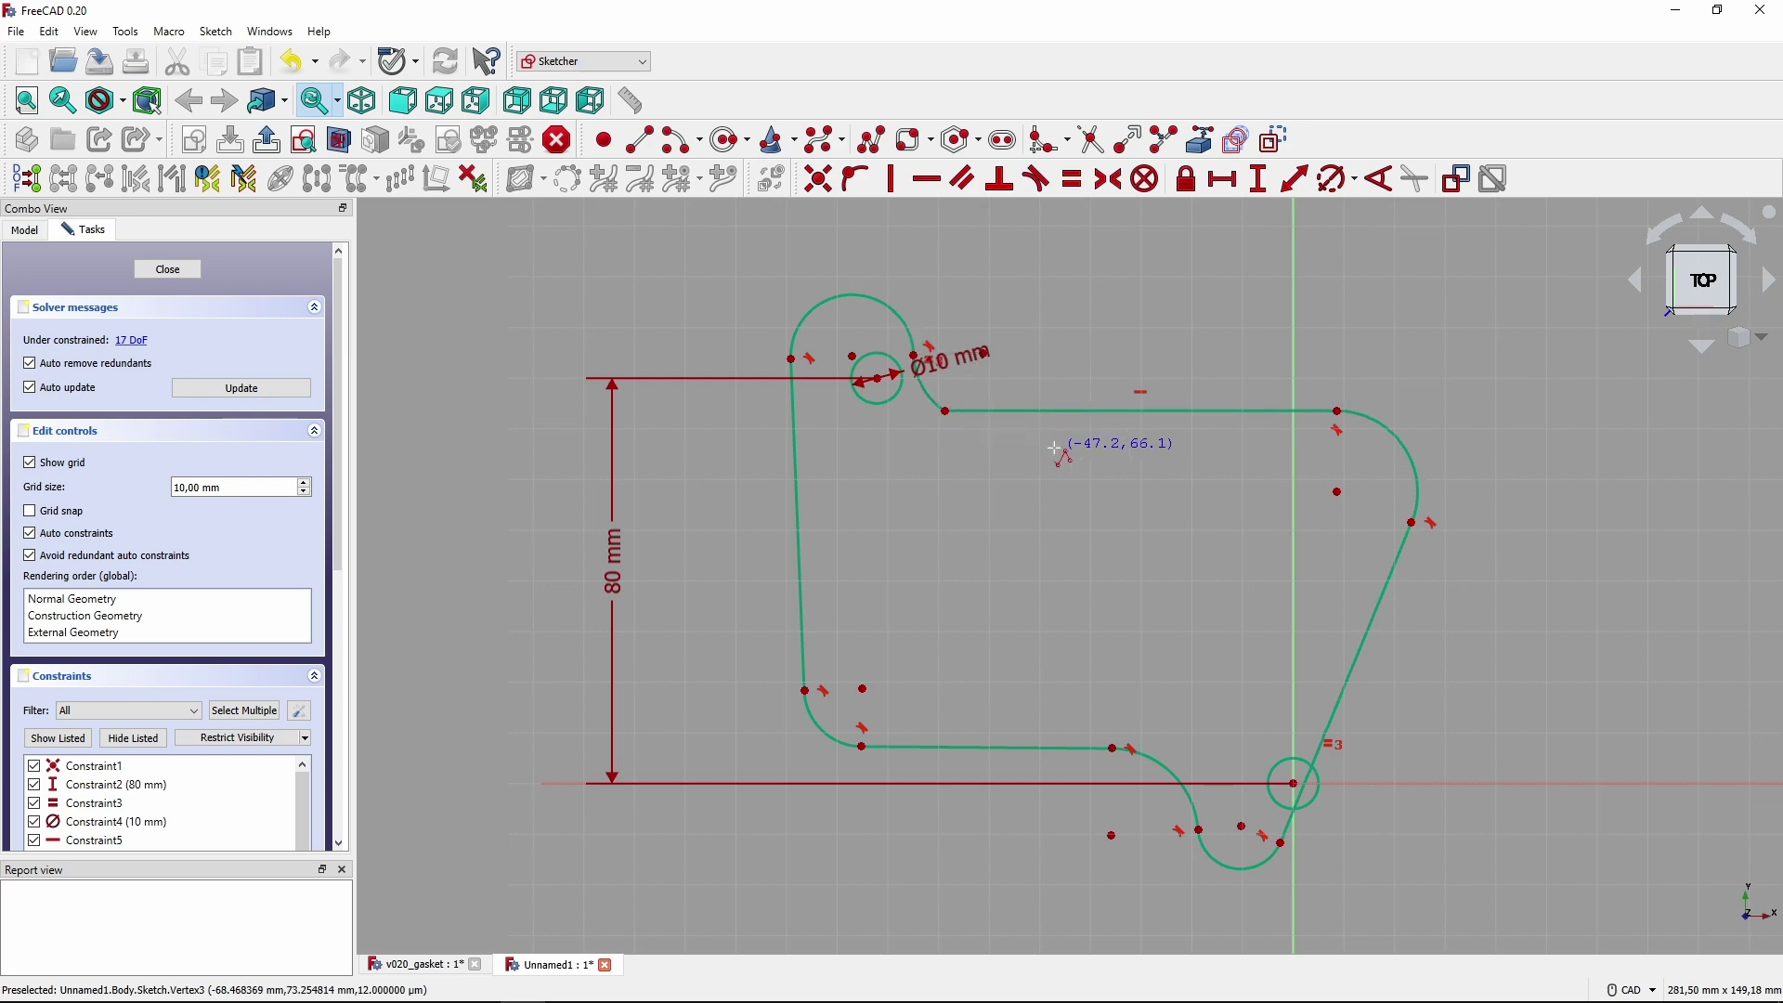
key("Escape")
Make the small arc beside the top-left hole tangent to the top edge.
left_click(938, 406)
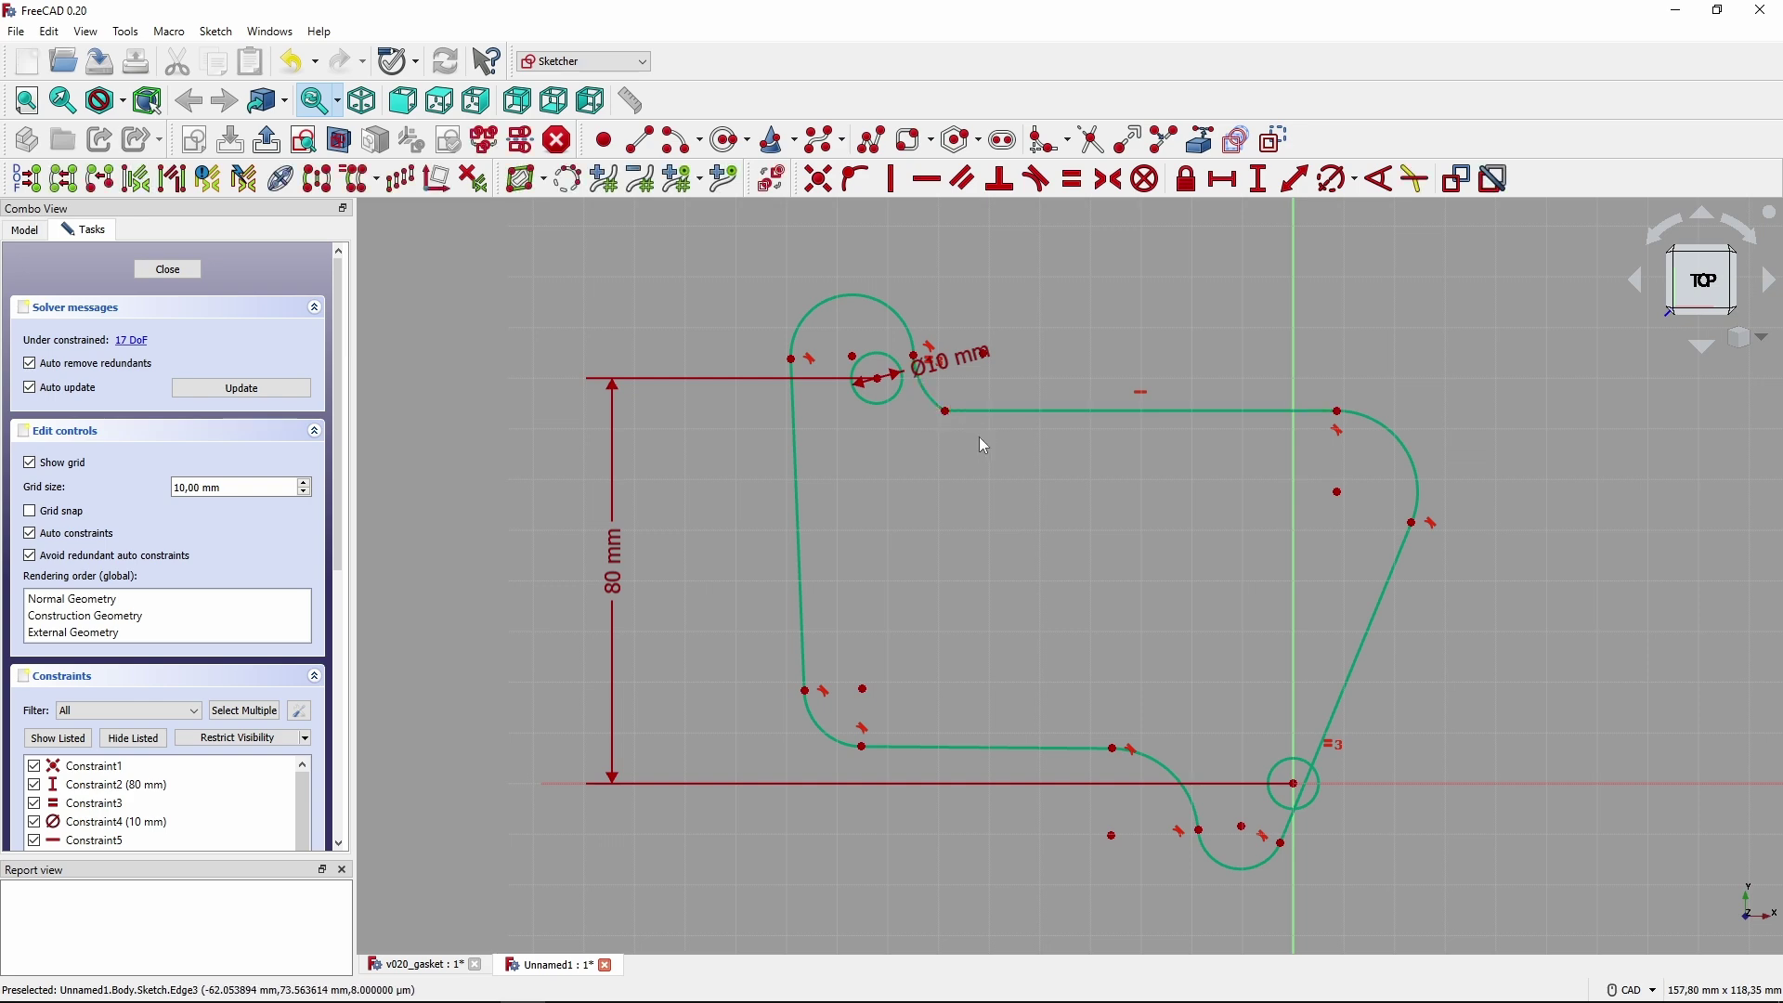
left_click(1038, 178)
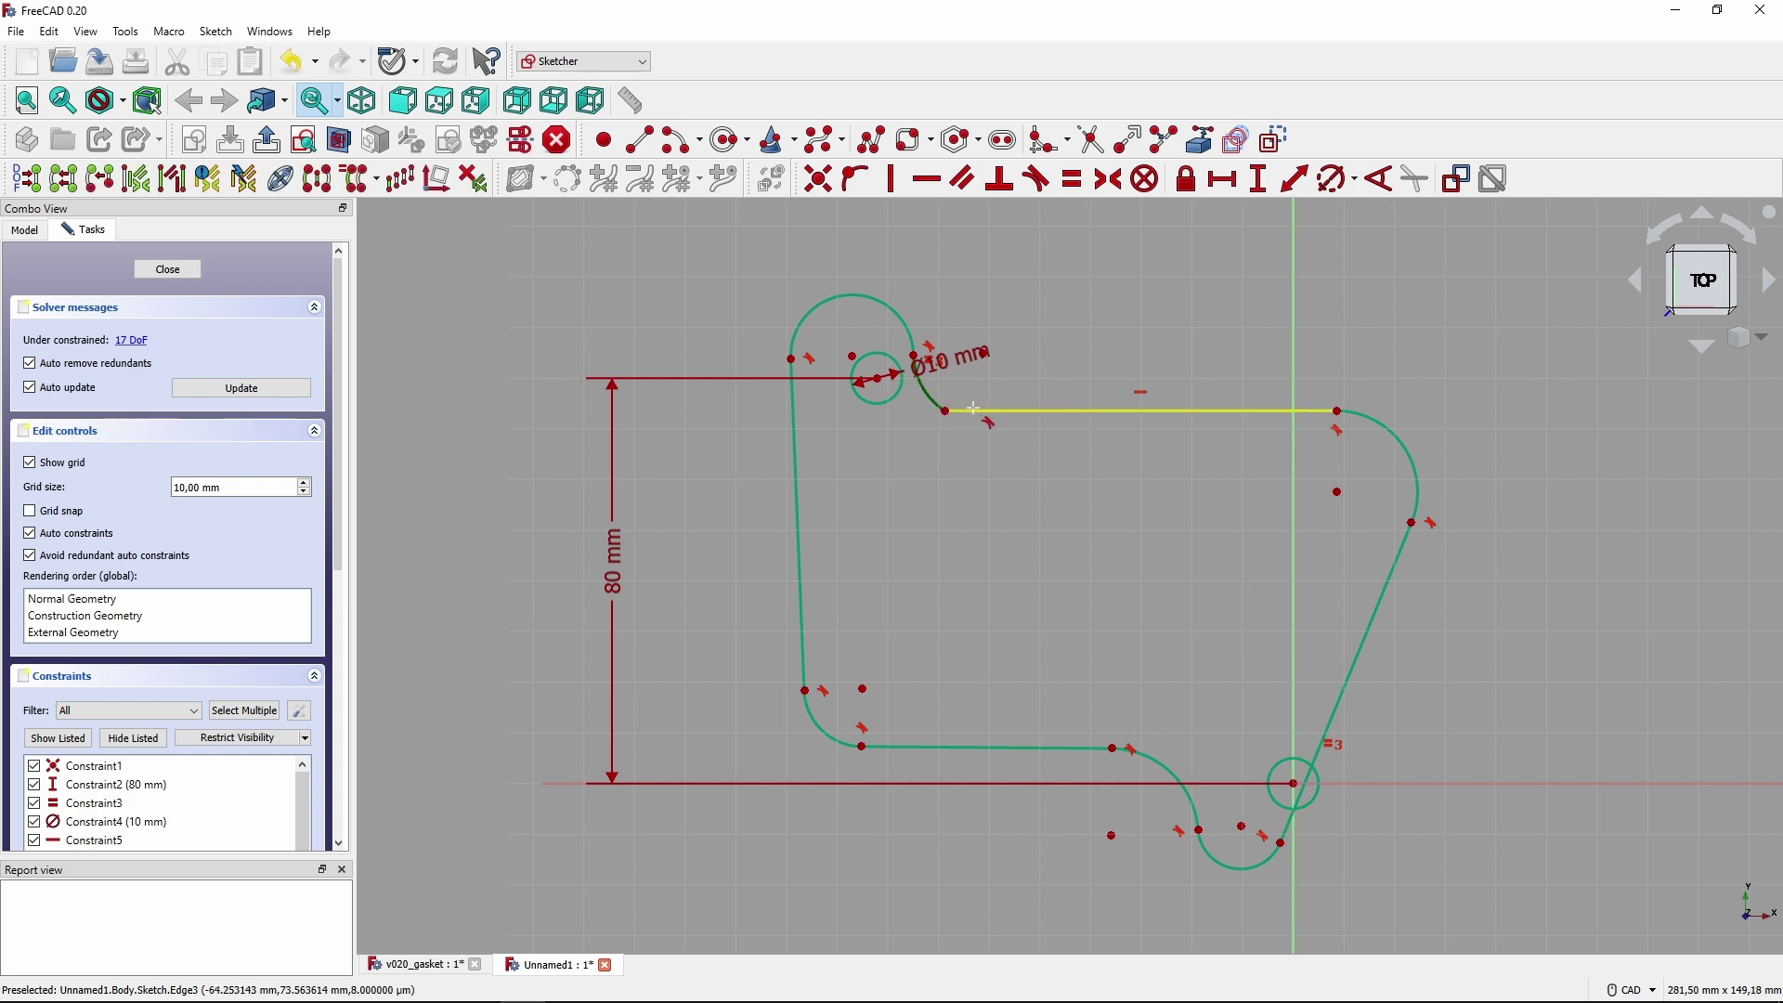
left_click(977, 407)
left_click(892, 547)
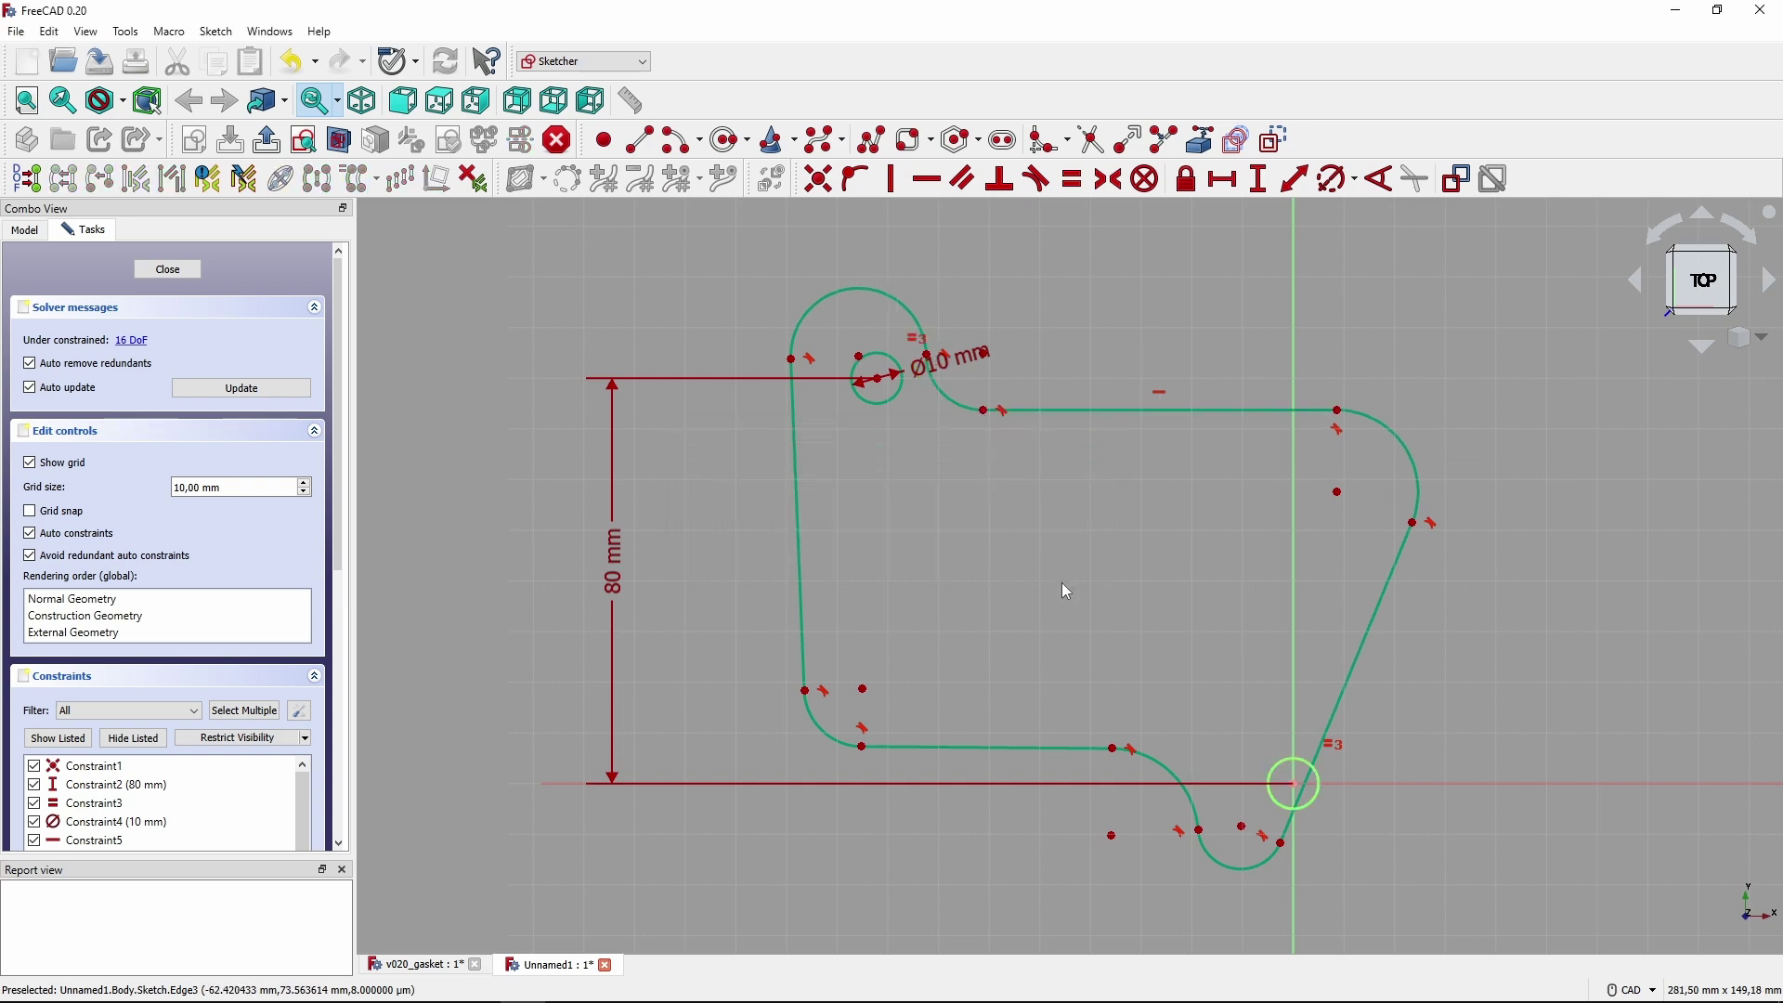
Shift the bottom-right arc's centre right and constrain the left edge vertical.
left_click_drag(1244, 828, 1268, 839)
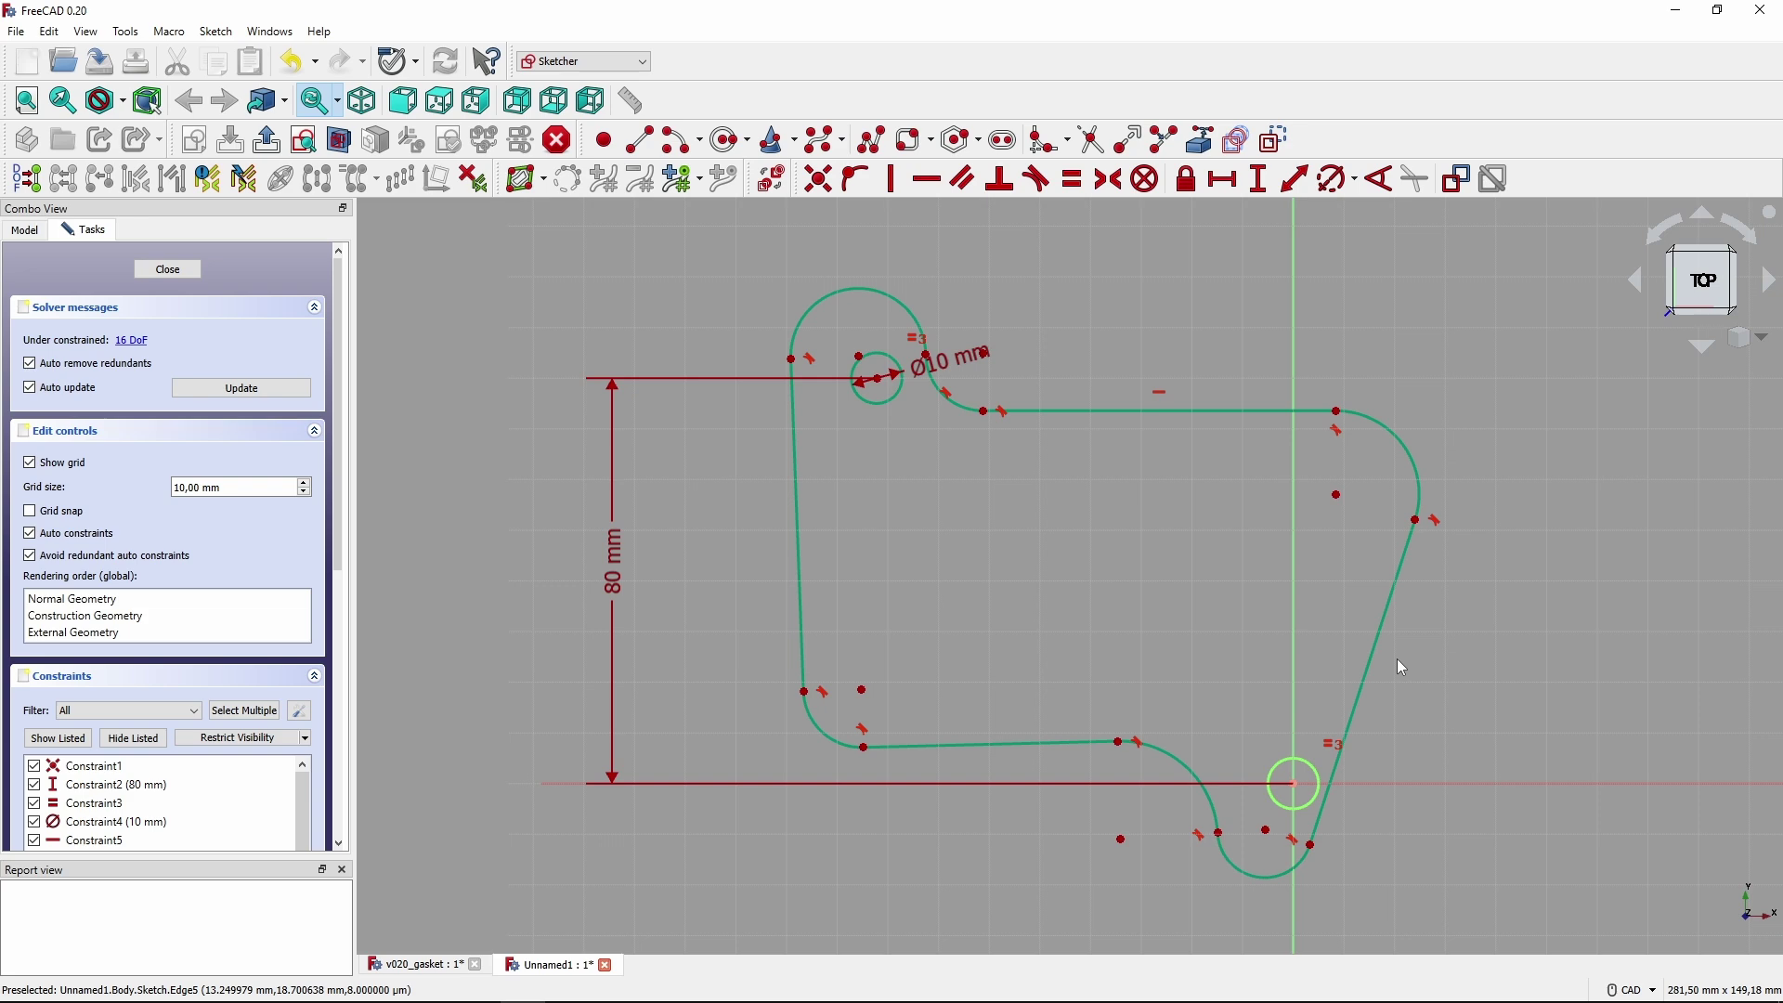
left_click(798, 525)
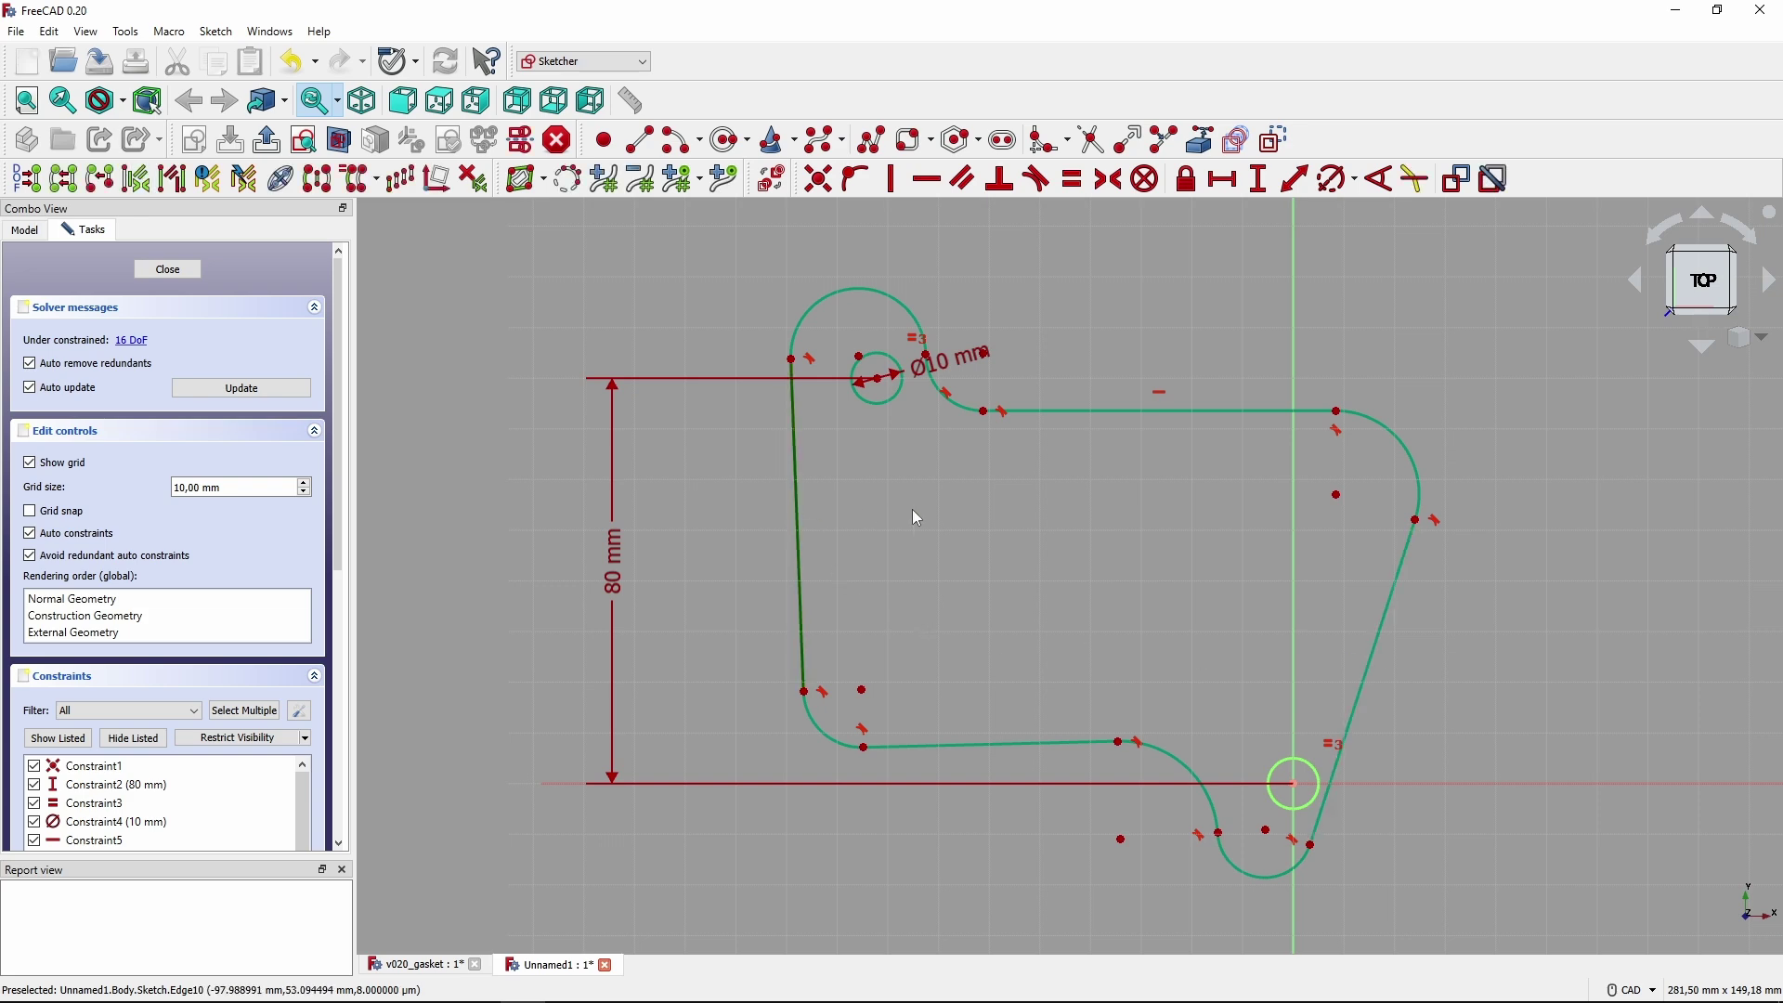
left_click(891, 178)
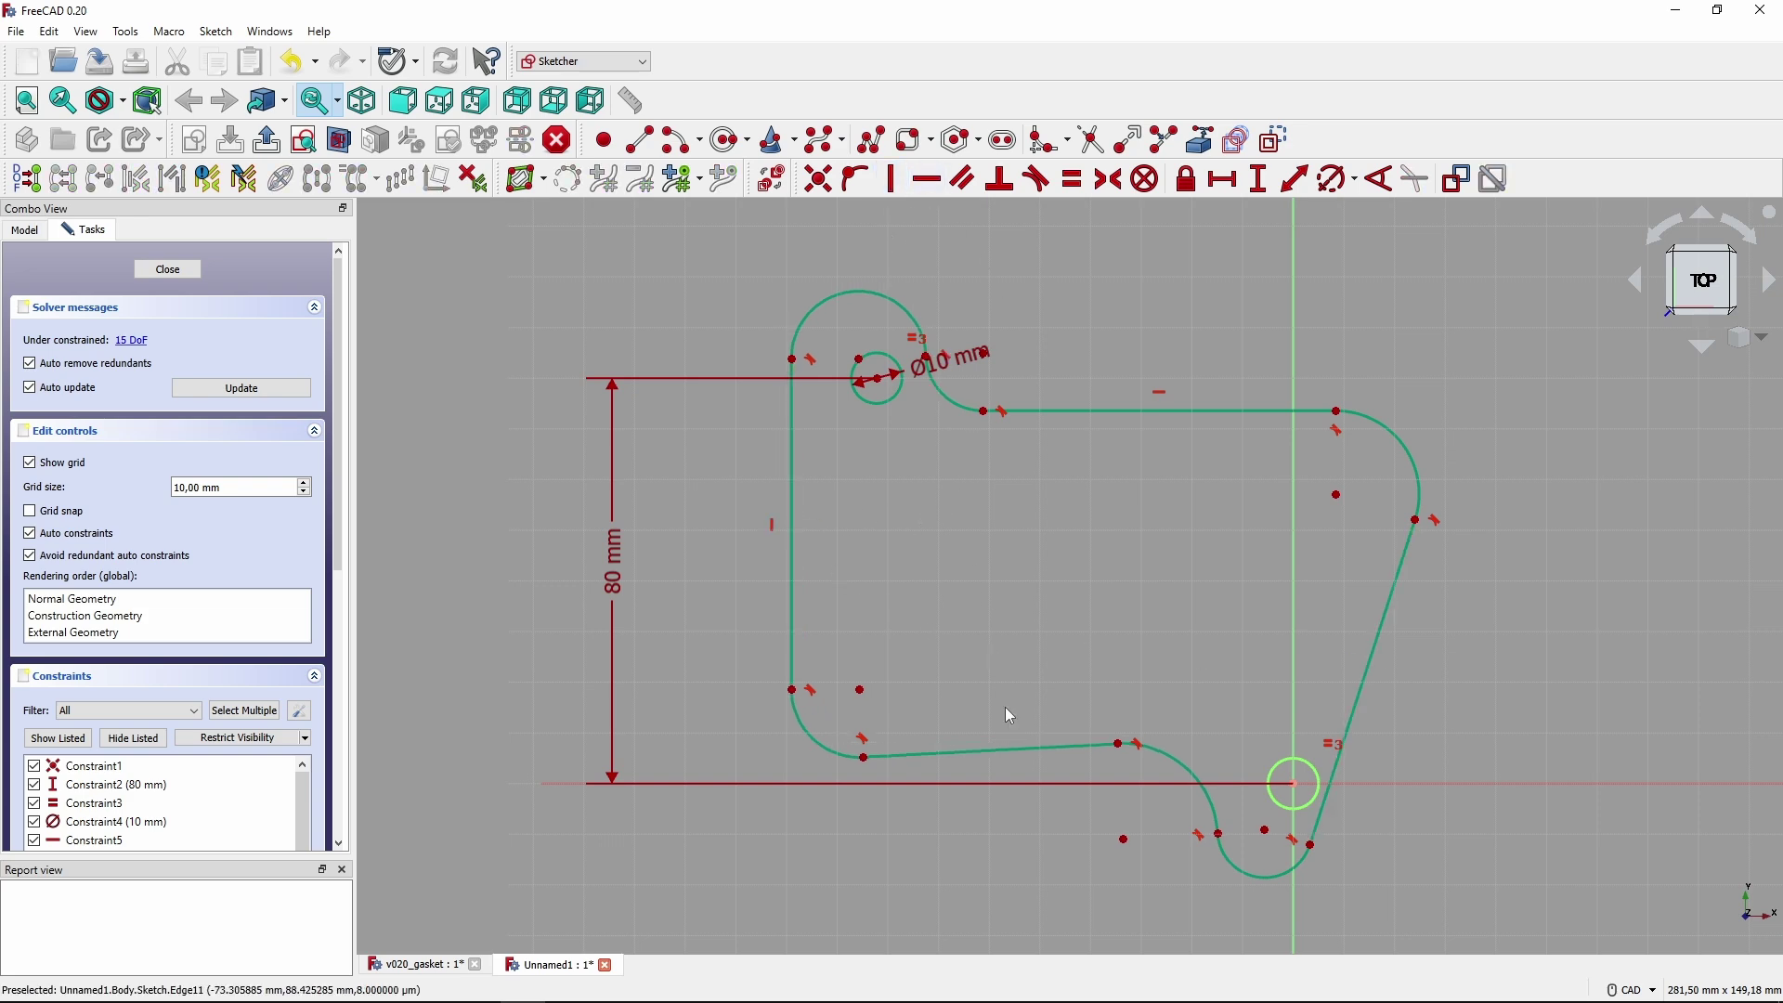
left_click(1001, 748)
Make the bottom edge horizontal and make each lobe arc's centre coincident with its hole's centre.
left_click(925, 178)
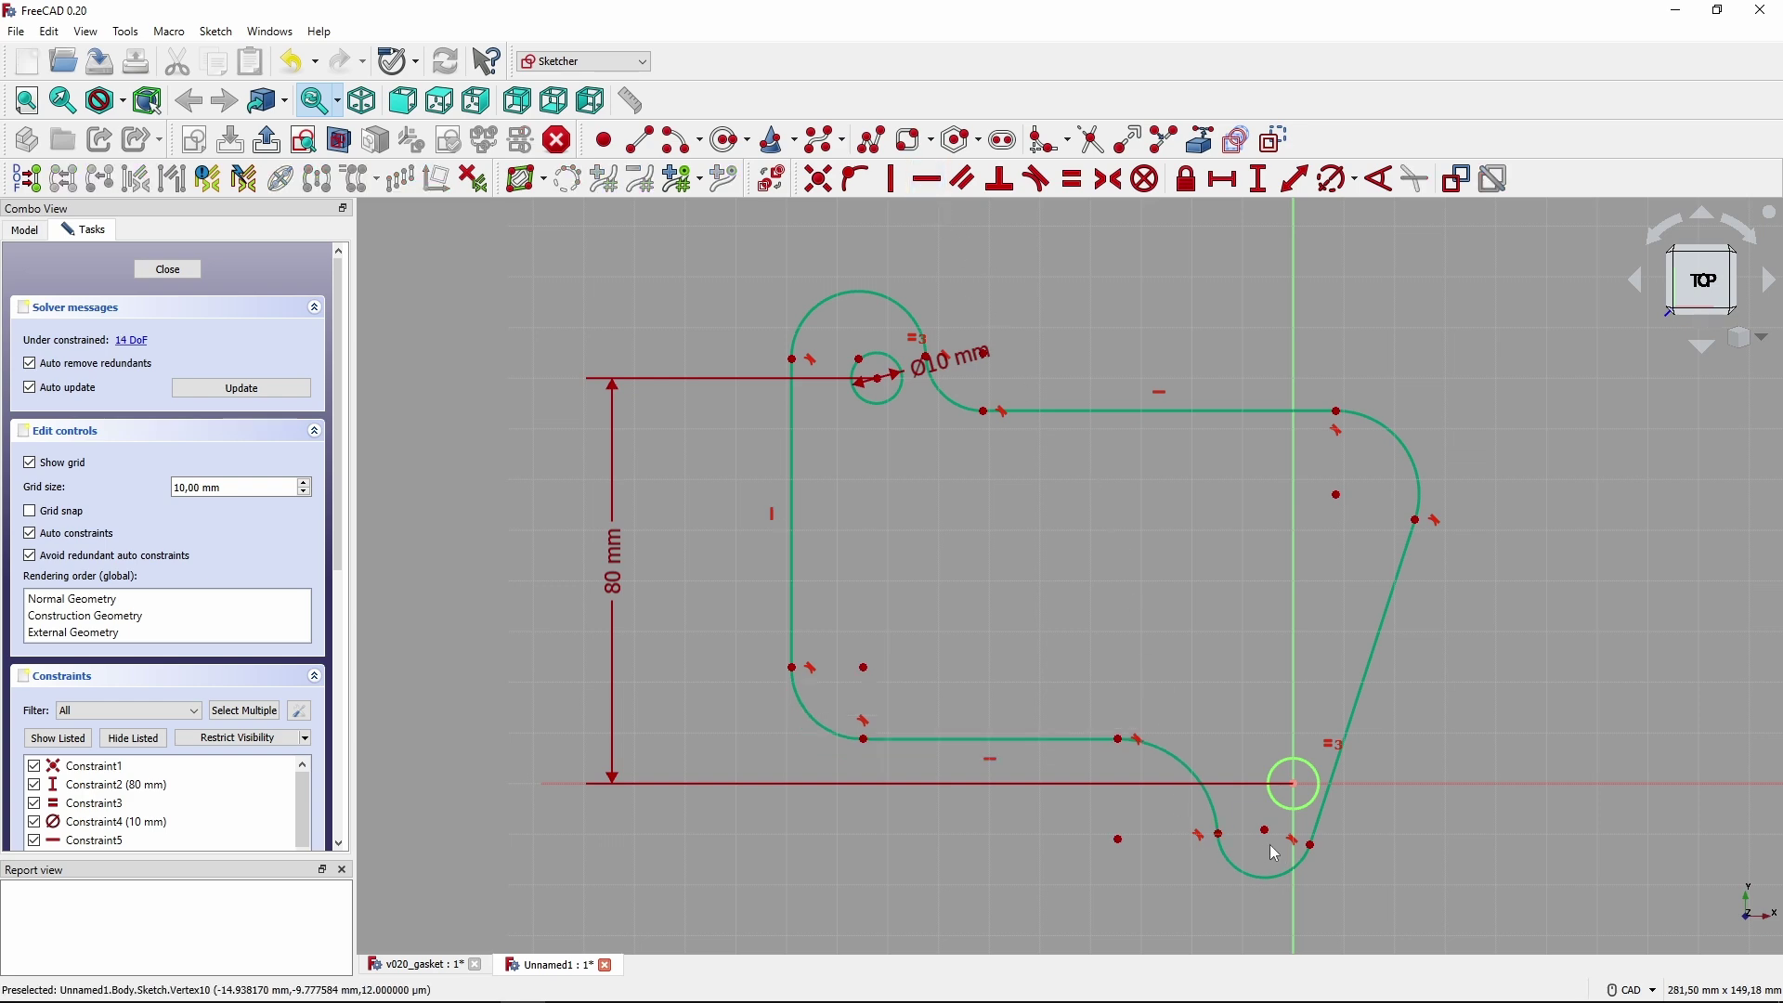
left_click(818, 178)
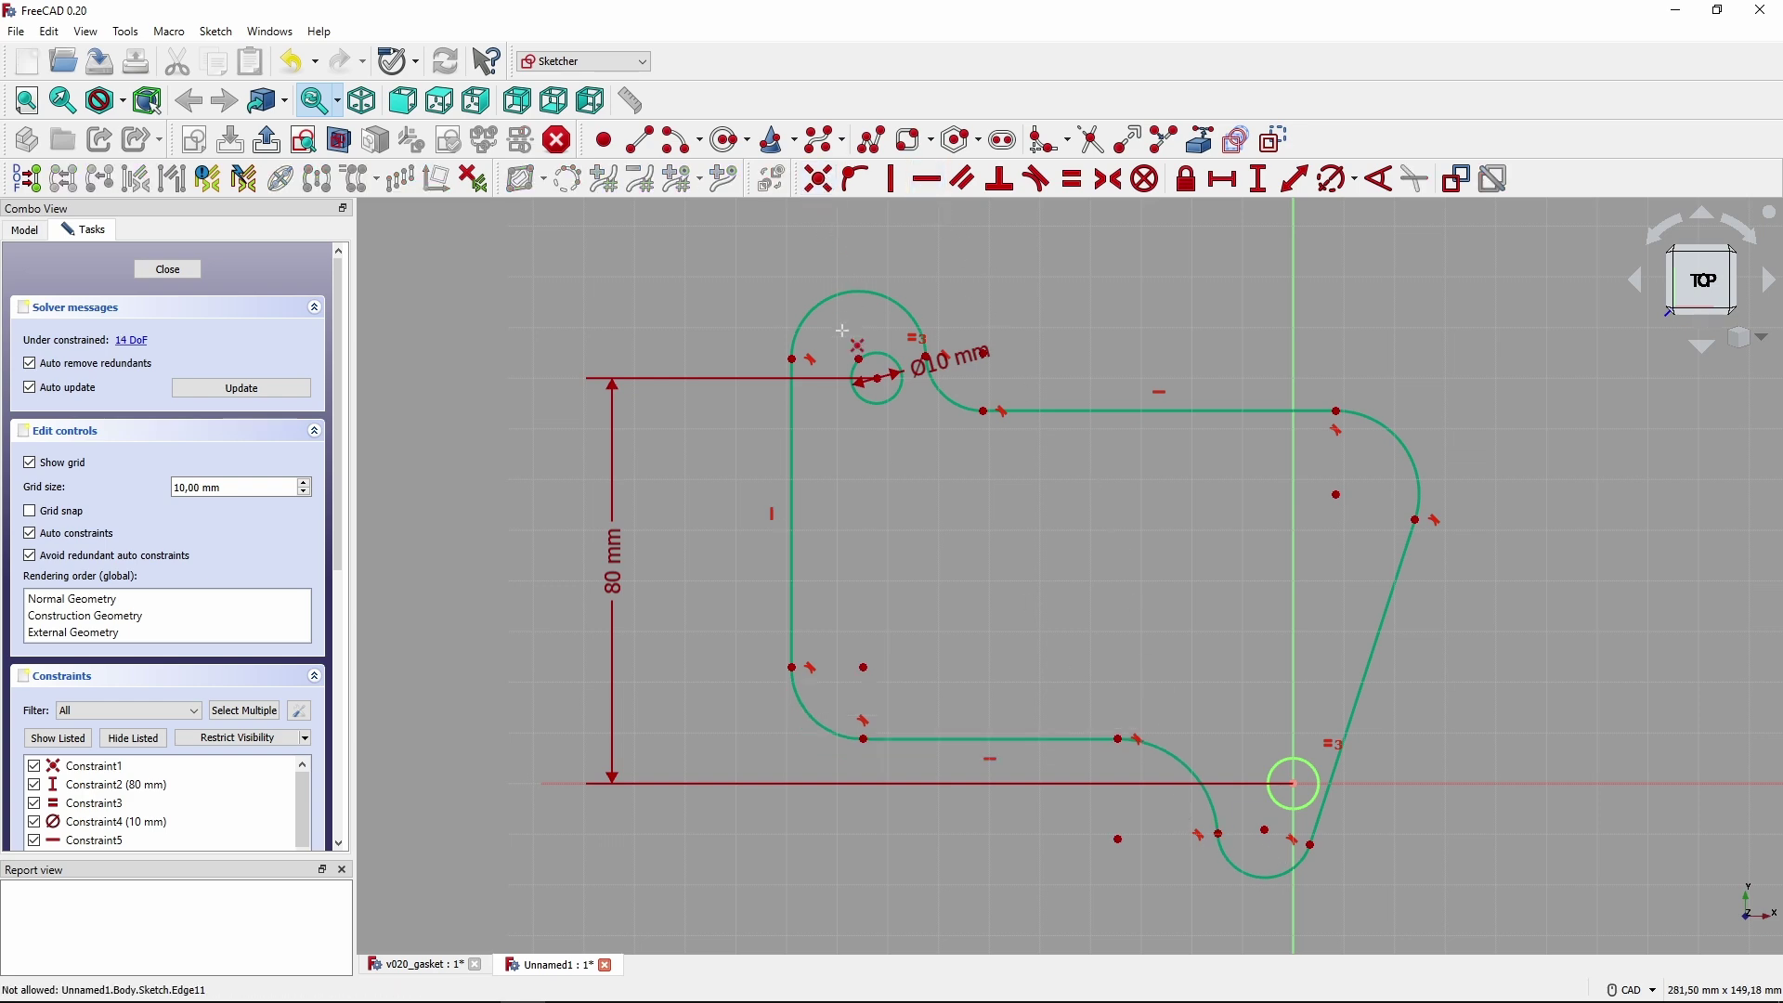
left_click(858, 359)
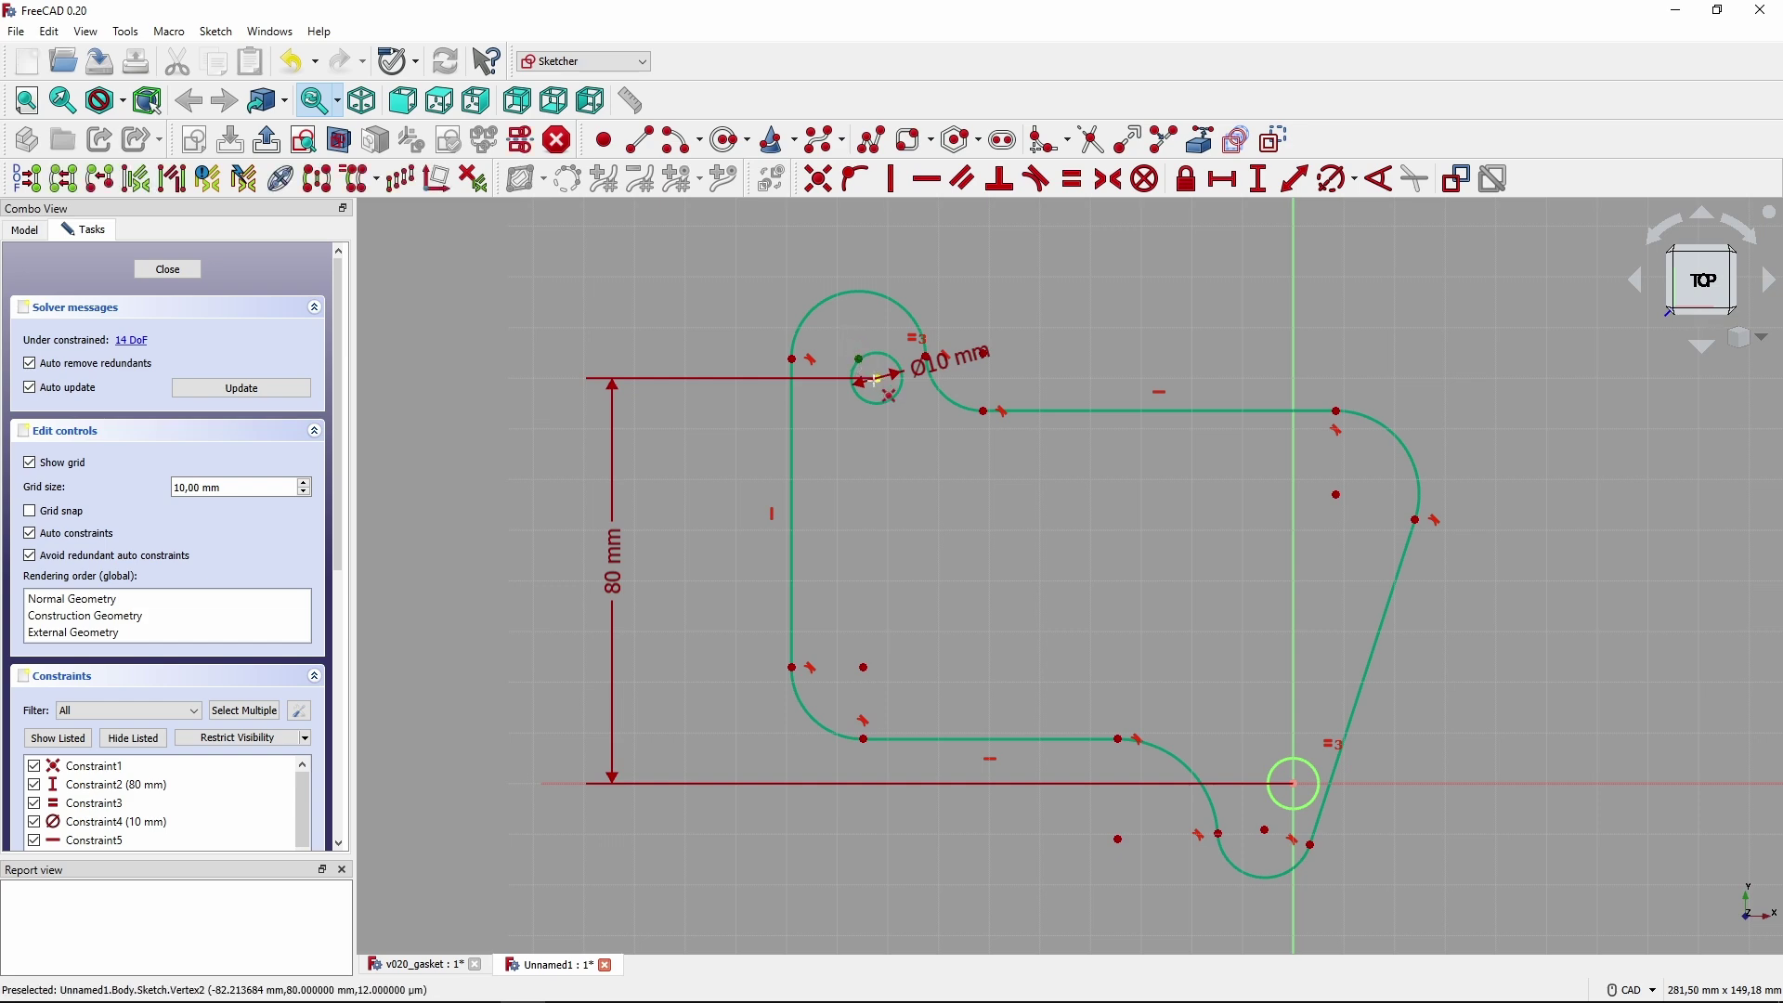
left_click(875, 381)
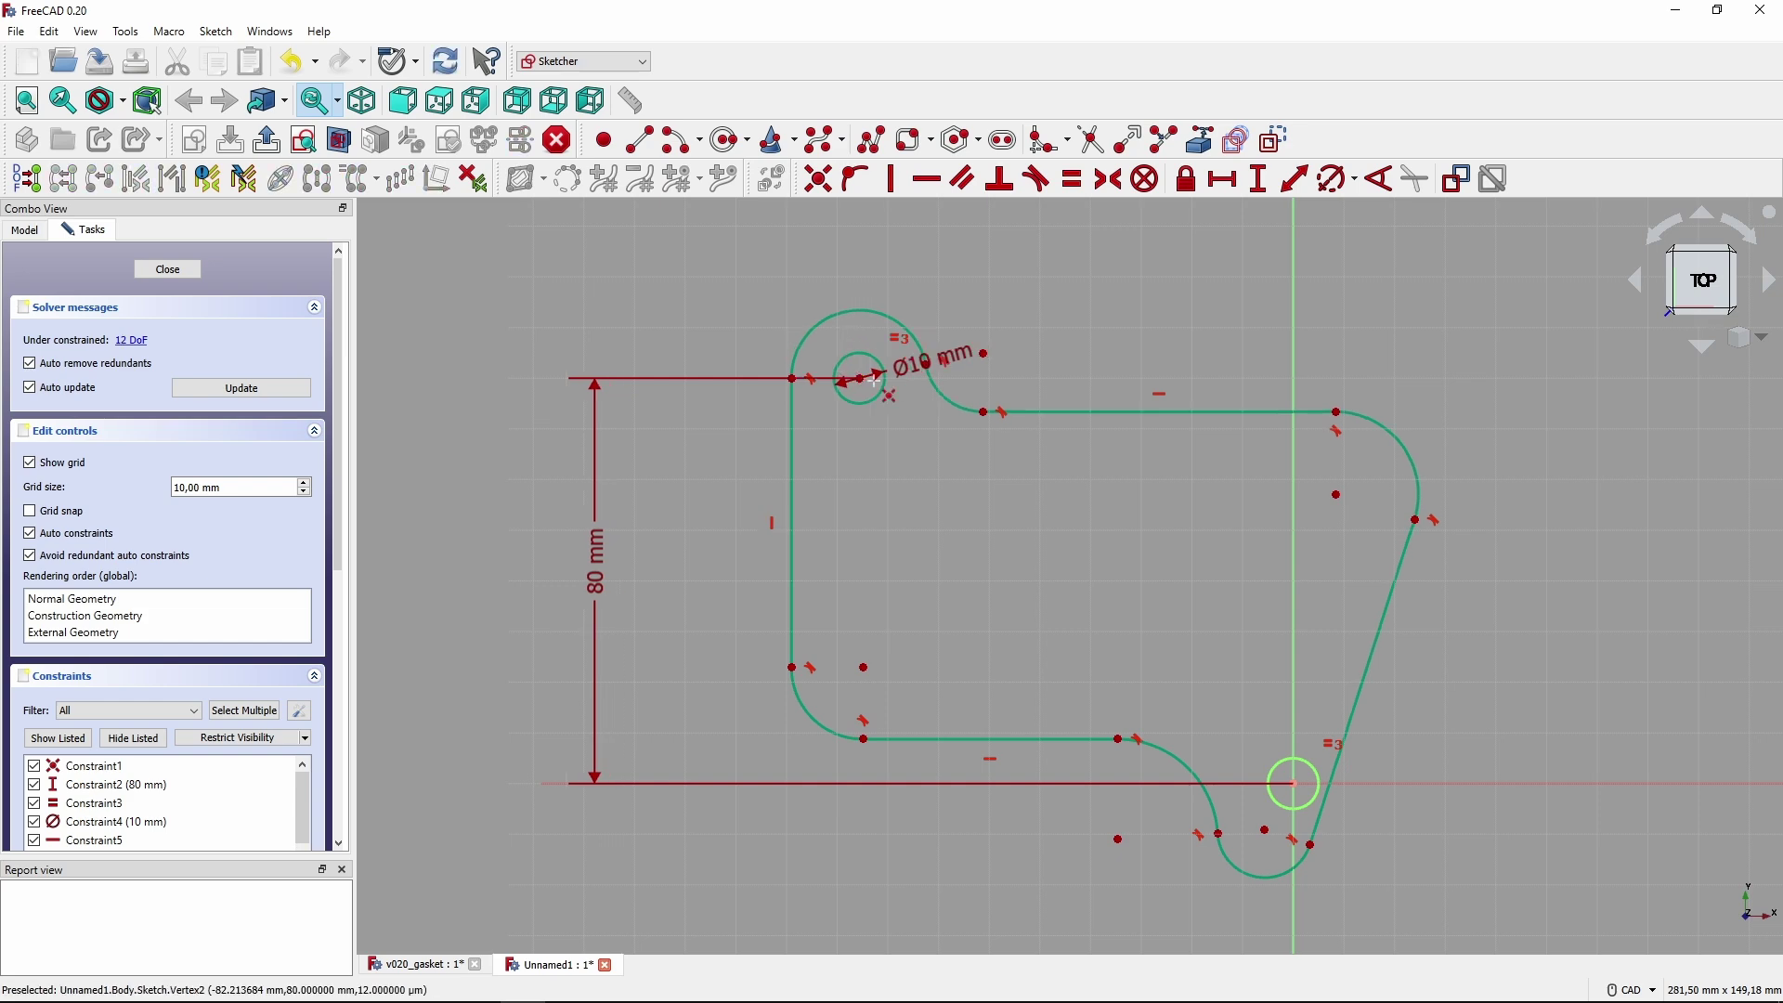
left_click(1265, 830)
left_click(1294, 784)
key("Escape")
left_click_drag(938, 702, 935, 732)
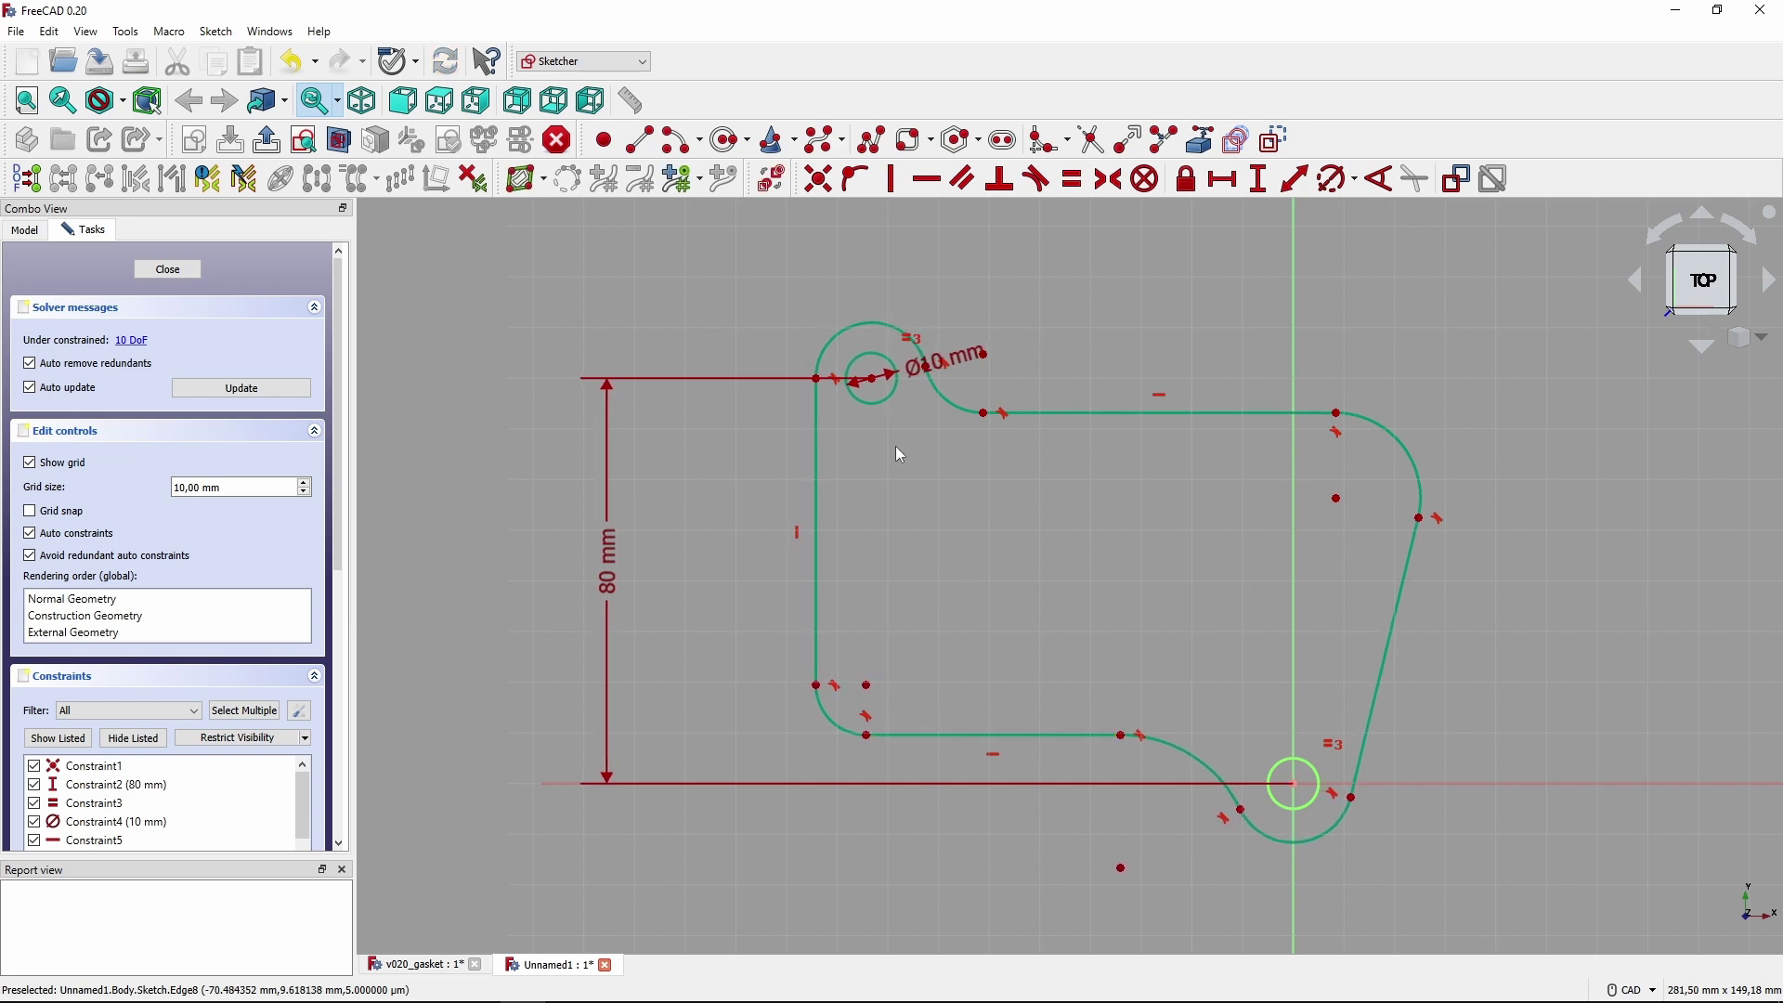
Give both lobe arcs a 10 mm radius.
left_click(823, 351)
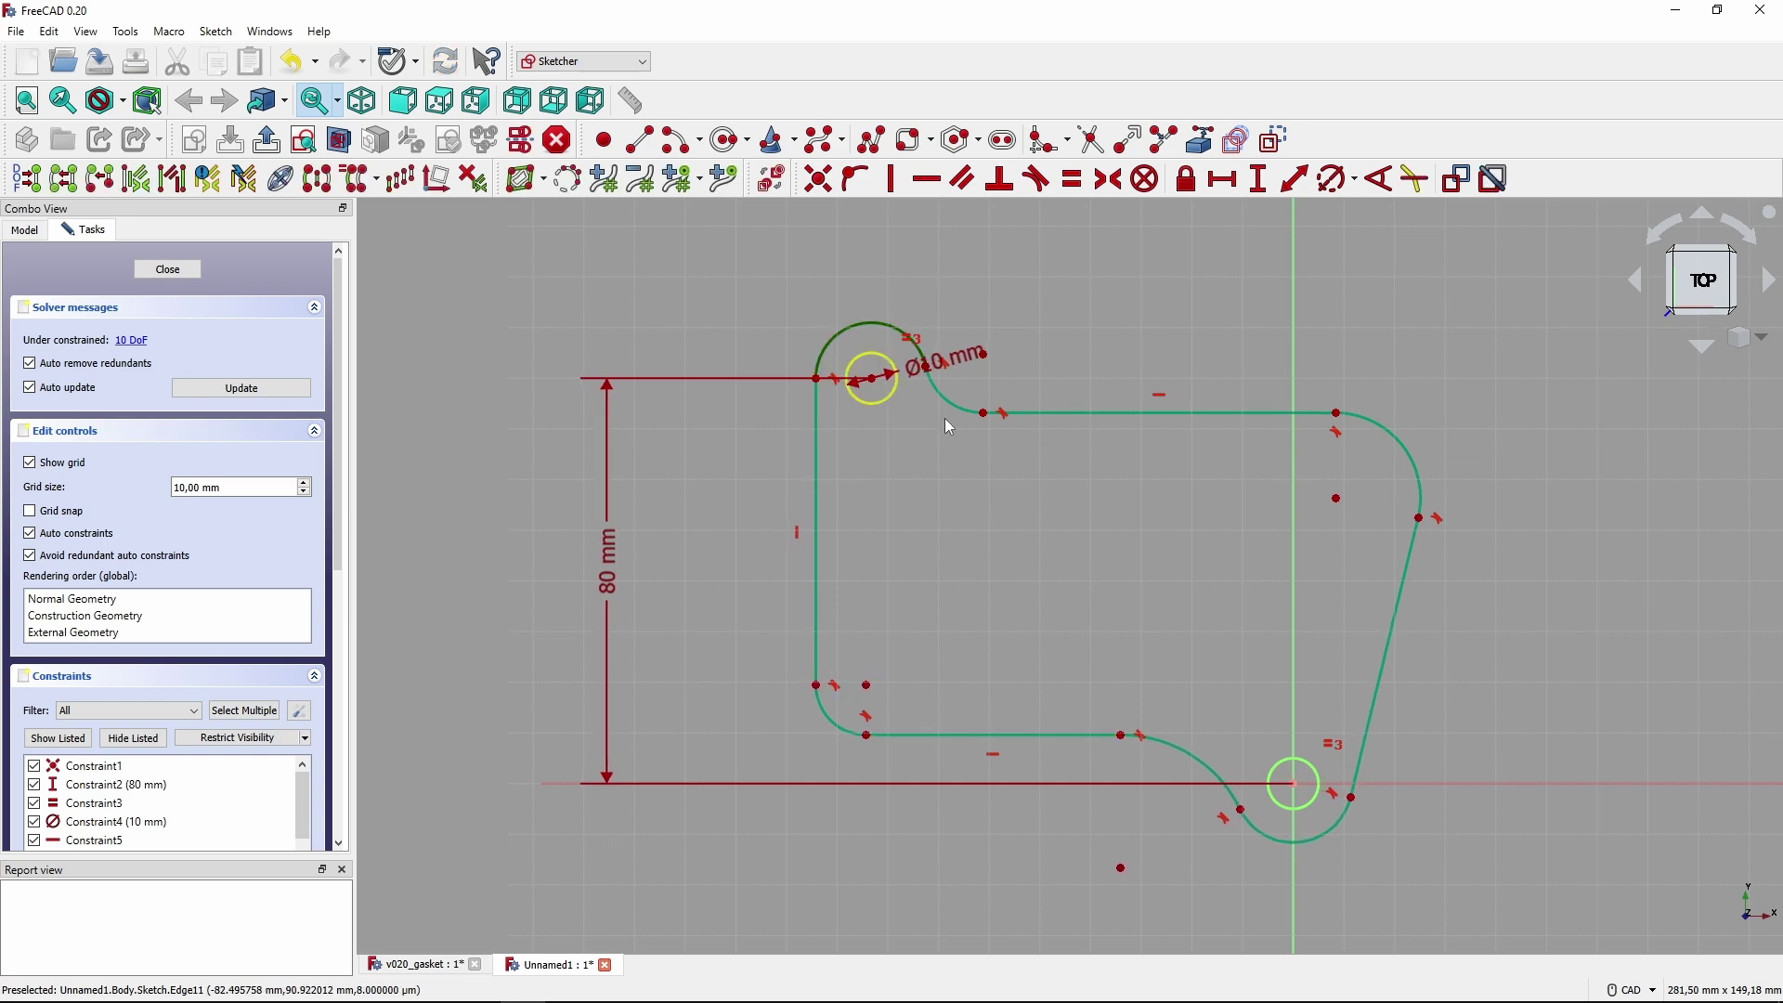
left_click(1300, 841)
left_click(1338, 178)
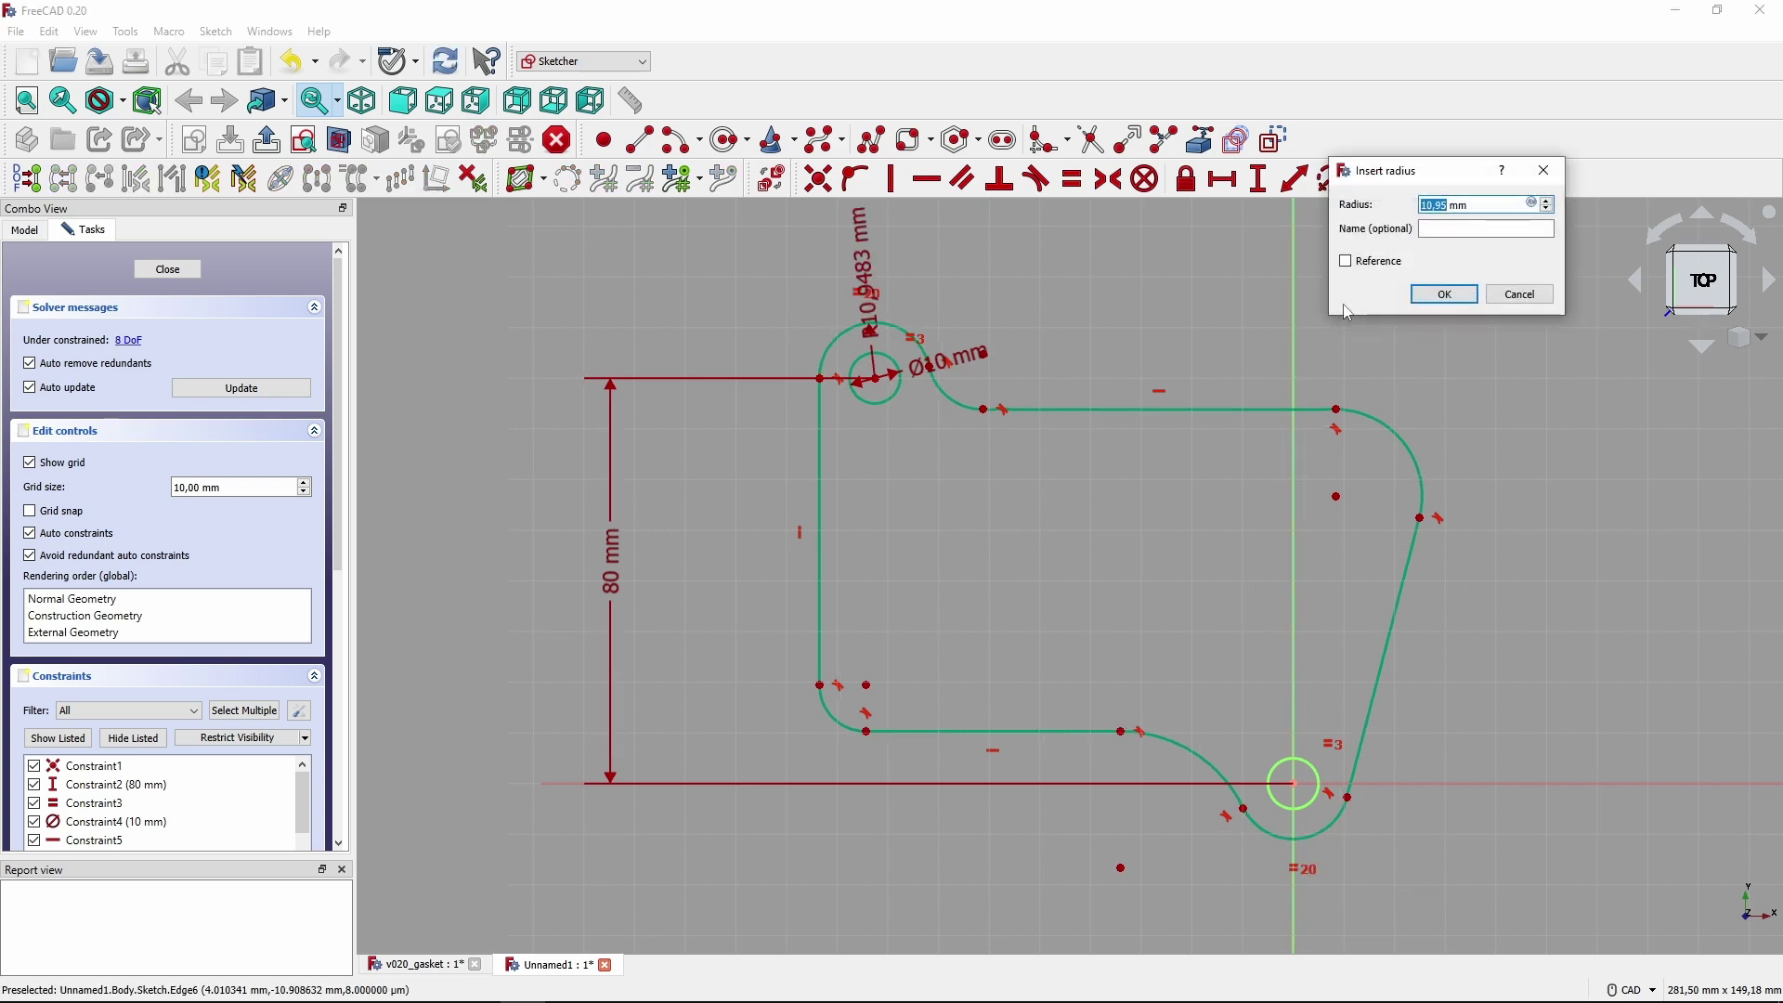
type("10")
key("Return")
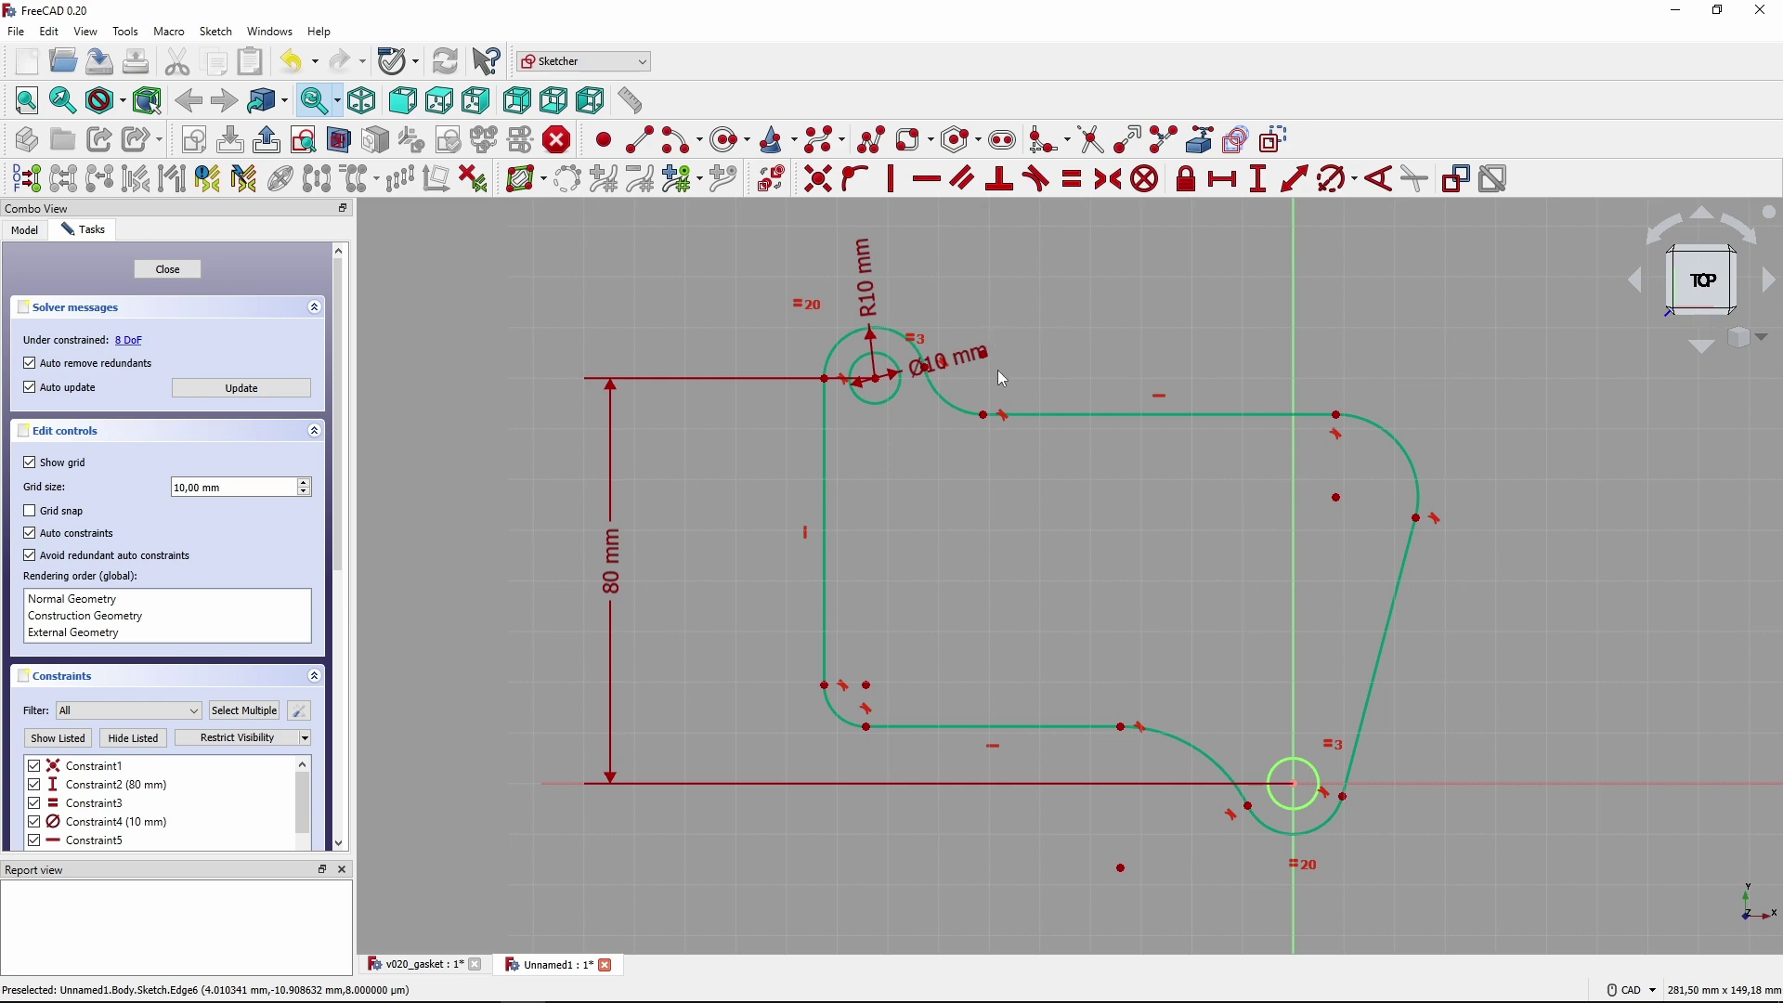
Set a 72 mm vertical distance between the top and bottom edges.
left_click(1086, 415)
left_click(1035, 727)
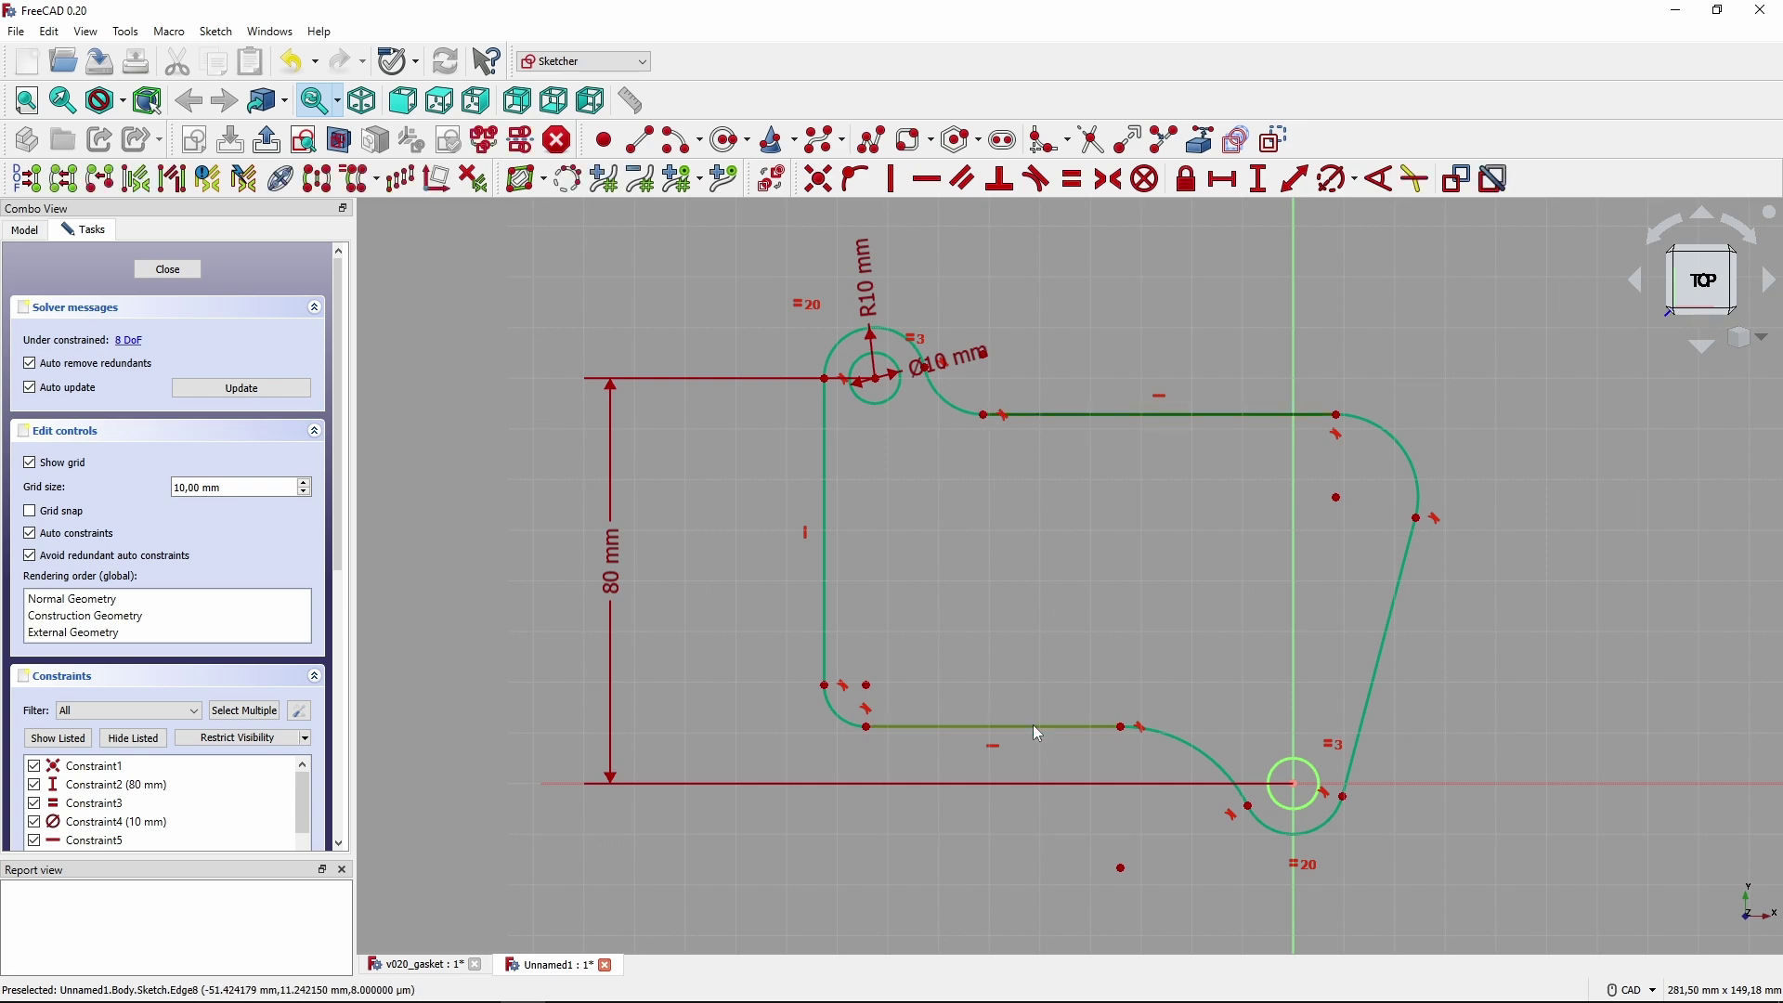
left_click(1075, 542)
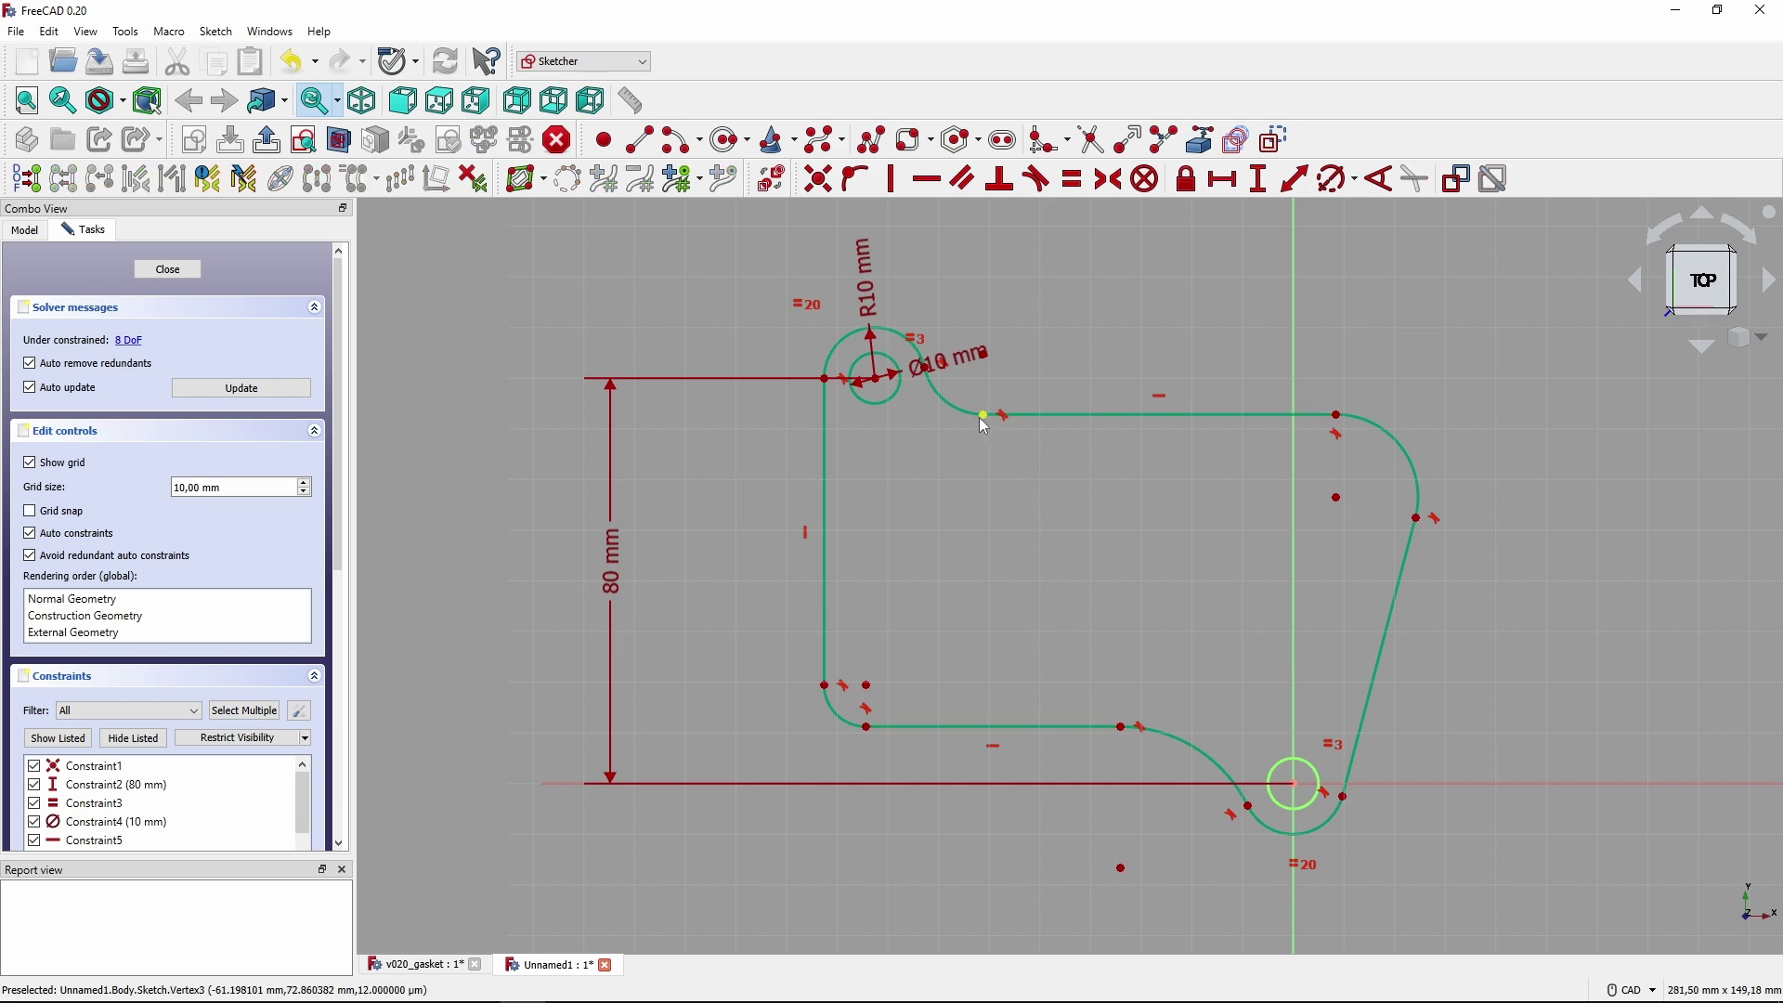
left_click(869, 727)
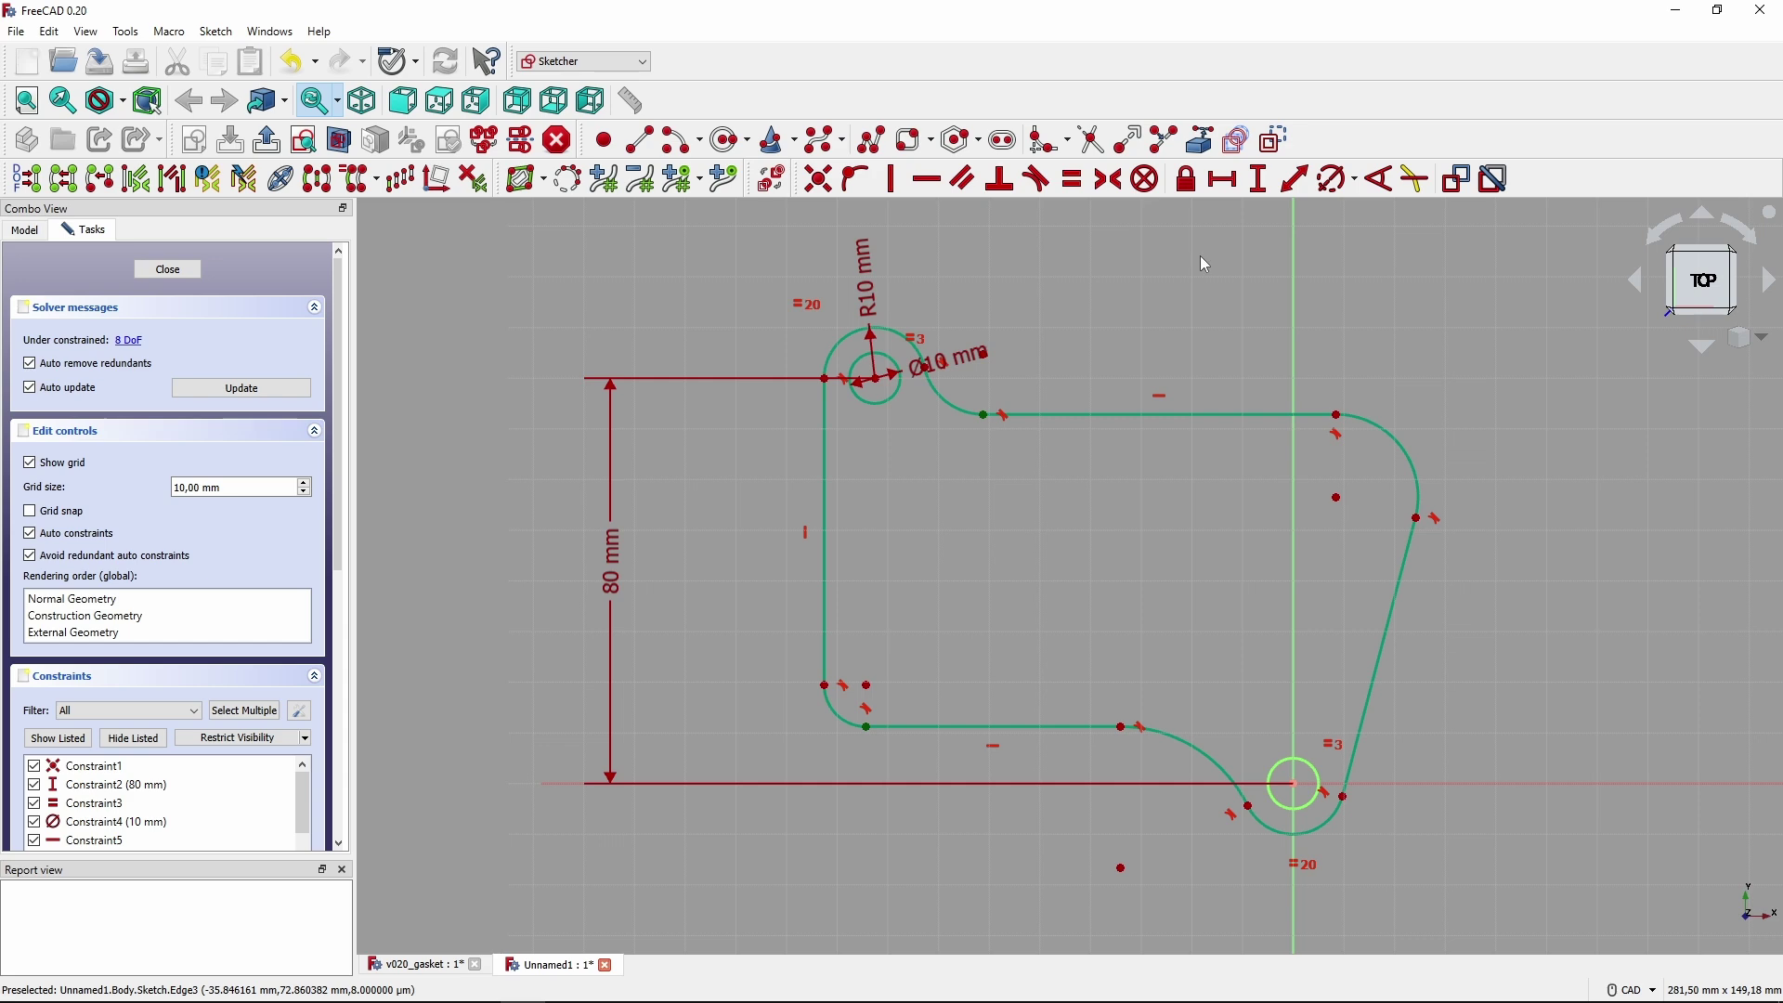
left_click(1258, 178)
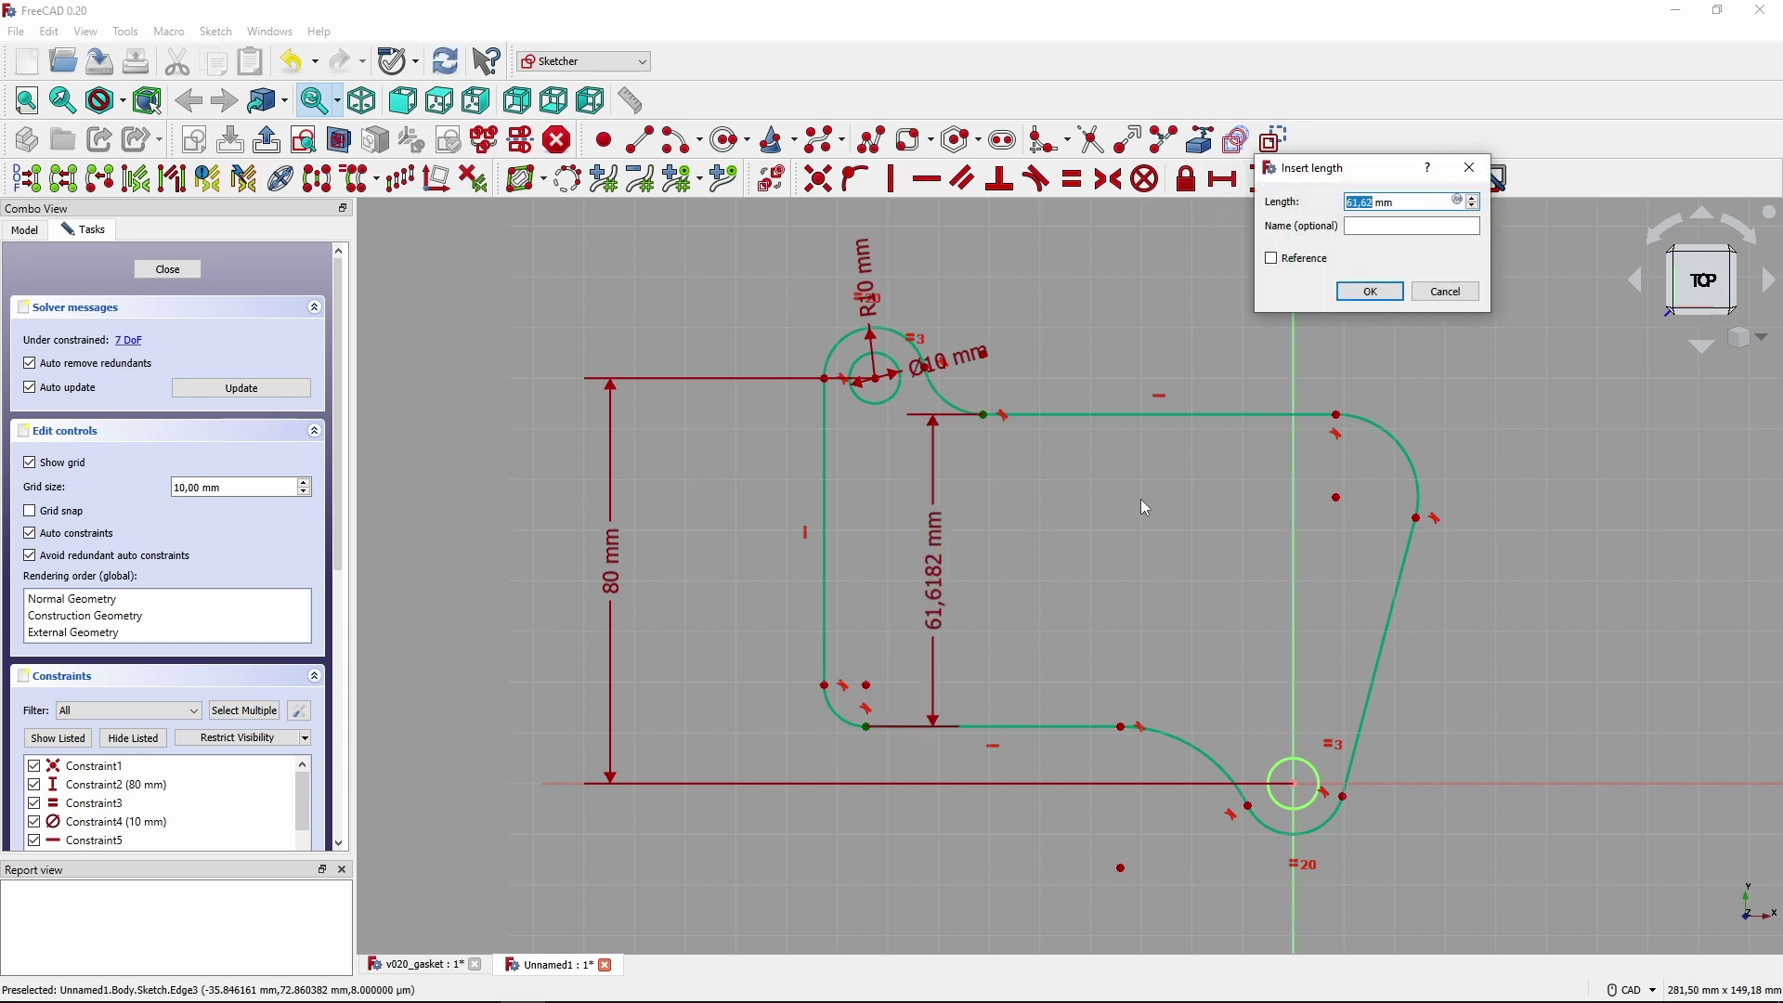
type("72")
key("Return")
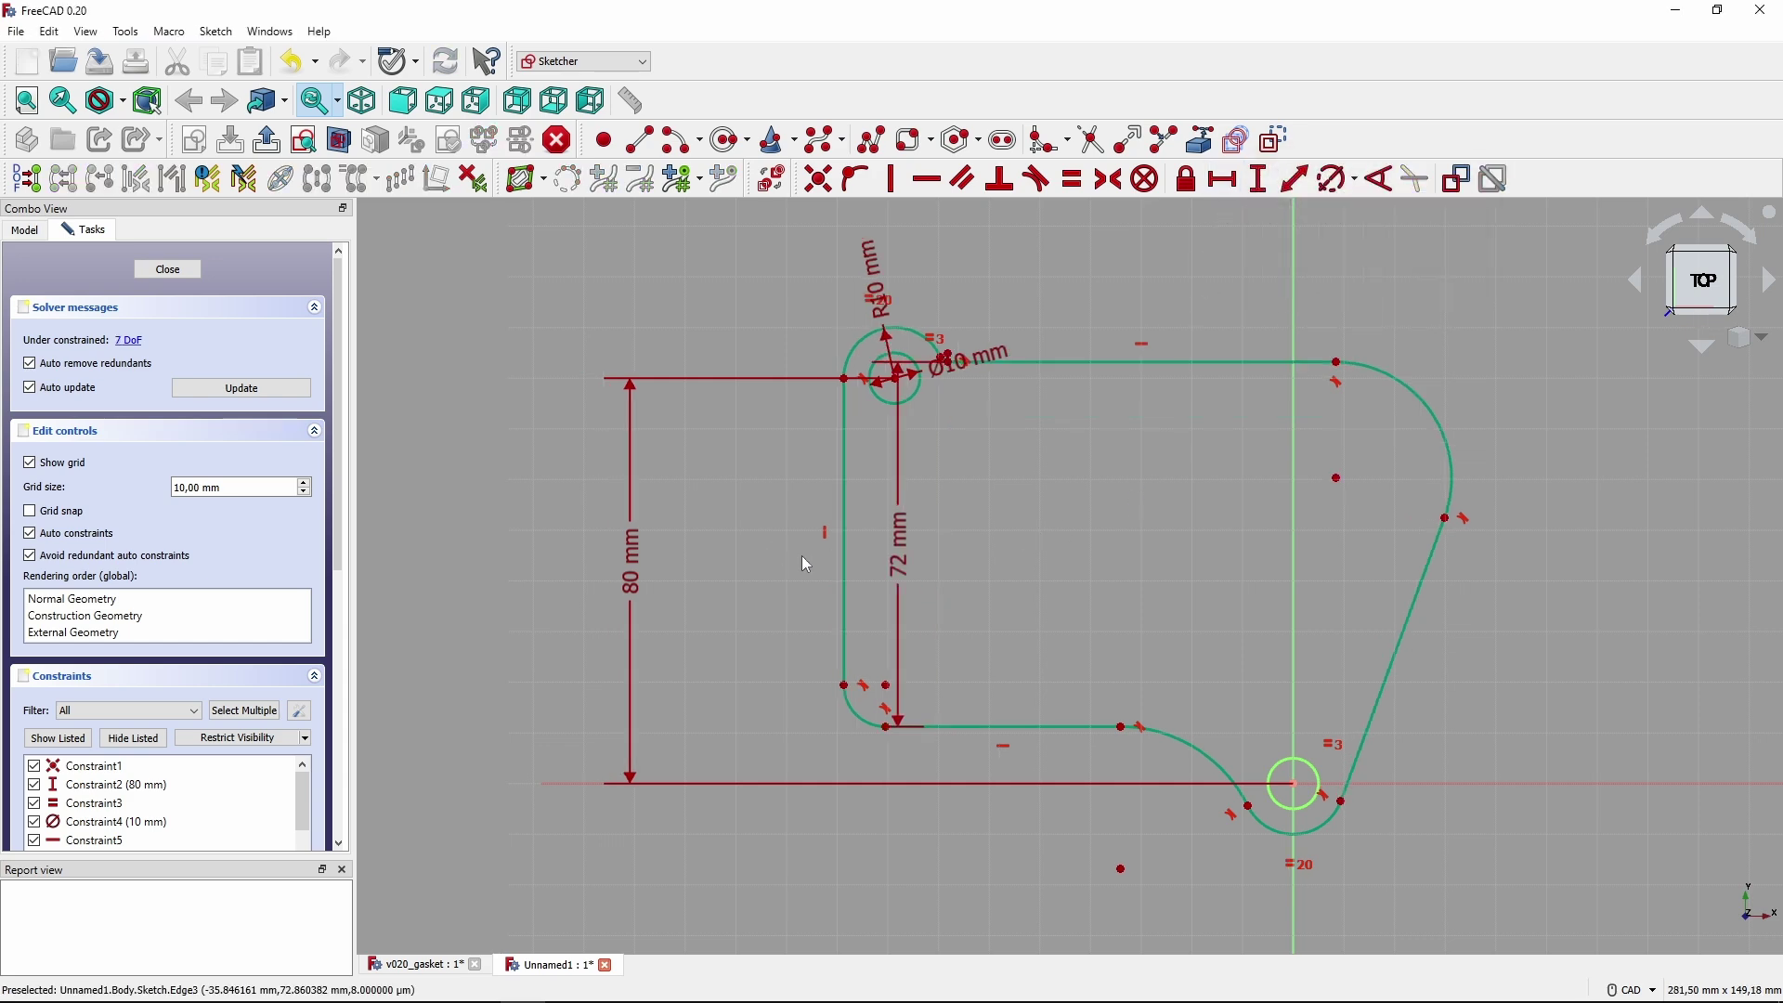
left_click_drag(905, 548, 584, 602)
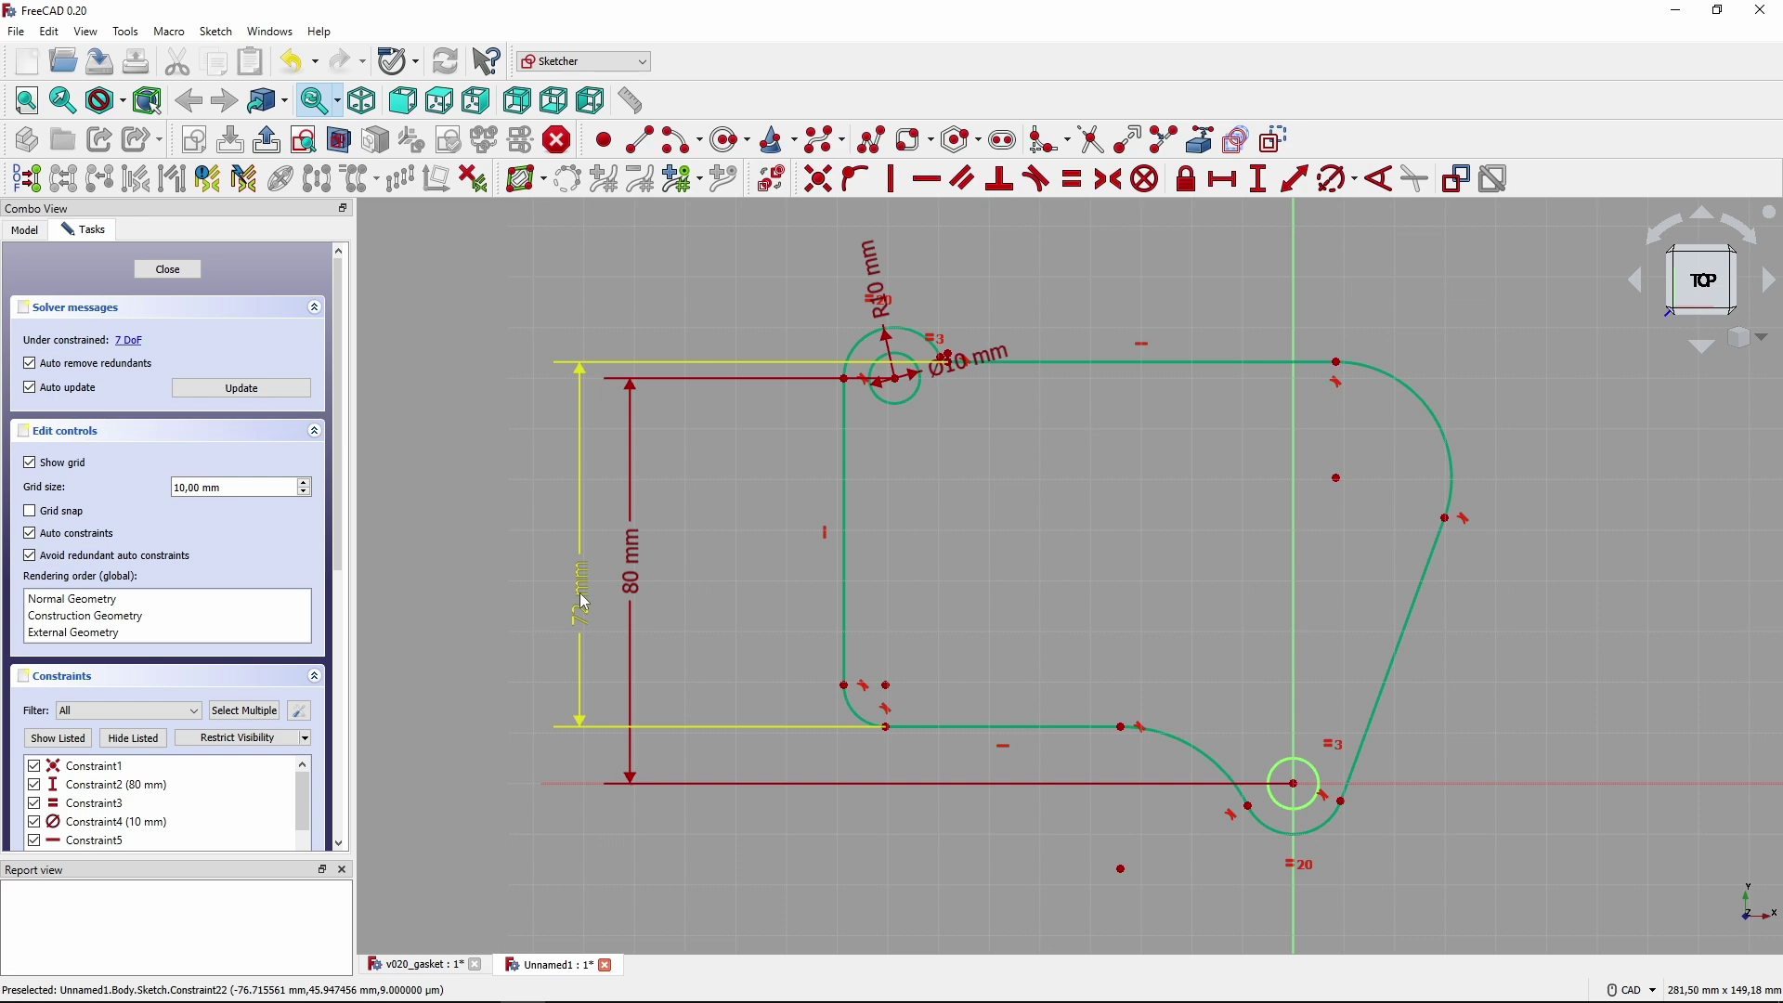
Set the lower-left corner 86 mm horizontally from the origin hole's centre.
left_click(852, 690)
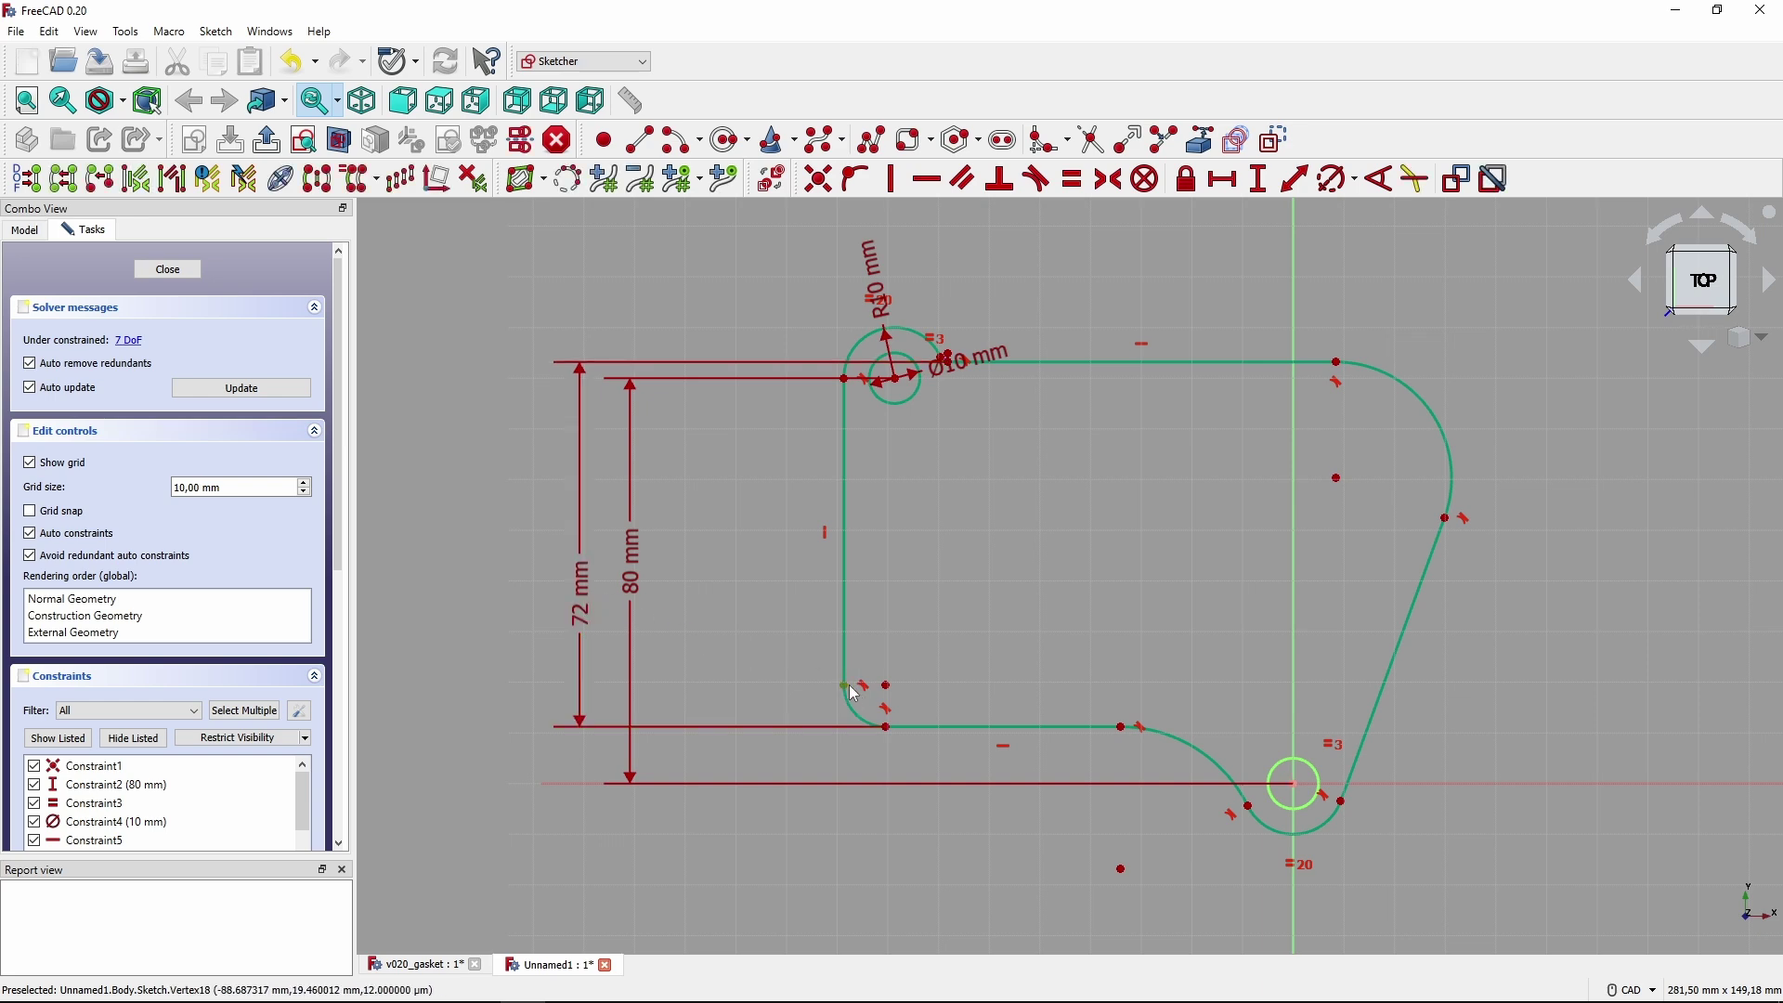
left_click(1294, 783)
left_click(1222, 179)
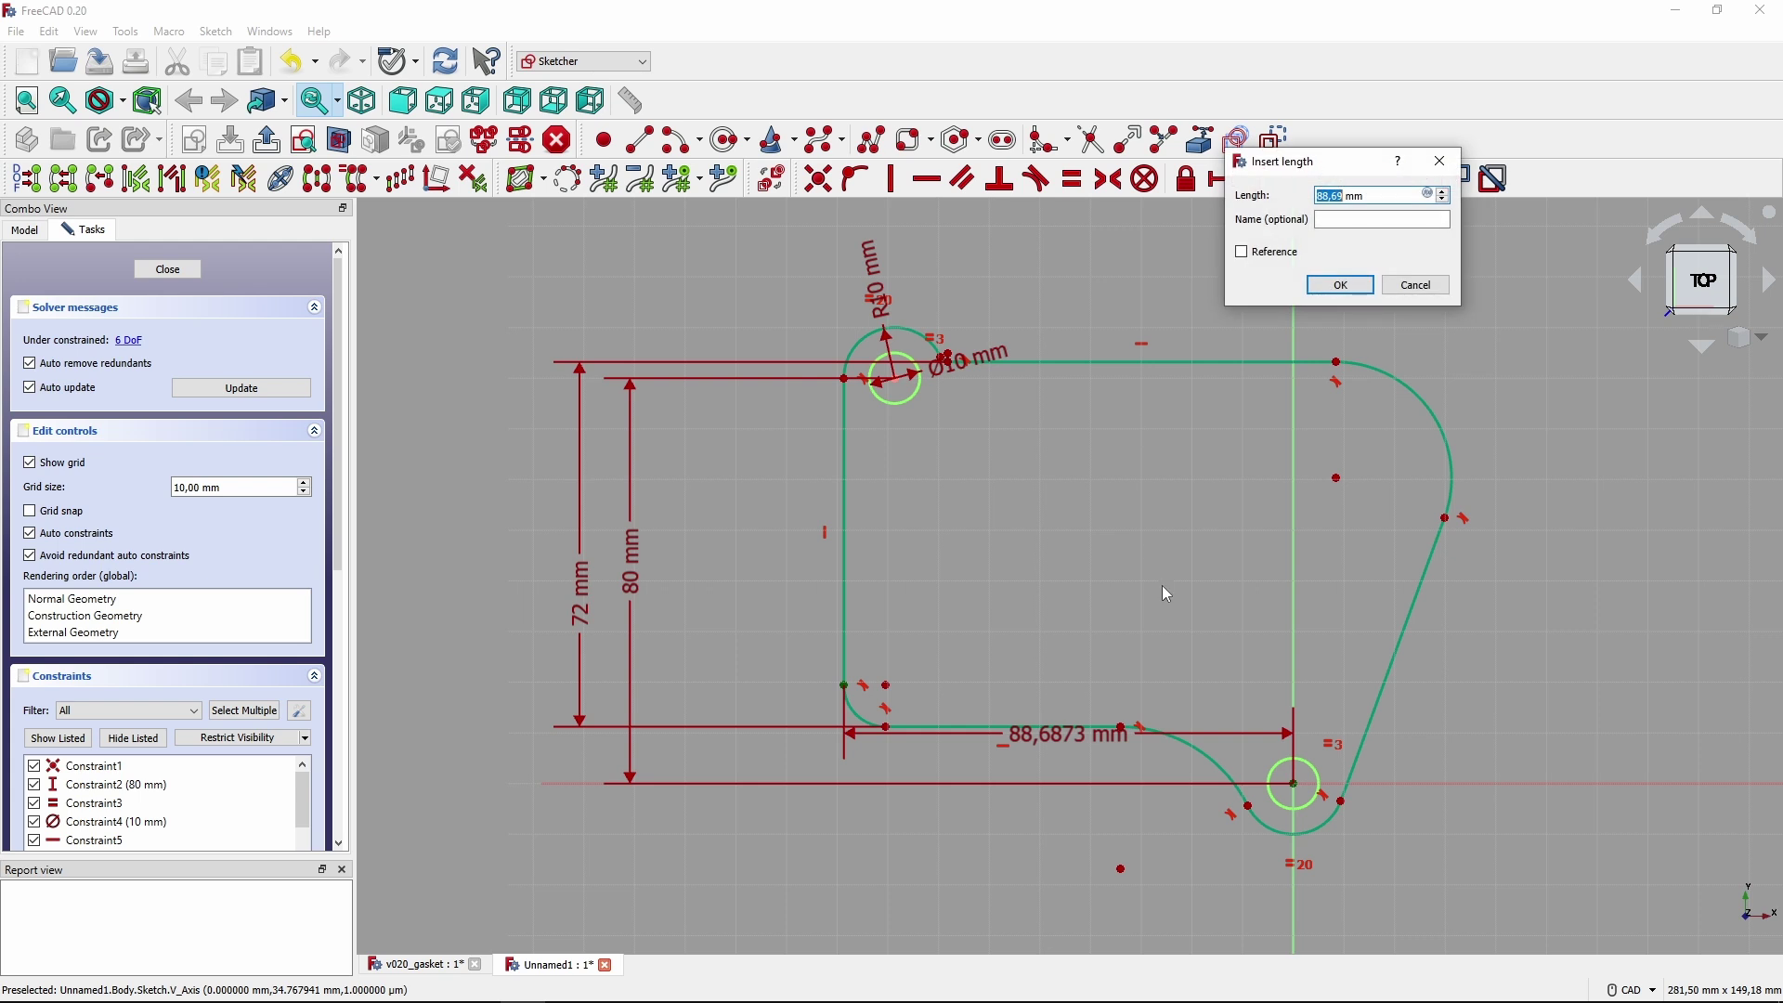
type("86")
key("Return")
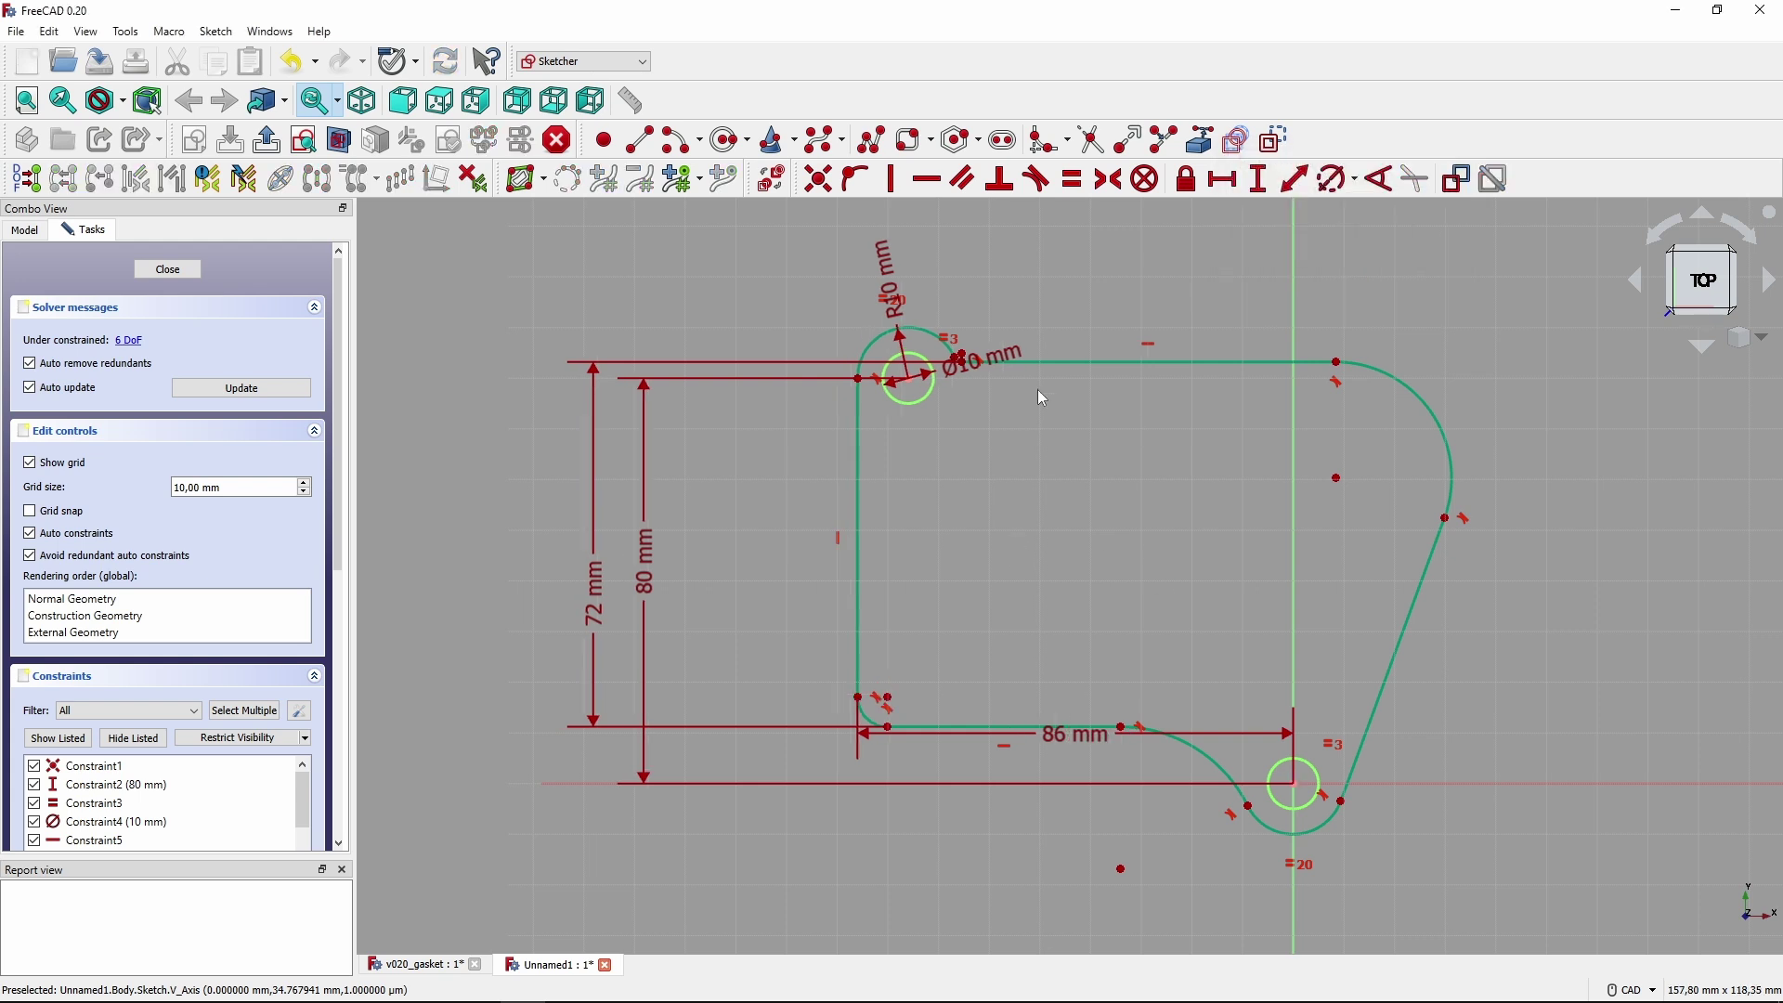
mouse_move(1008, 371)
left_mouse_down()
mouse_move(1017, 392)
mouse_move(929, 446)
left_mouse_up()
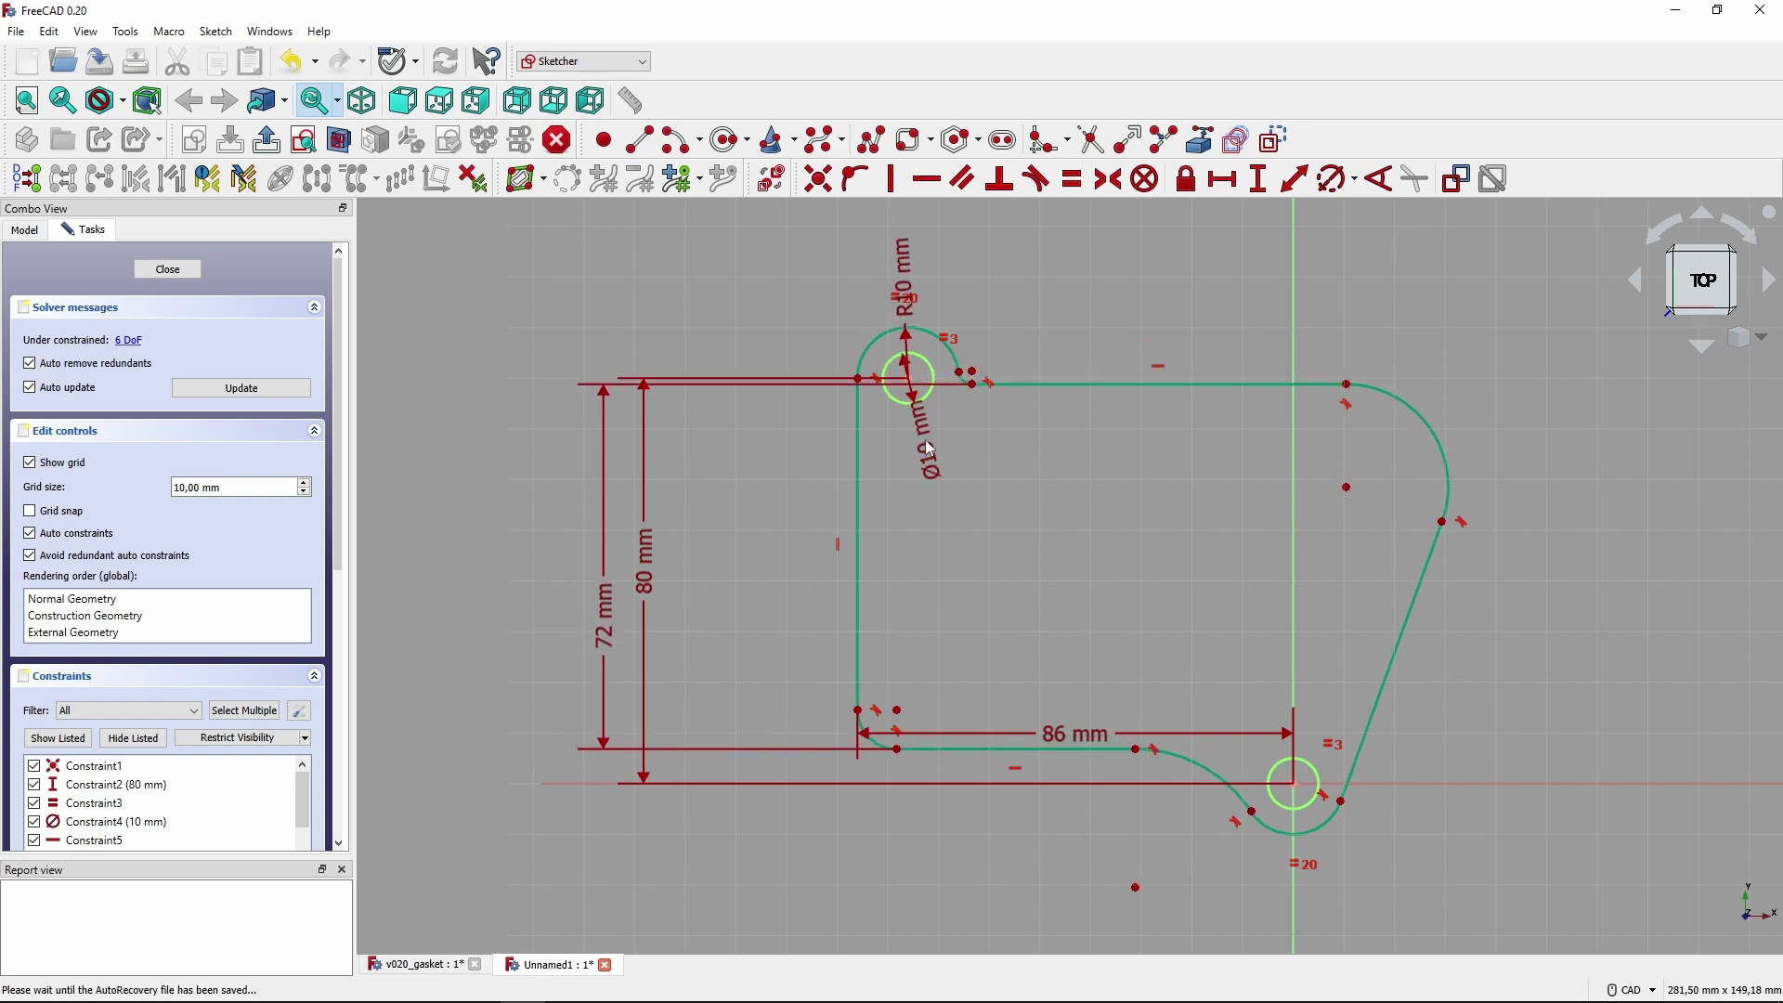
scroll(957, 439, "up", 2)
scroll(993, 409, "down", 2)
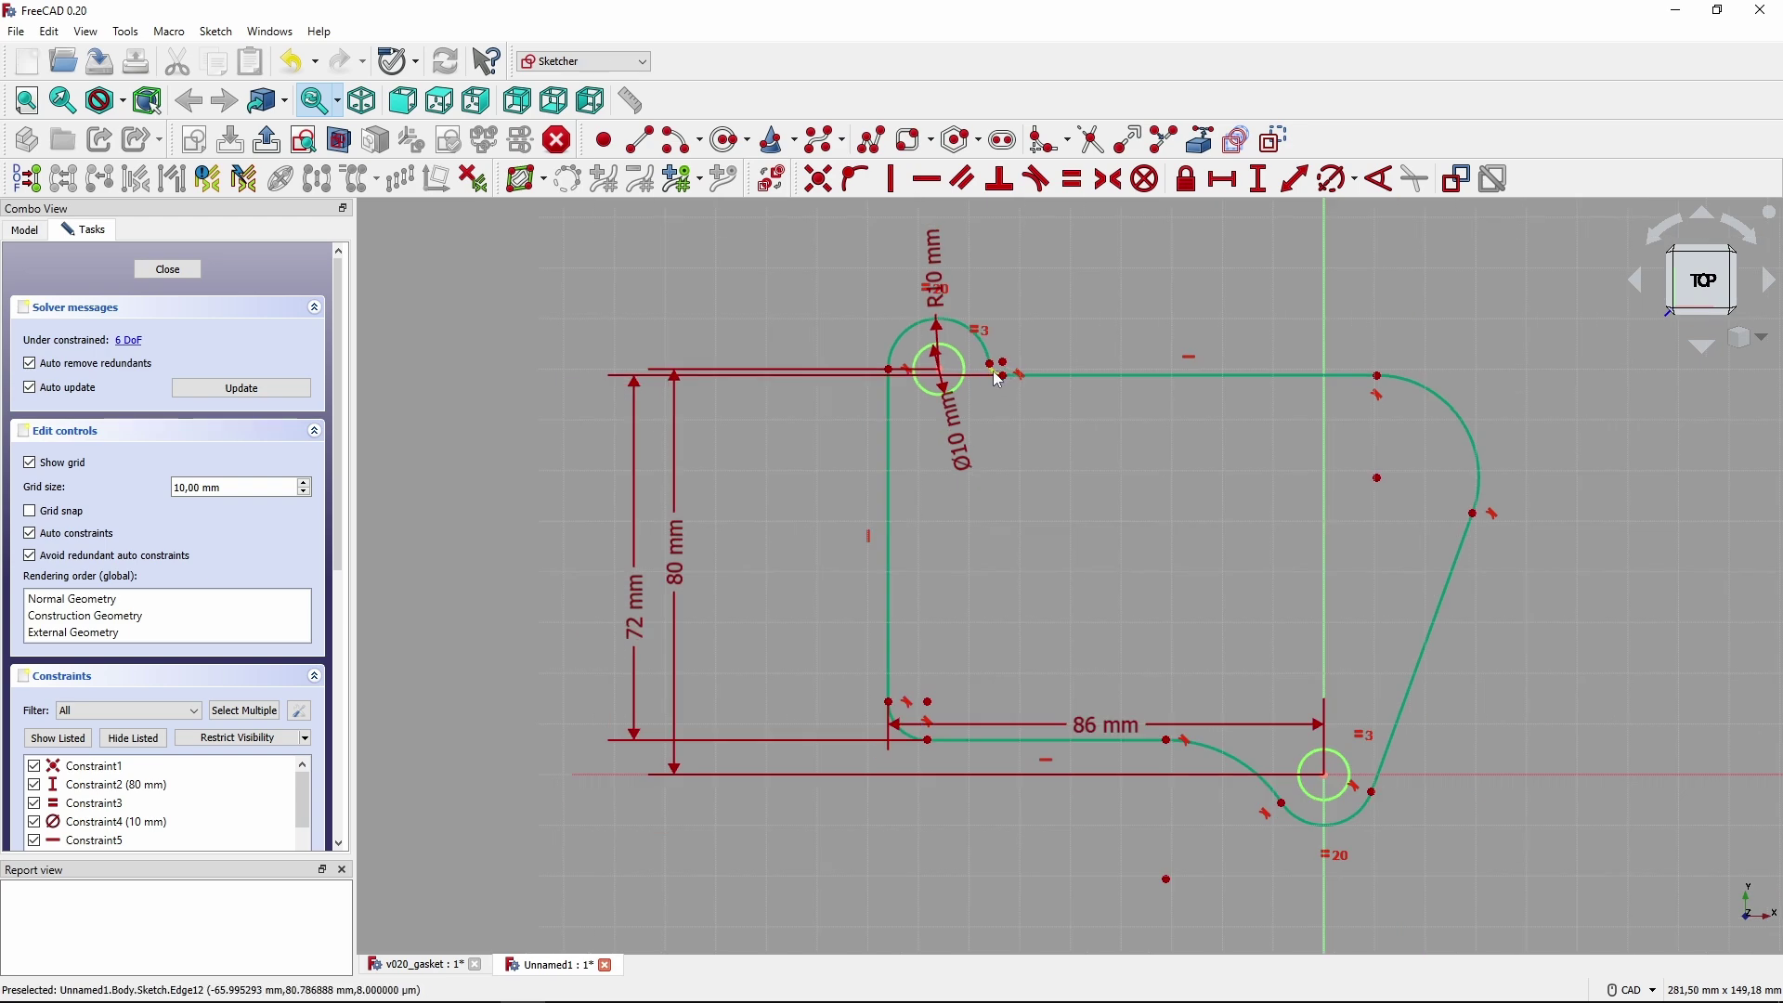
Give the fillet beside the lower hole R12 and the top-right corner arc R16.
left_click(1252, 782)
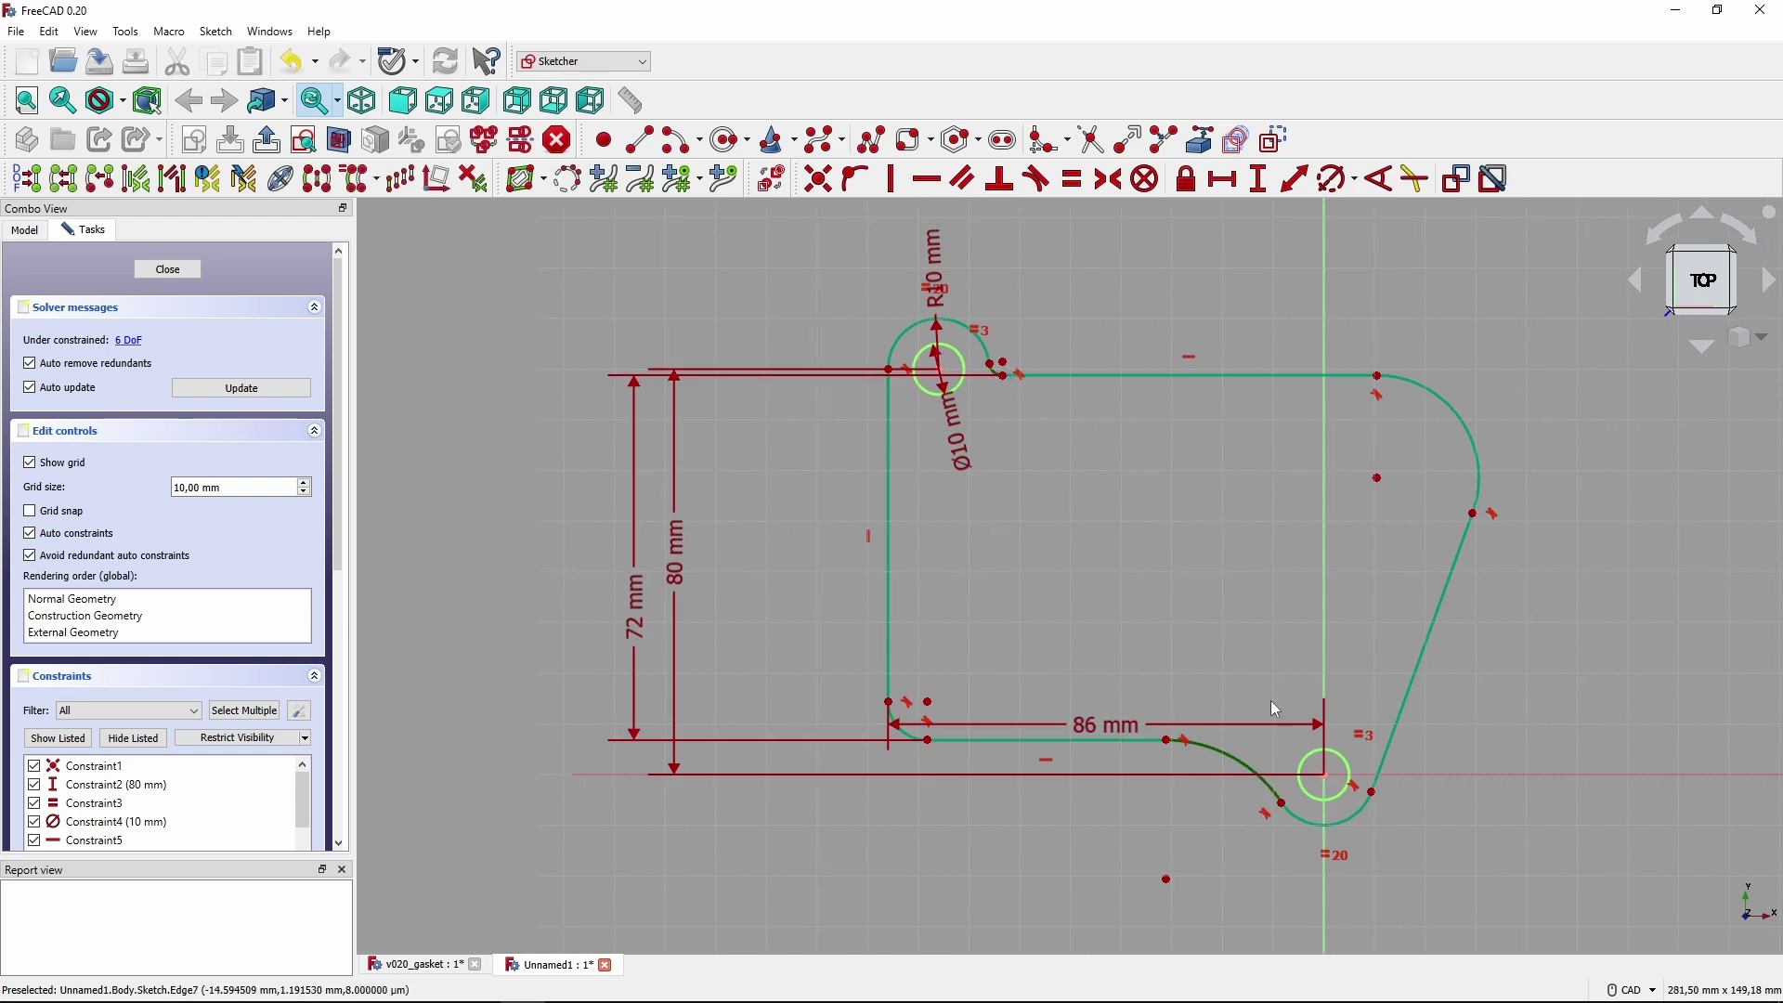
left_click(1331, 179)
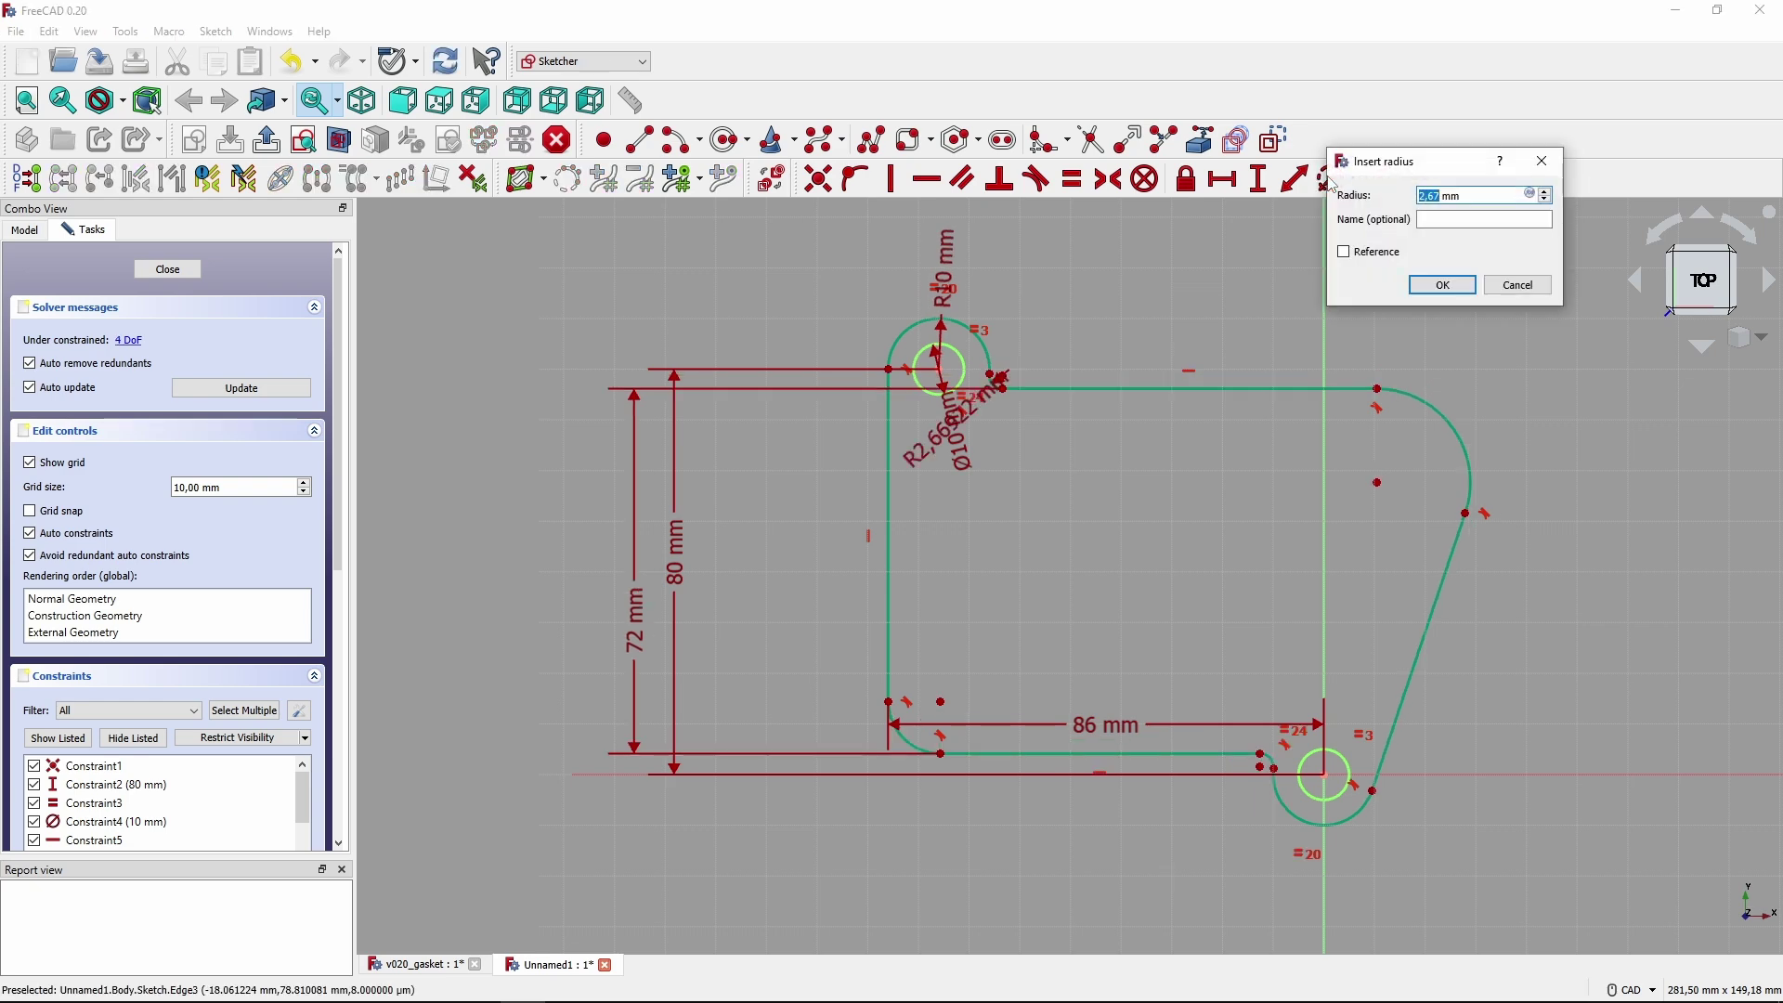
type("12")
key("Return")
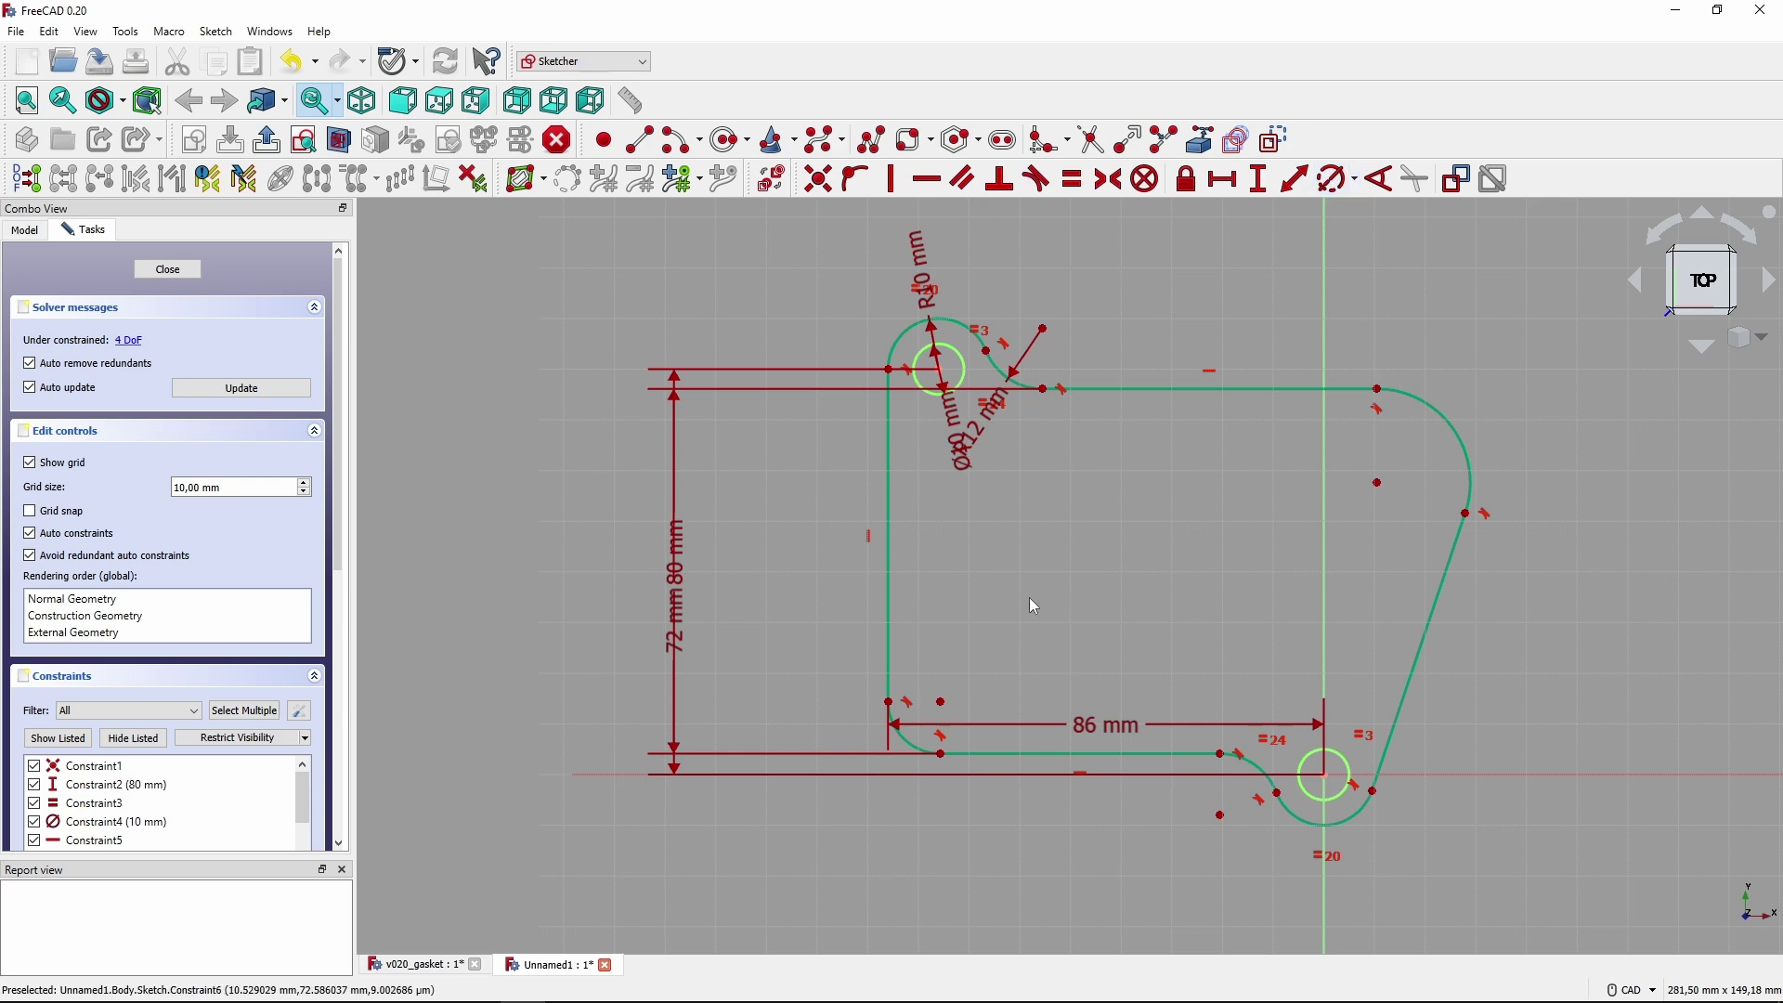
left_click(1436, 412)
left_click(1337, 178)
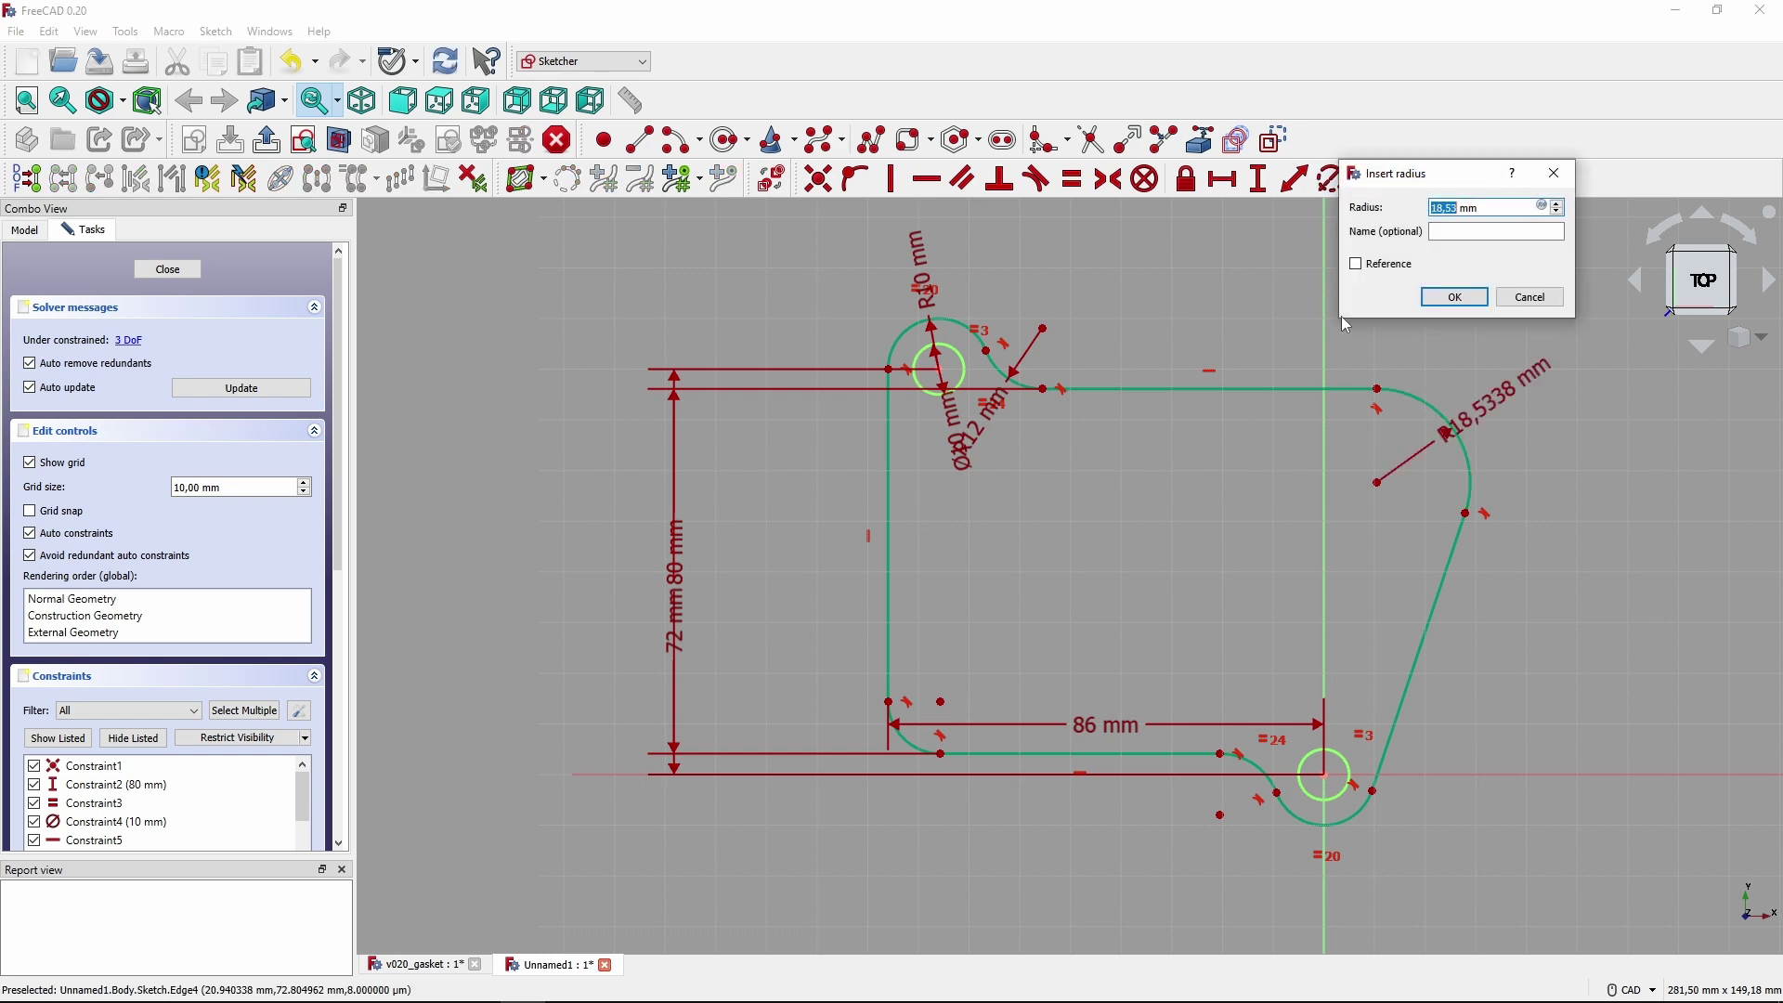
type("16")
key("Return")
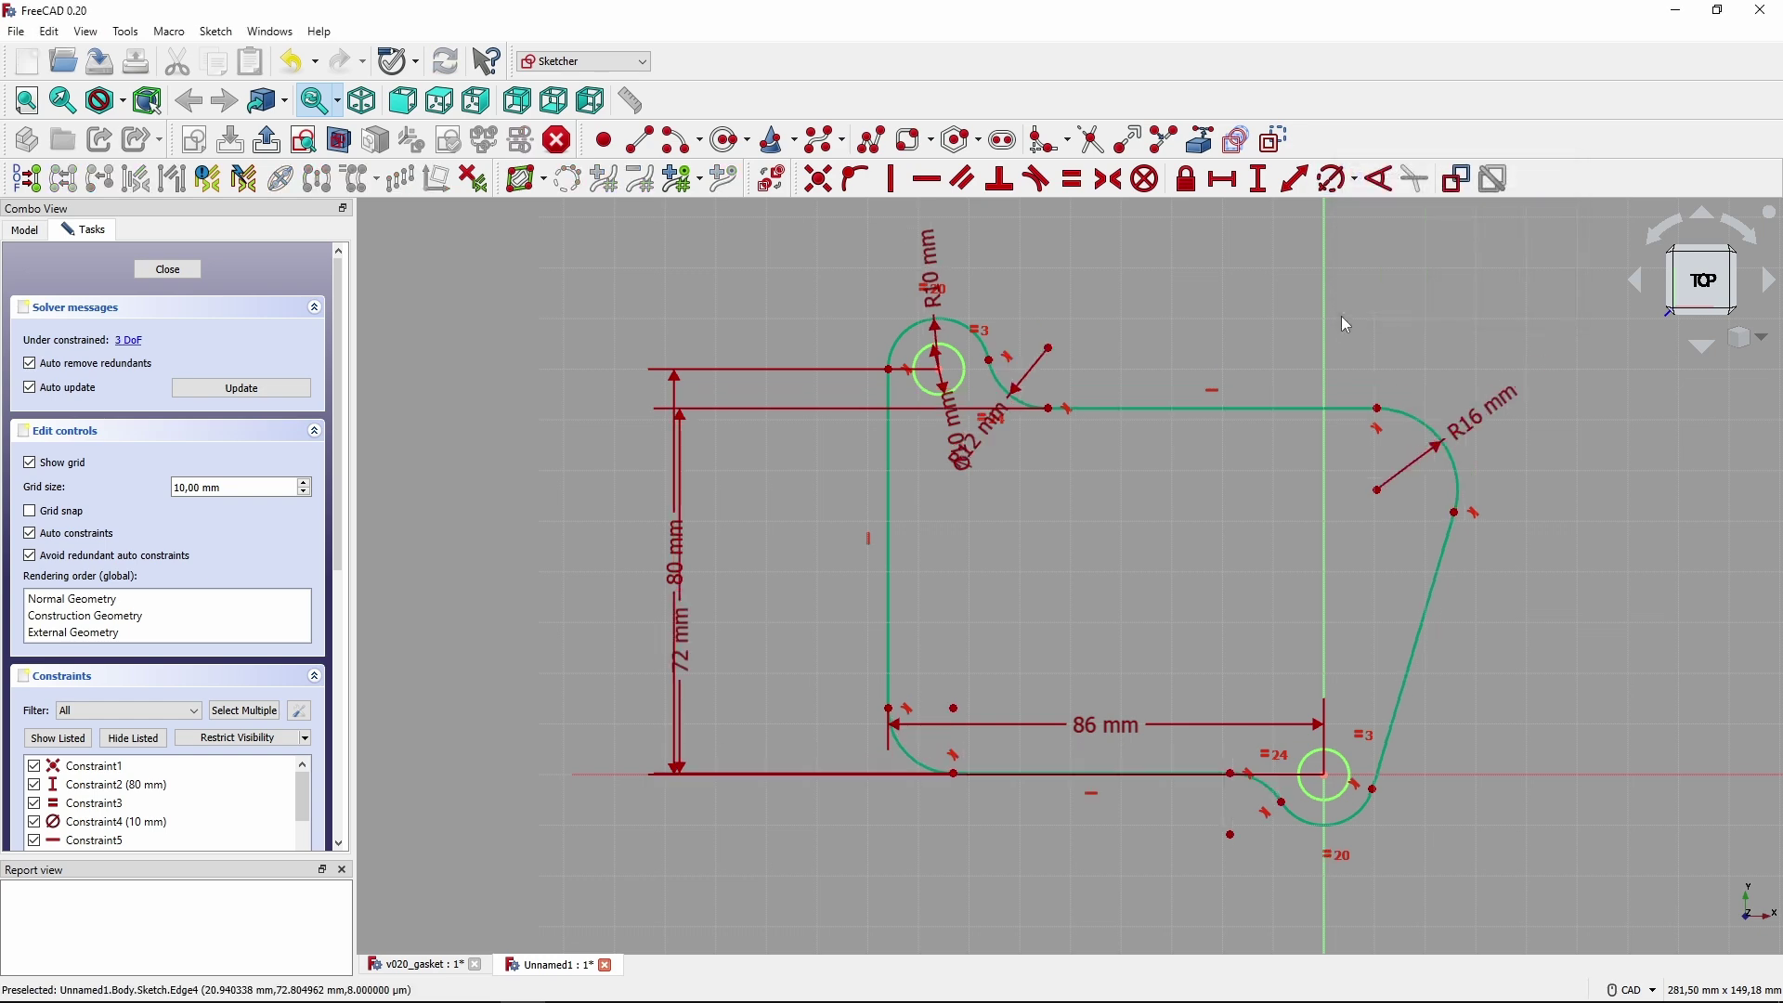
Set a 98° angle between the slanted right edge and the bottom edge.
left_click(1435, 572)
left_click(1177, 769)
type("ka")
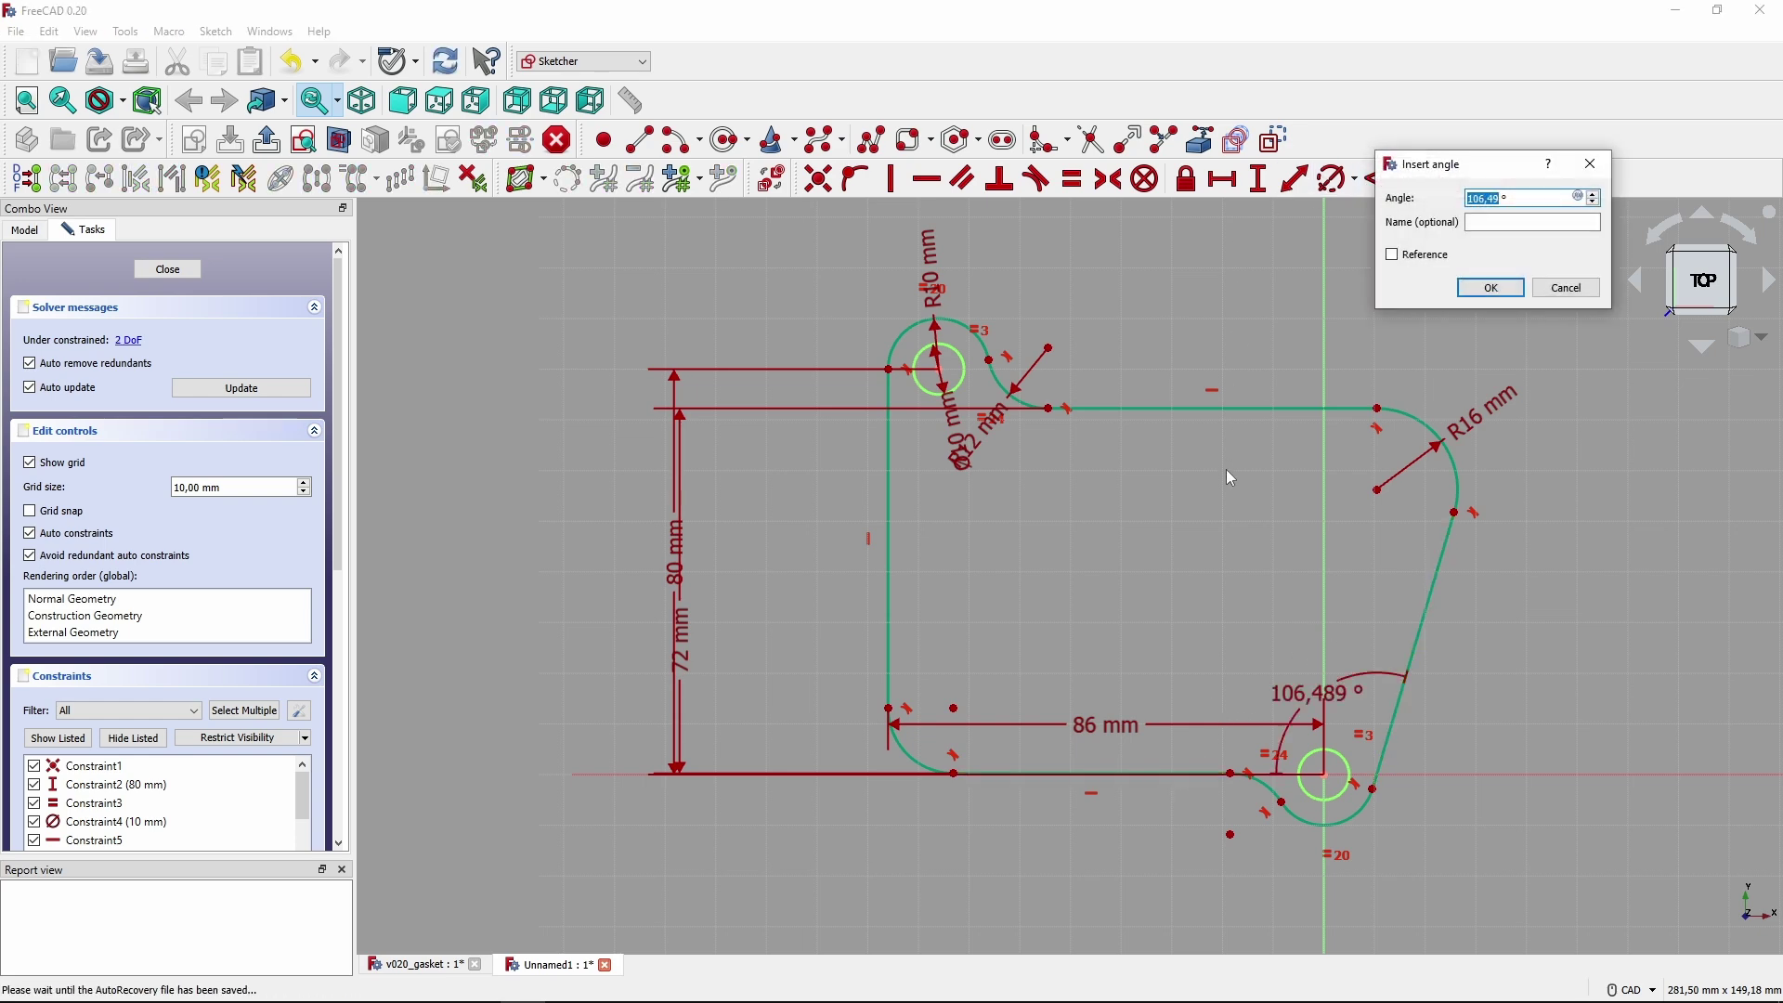
type("98")
key("Return")
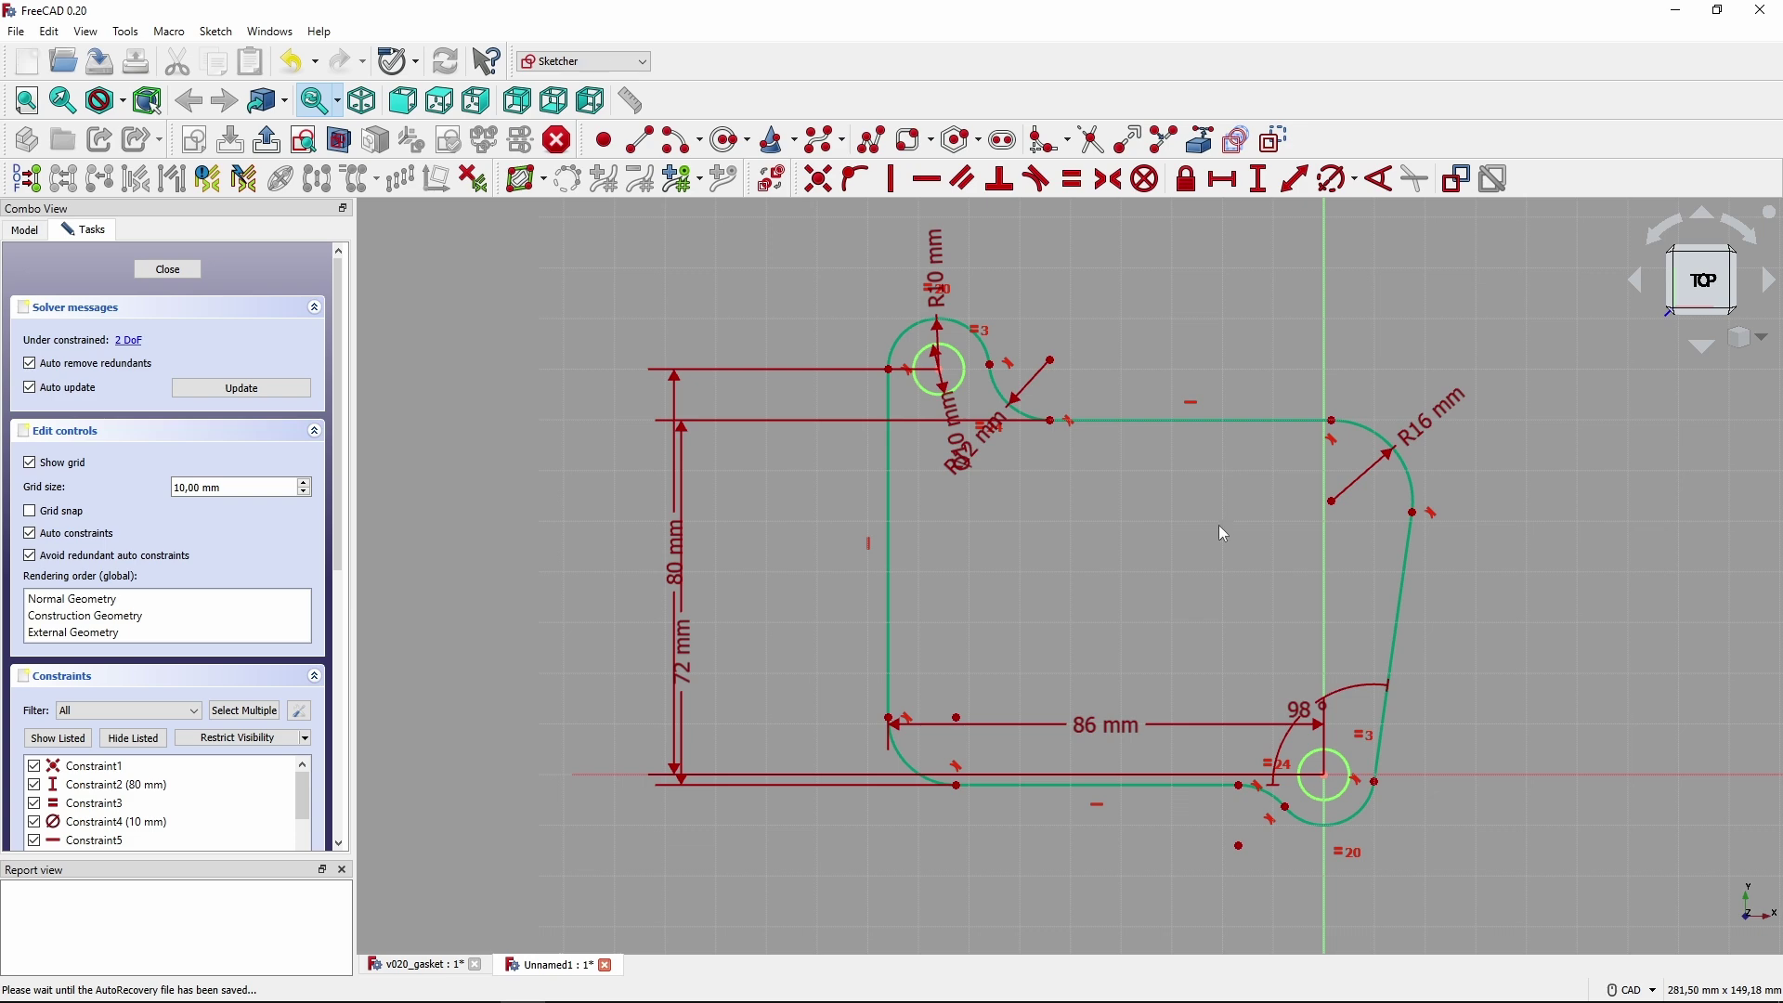
Add a 4 mm vertical distance from the bottom edge's right end to the hole centre.
left_click(1174, 790)
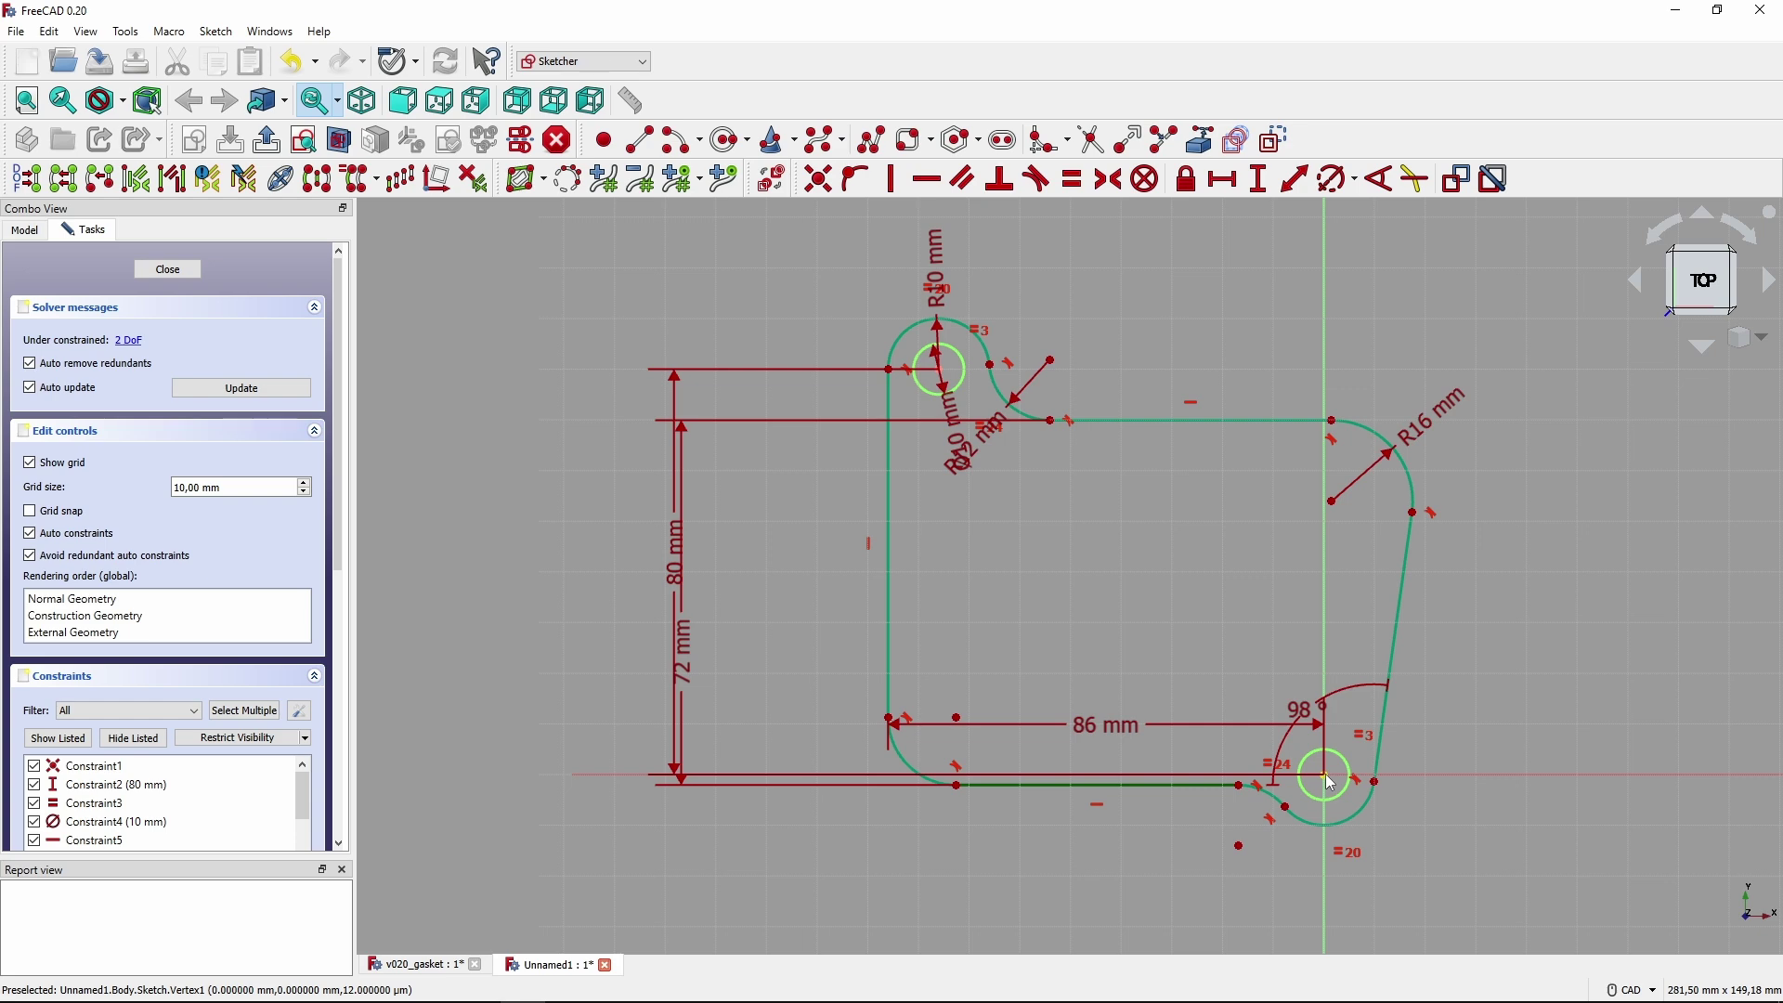
left_click(1325, 773)
left_click(1185, 819)
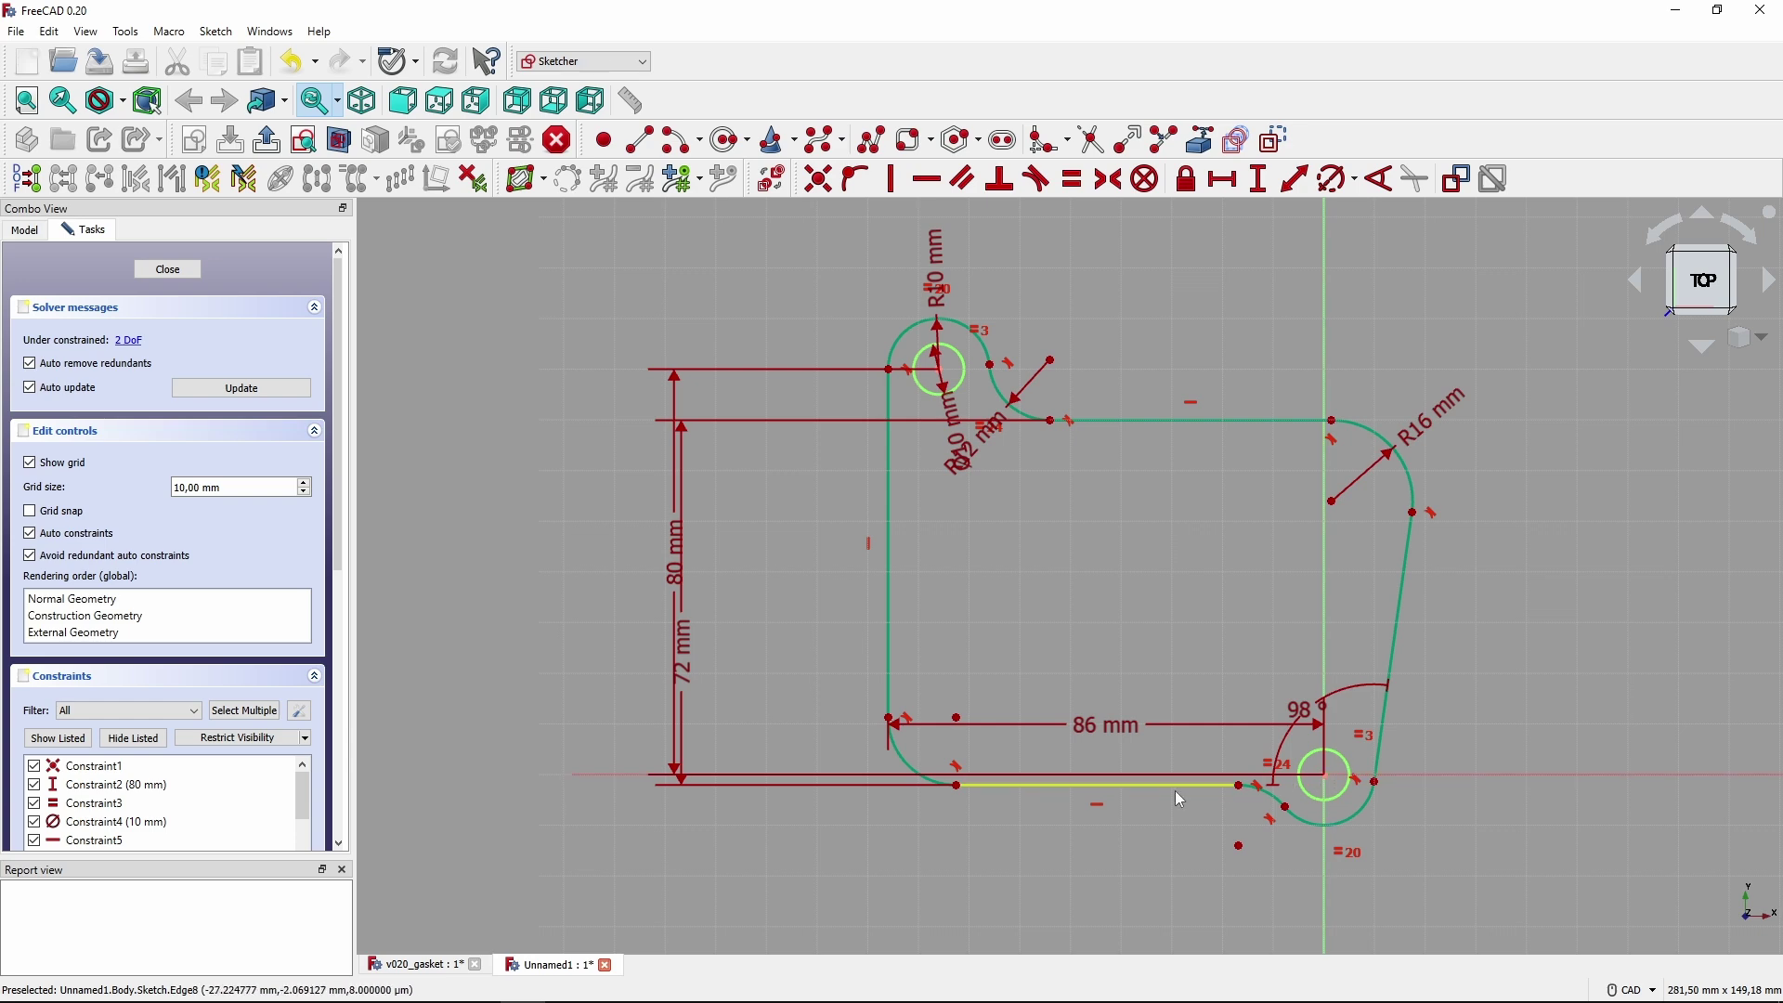
left_click_drag(1167, 786, 1168, 747)
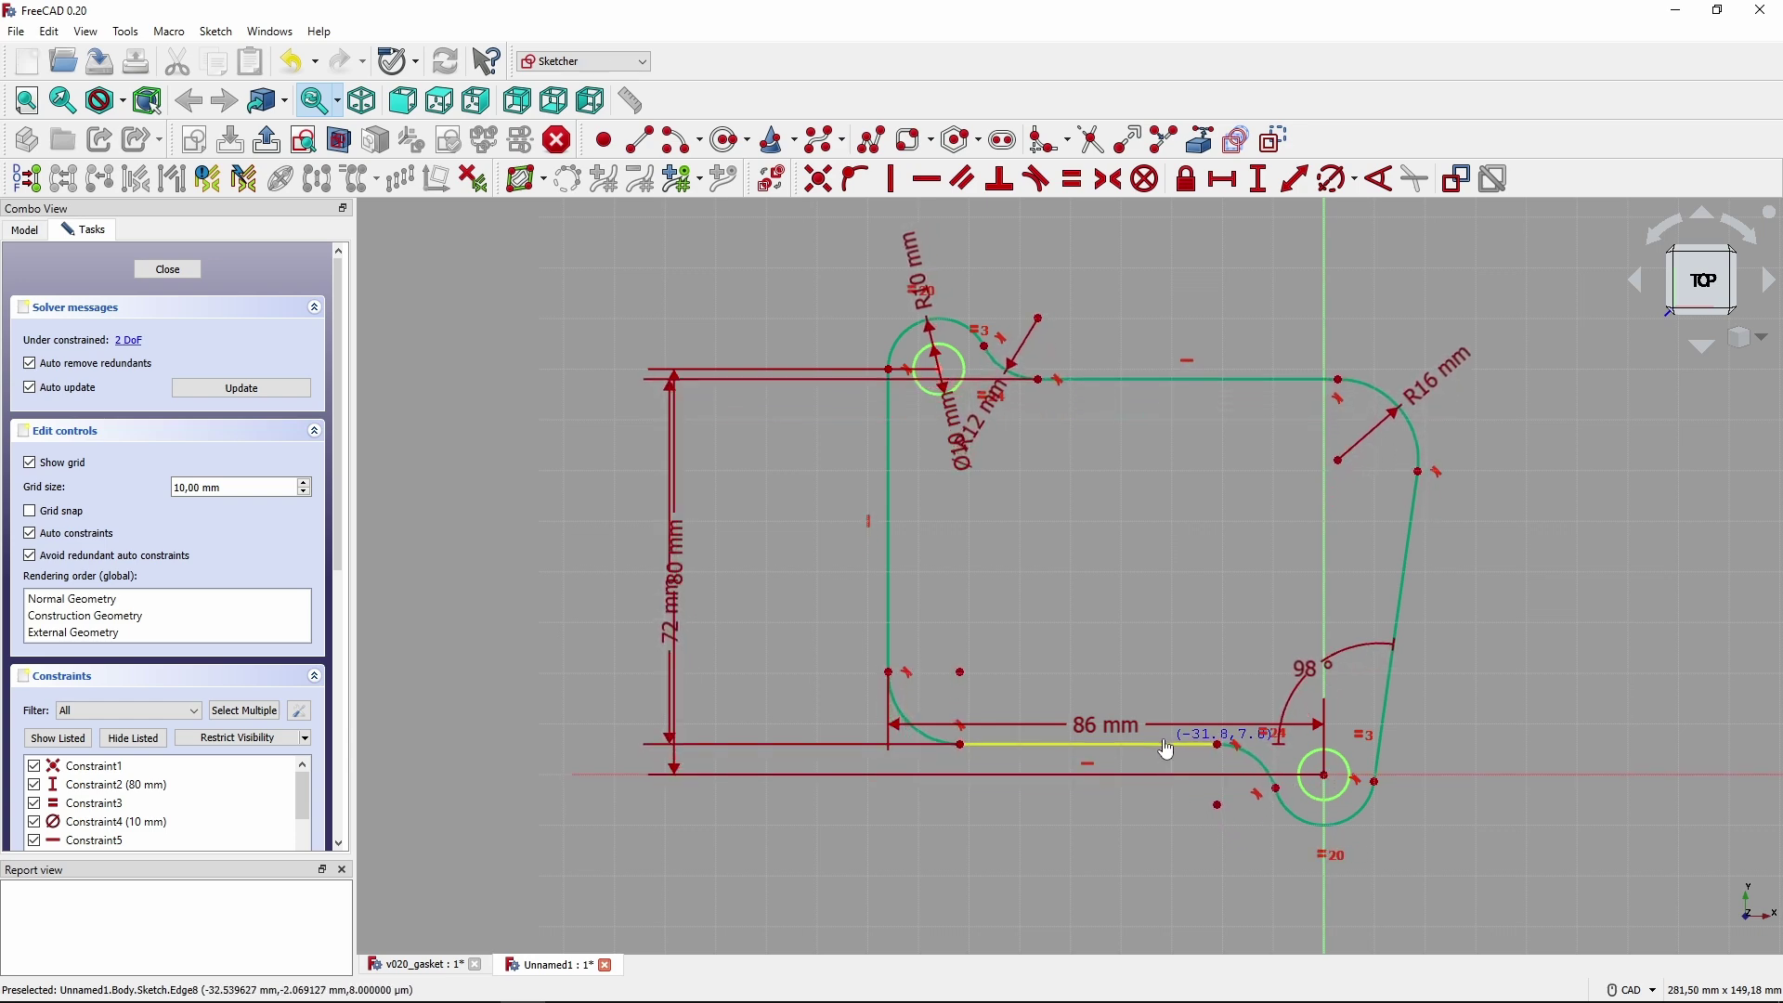
left_click(1218, 744)
left_click(1323, 776)
left_click(1258, 179)
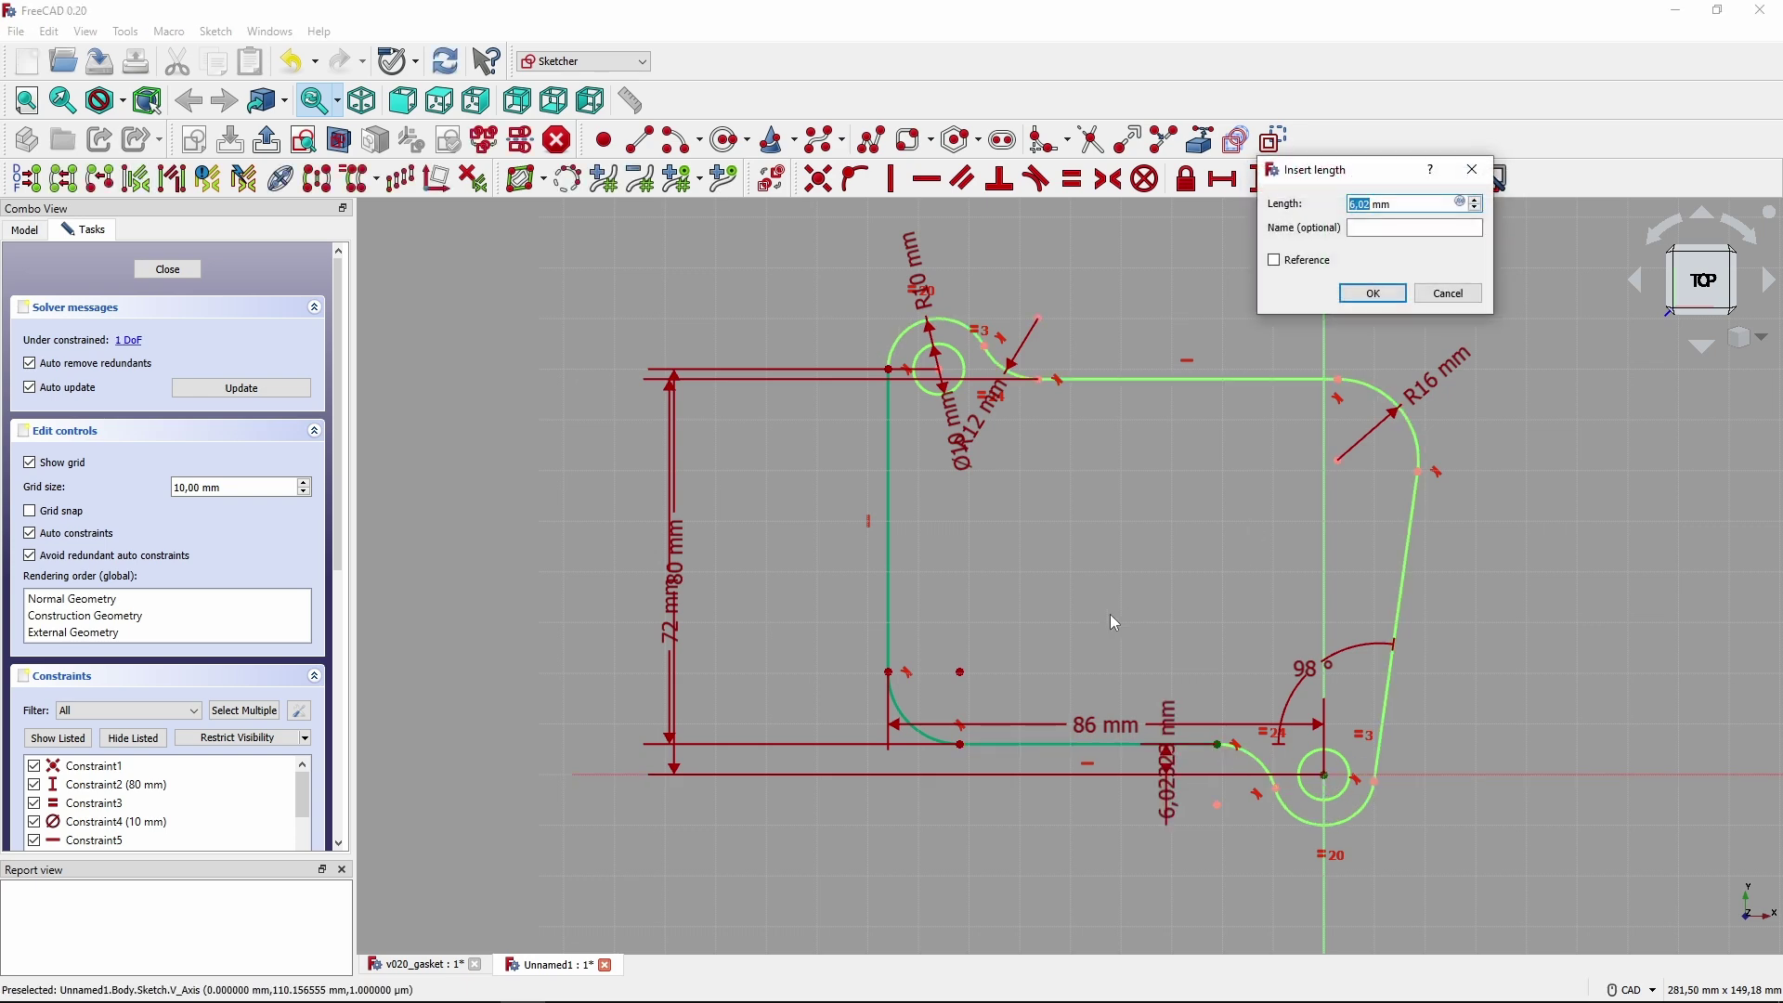
type("4")
key("Return")
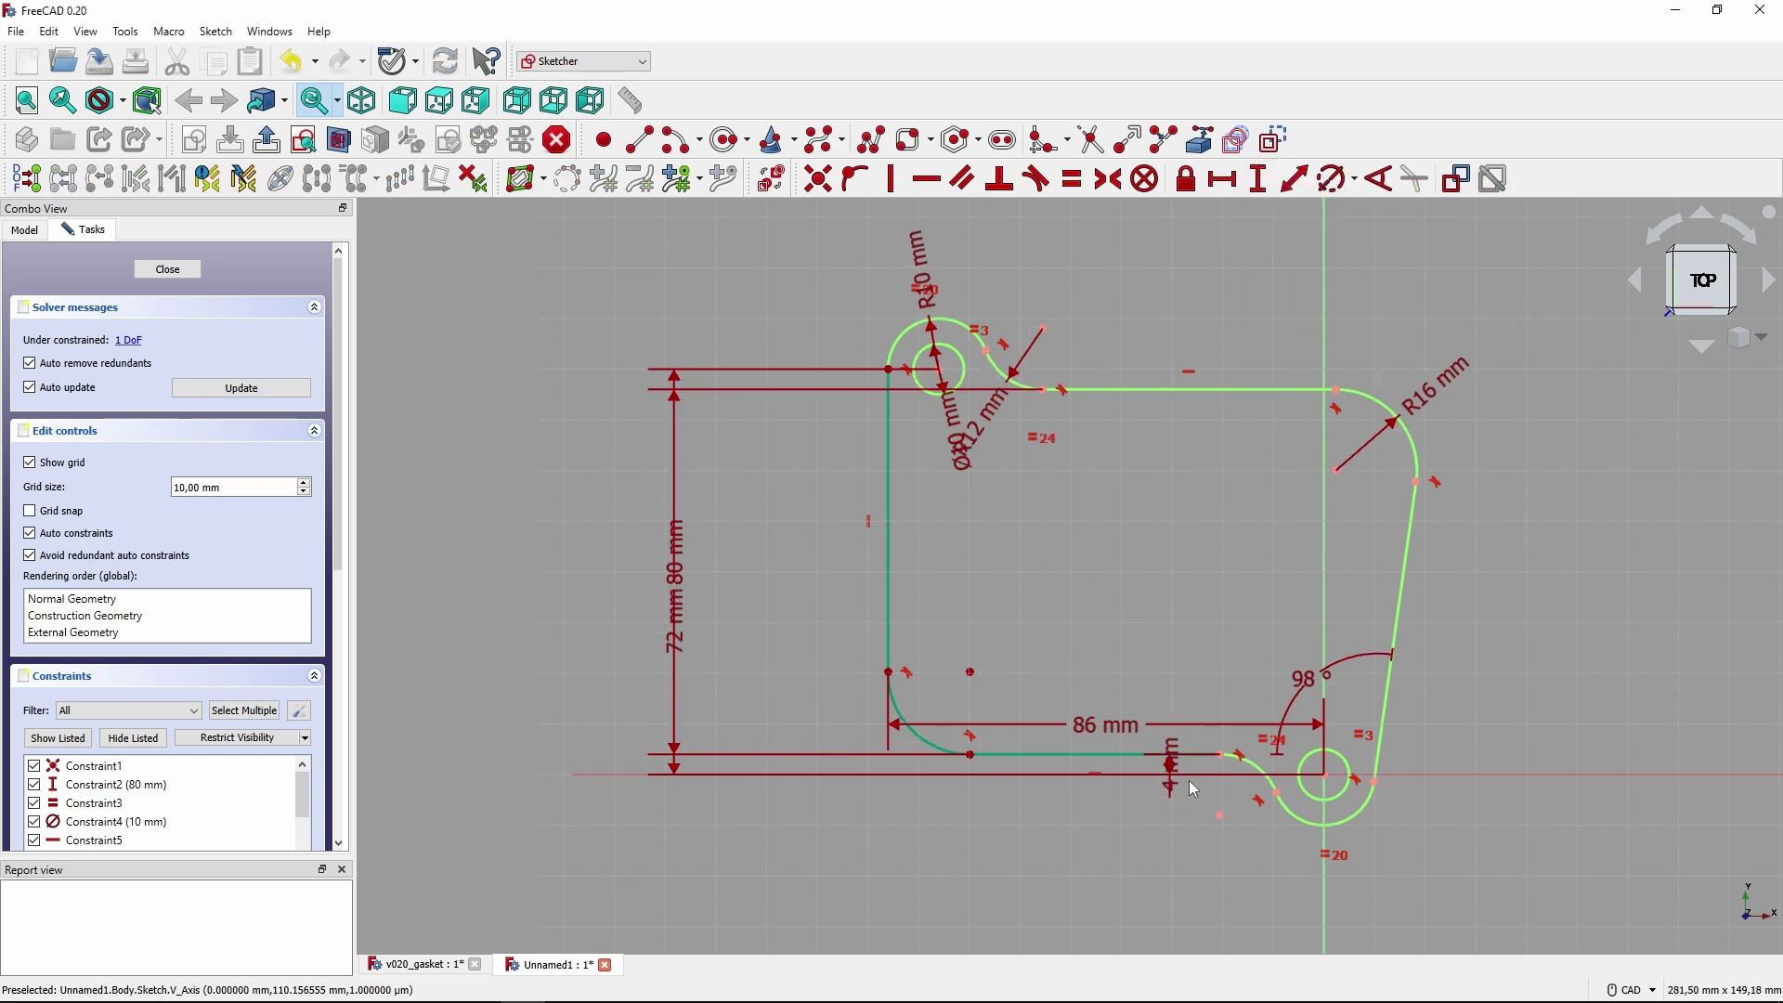
mouse_move(1173, 776)
left_mouse_down()
mouse_move(1303, 819)
mouse_move(1493, 823)
left_mouse_up()
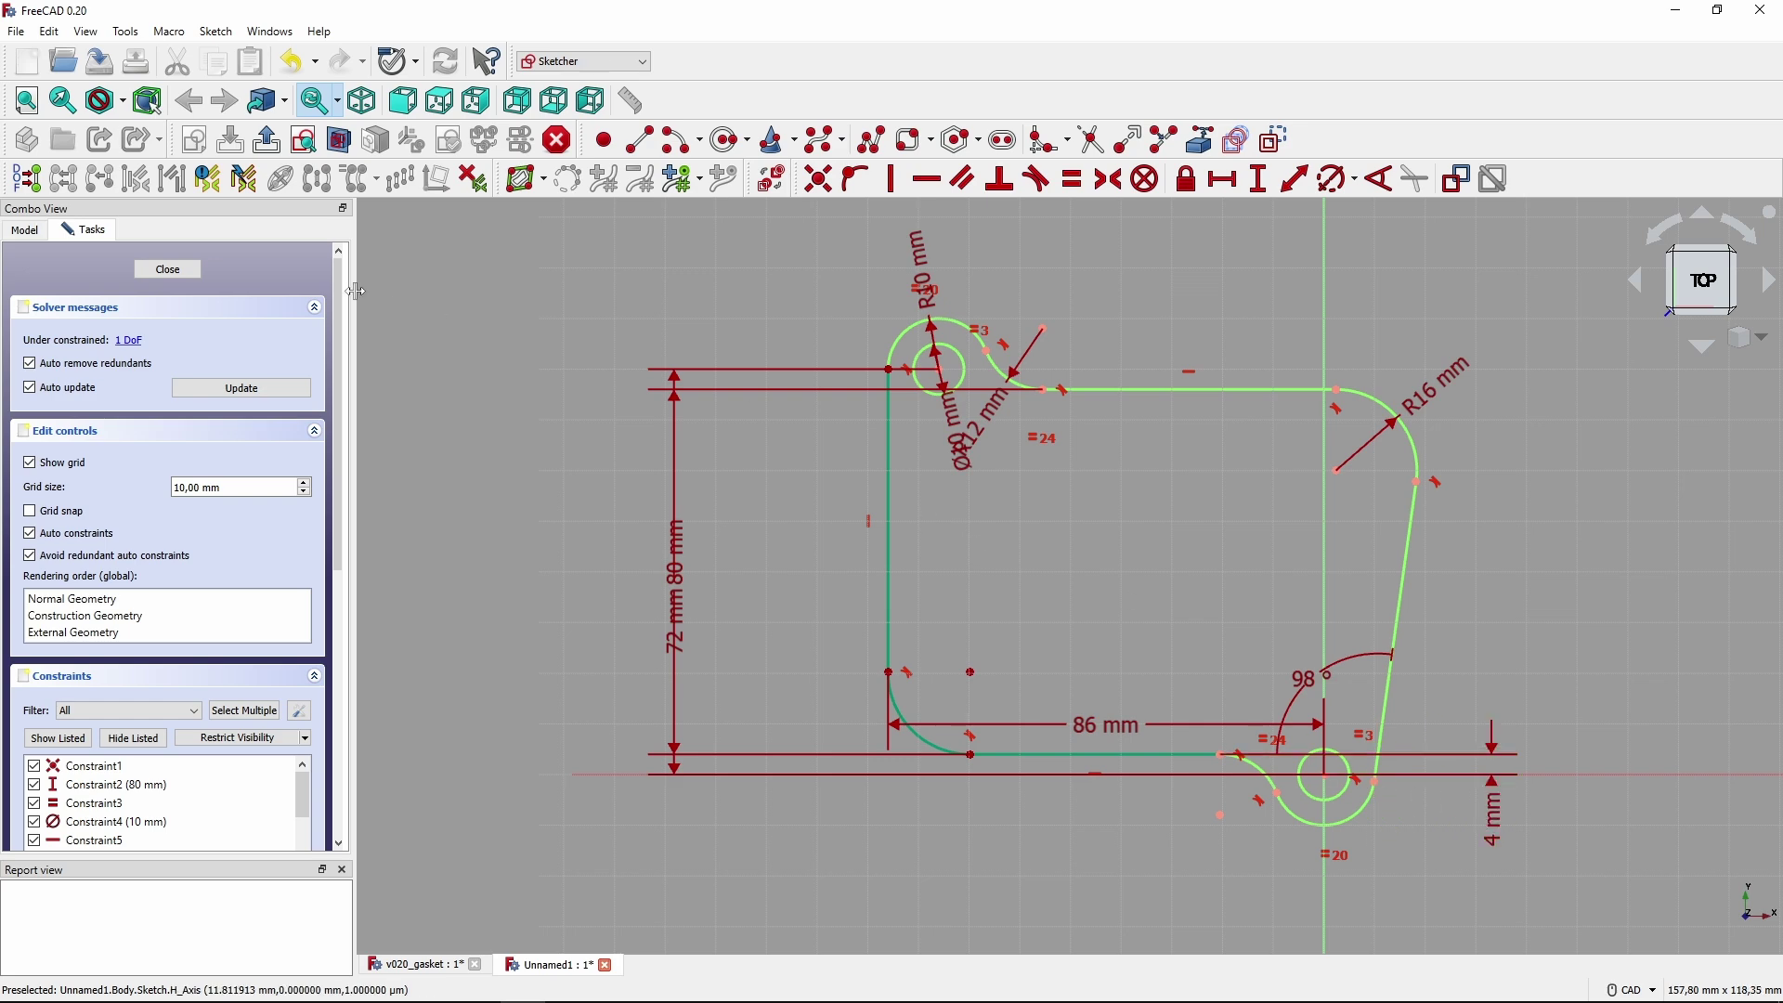
Give the lower-left corner fillet a 16 mm radius, fully constraining the sketch.
left_click(34, 192)
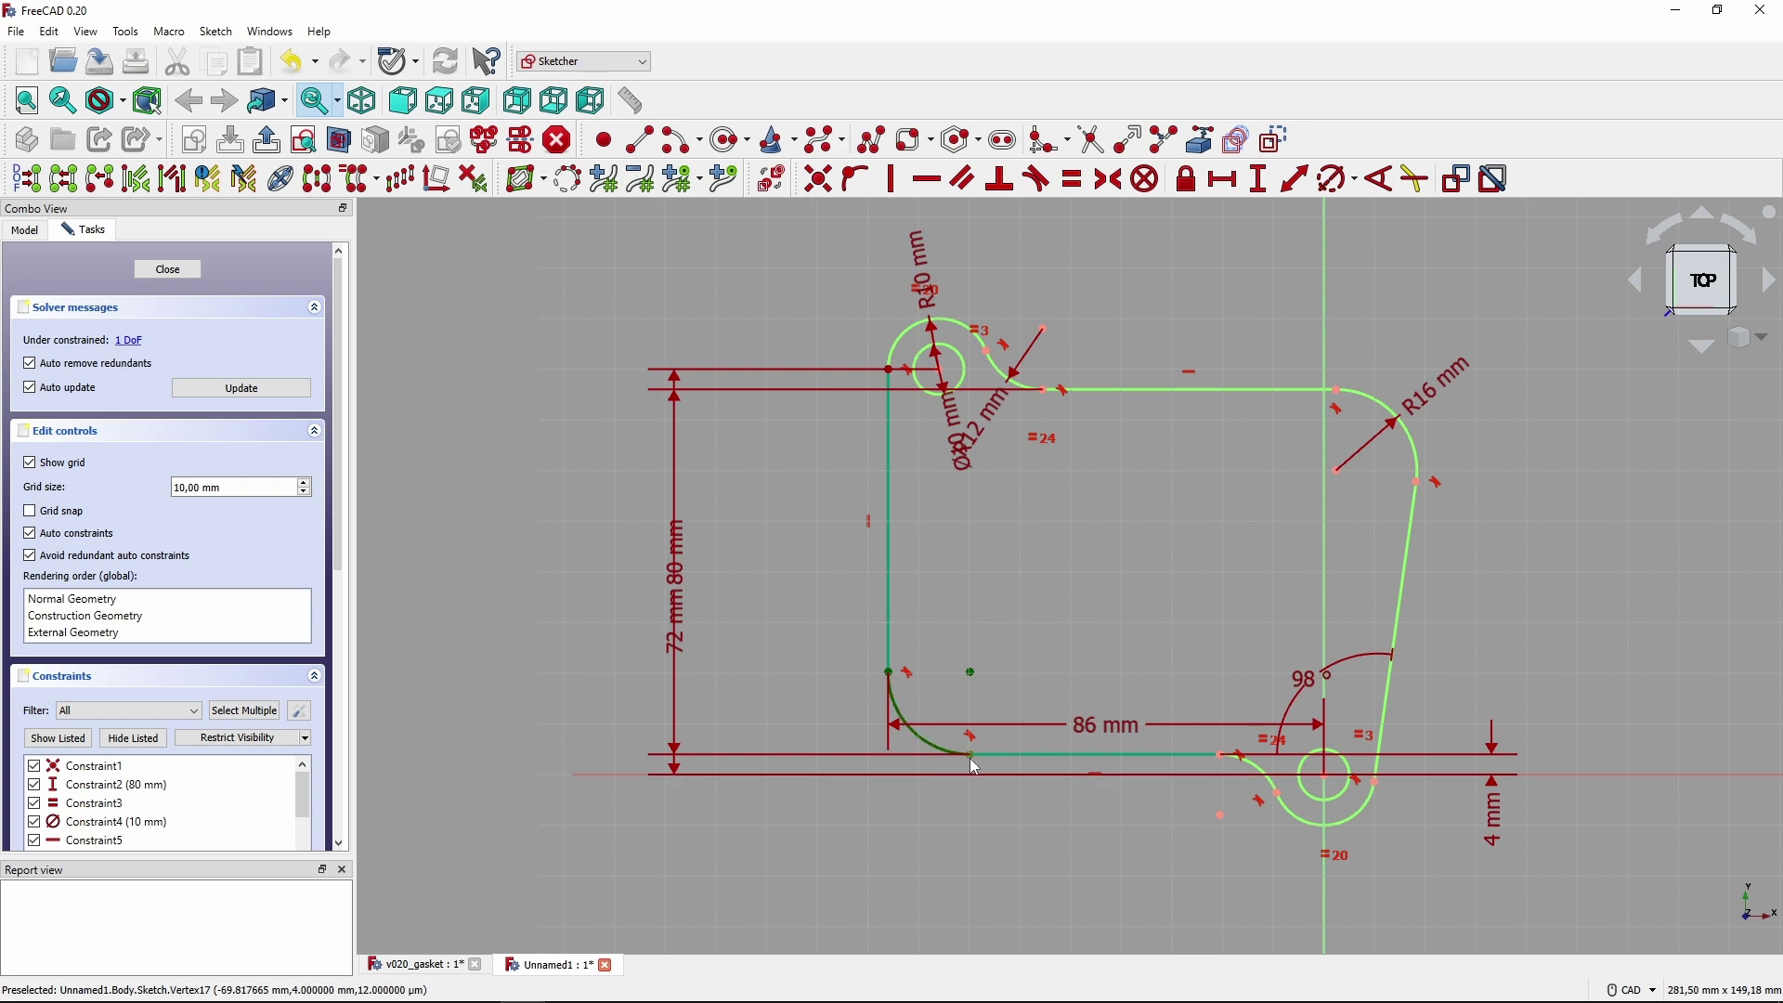
mouse_move(971, 754)
left_mouse_down()
mouse_move(1096, 757)
mouse_move(962, 754)
left_mouse_up()
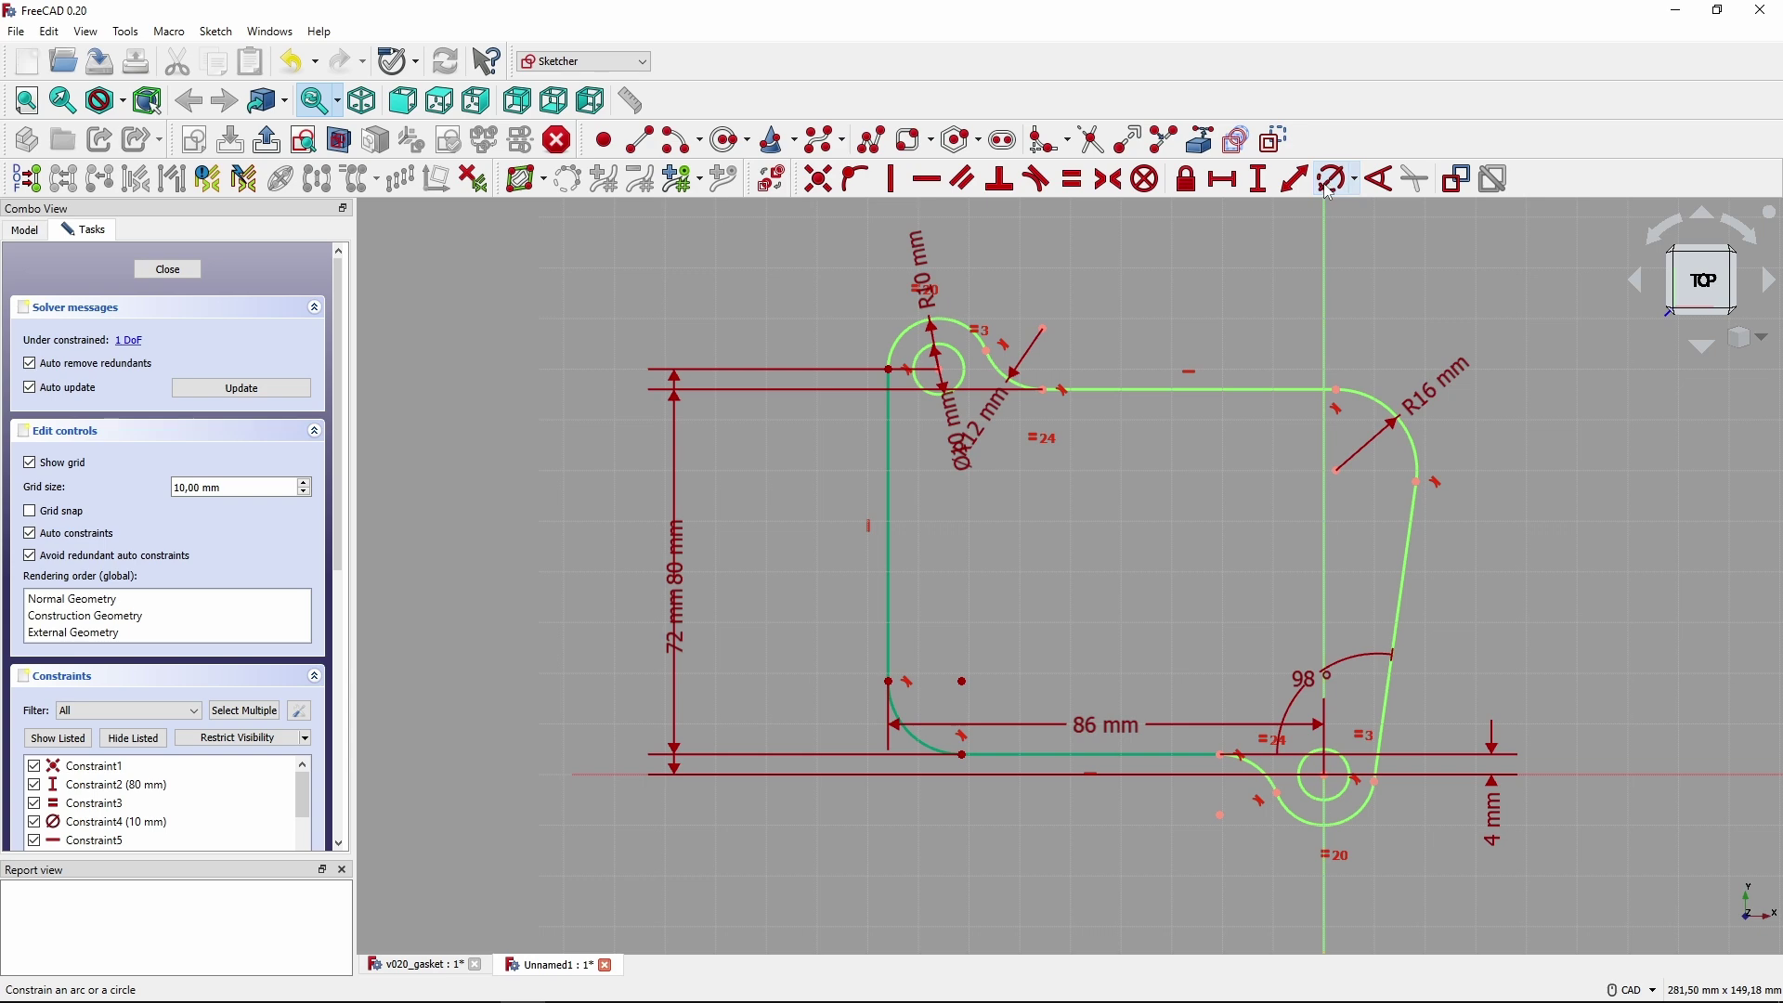
left_click(912, 743)
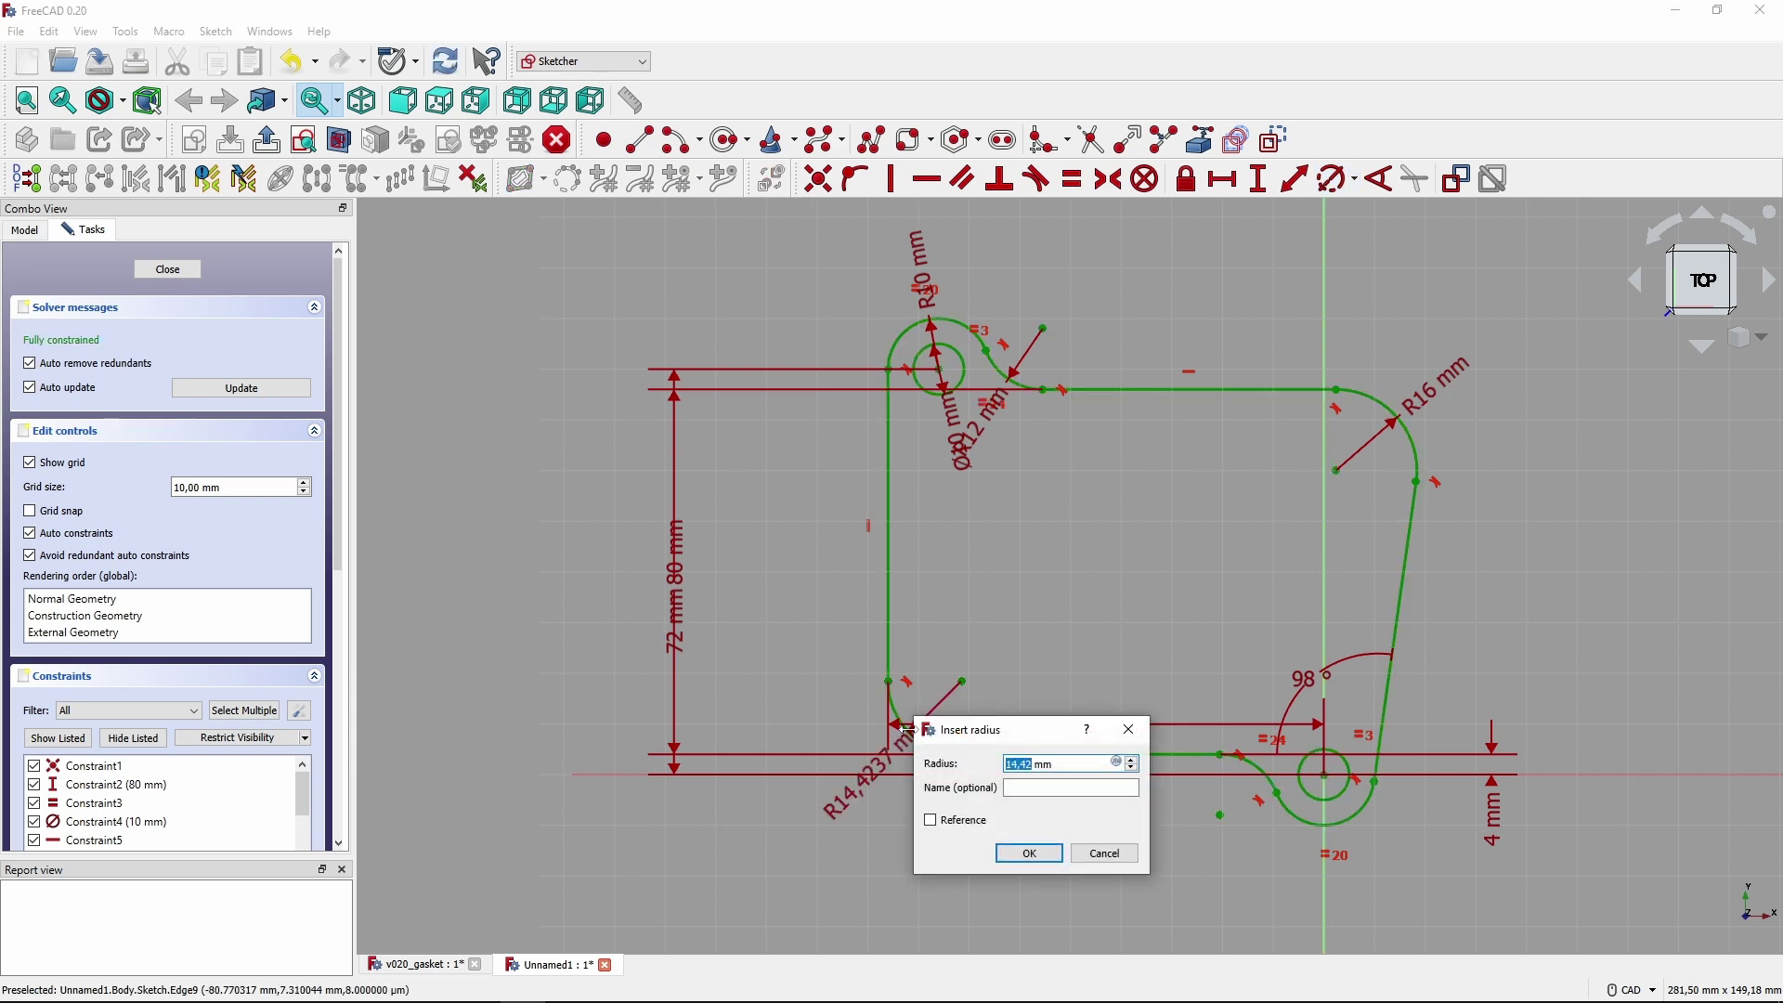
type("16")
key("Return")
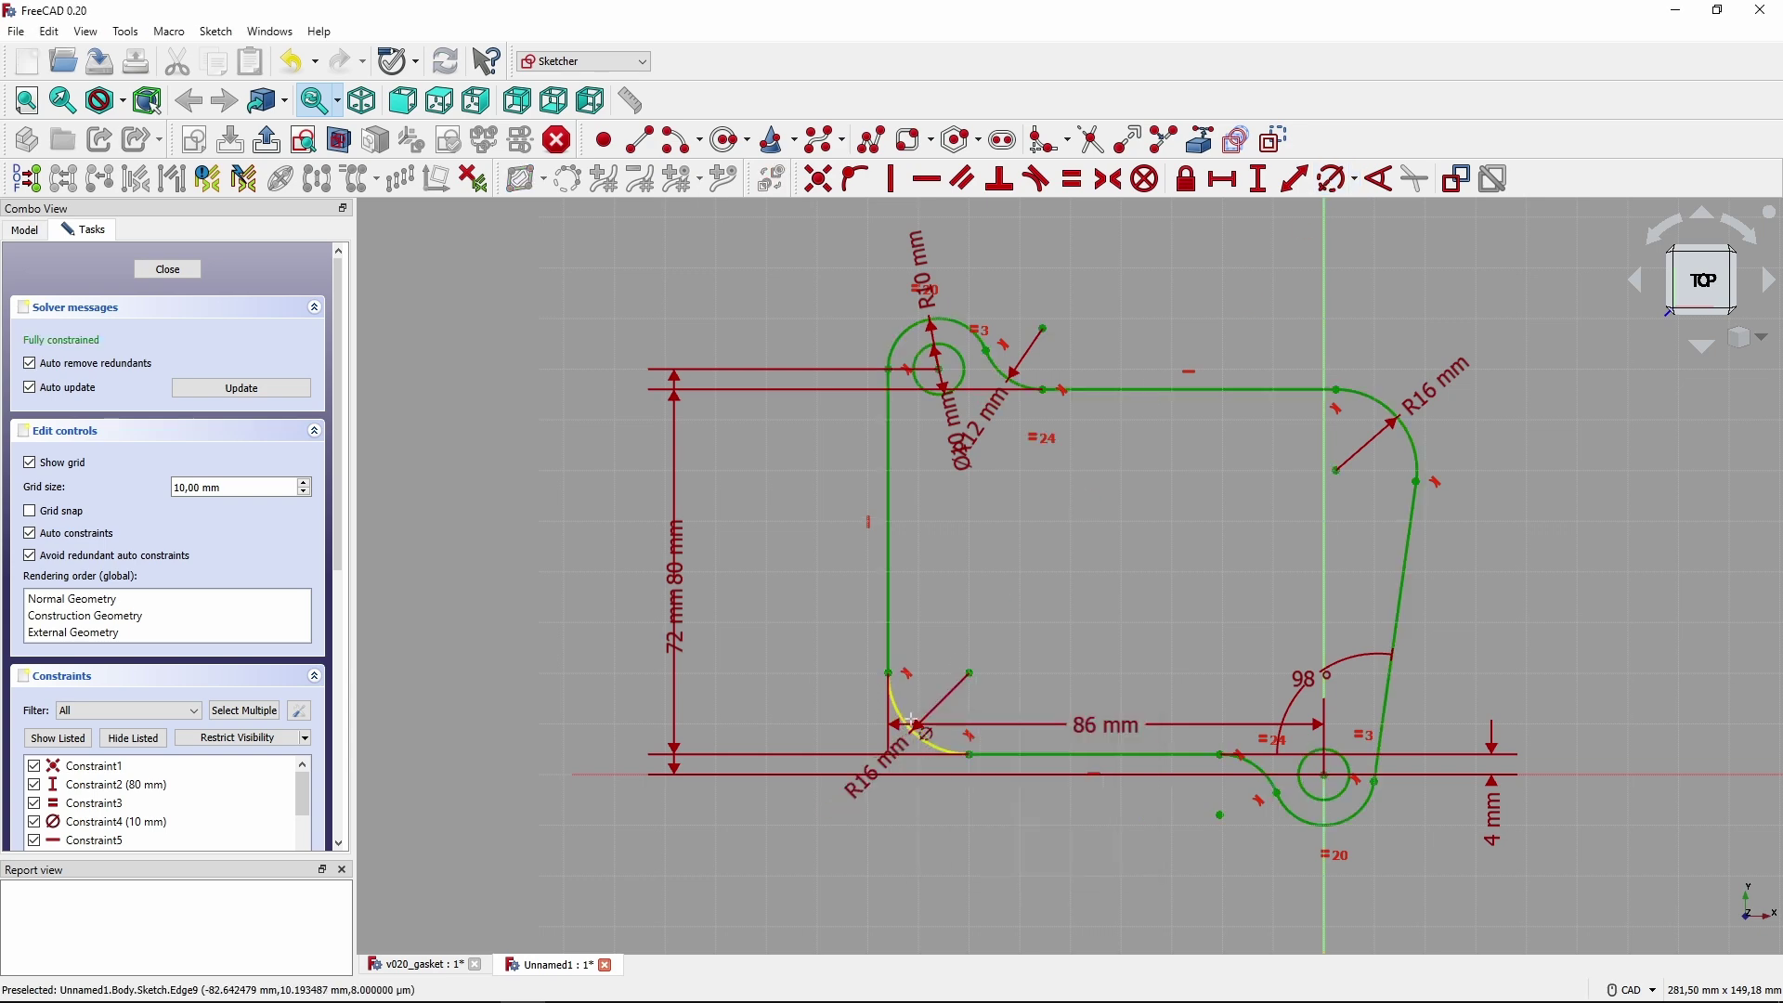
key("Escape")
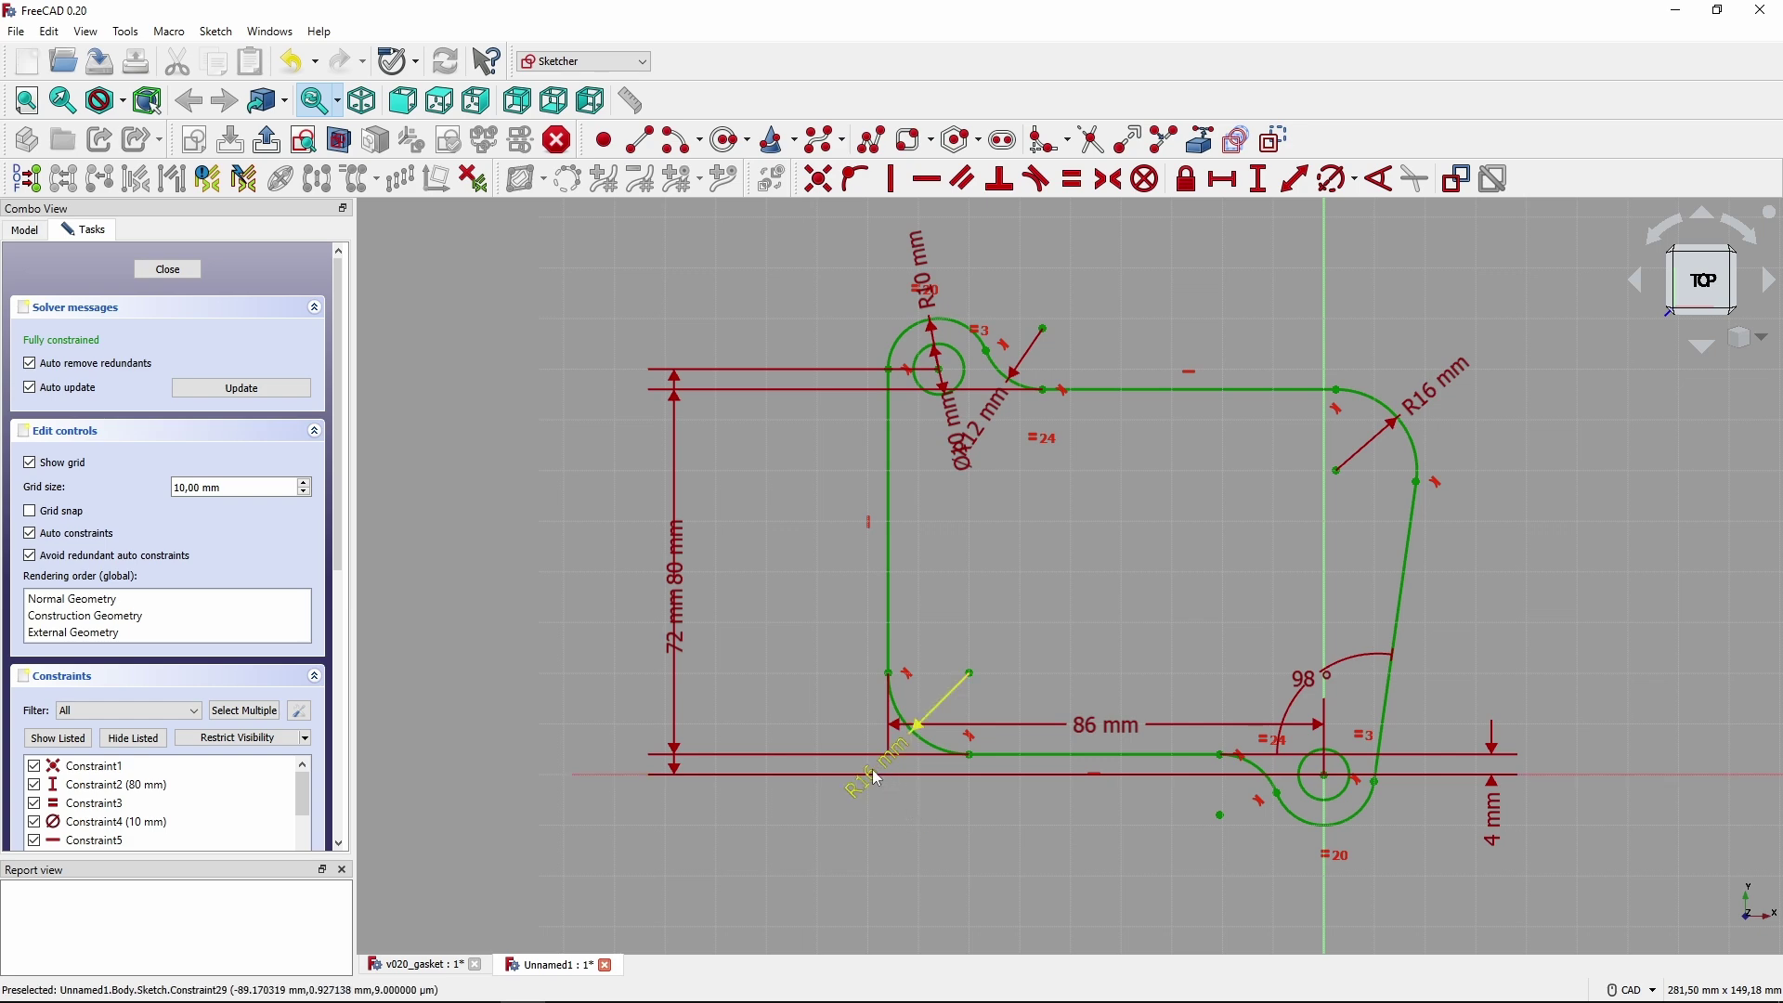
left_click_drag(883, 764, 845, 710)
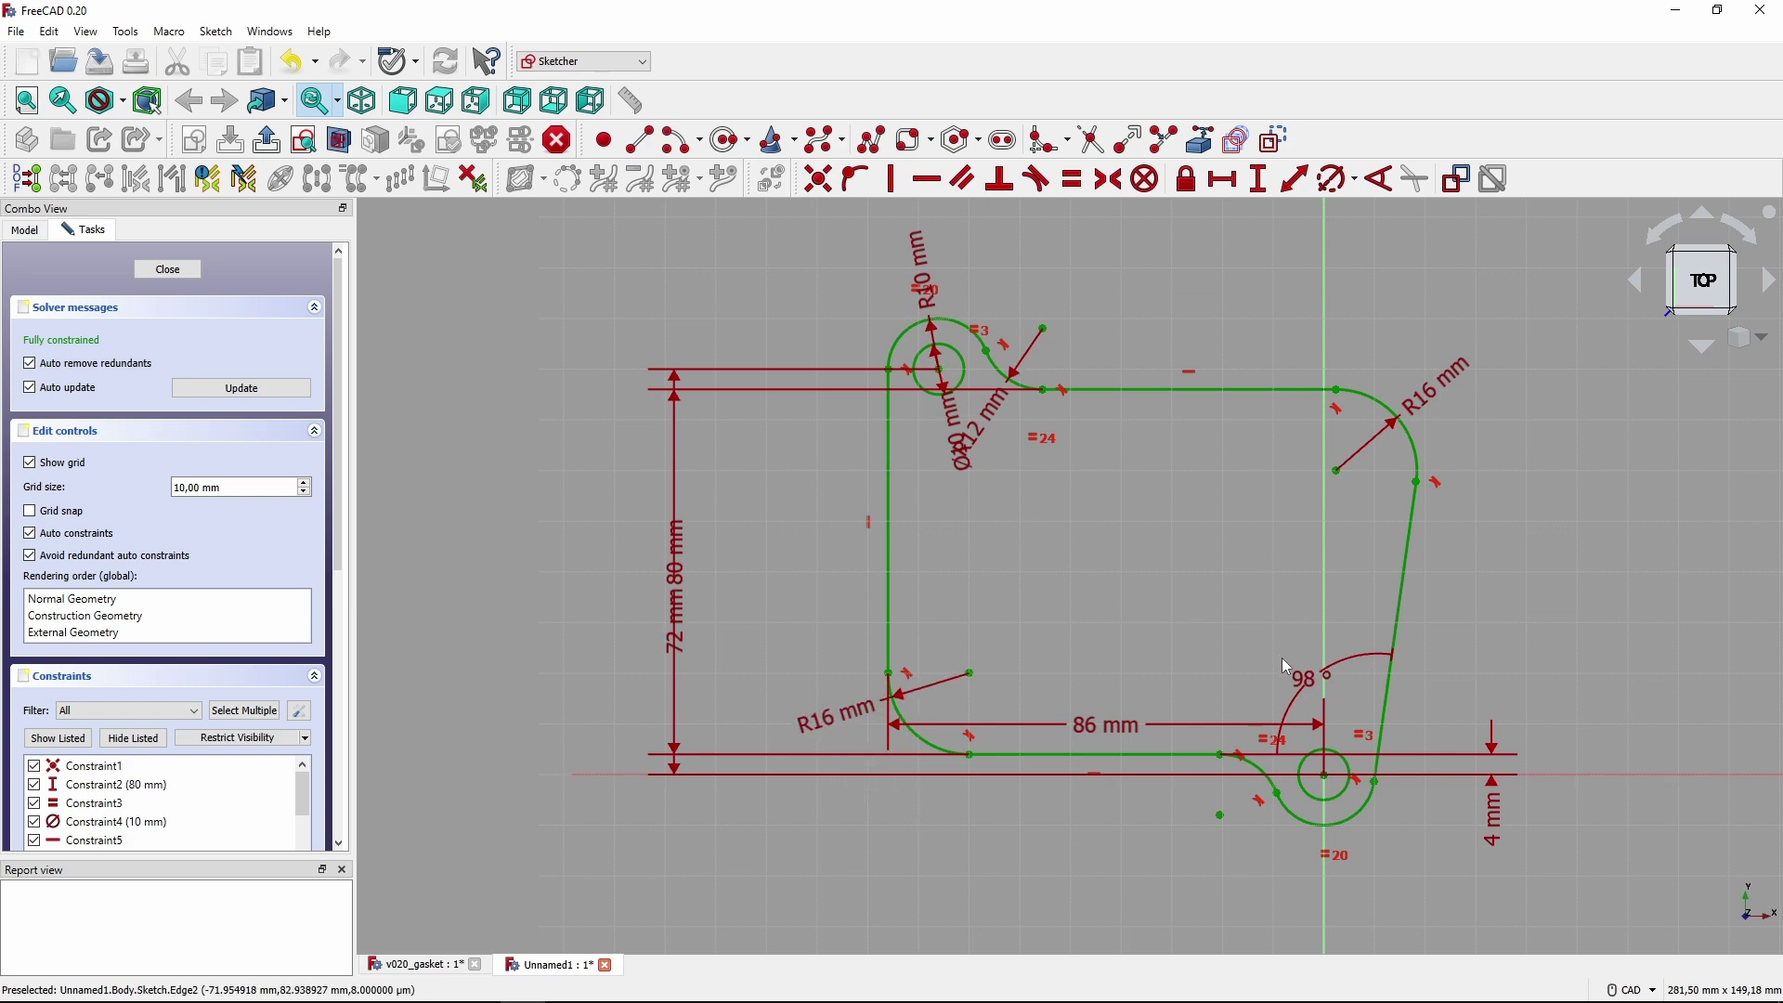
middle_click_drag(1279, 663, 1239, 645)
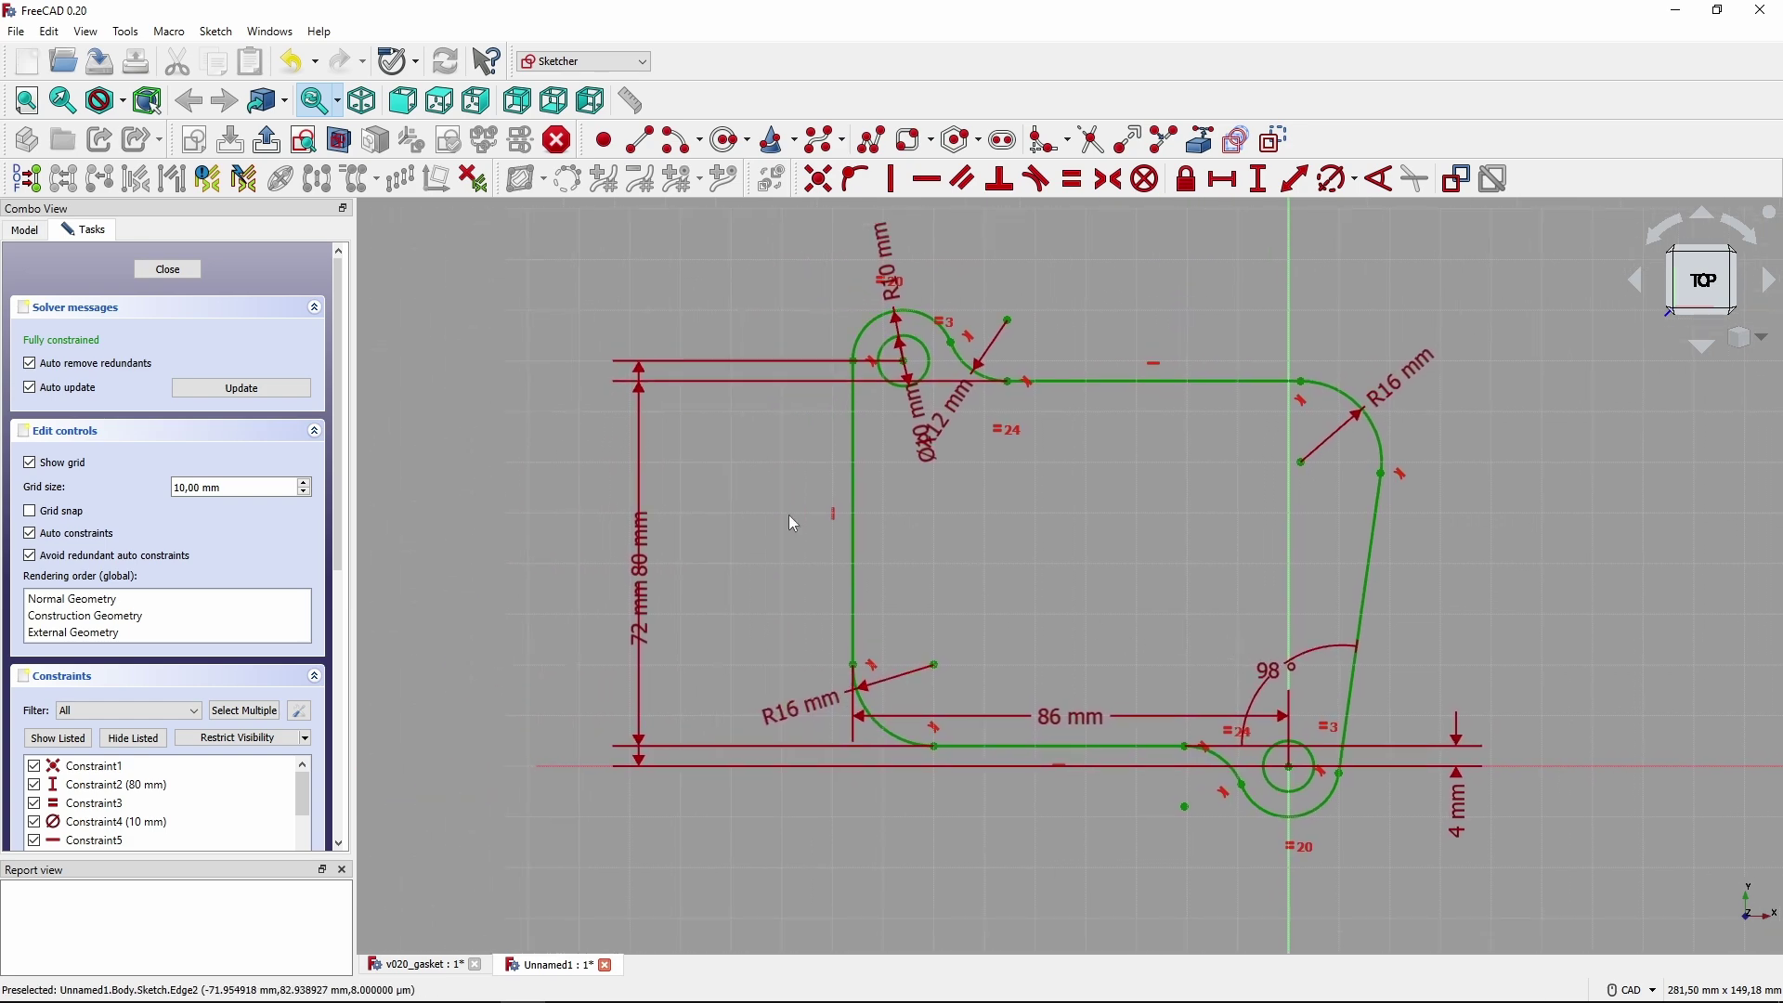
Close the sketch and pad it 2 mm into a solid plate.
left_click(177, 272)
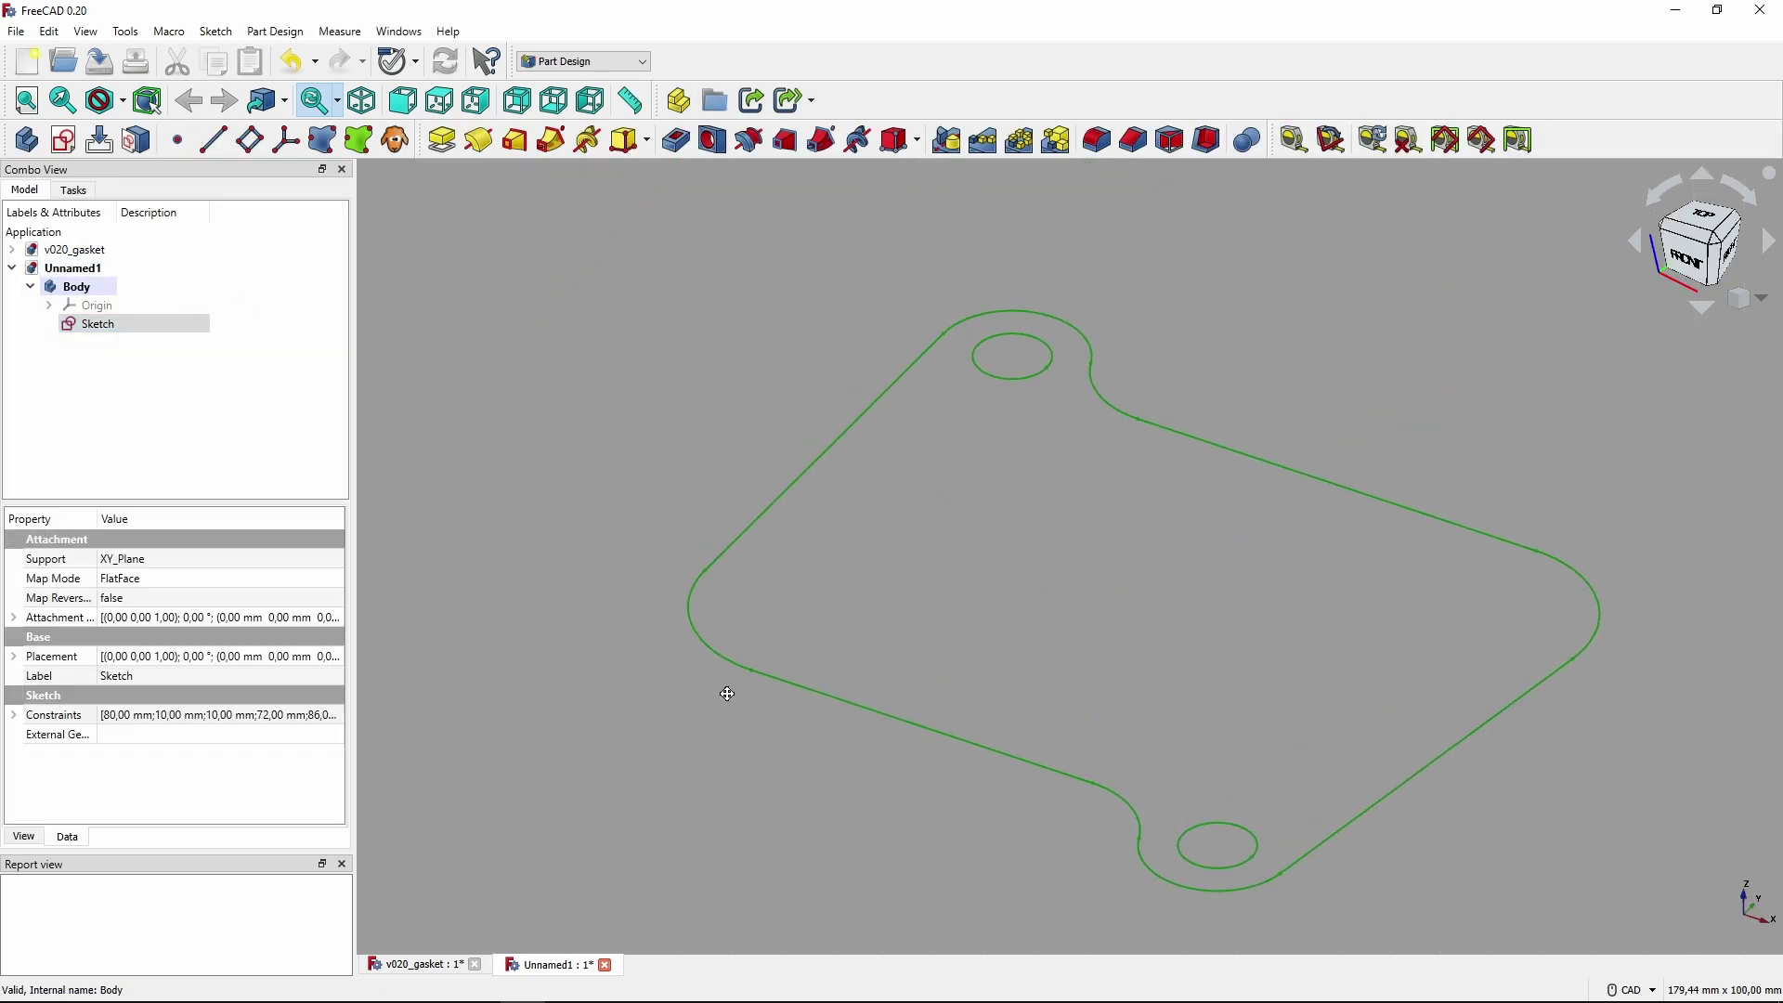
left_click(442, 141)
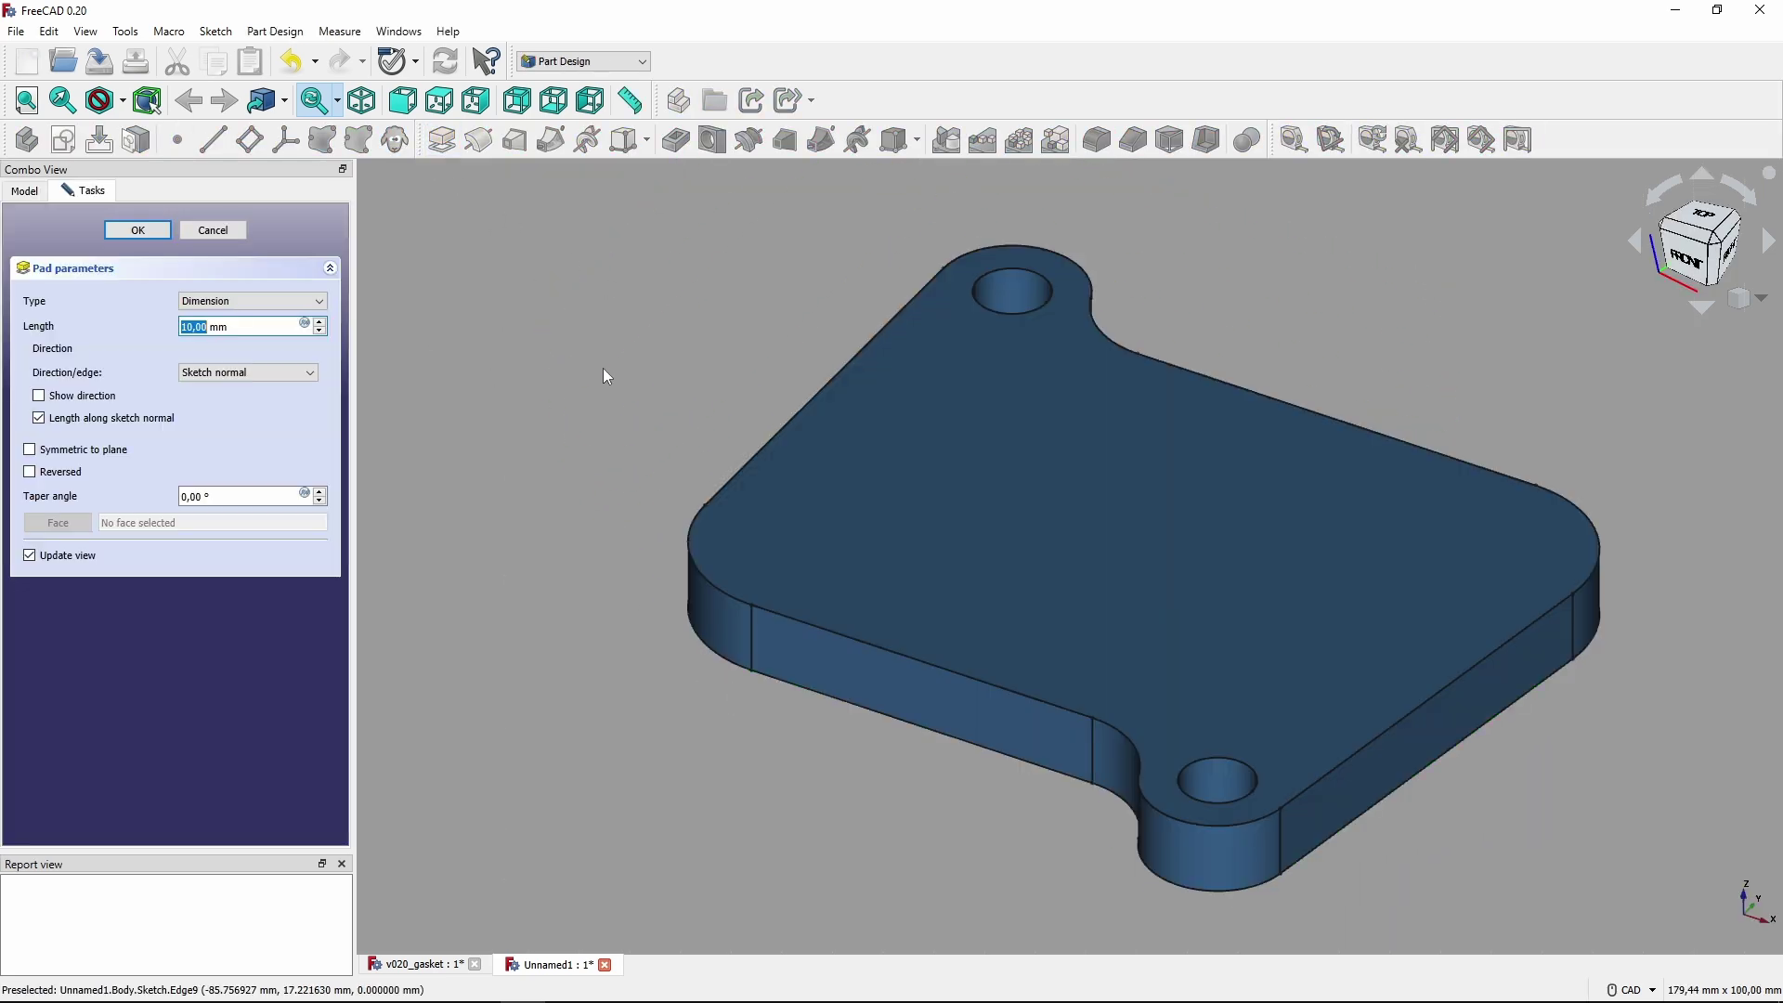
type("2")
key("Return")
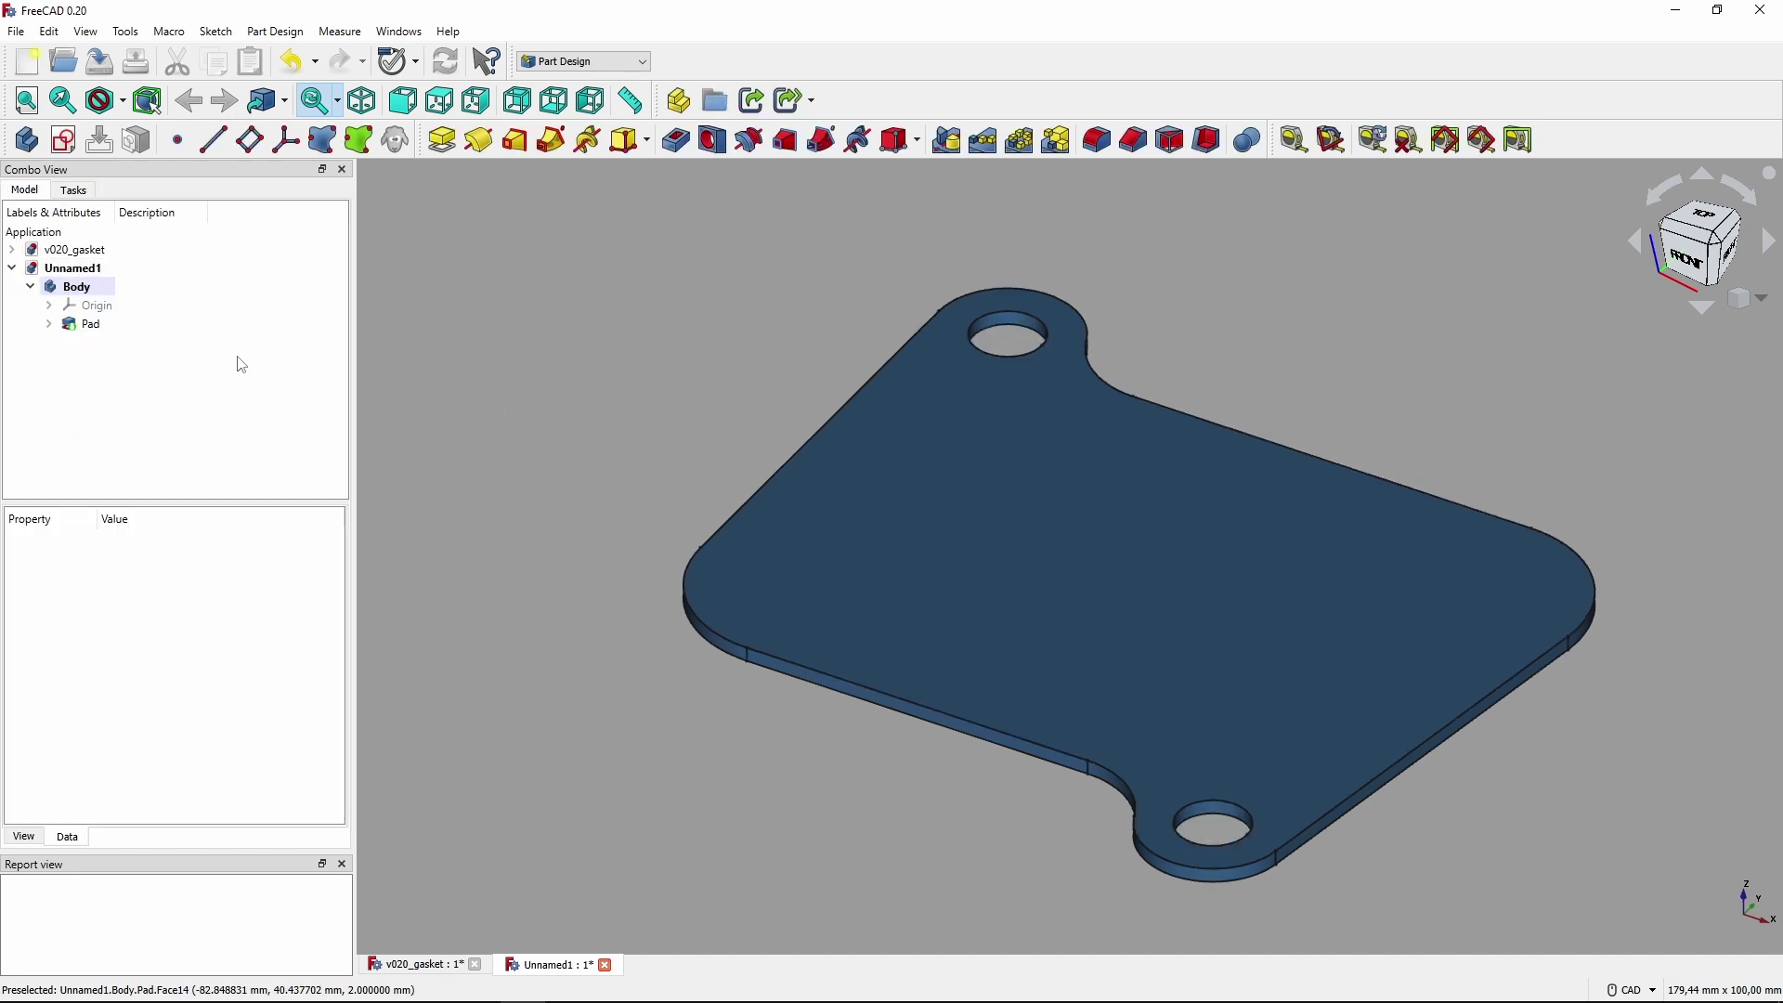
Delete the 2 mm Pad feature and reopen the gasket sketch for editing.
left_click(104, 330)
key("Delete")
double_click(103, 330)
Pan to show the whole outline and bring up the rectangle type list.
mouse_move(555, 442)
middle_mouse_down()
mouse_move(860, 632)
mouse_move(919, 625)
middle_mouse_up()
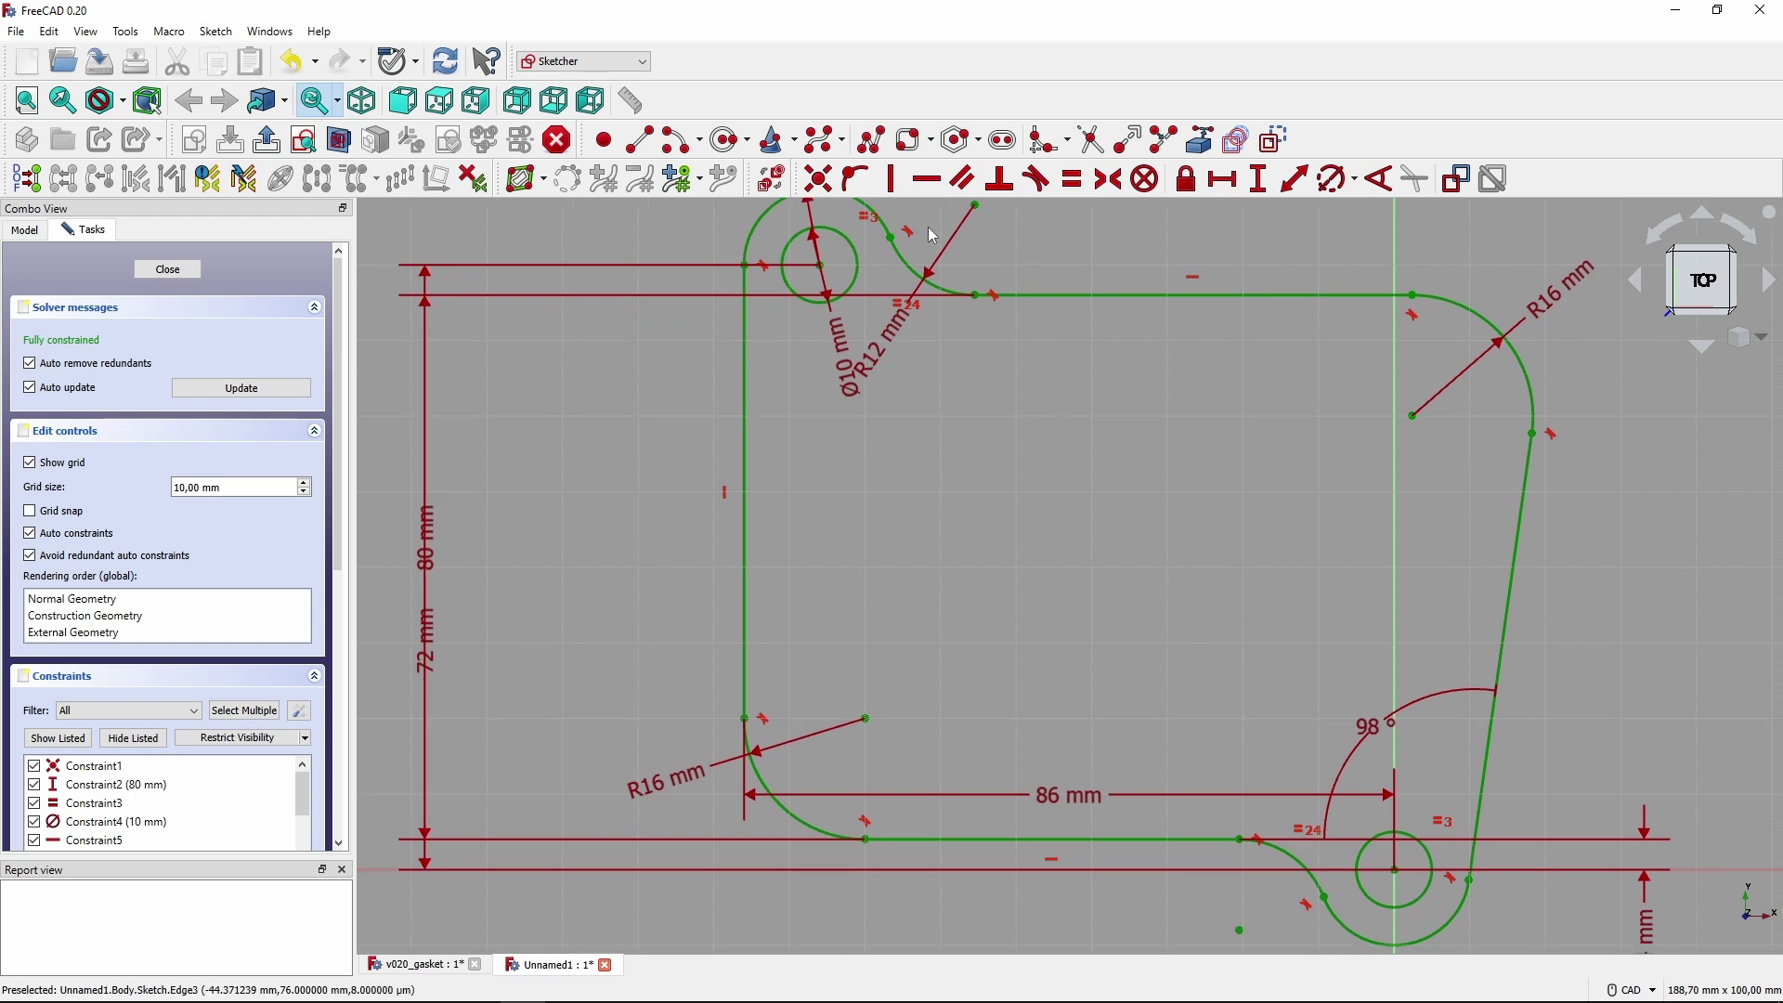
left_click(929, 144)
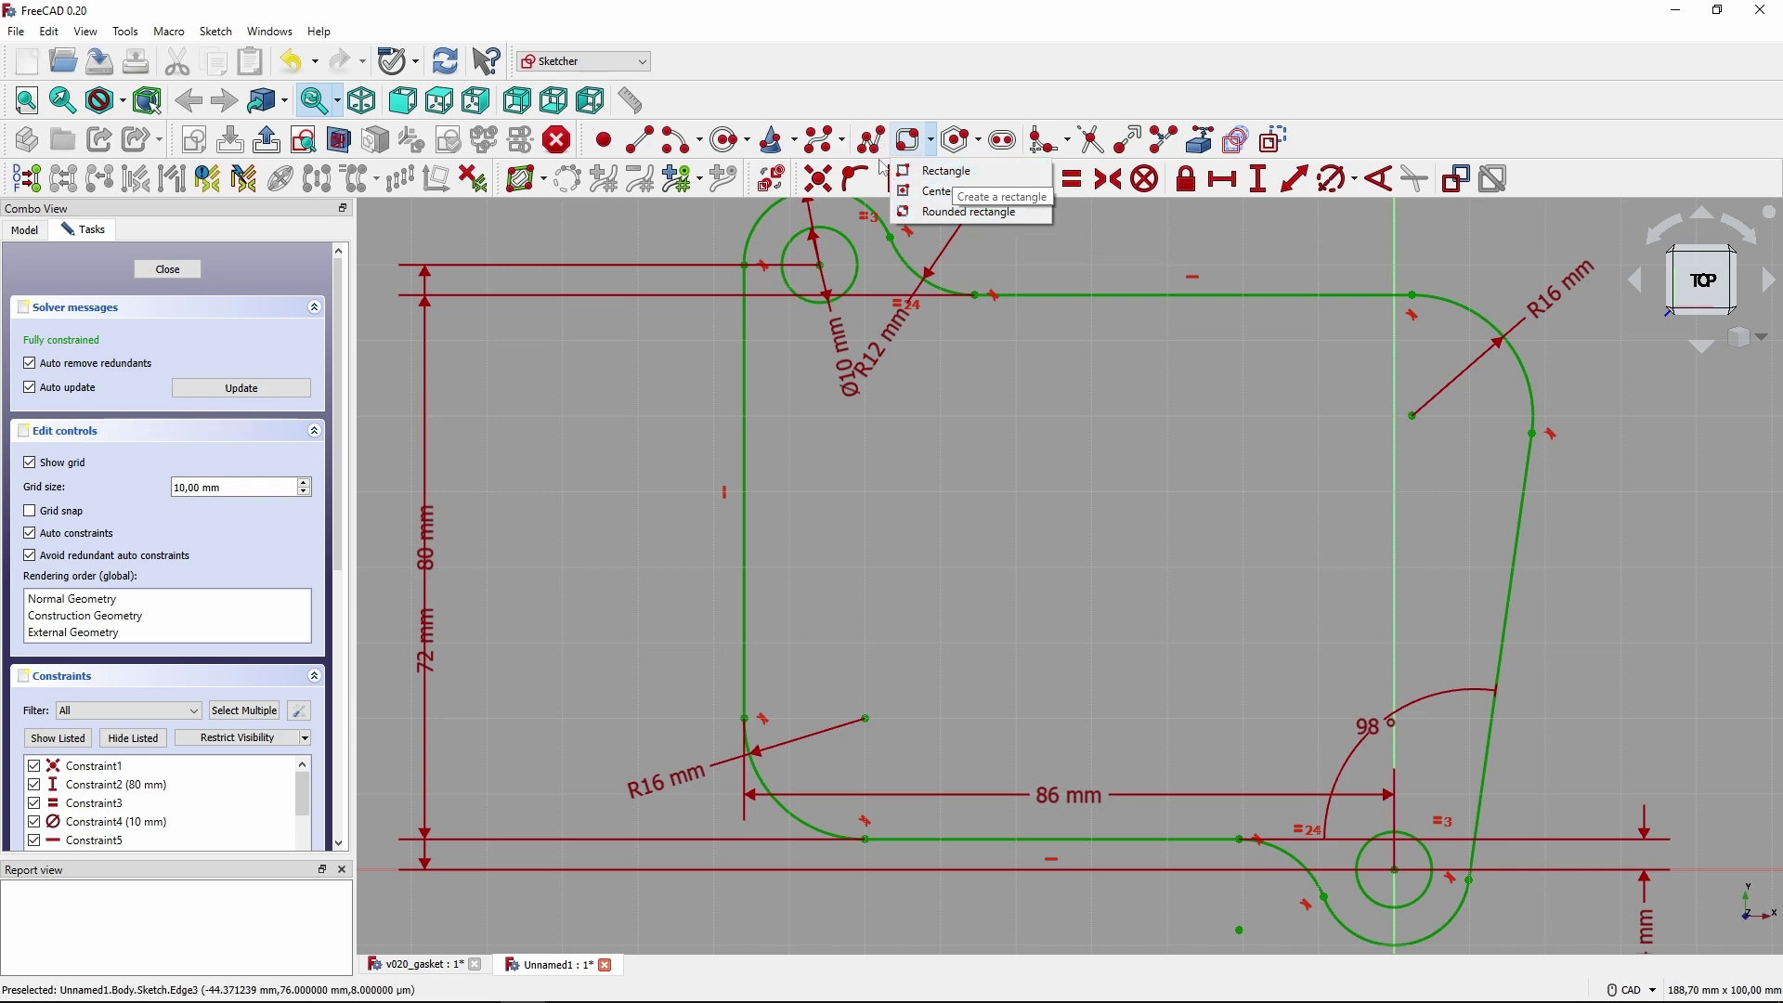
left_click(1045, 295)
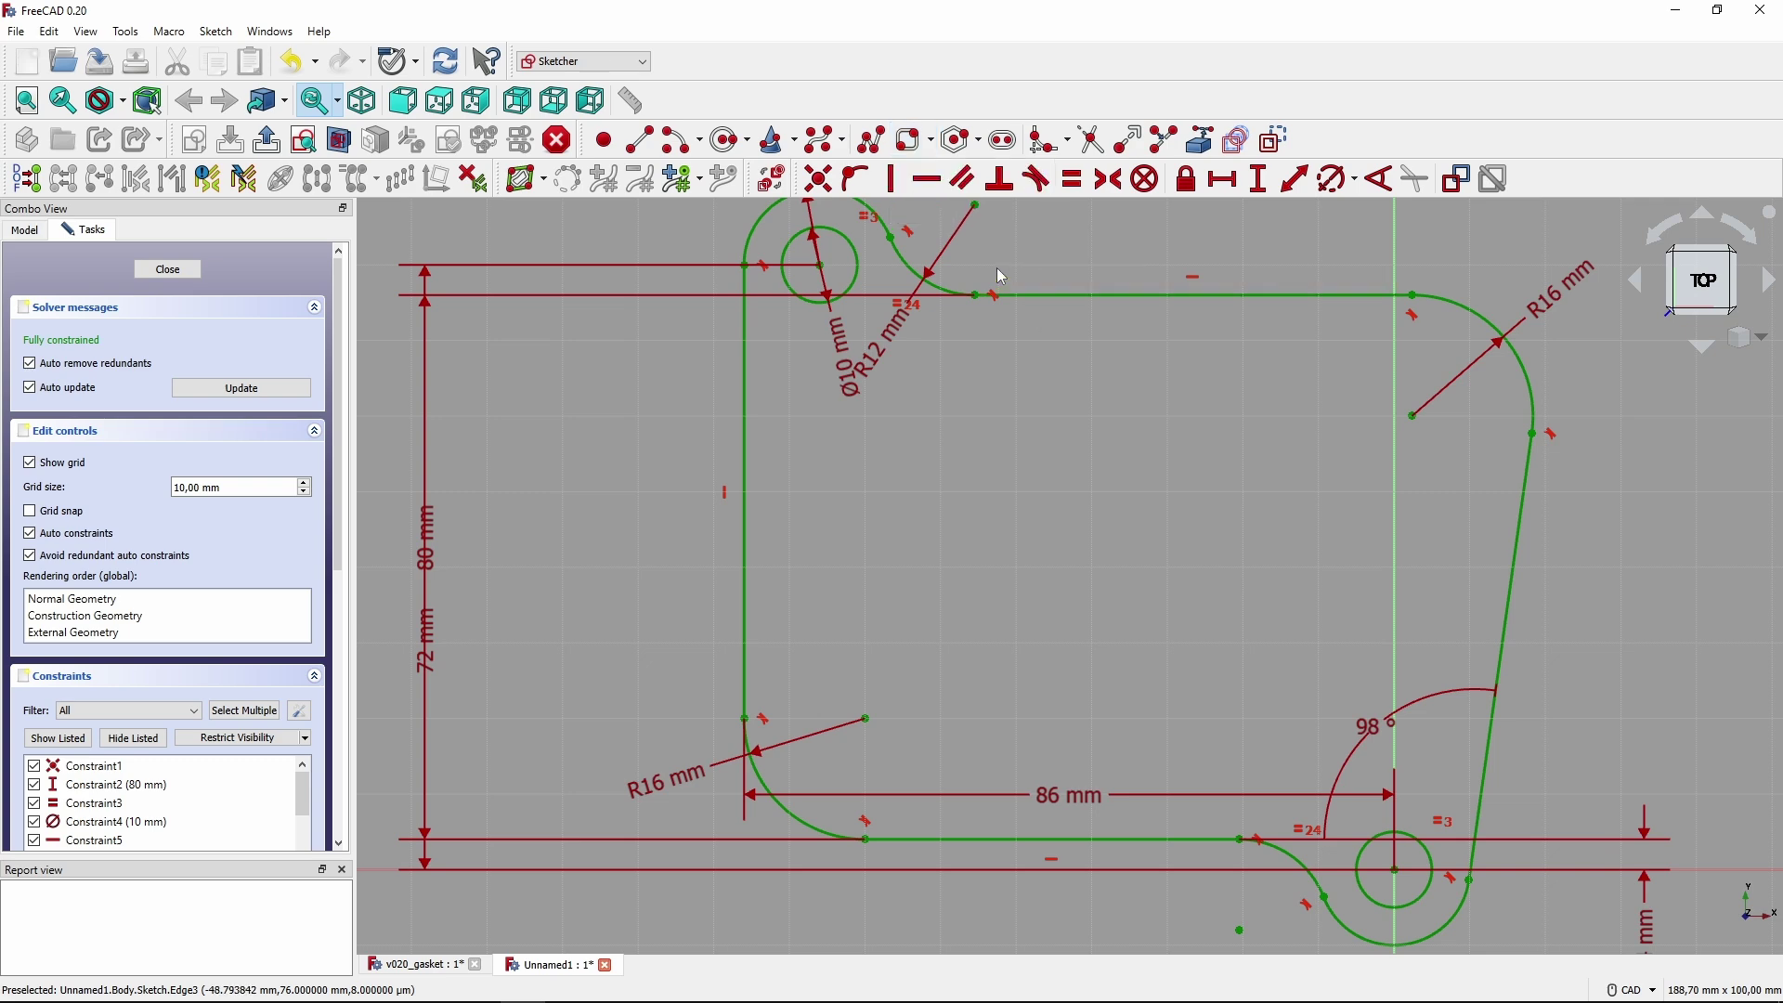
left_click(930, 139)
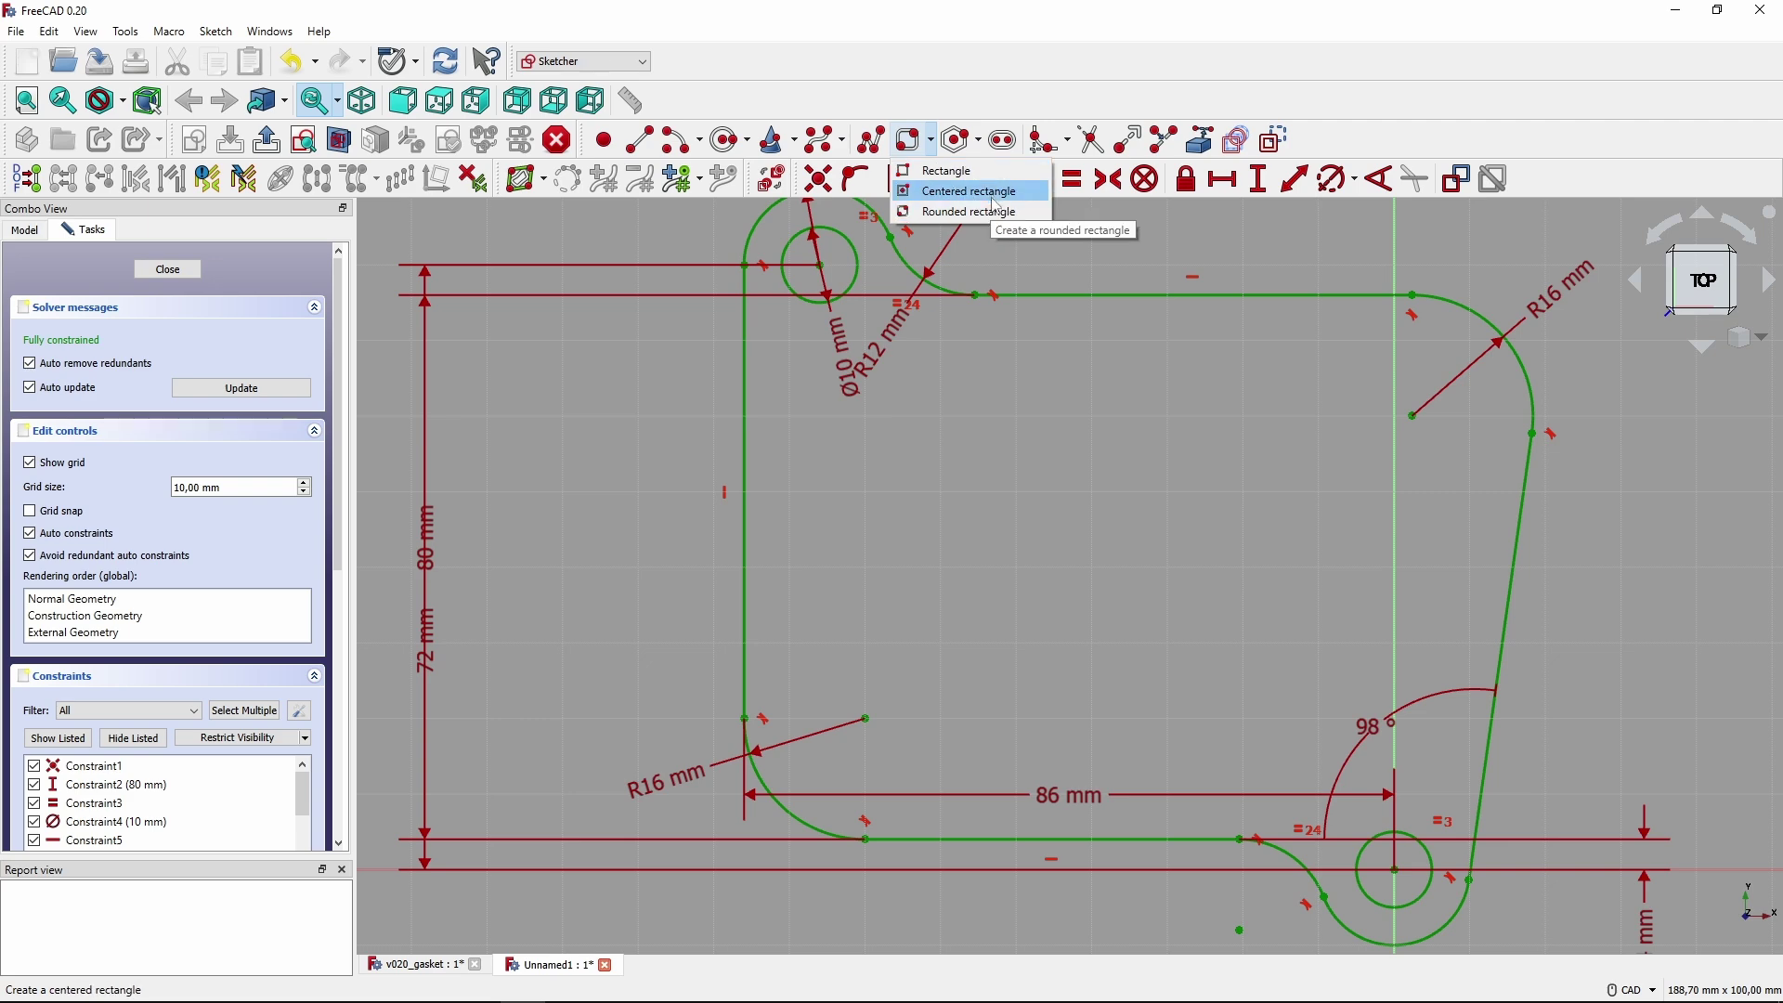
Draw a plain rectangle inside the gasket outline.
left_click(990, 176)
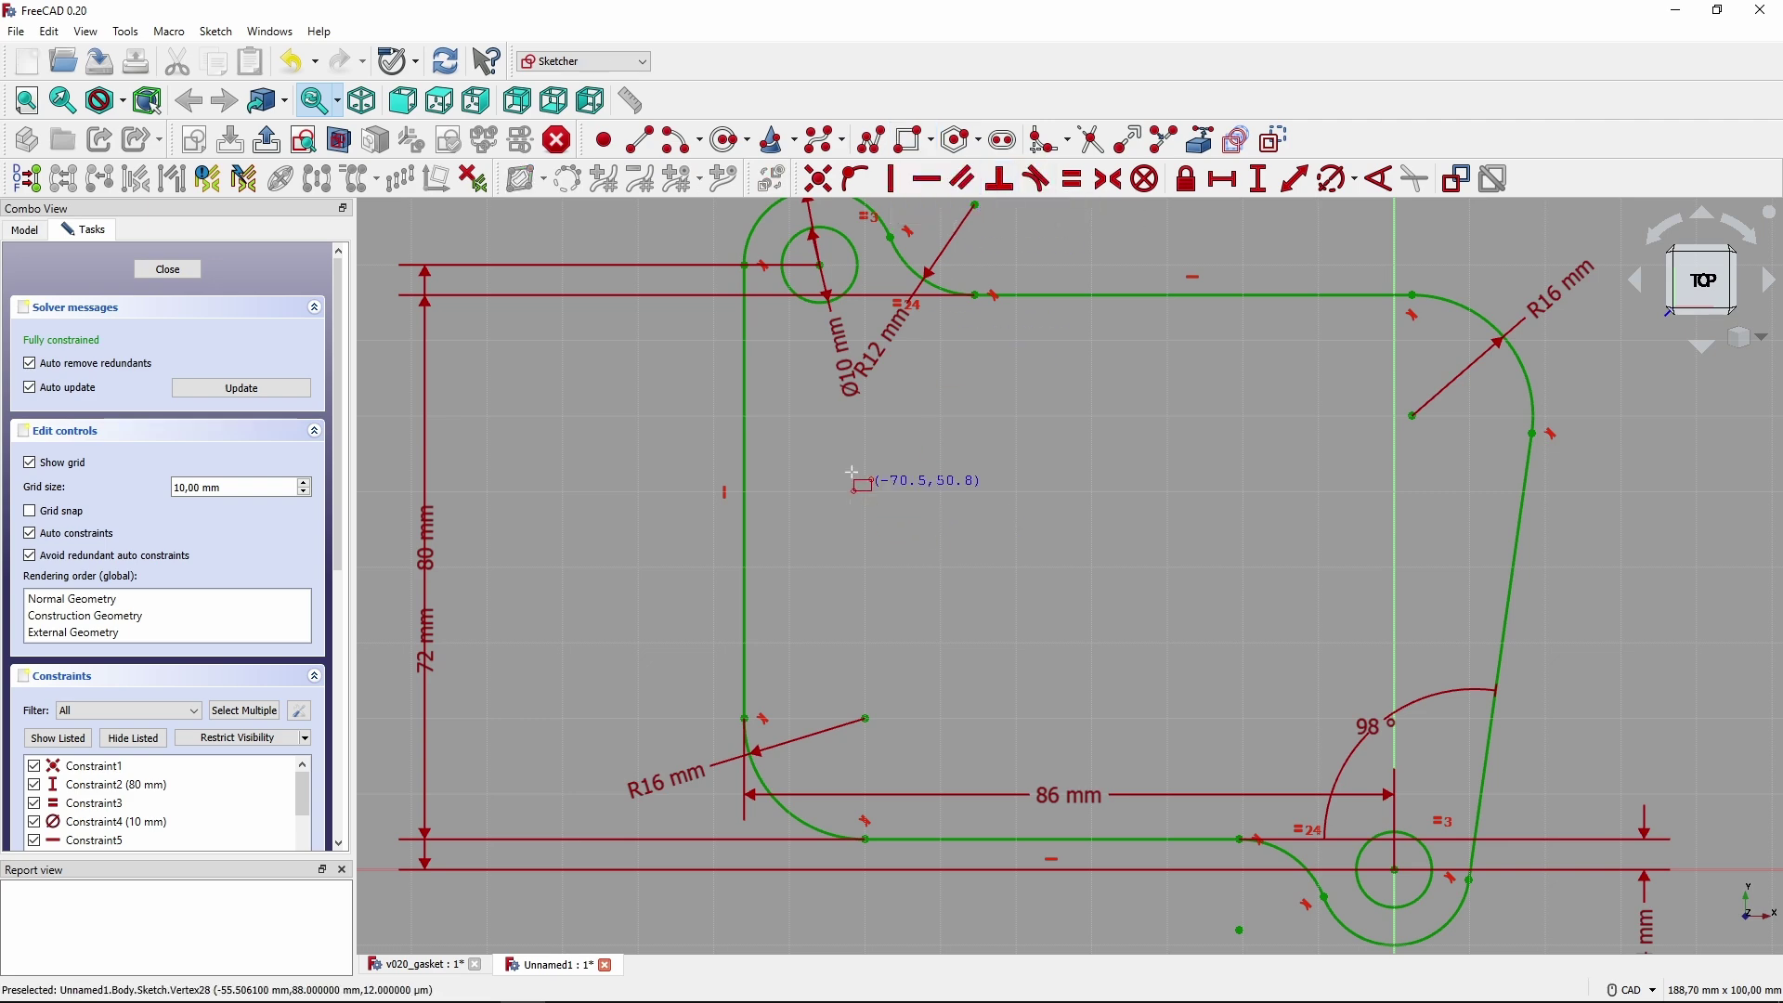
left_click(822, 363)
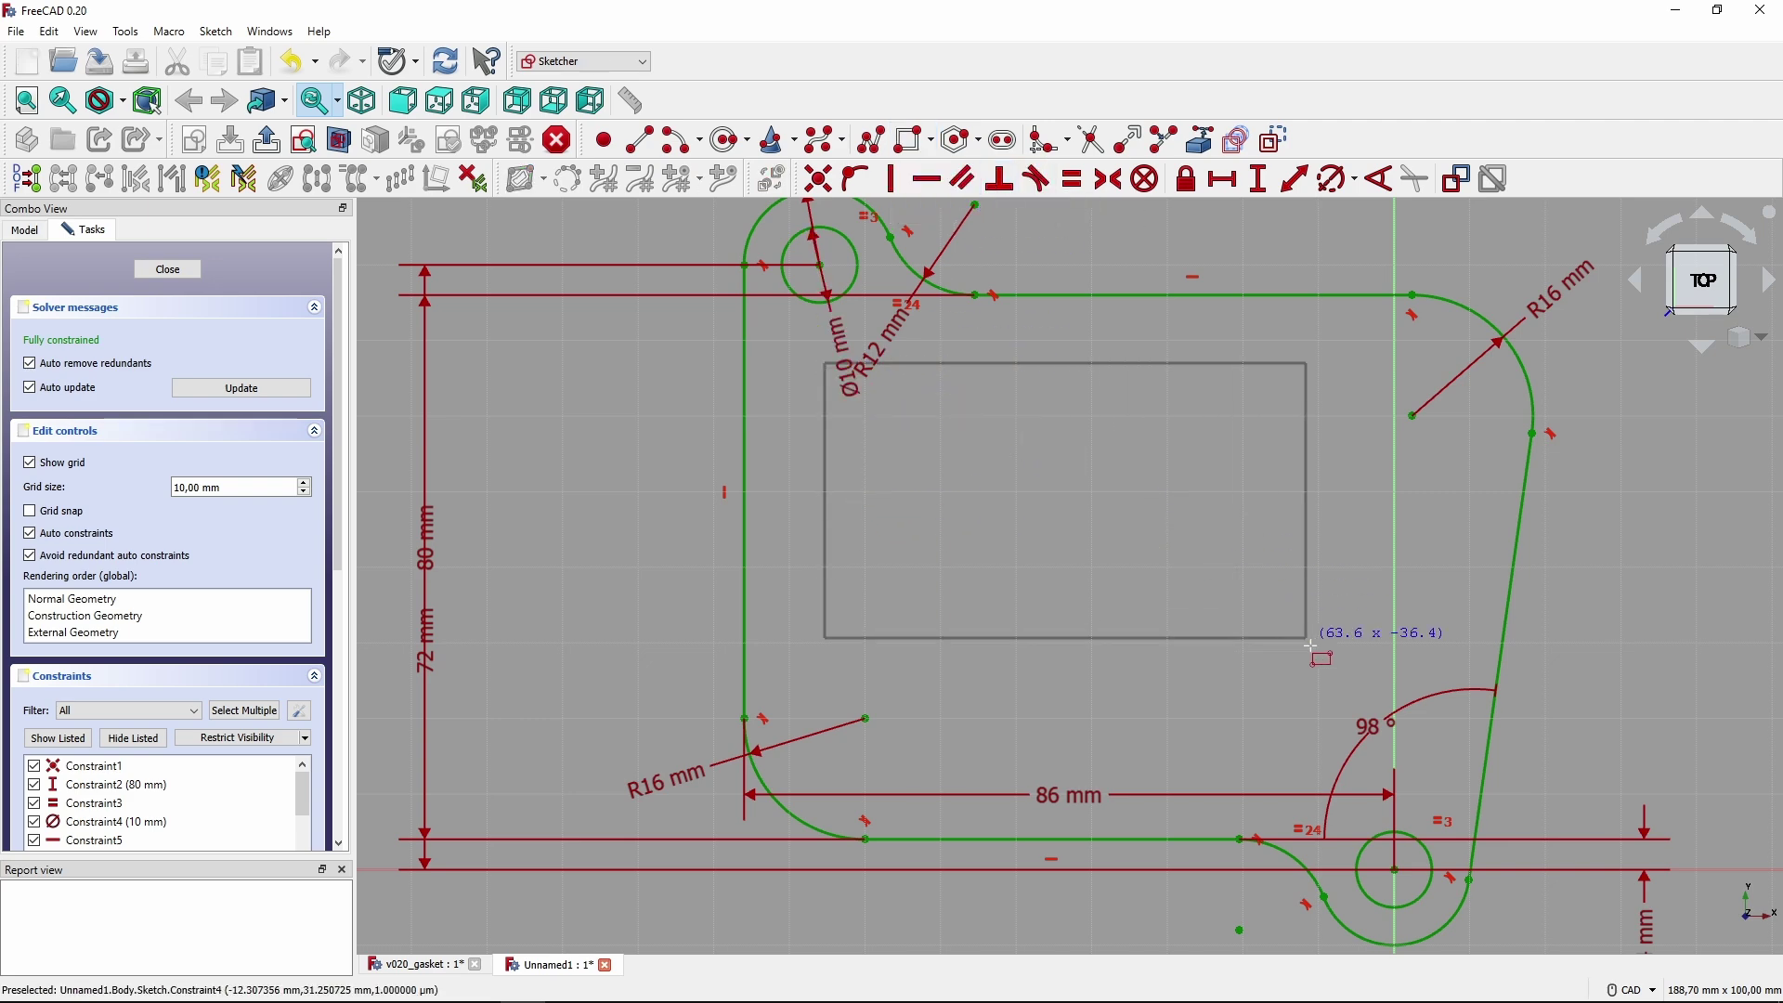
left_click(1420, 784)
Replace the rectangle's right-side vertical constraint with parallelism to the slanted outer edge.
middle_click_drag(1060, 561, 964, 561)
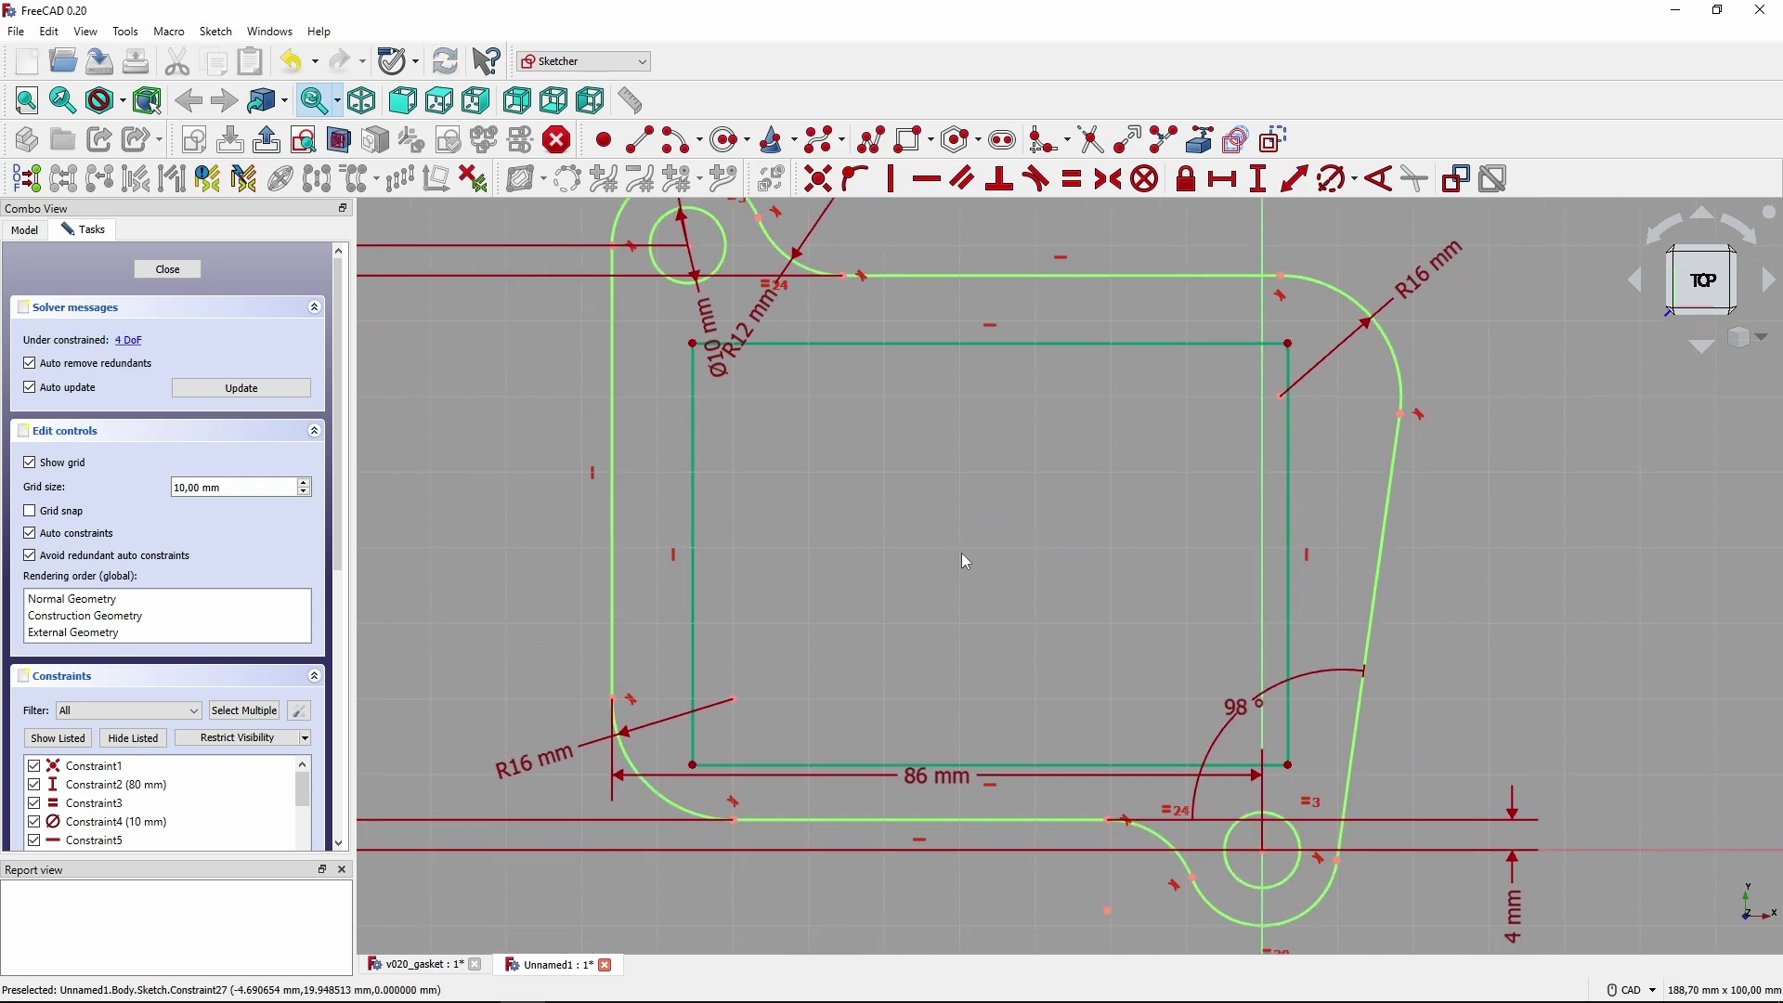
left_click_drag(1283, 486, 1280, 486)
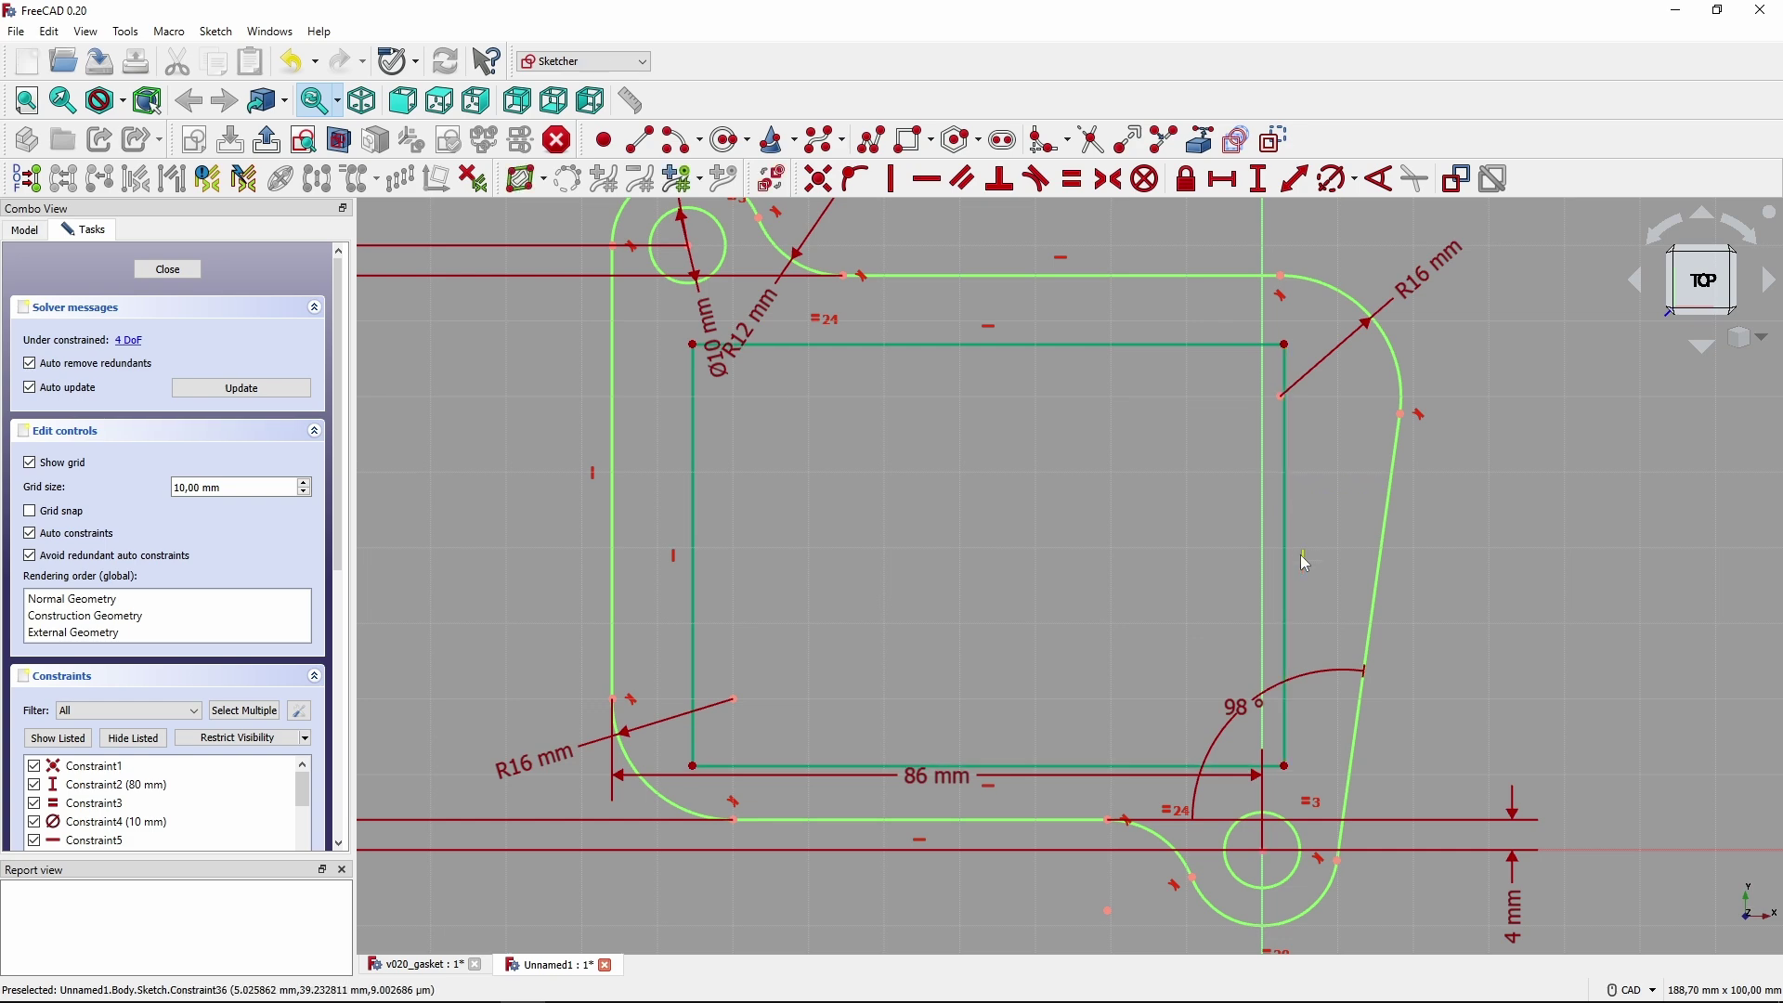
key("Delete")
left_click(1287, 532)
left_click(1380, 553)
left_click(962, 179)
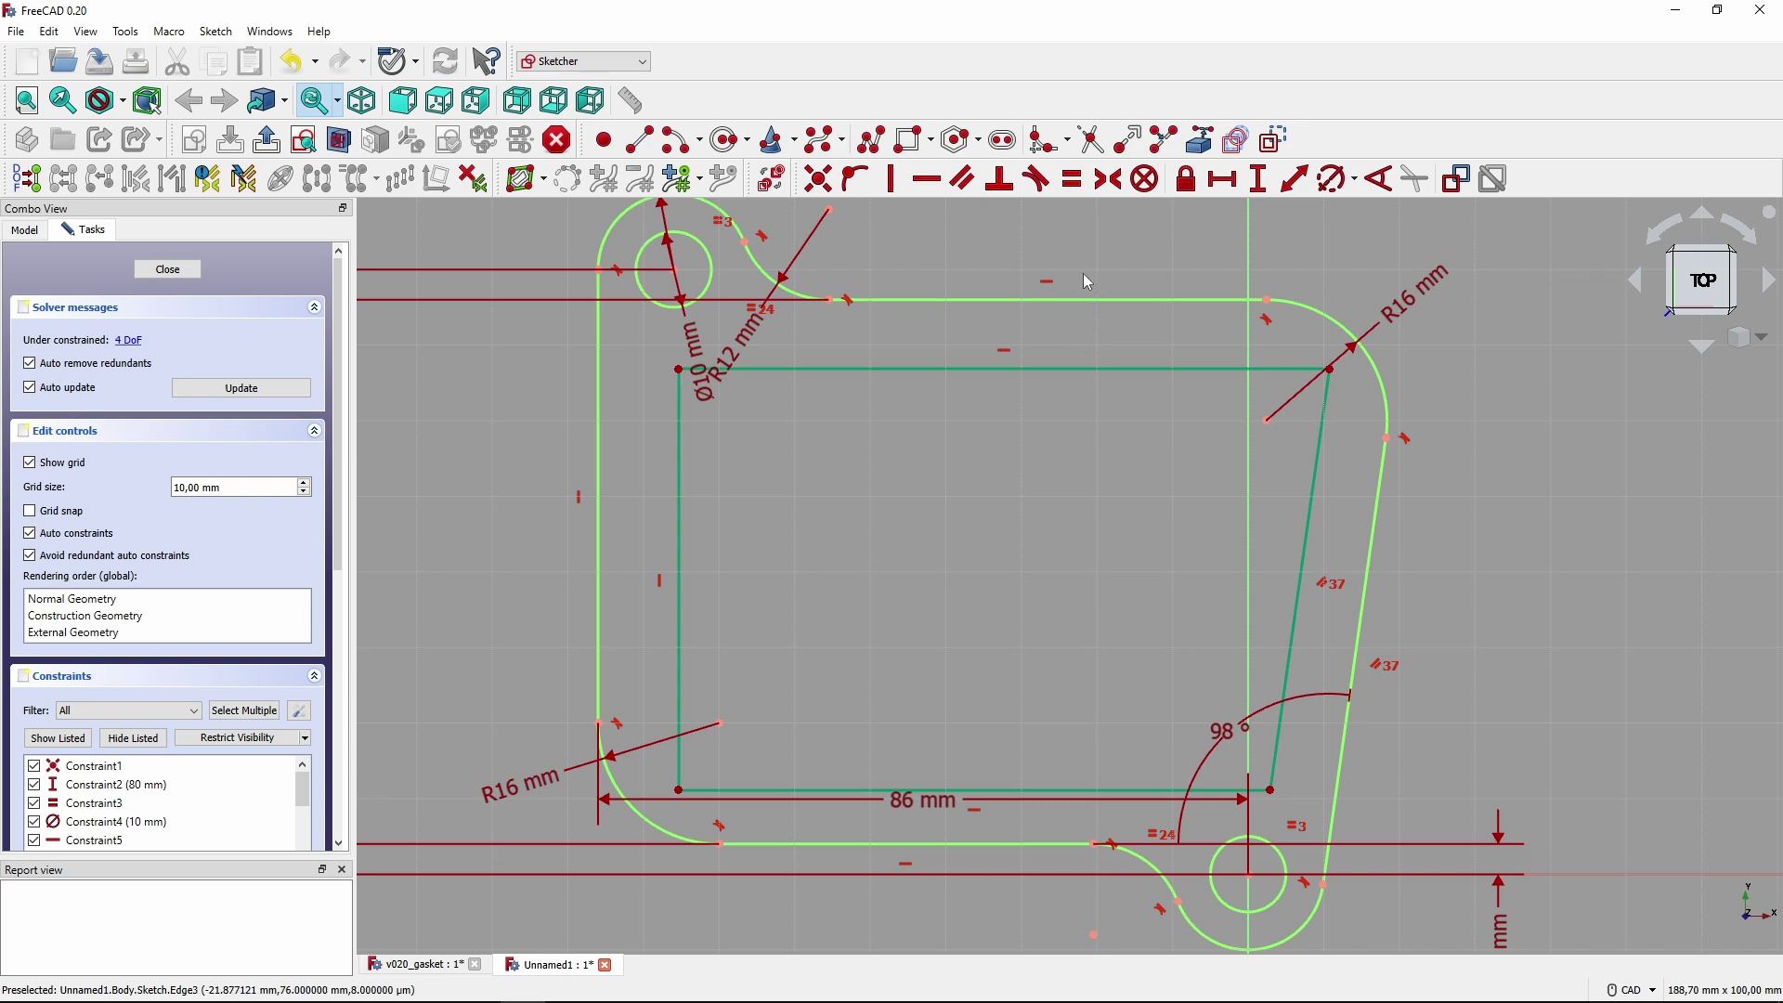
Round the inner rectangle's four corners with constraint-preserving fillets.
left_click(1067, 140)
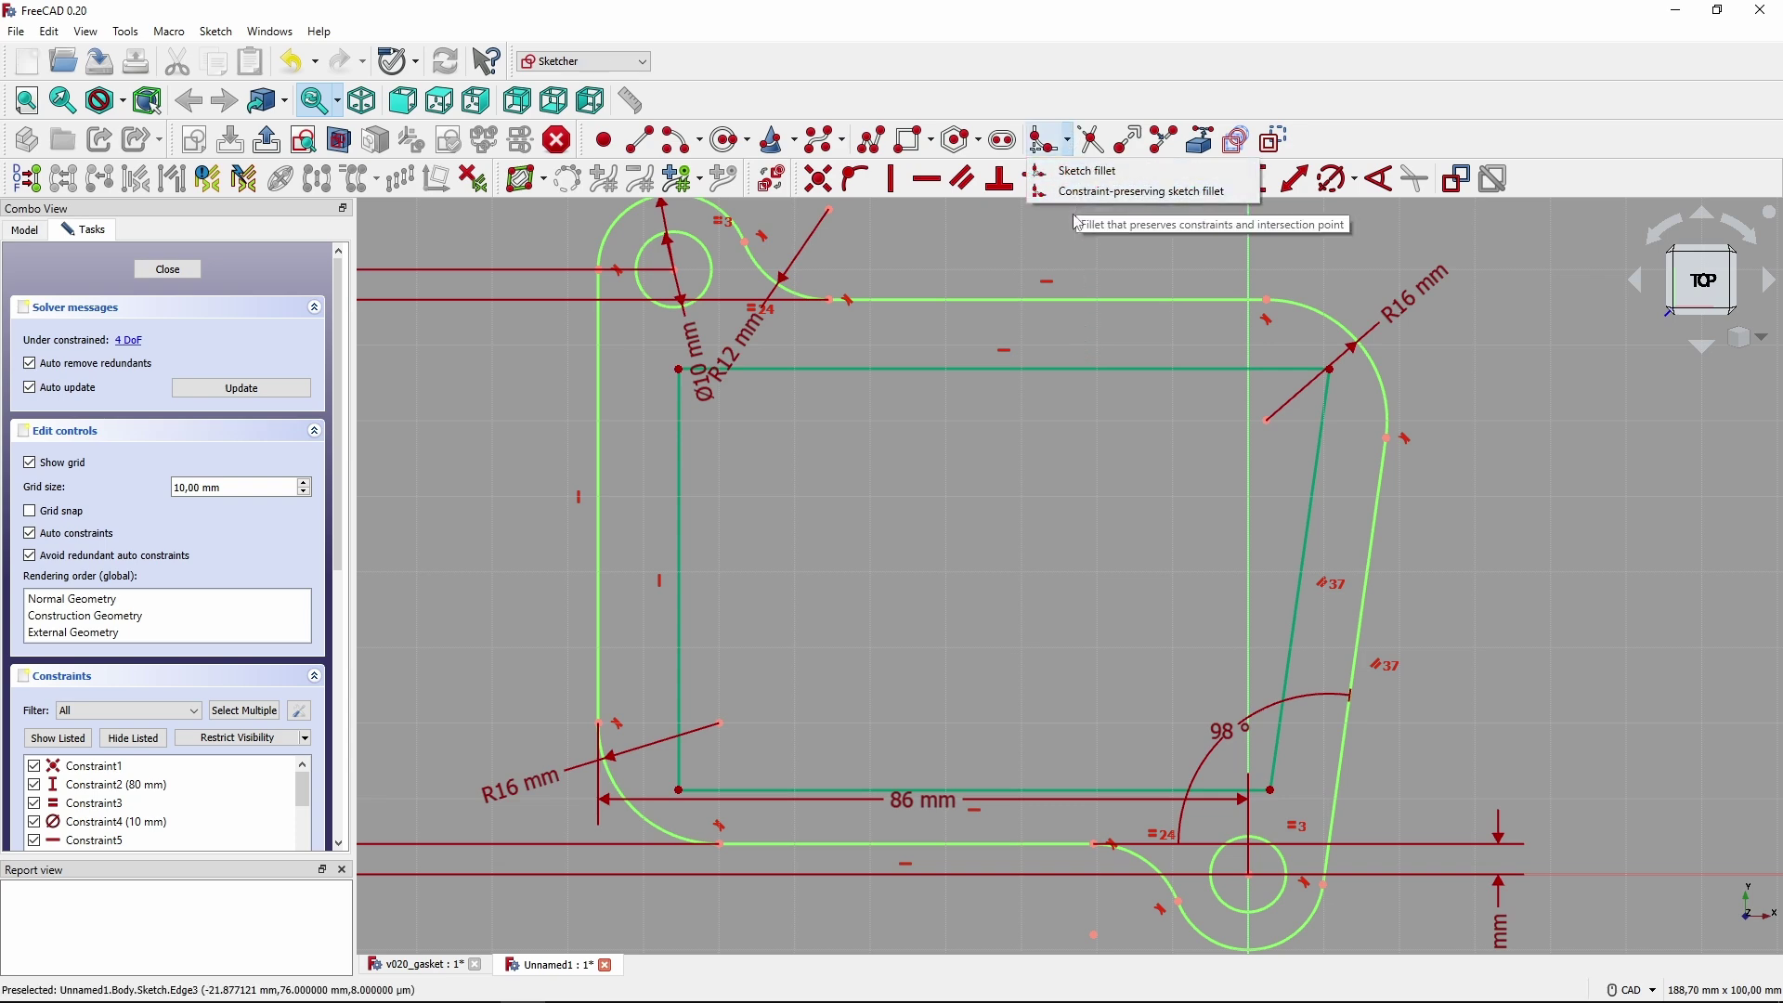
left_click(1079, 195)
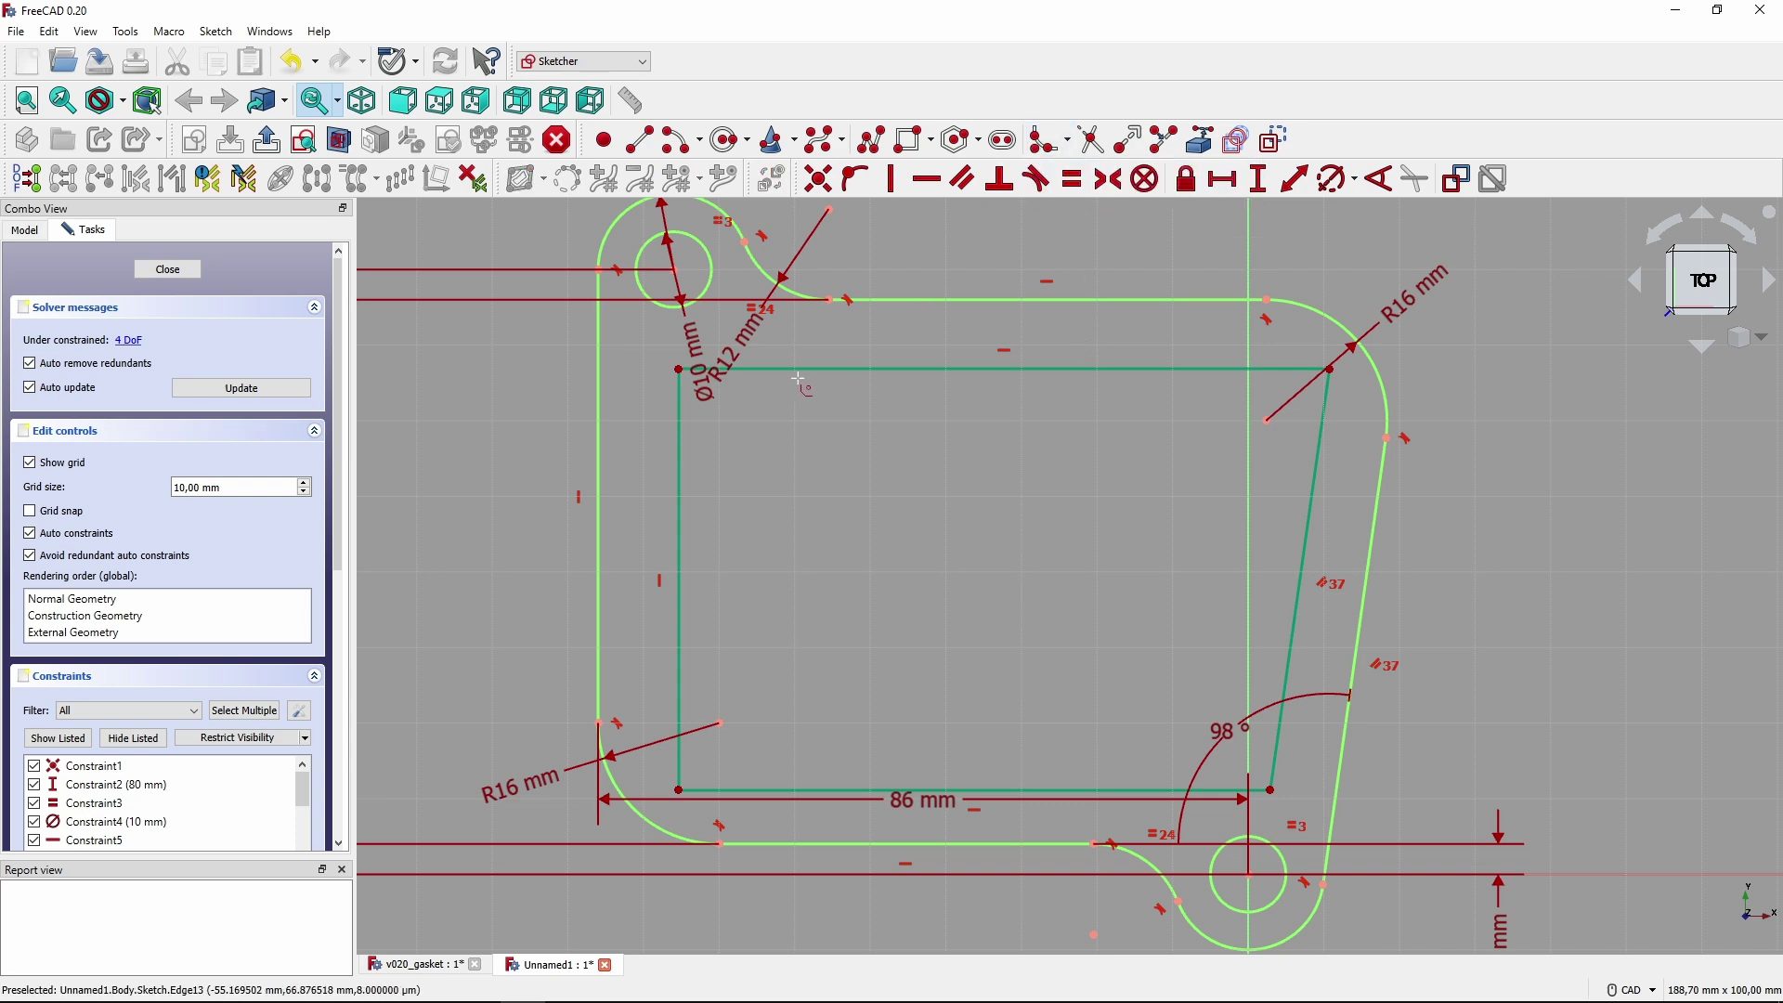
left_click(674, 449)
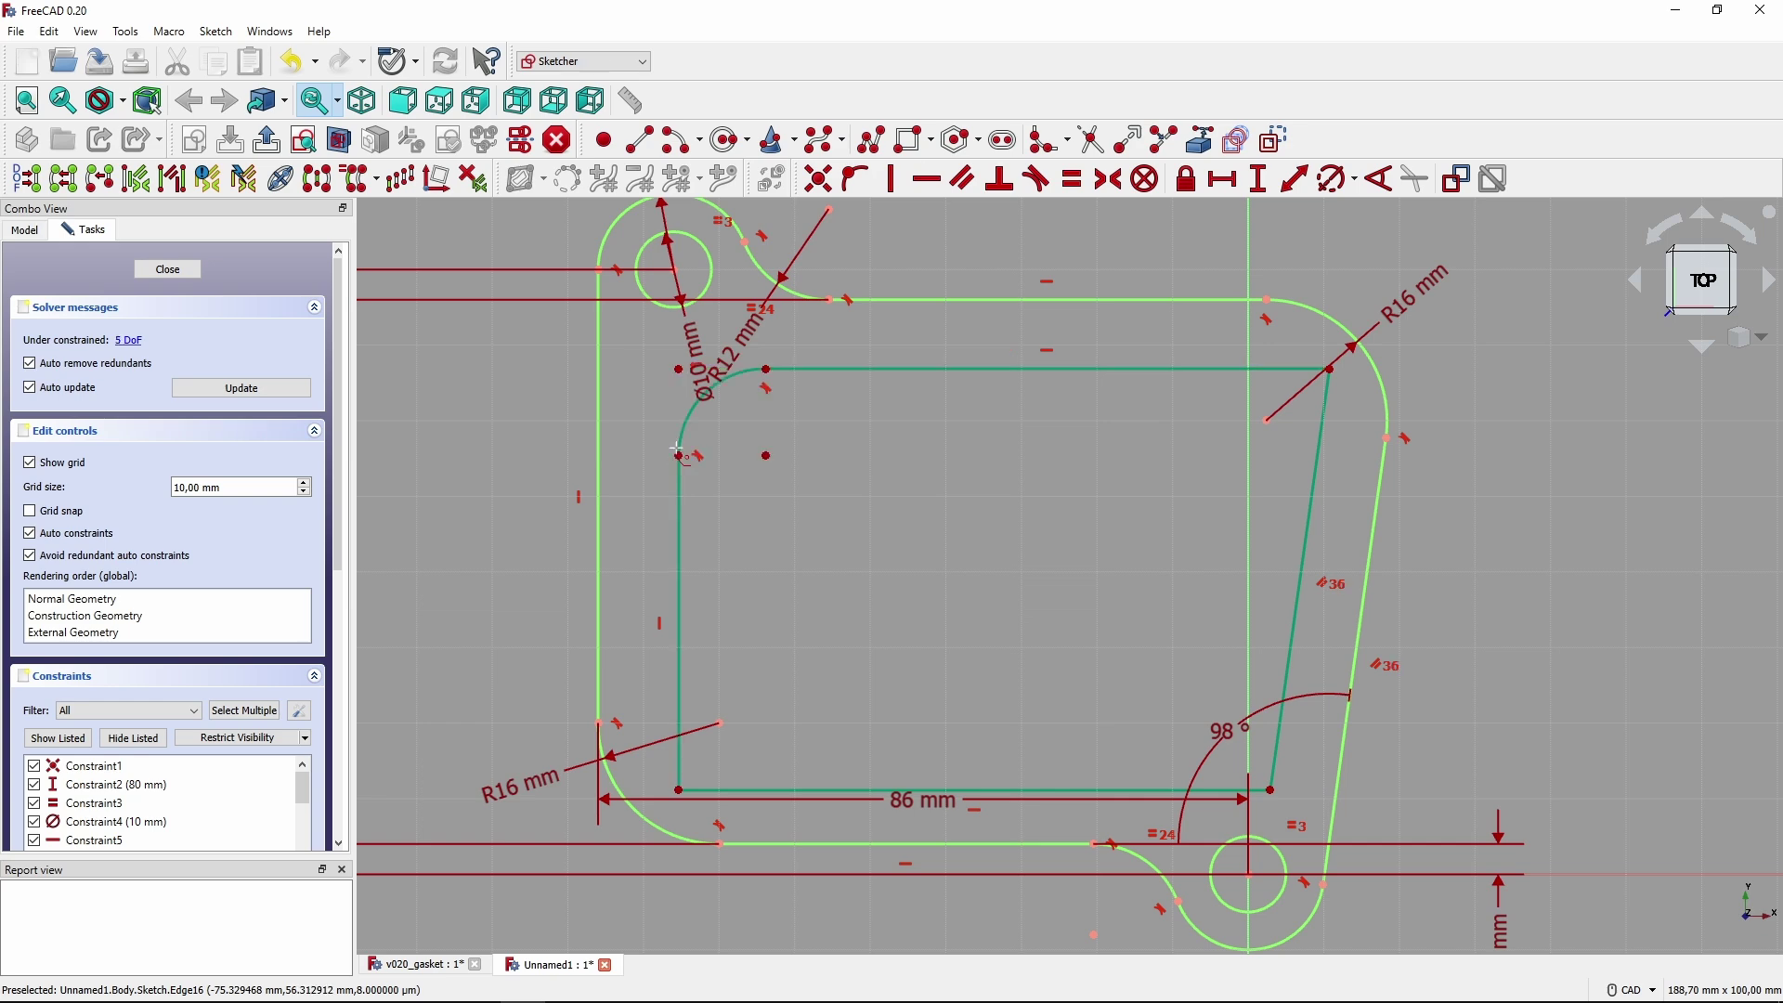
left_click(1237, 369)
left_click(1317, 441)
left_click(1180, 789)
left_click(683, 734)
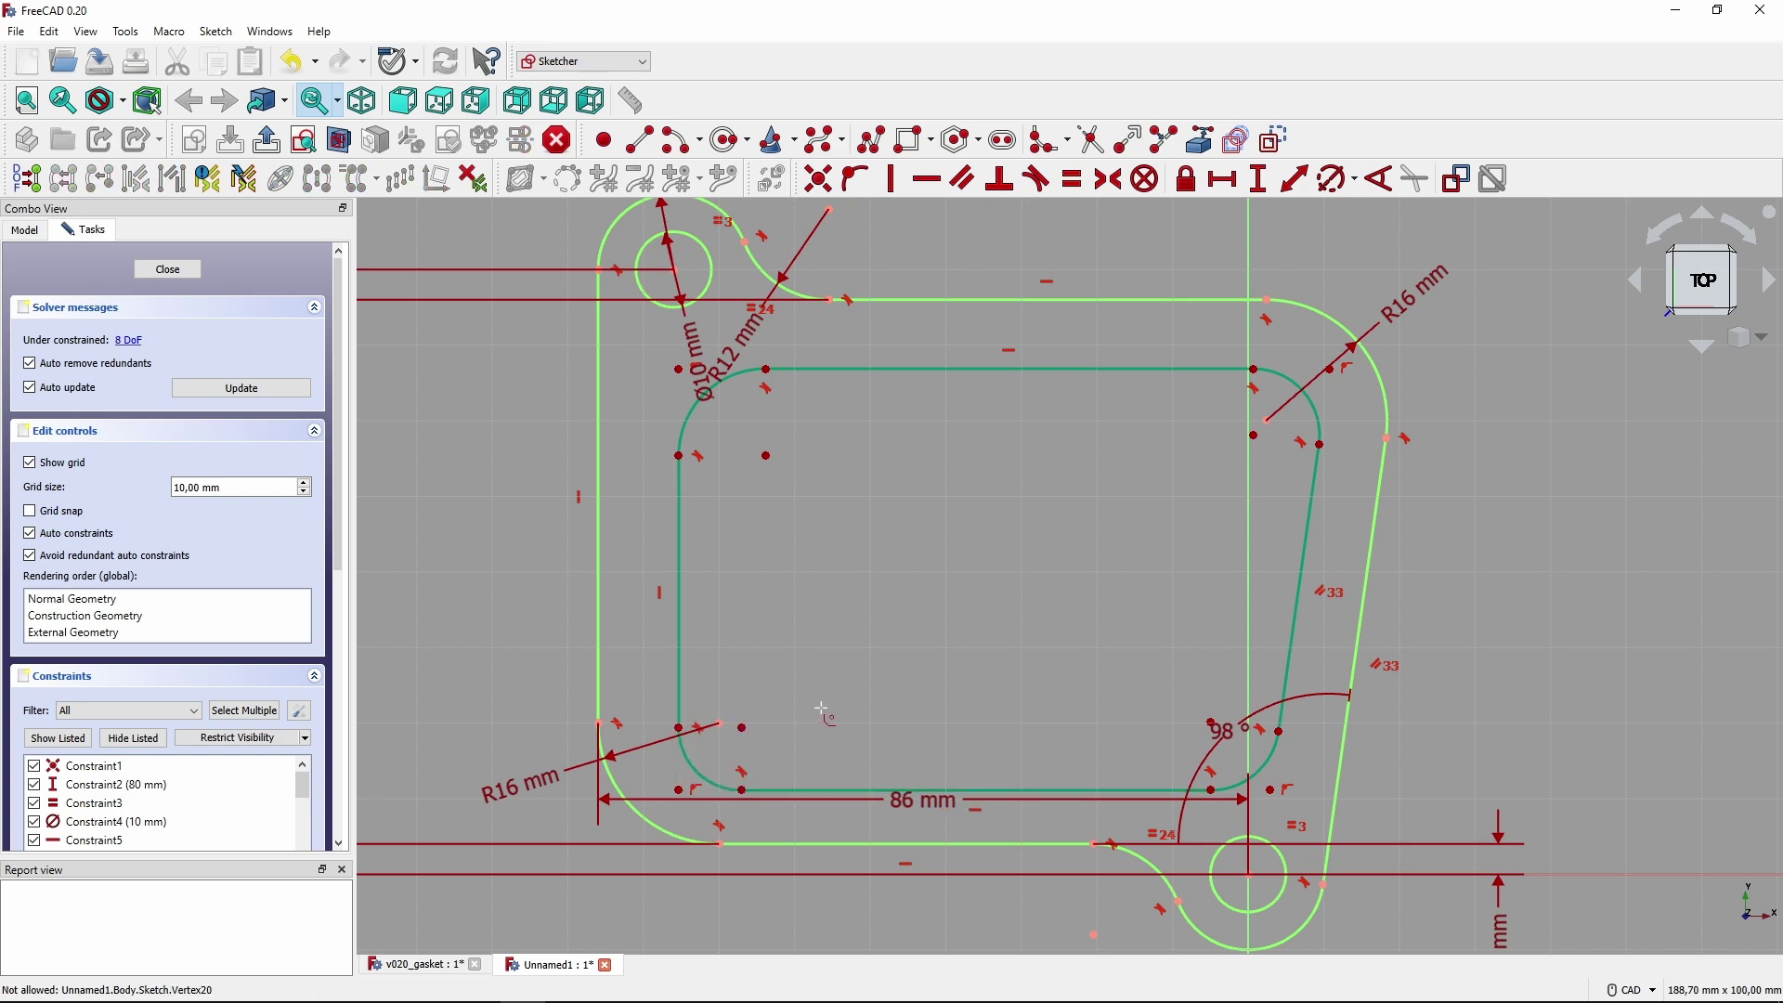
Browse the rectangle variants without choosing, then shift the top-left fillet's end rightward.
left_click(931, 140)
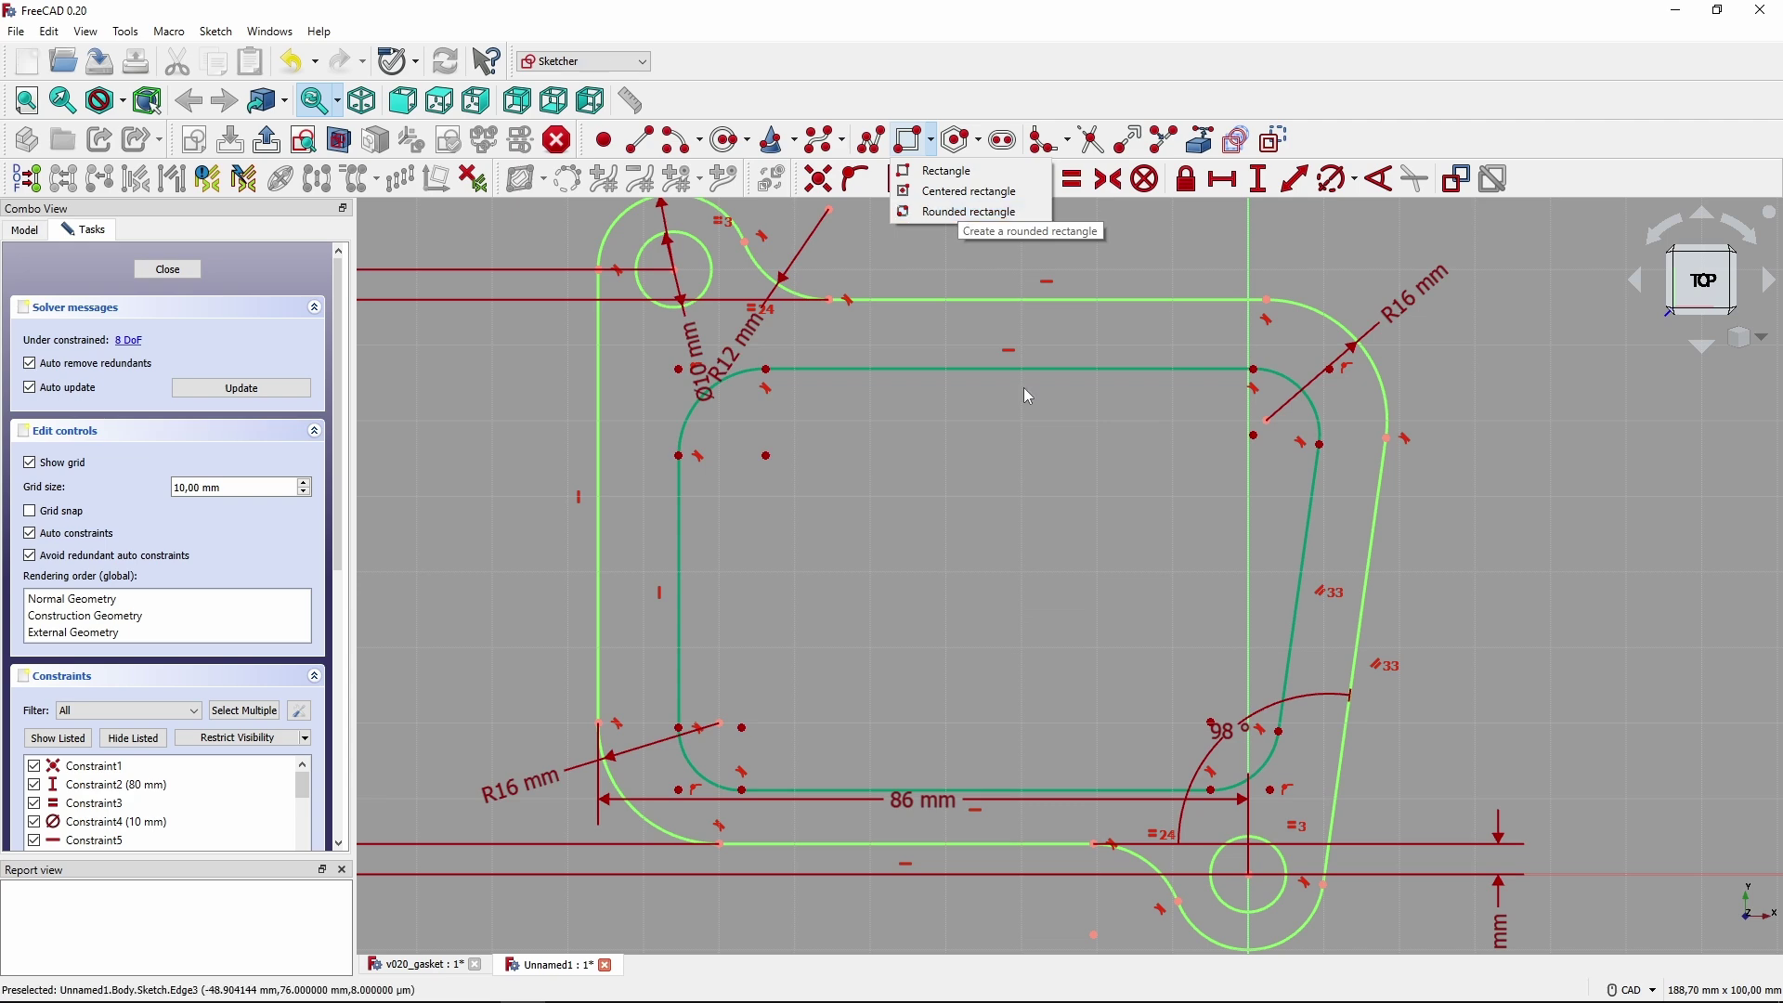
left_click(987, 504)
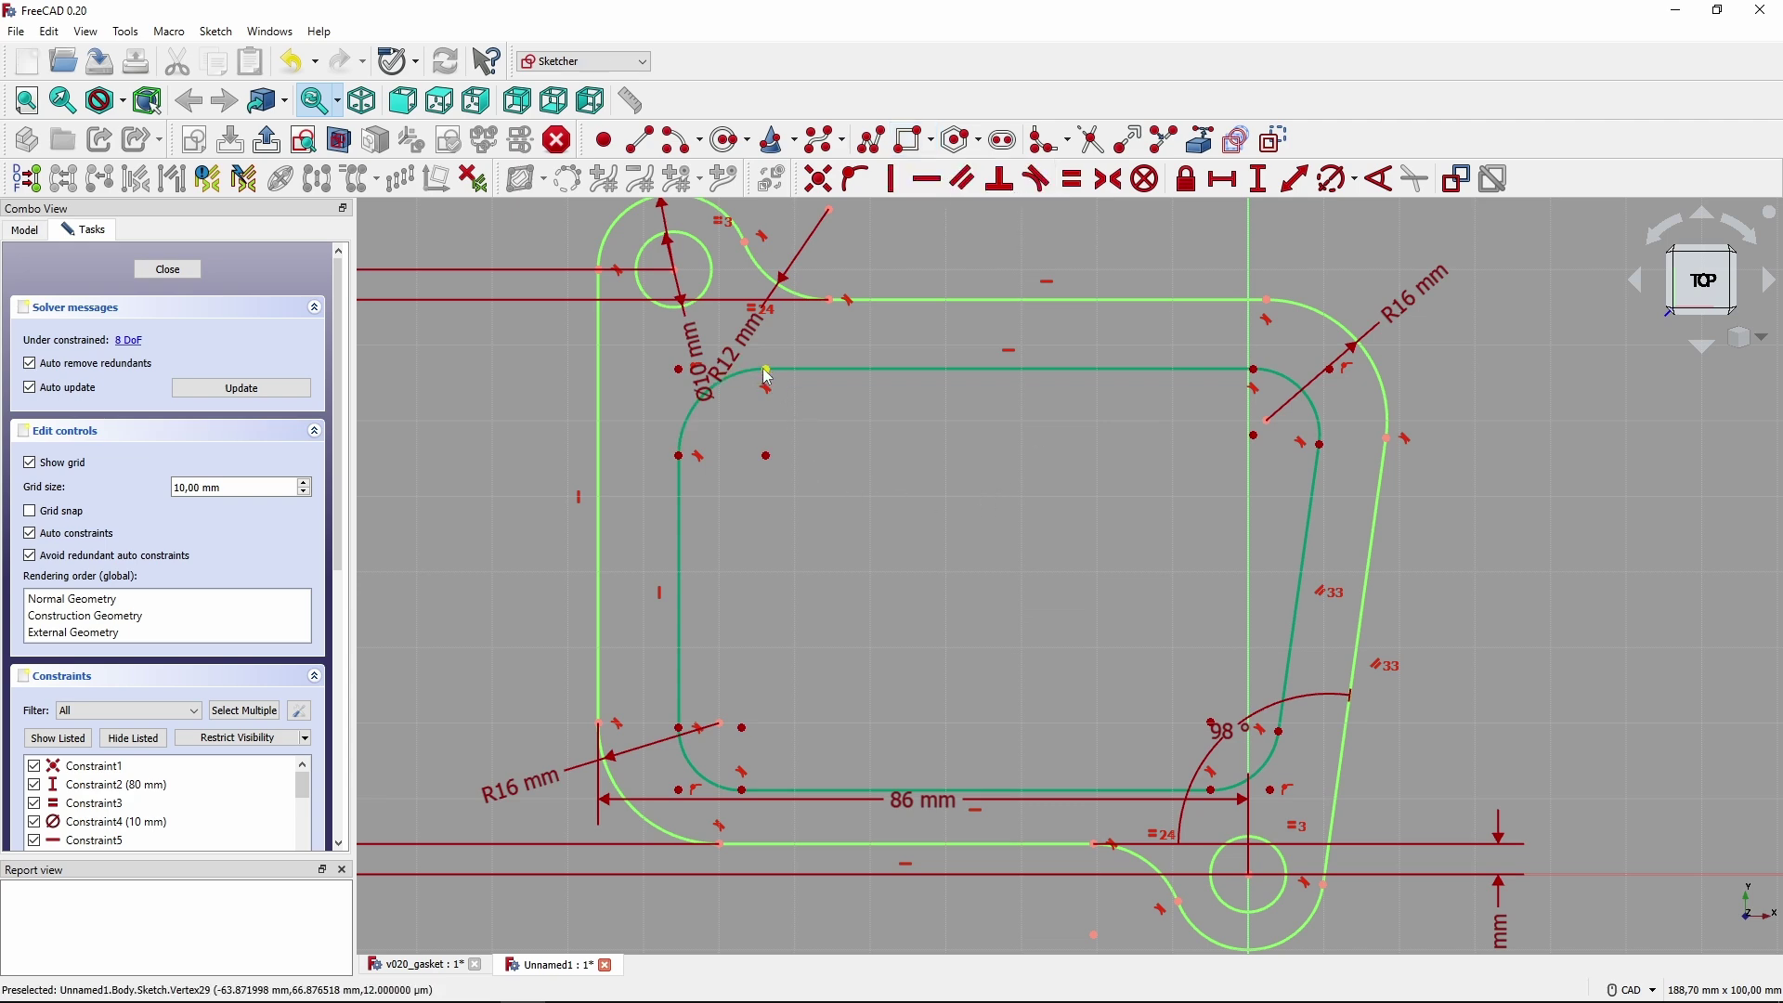
left_click_drag(767, 369, 550, 385)
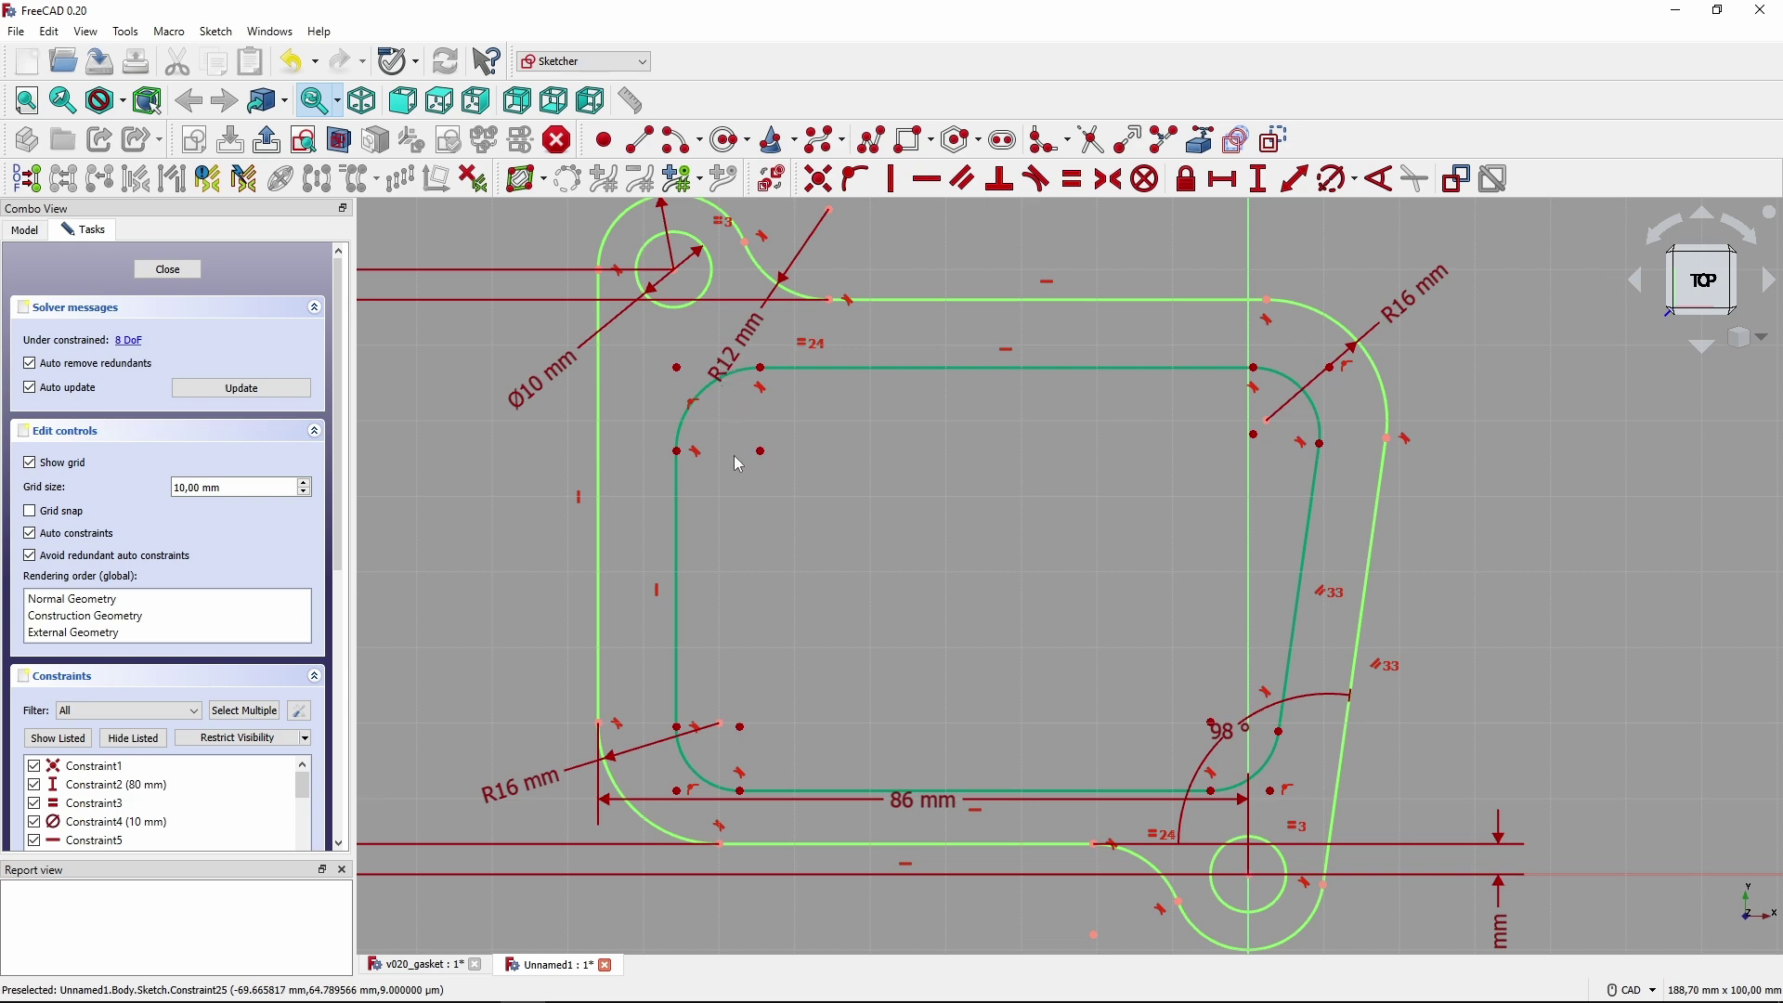
Set the inner top-left fillet radius to 12 mm and the bottom-right to 24 mm.
left_click(715, 385)
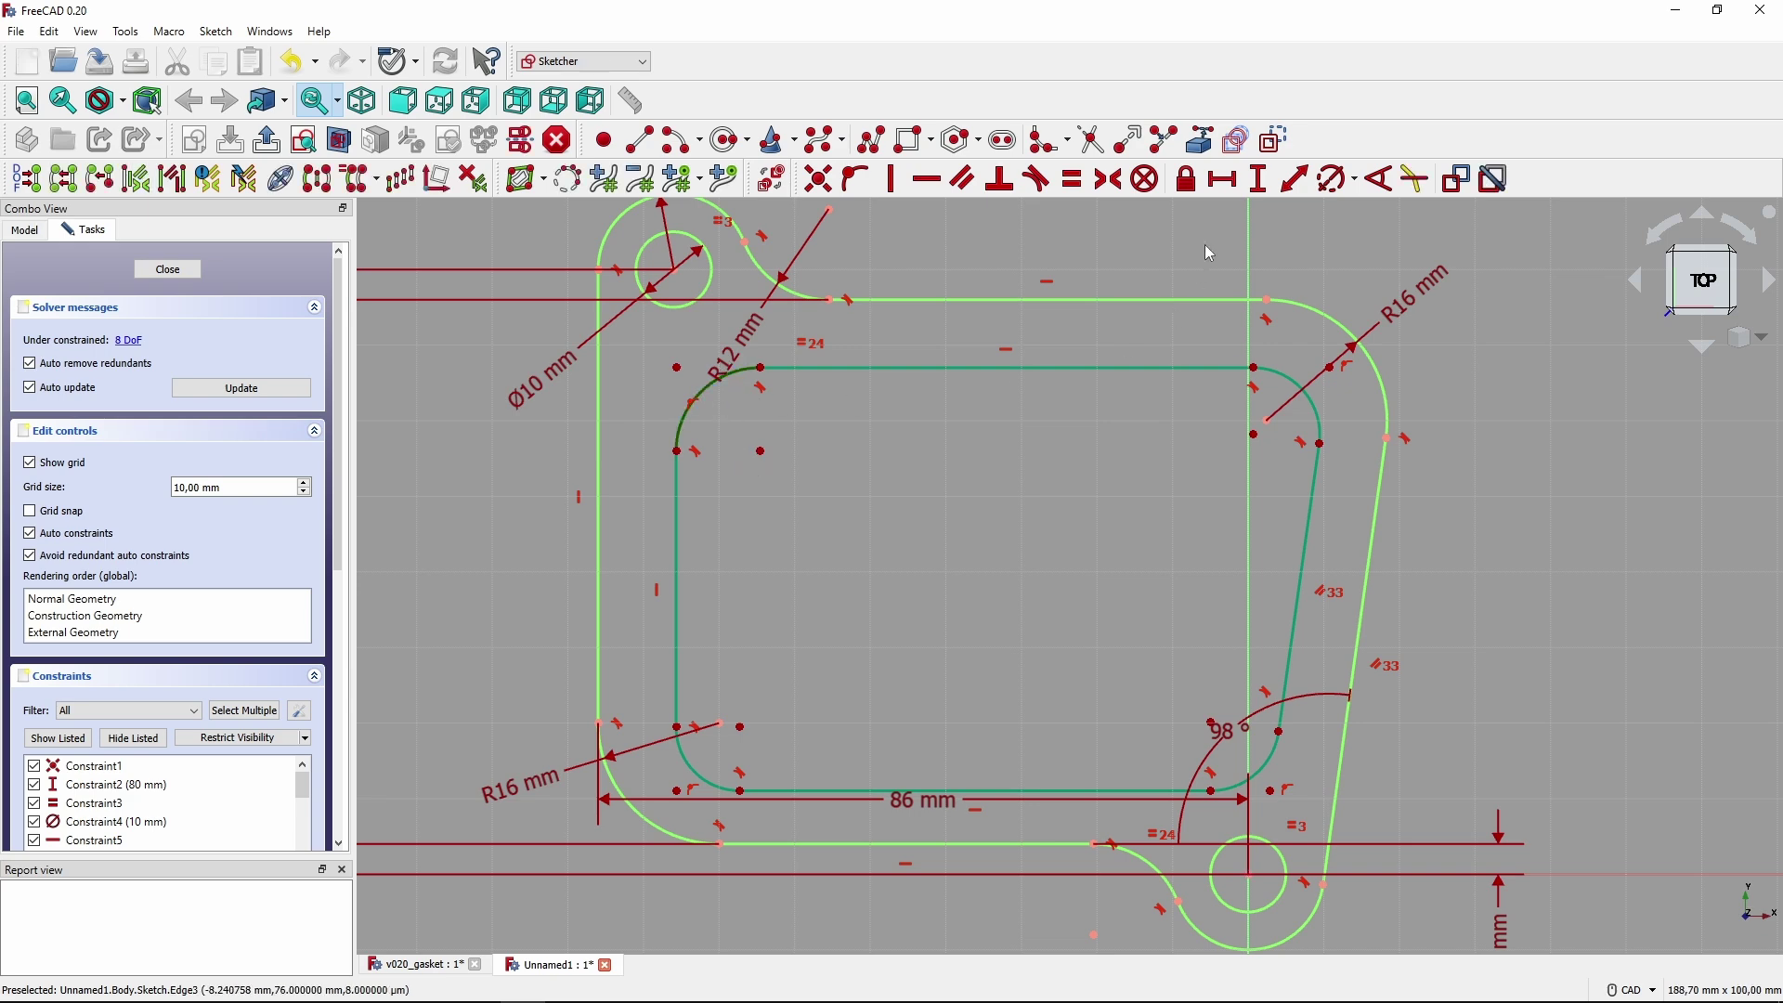
left_click(1315, 194)
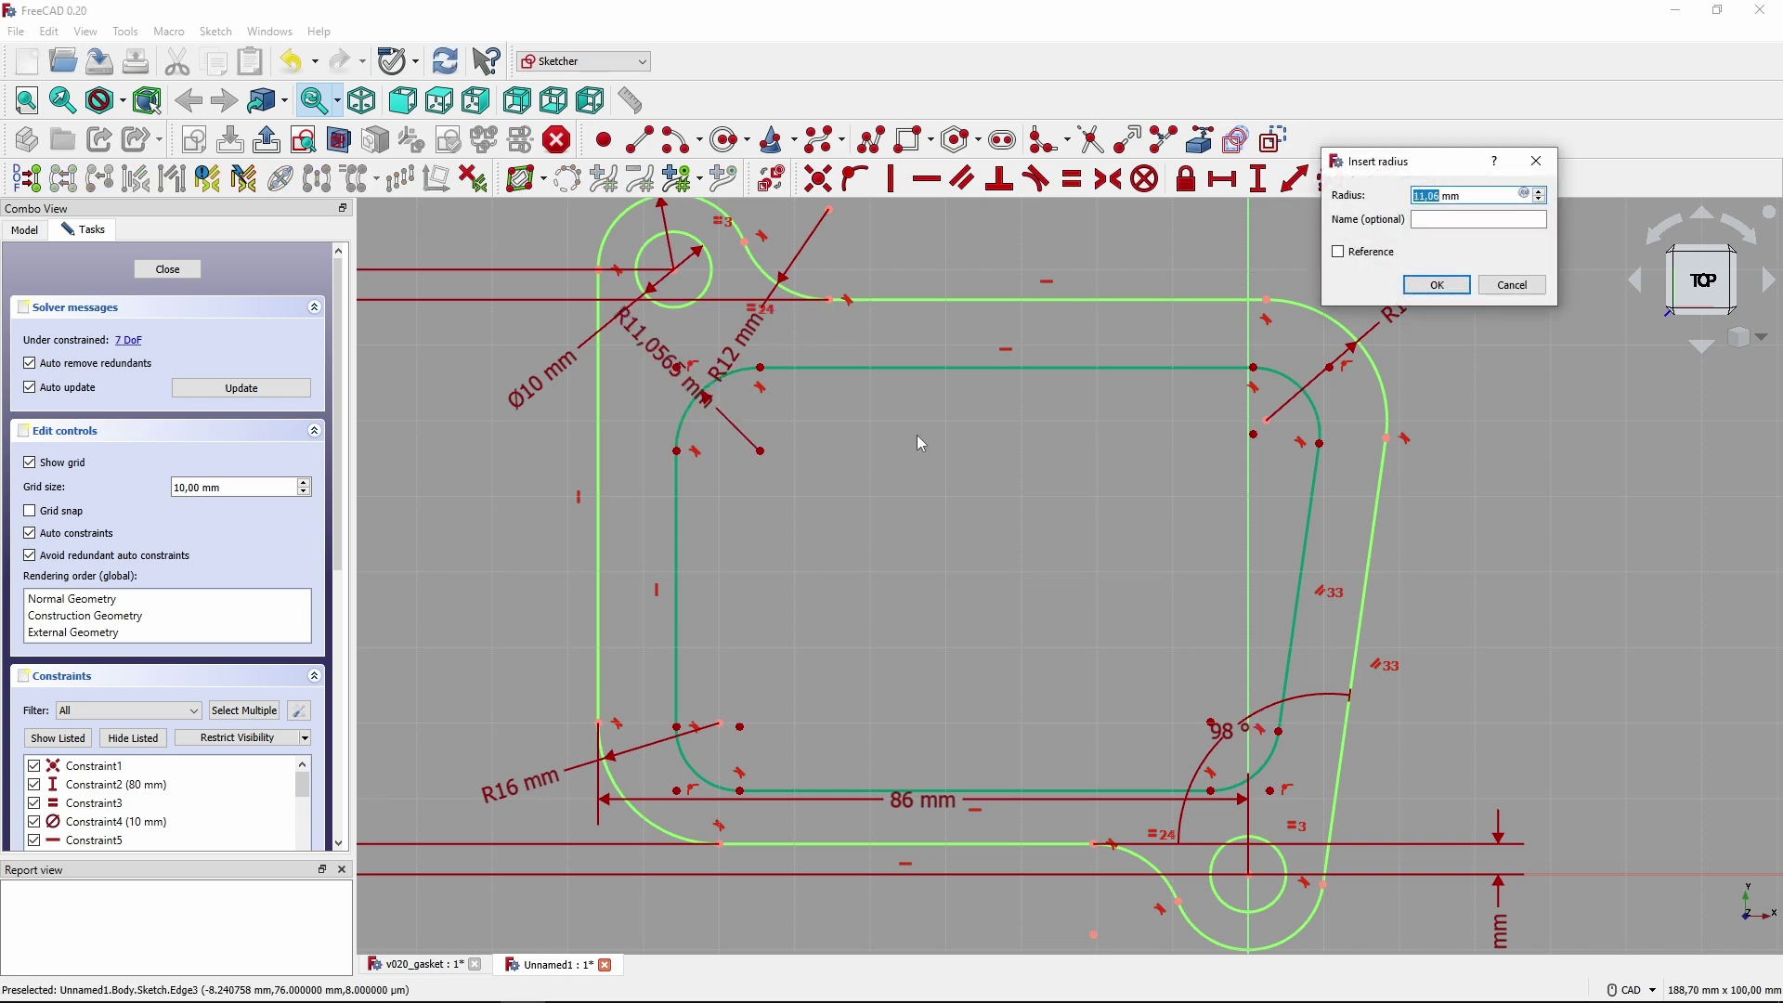
type("12")
key("Return")
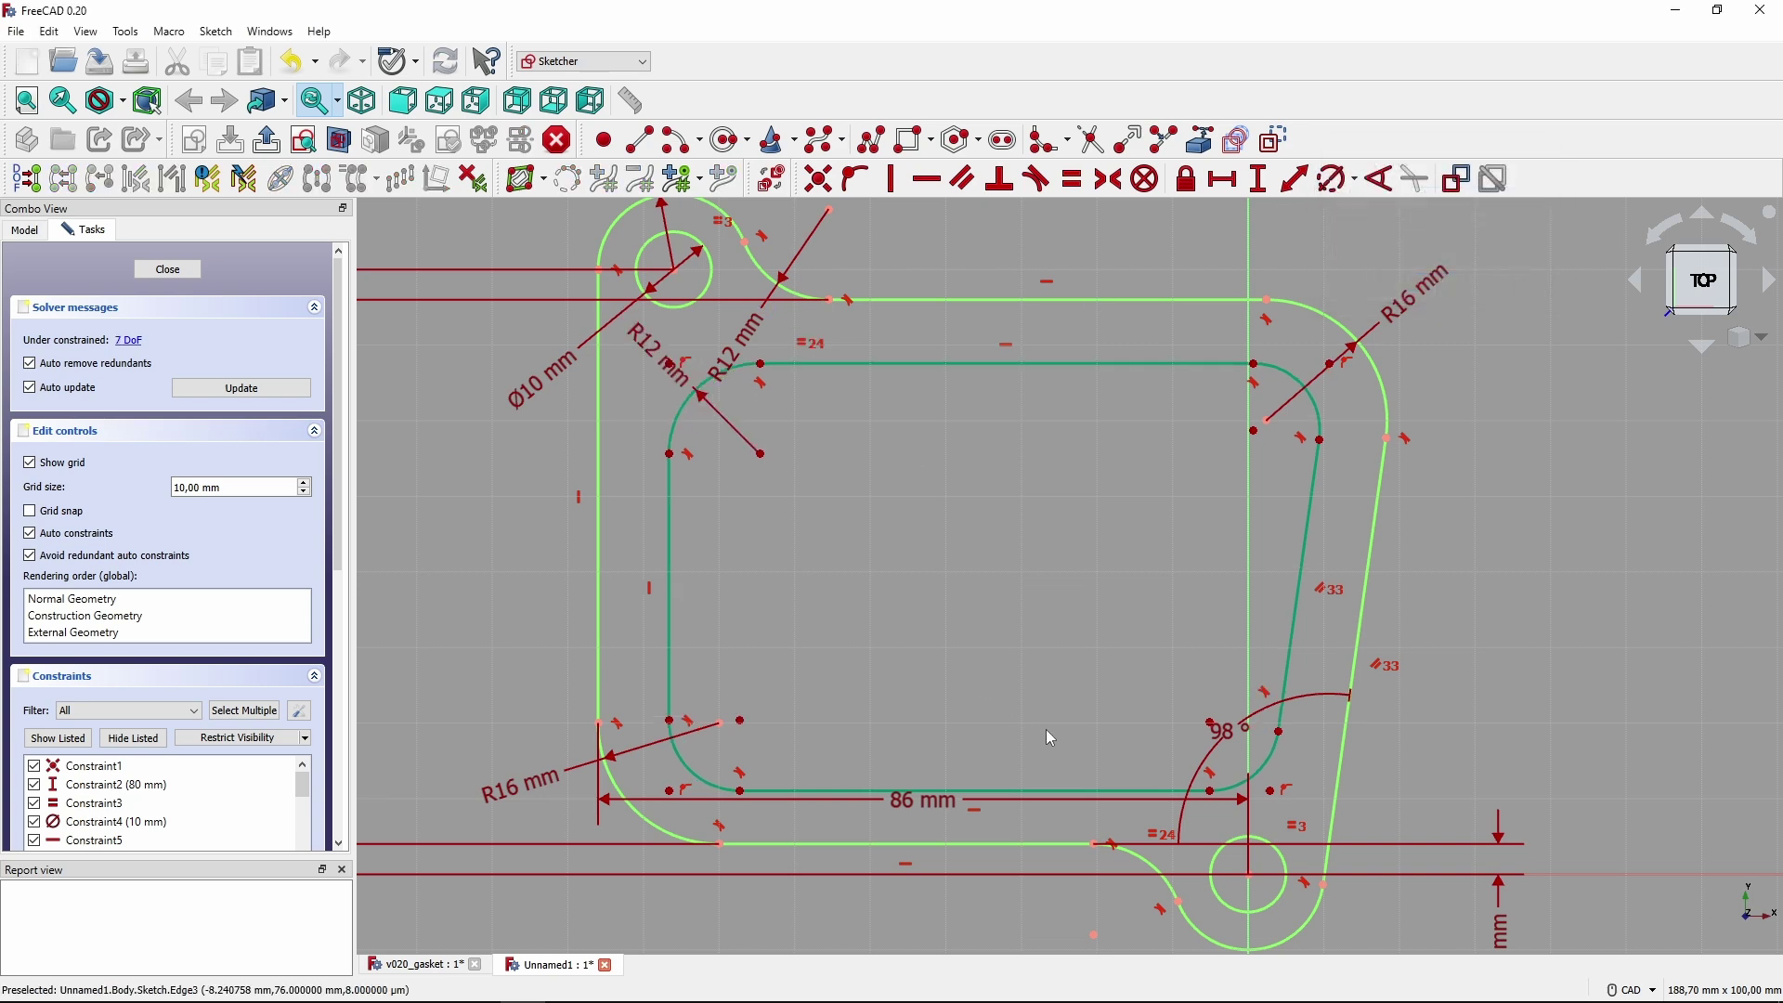
left_click(1256, 774)
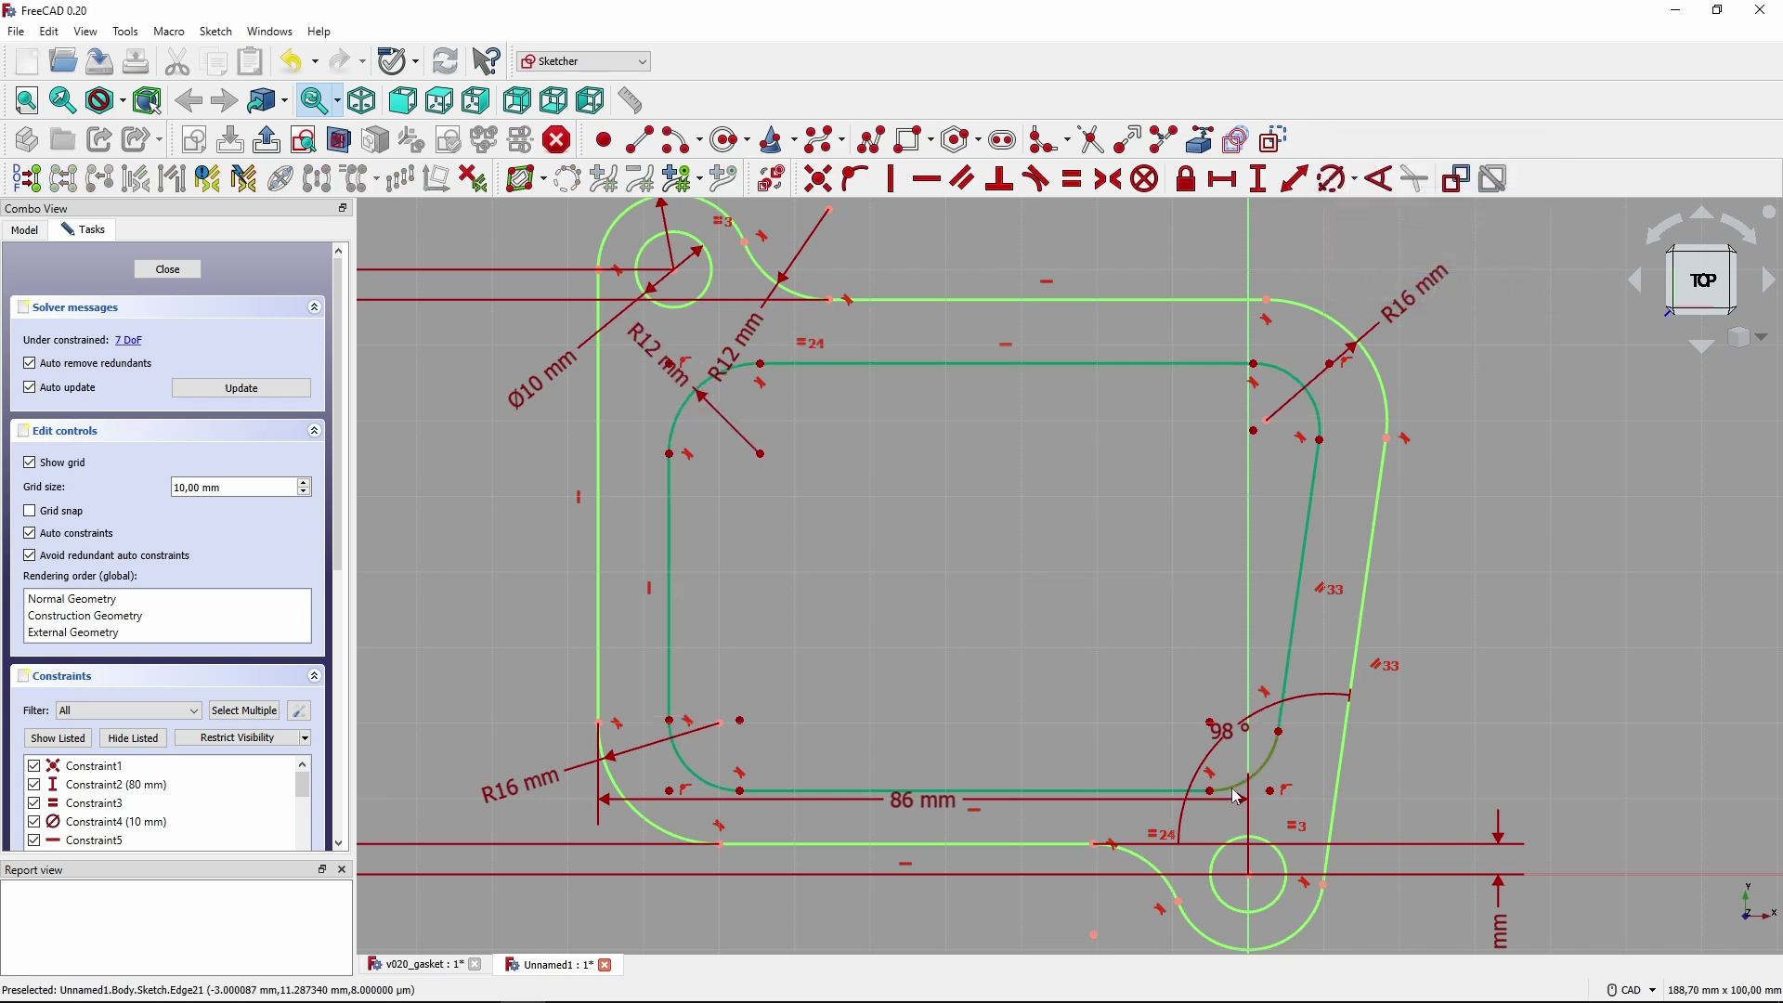
left_click(1342, 184)
type("24")
key("Return")
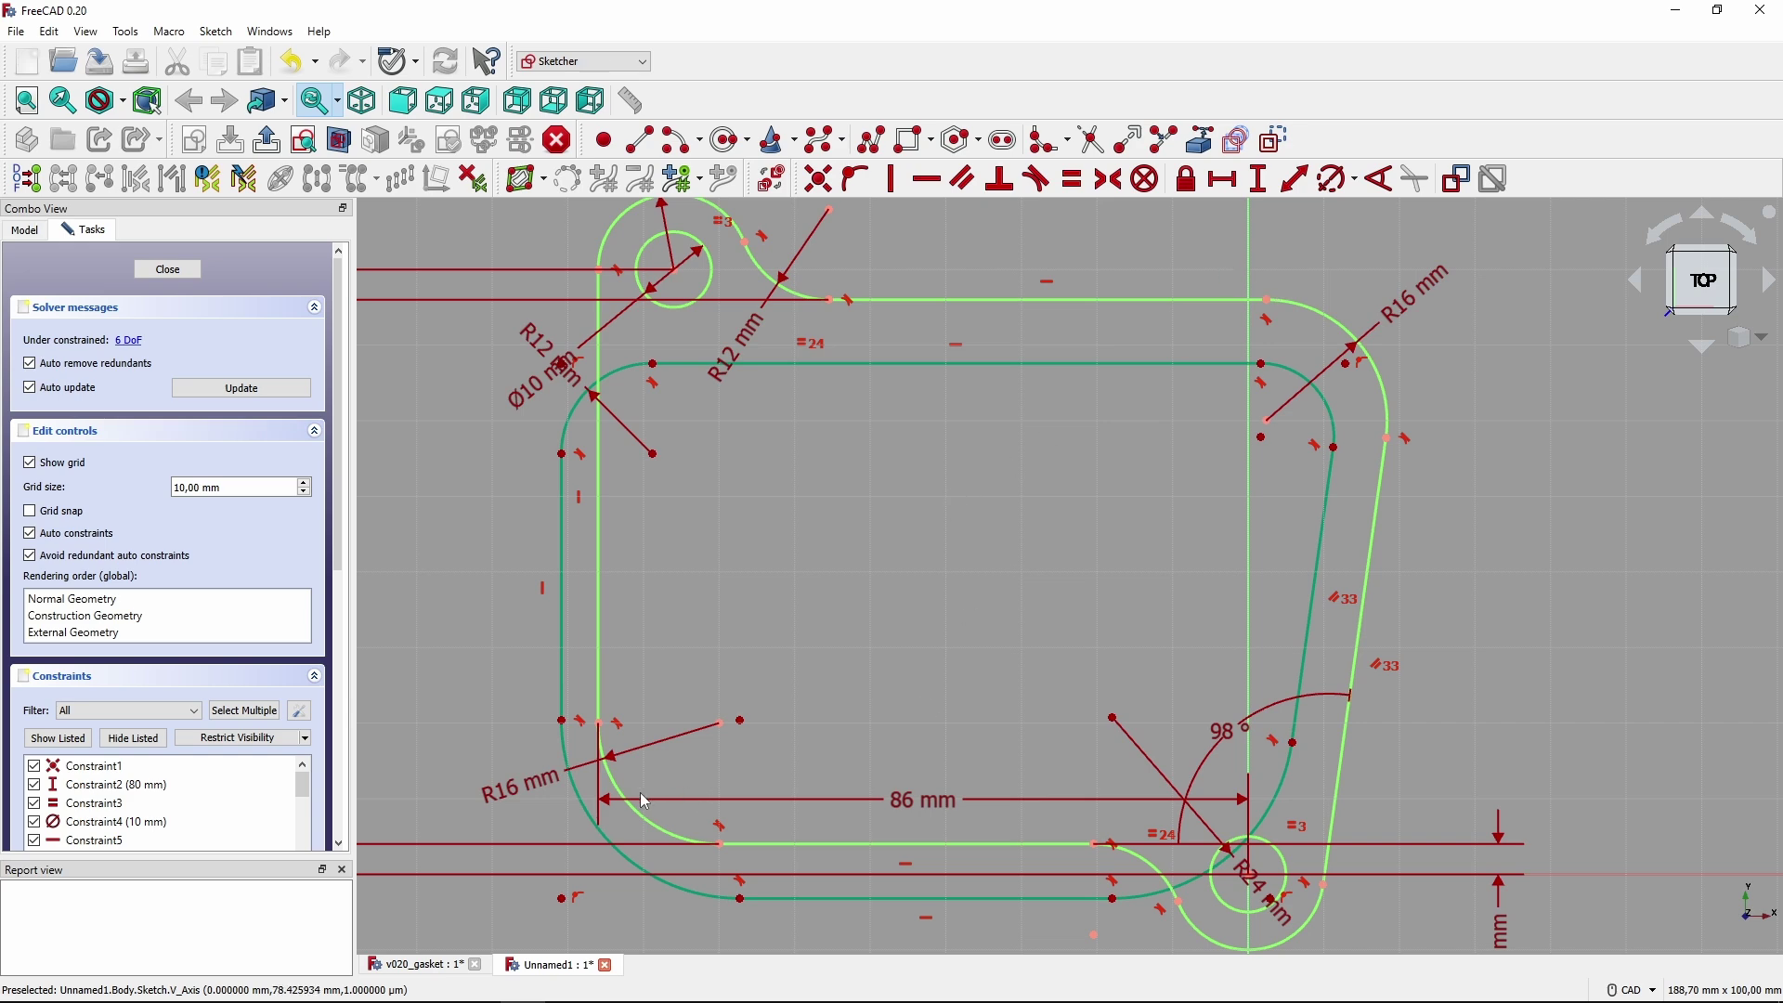
left_click_drag(612, 845, 736, 789)
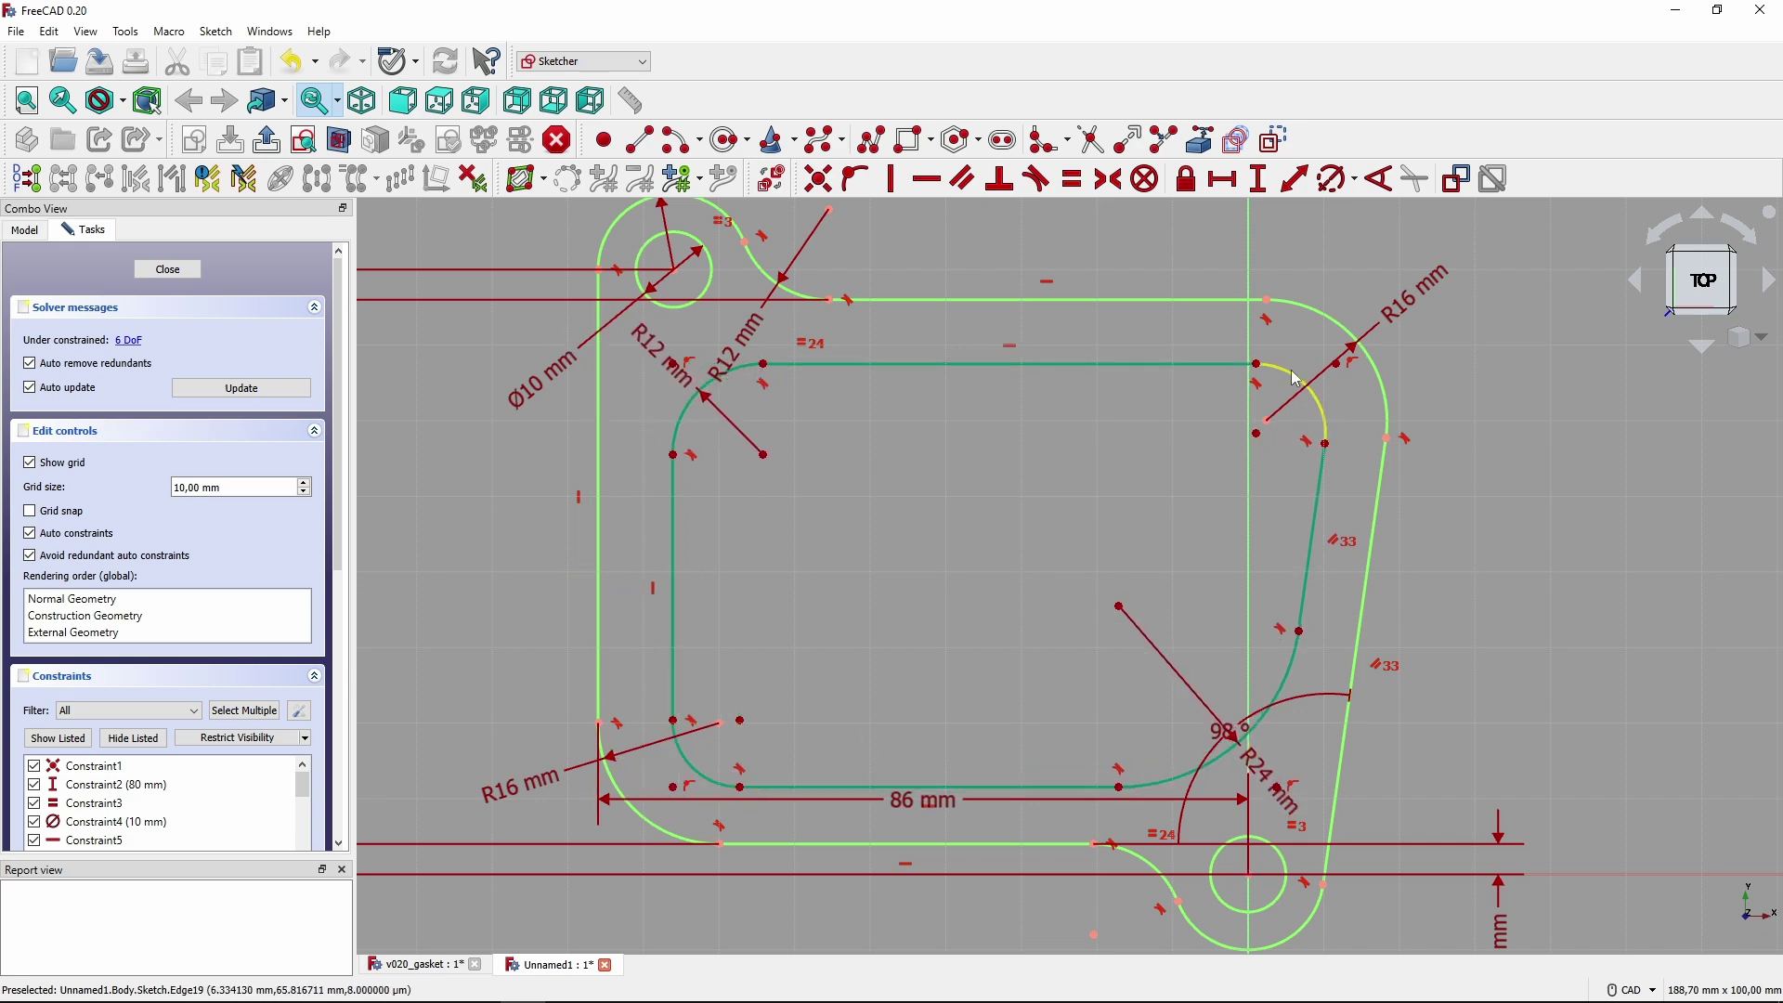
Join the inner fillet arcs' endpoints to the adjacent line endpoints with coincident constraints.
left_click(1274, 373)
left_click(1267, 420)
left_click(1257, 434)
left_click(818, 179)
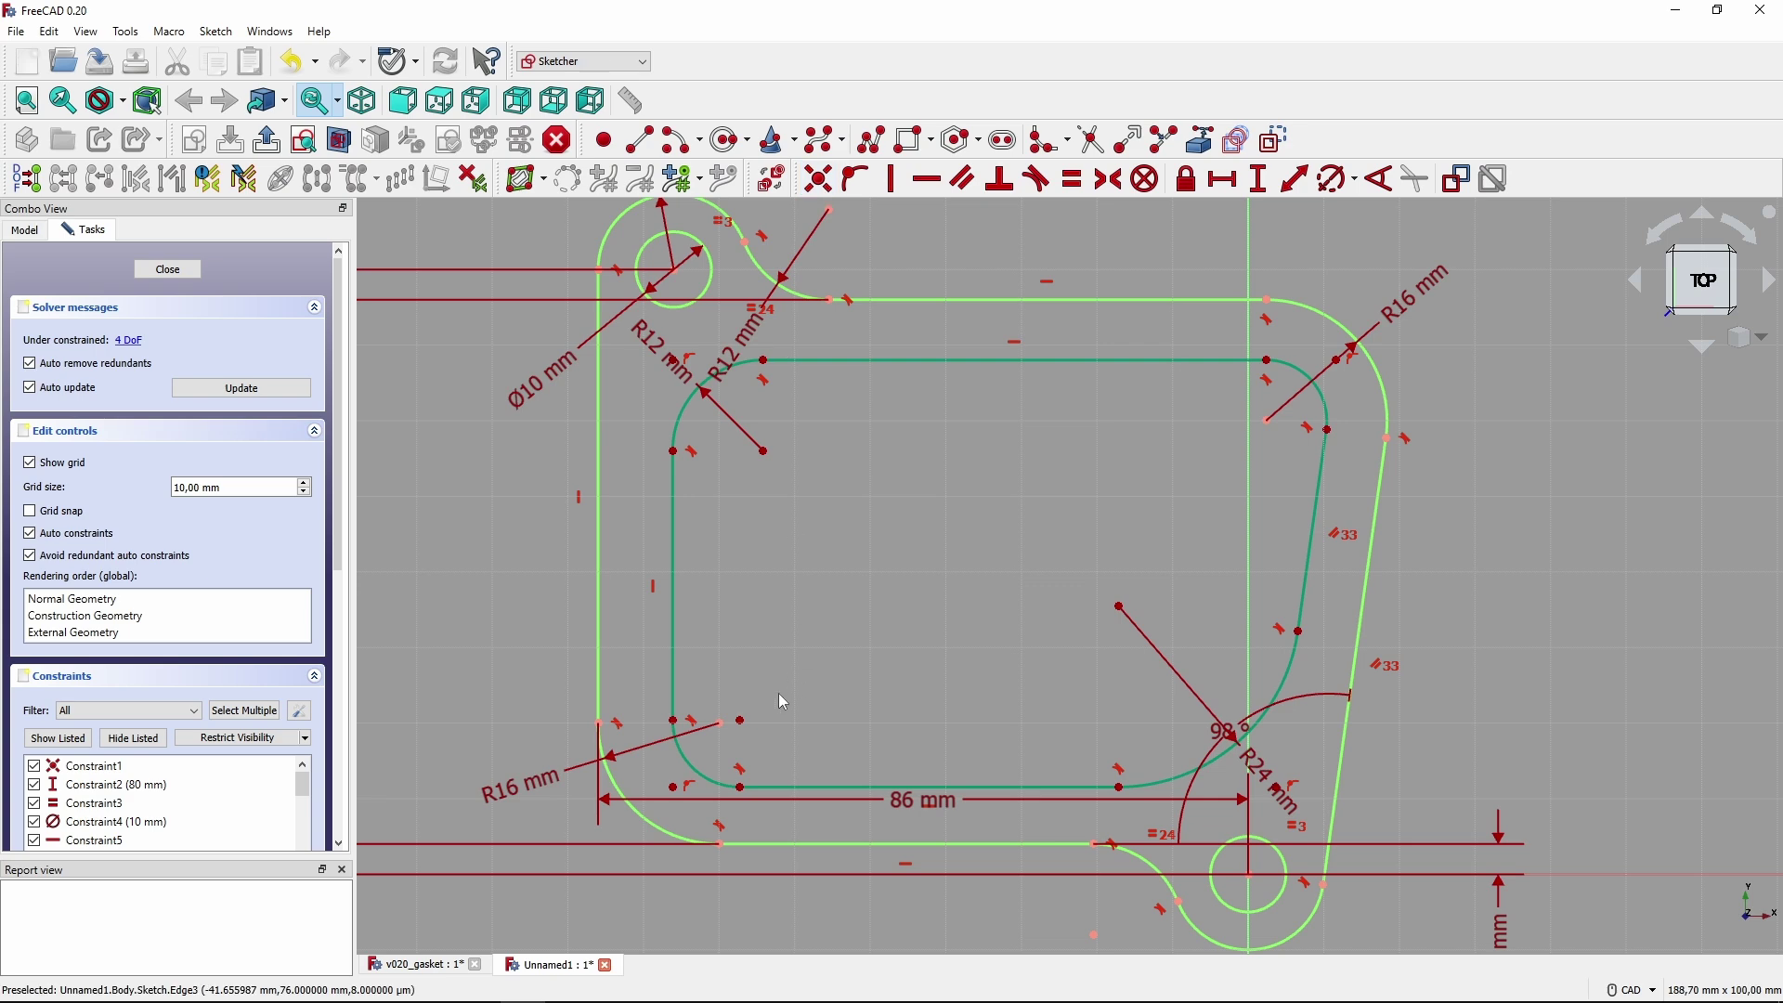
left_click(740, 719)
left_click(721, 723)
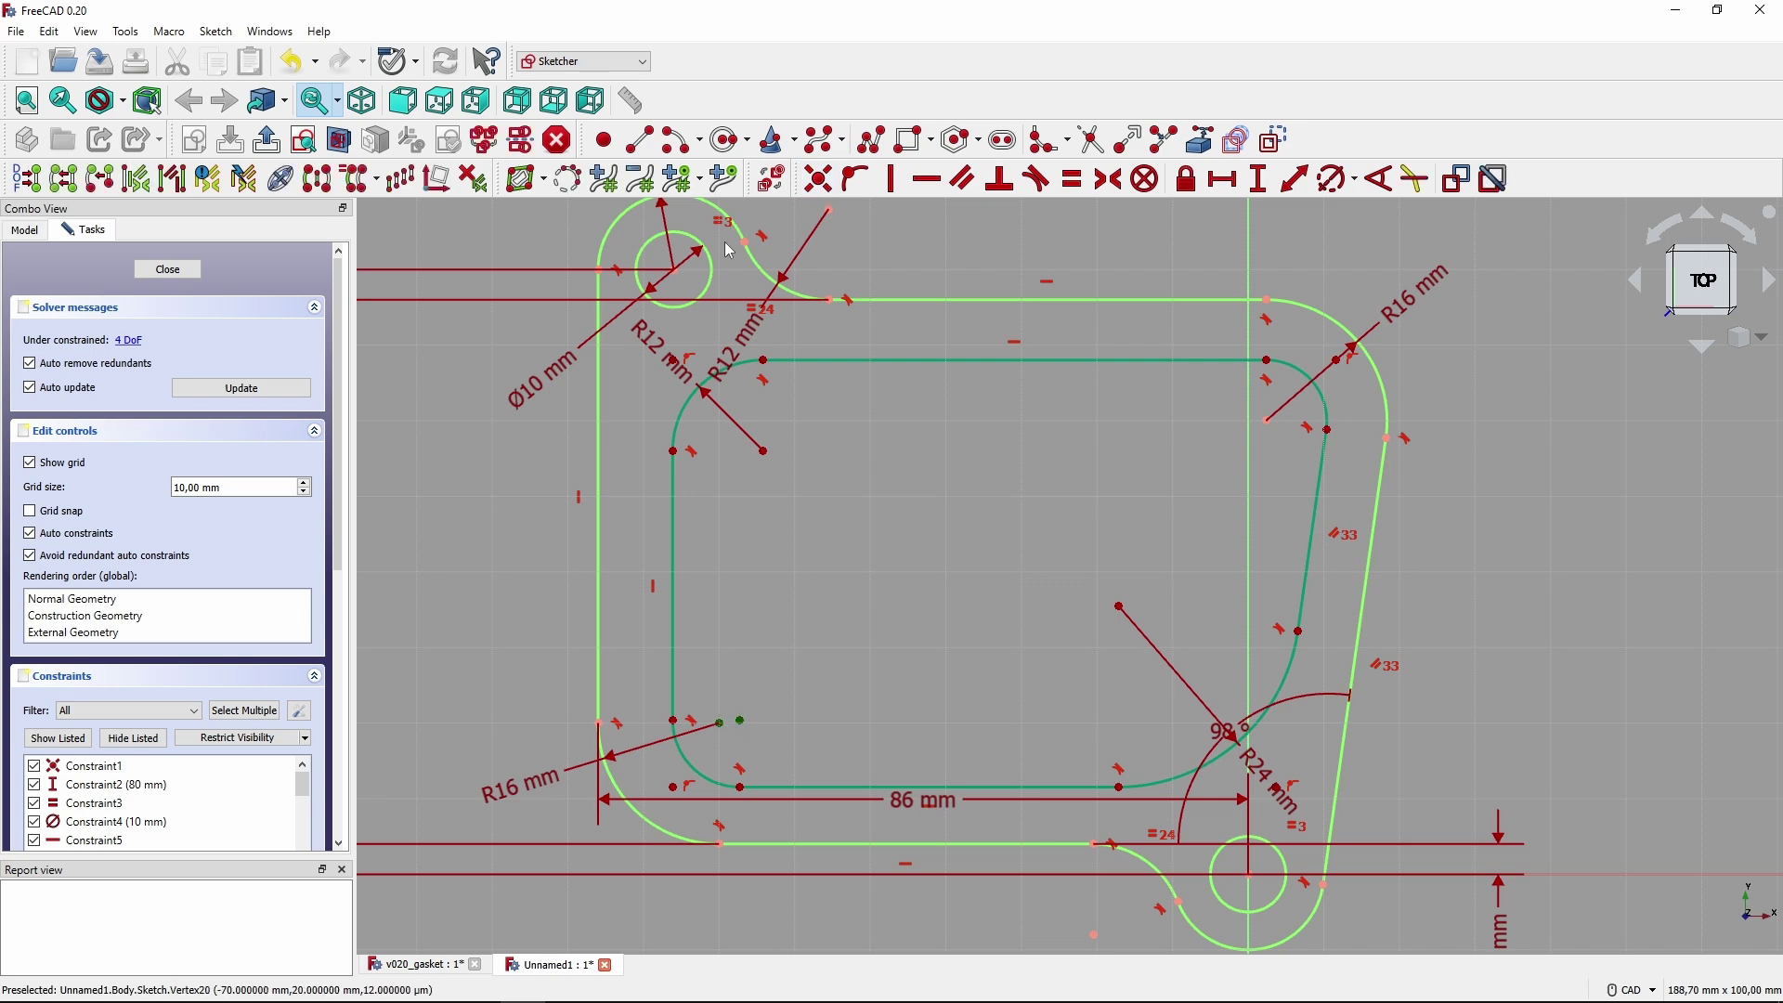
left_click(818, 178)
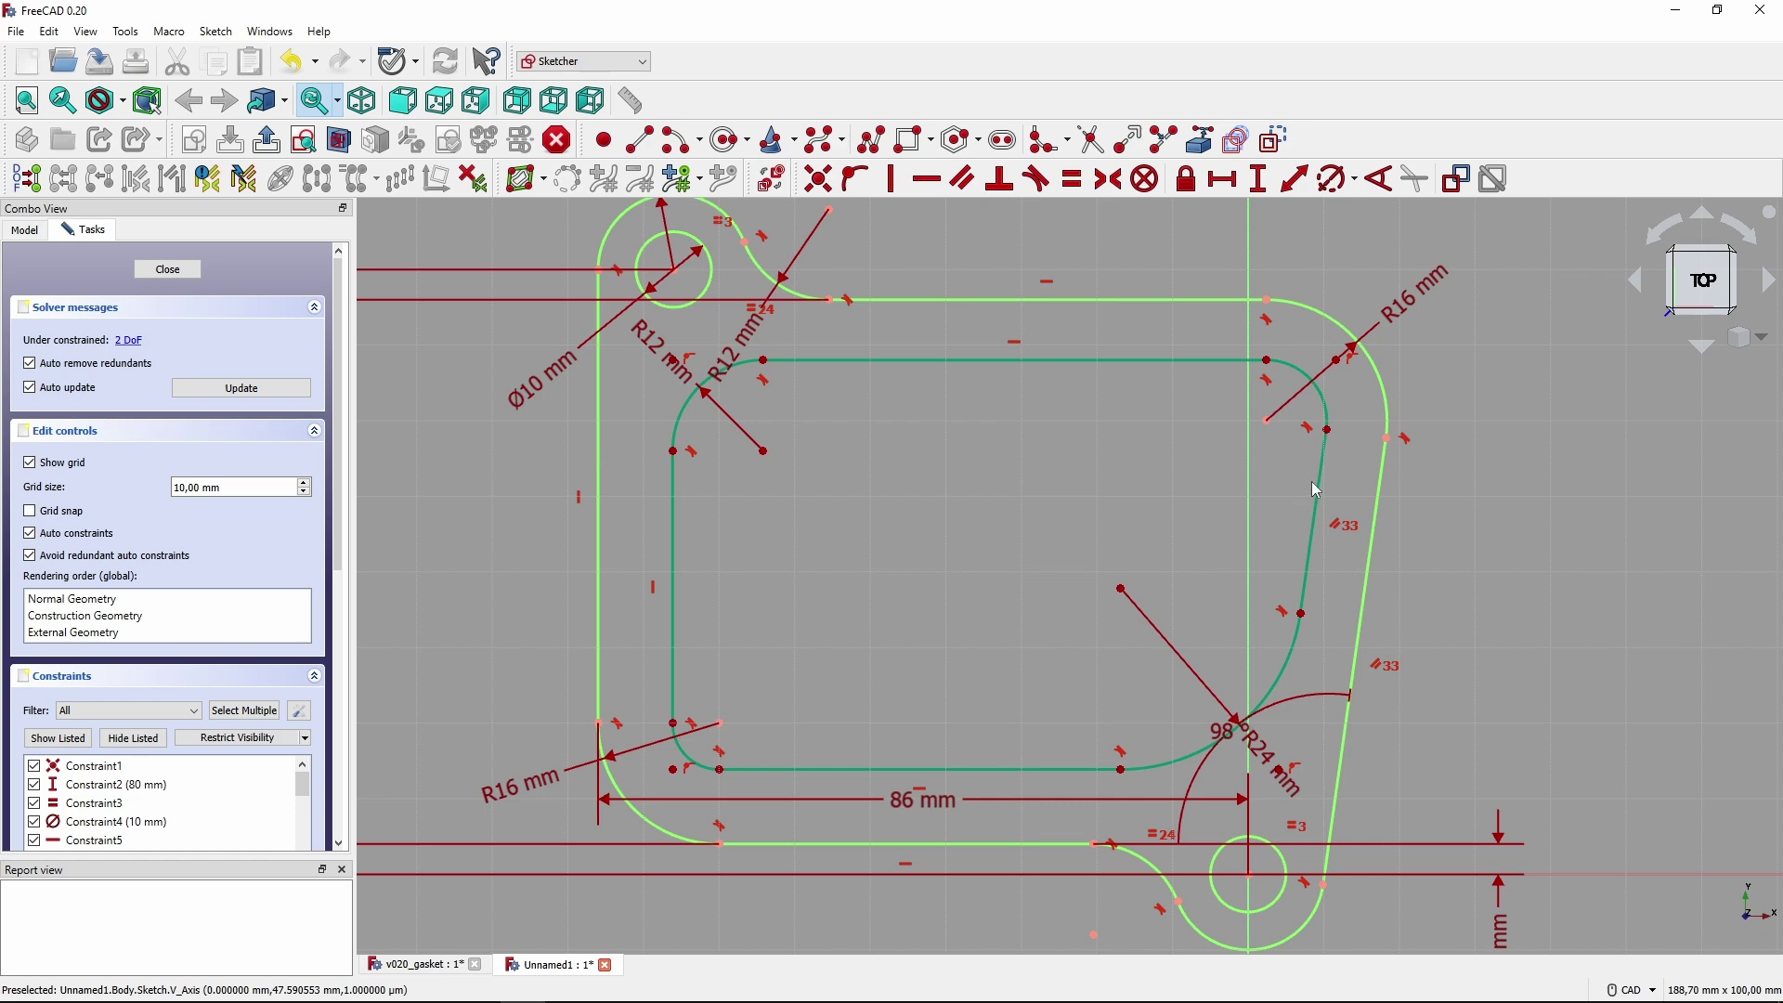
Fix the inner cutout's gap to the outer right edge at 6 mm.
left_click(1328, 431)
left_click(1378, 506)
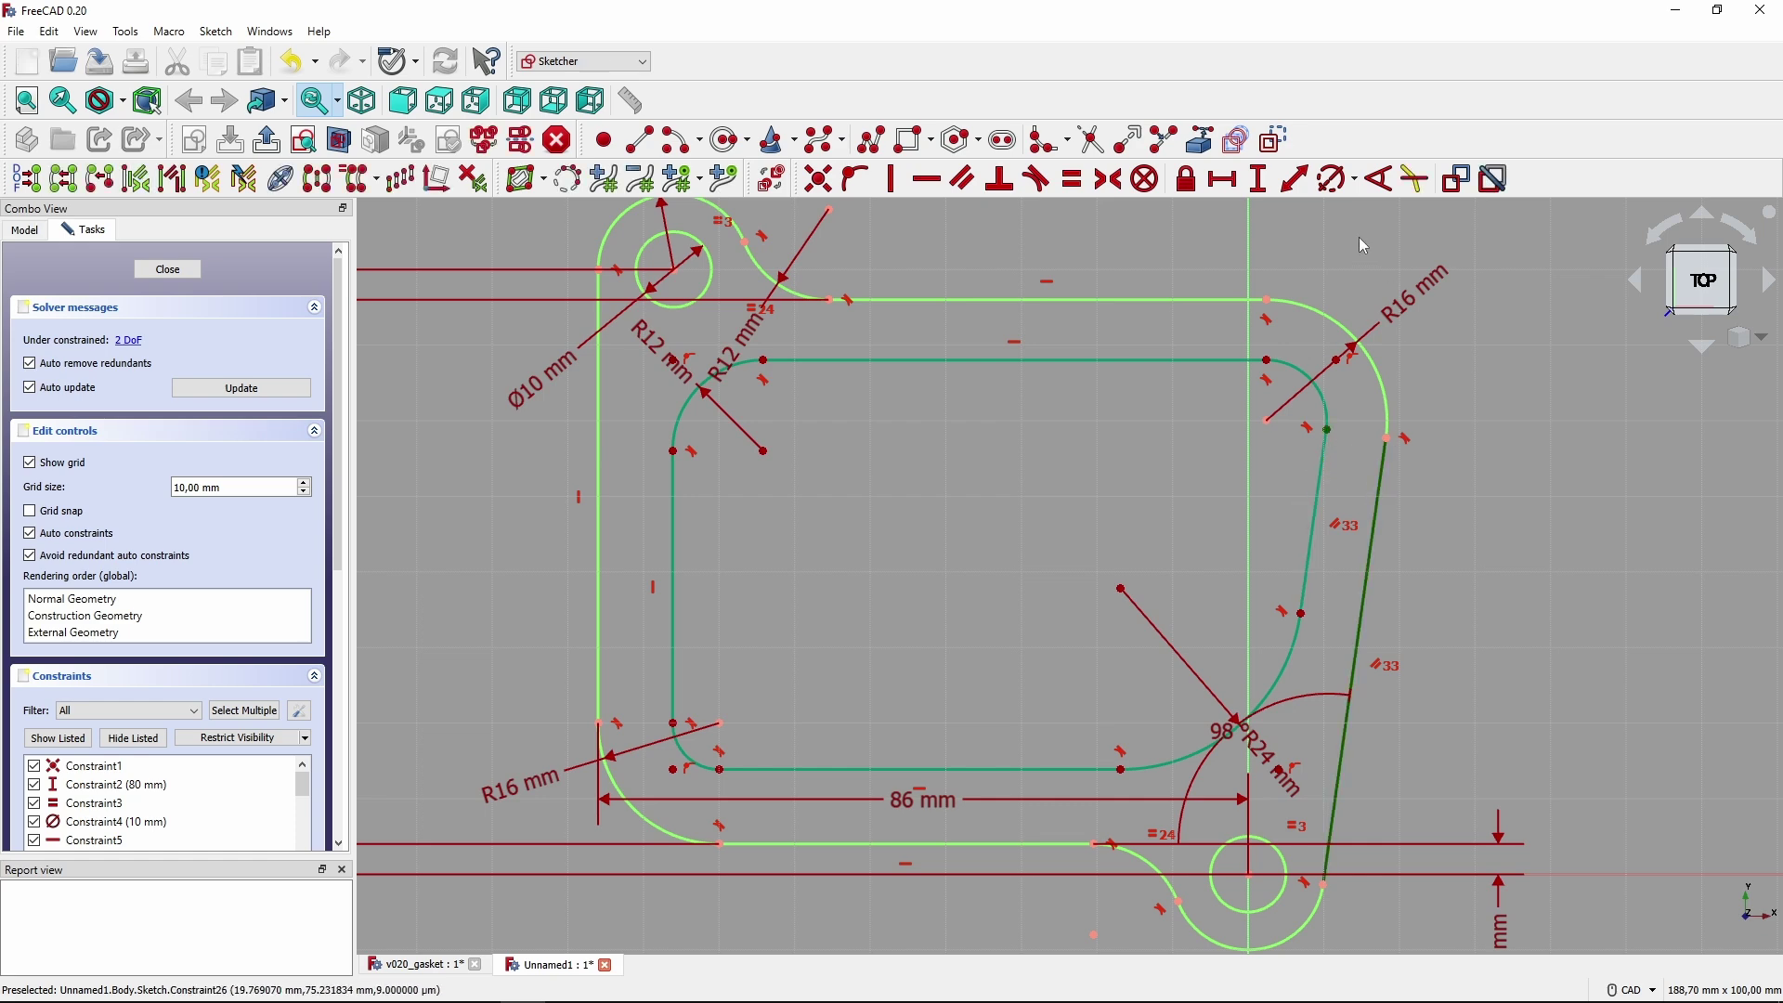
left_click(1305, 187)
type("6")
key("Return")
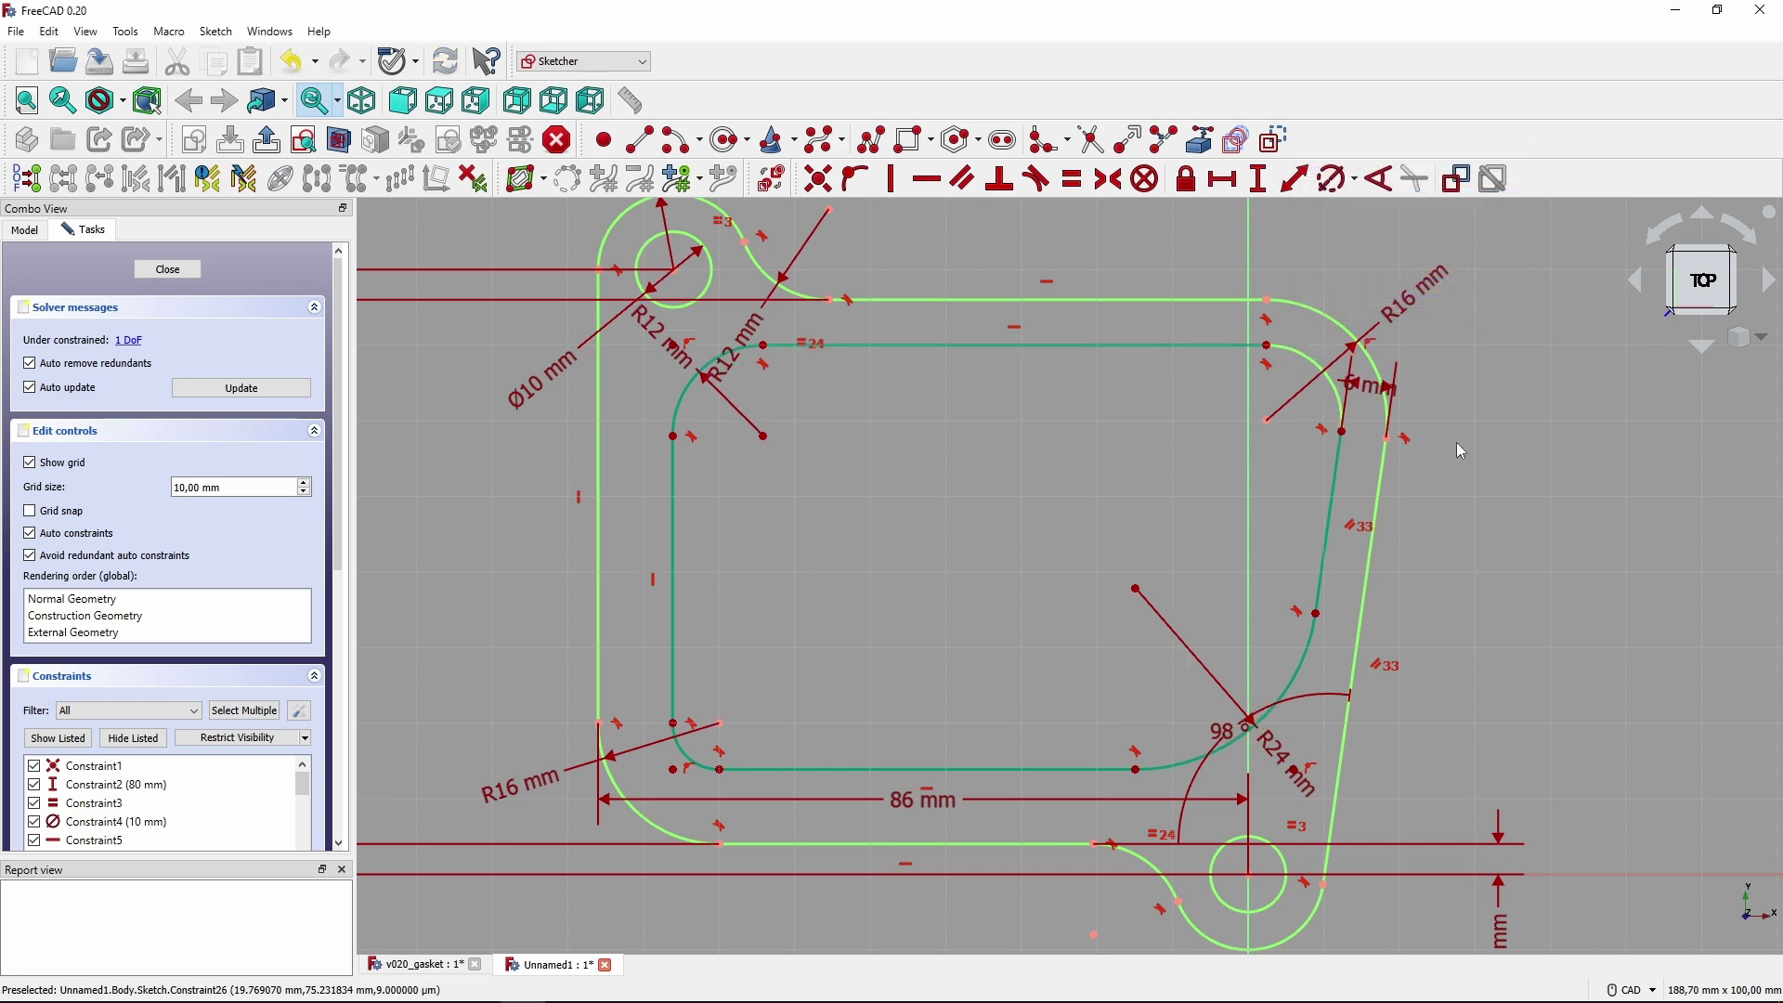
Fix a 6 mm vertical gap between the inner and outer bottom edges.
left_click(723, 769)
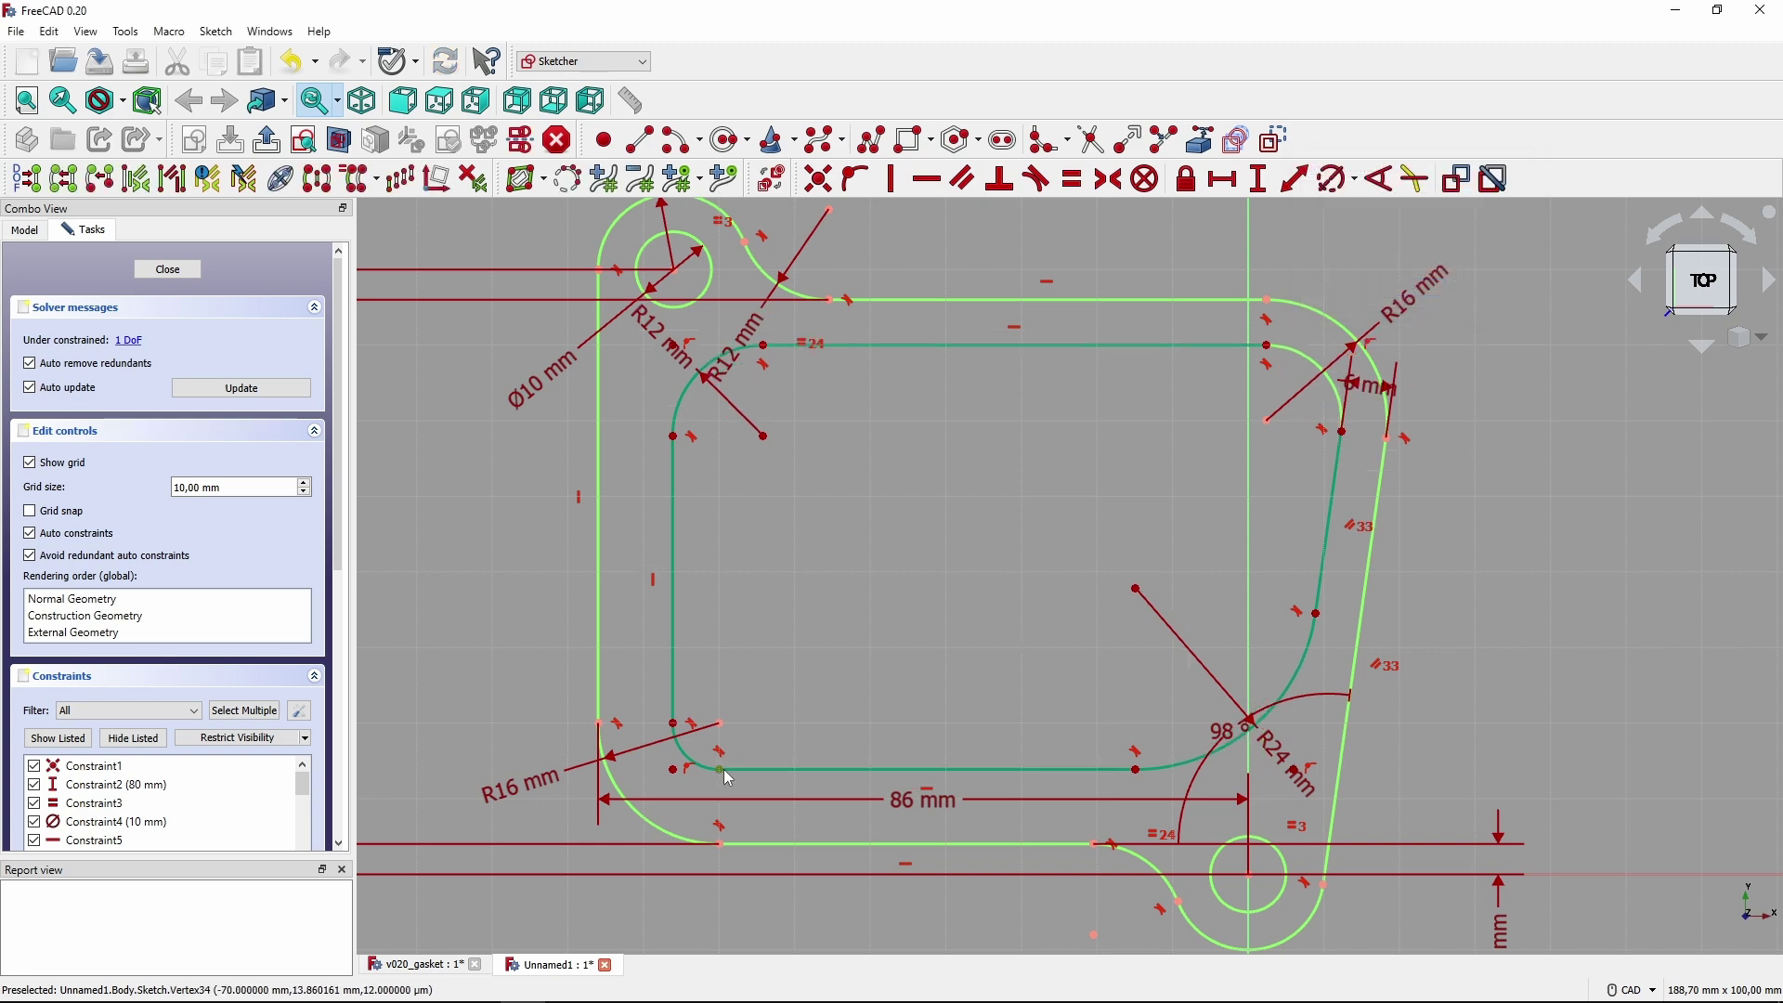
left_click(819, 843)
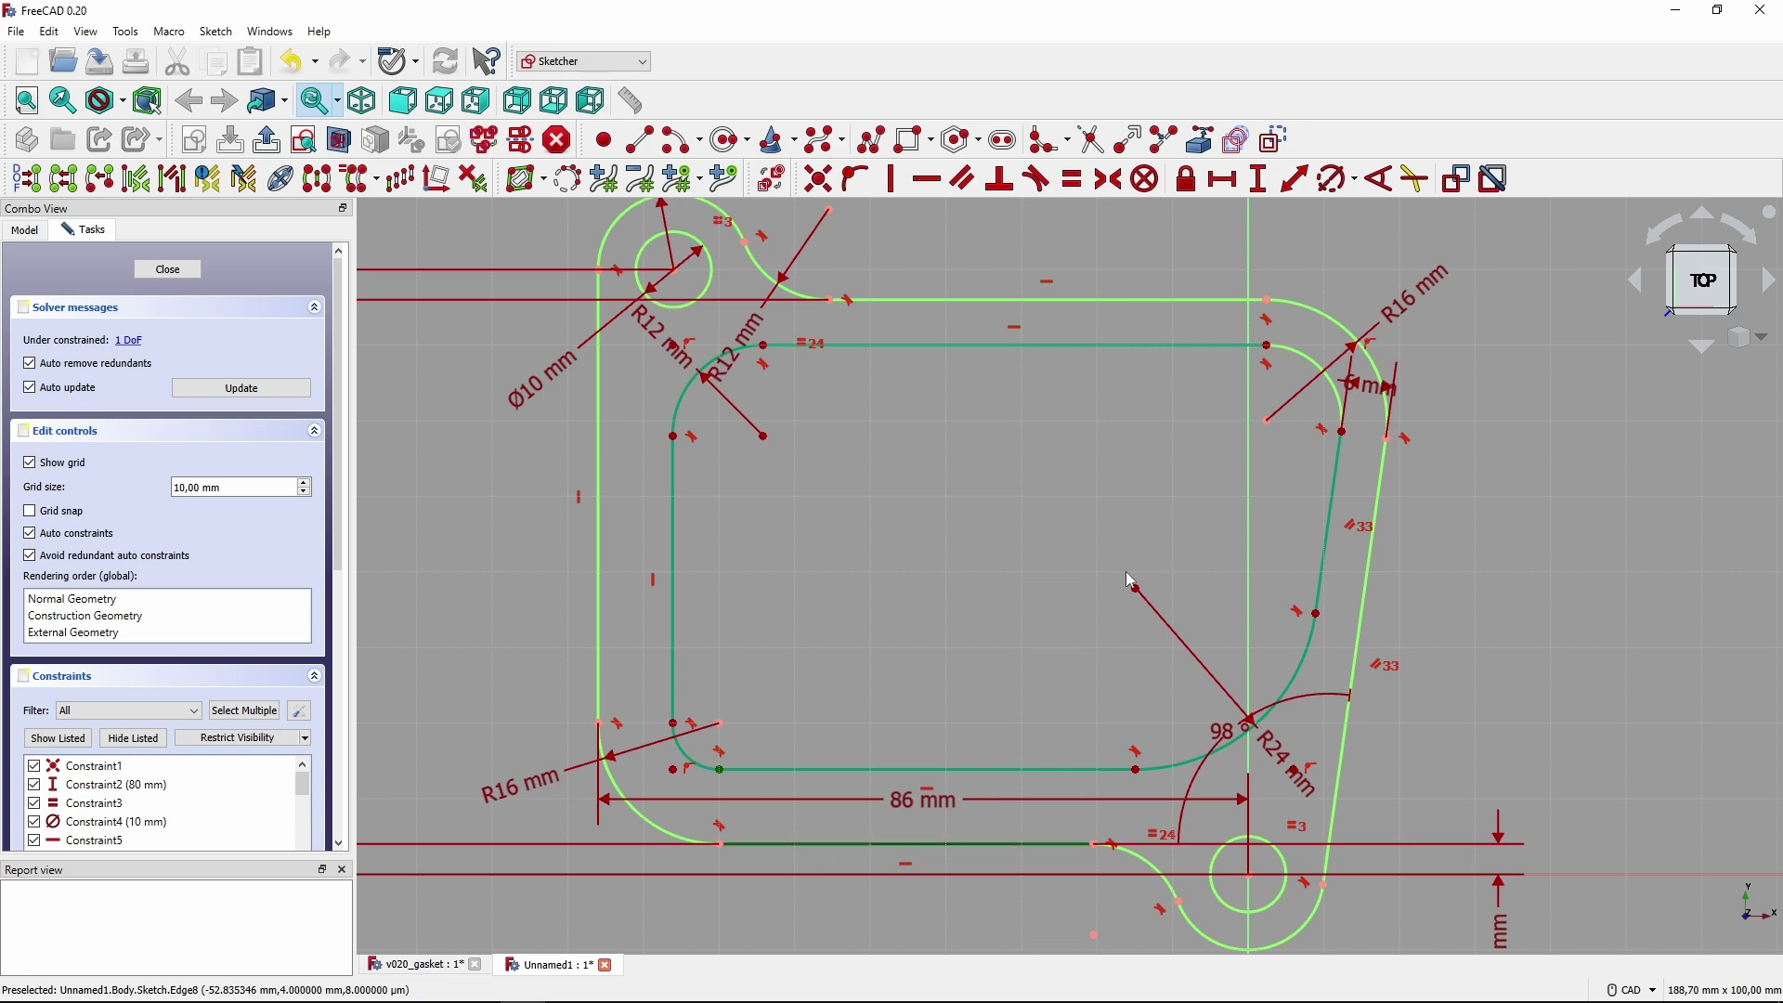
left_click(1260, 179)
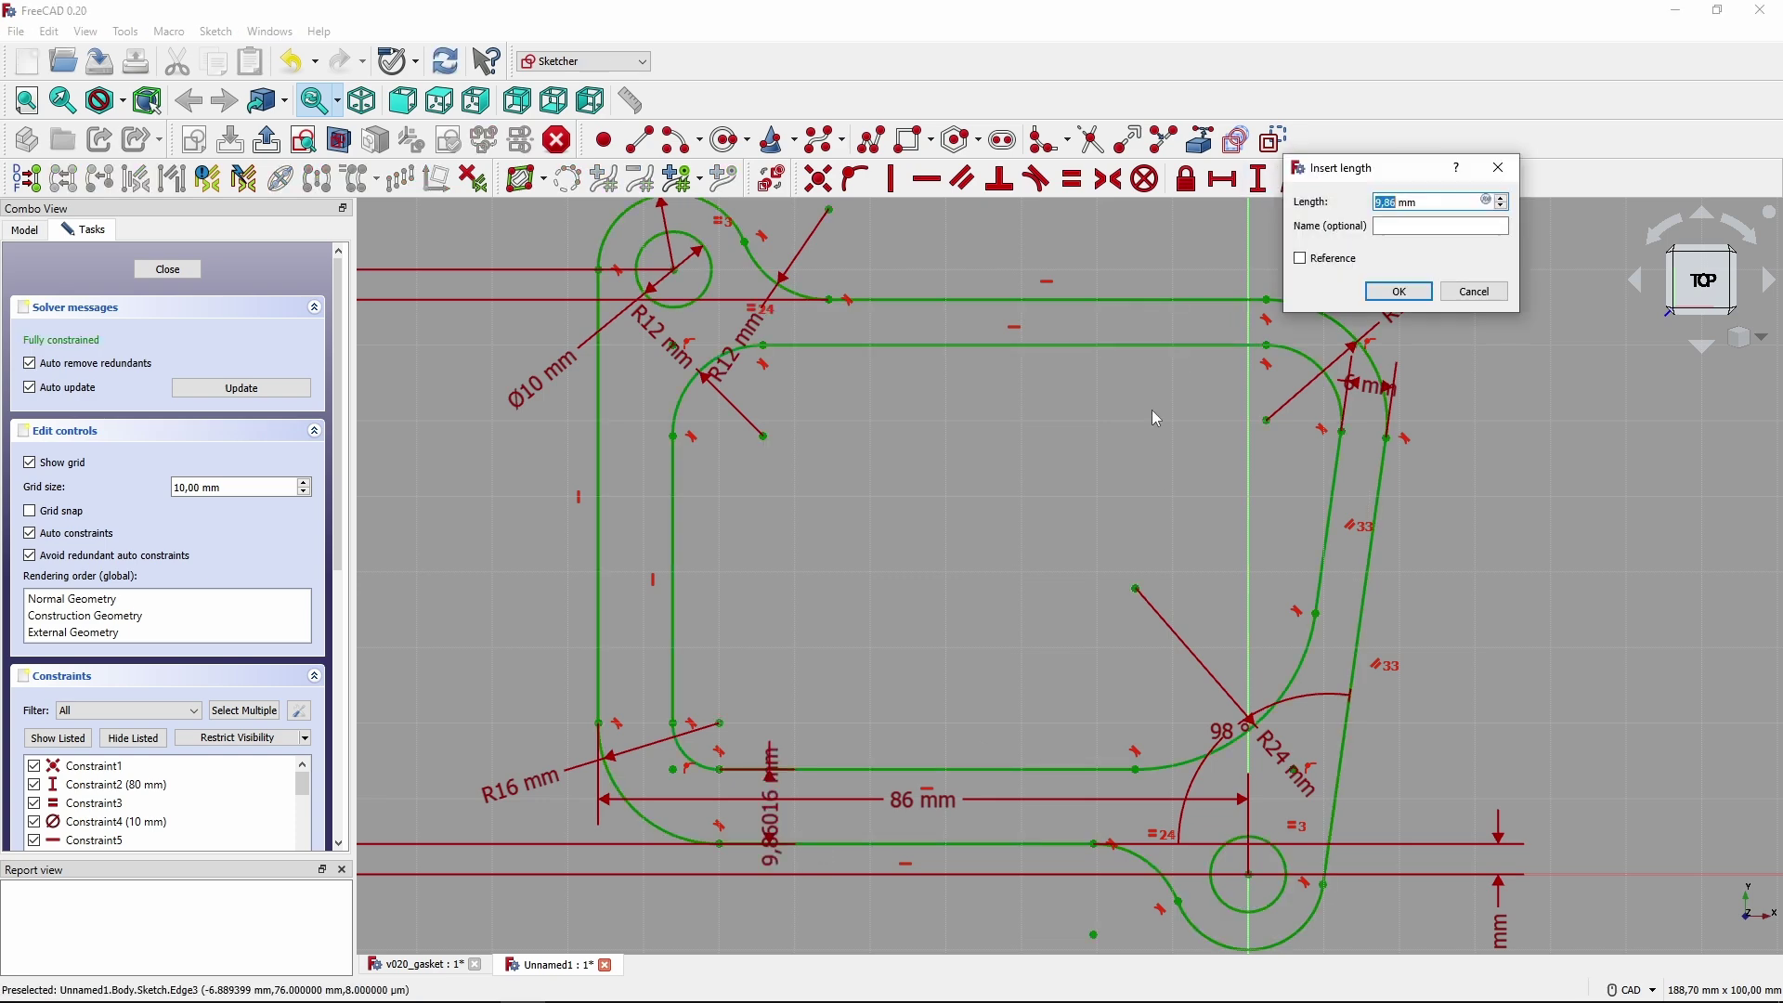
type("6")
key("Return")
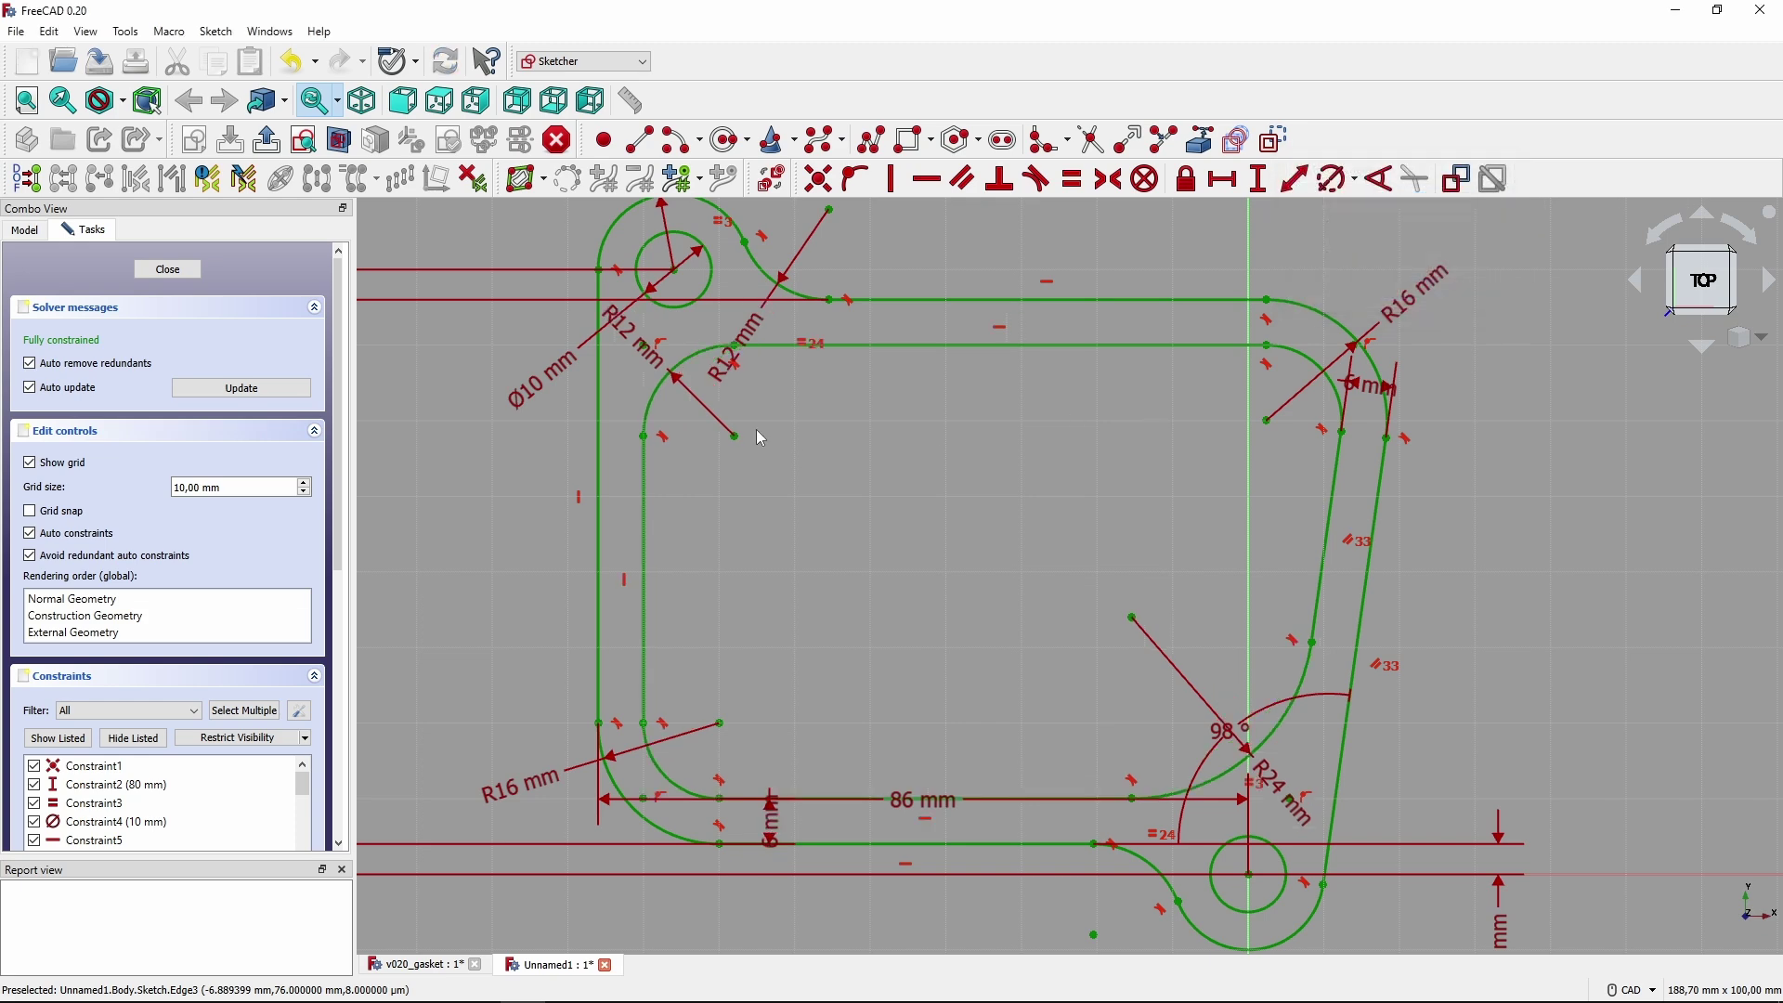
Move the 6 mm, 80 mm and R12 mm dimension labels clear of the outline and each other.
left_click_drag(771, 818, 798, 749)
scroll(884, 704, "down", 2)
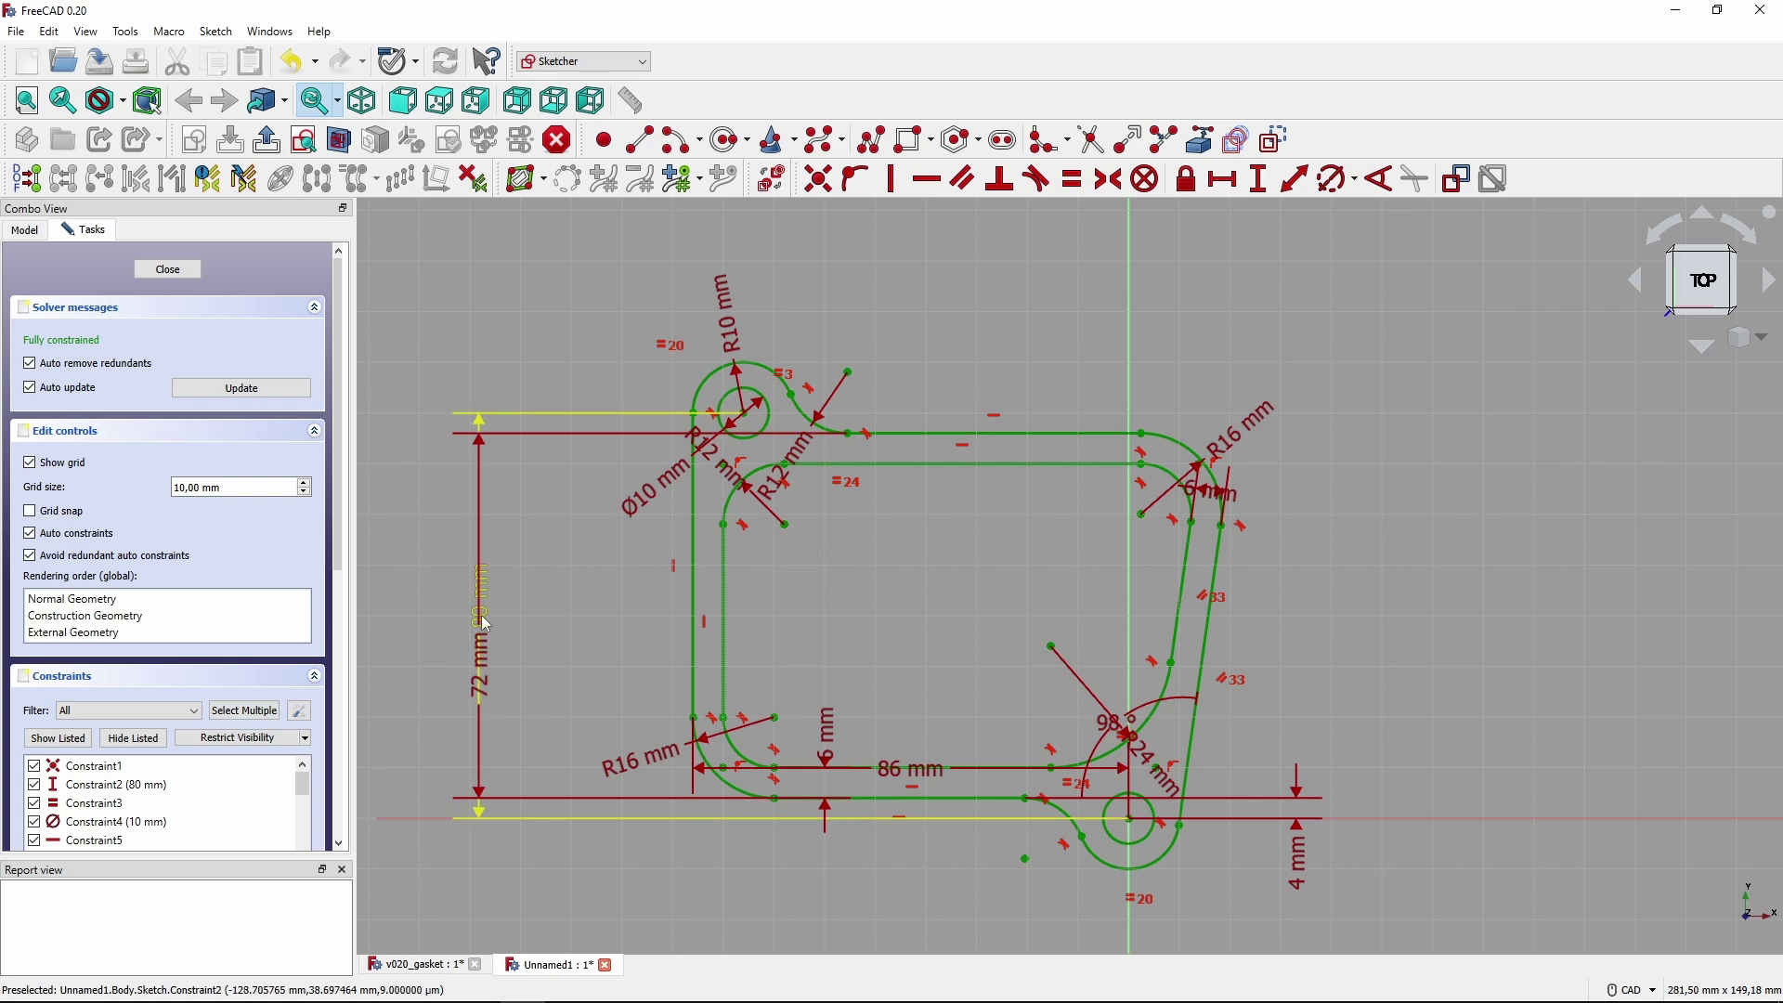
left_click_drag(485, 617, 585, 653)
left_click_drag(715, 455, 848, 387)
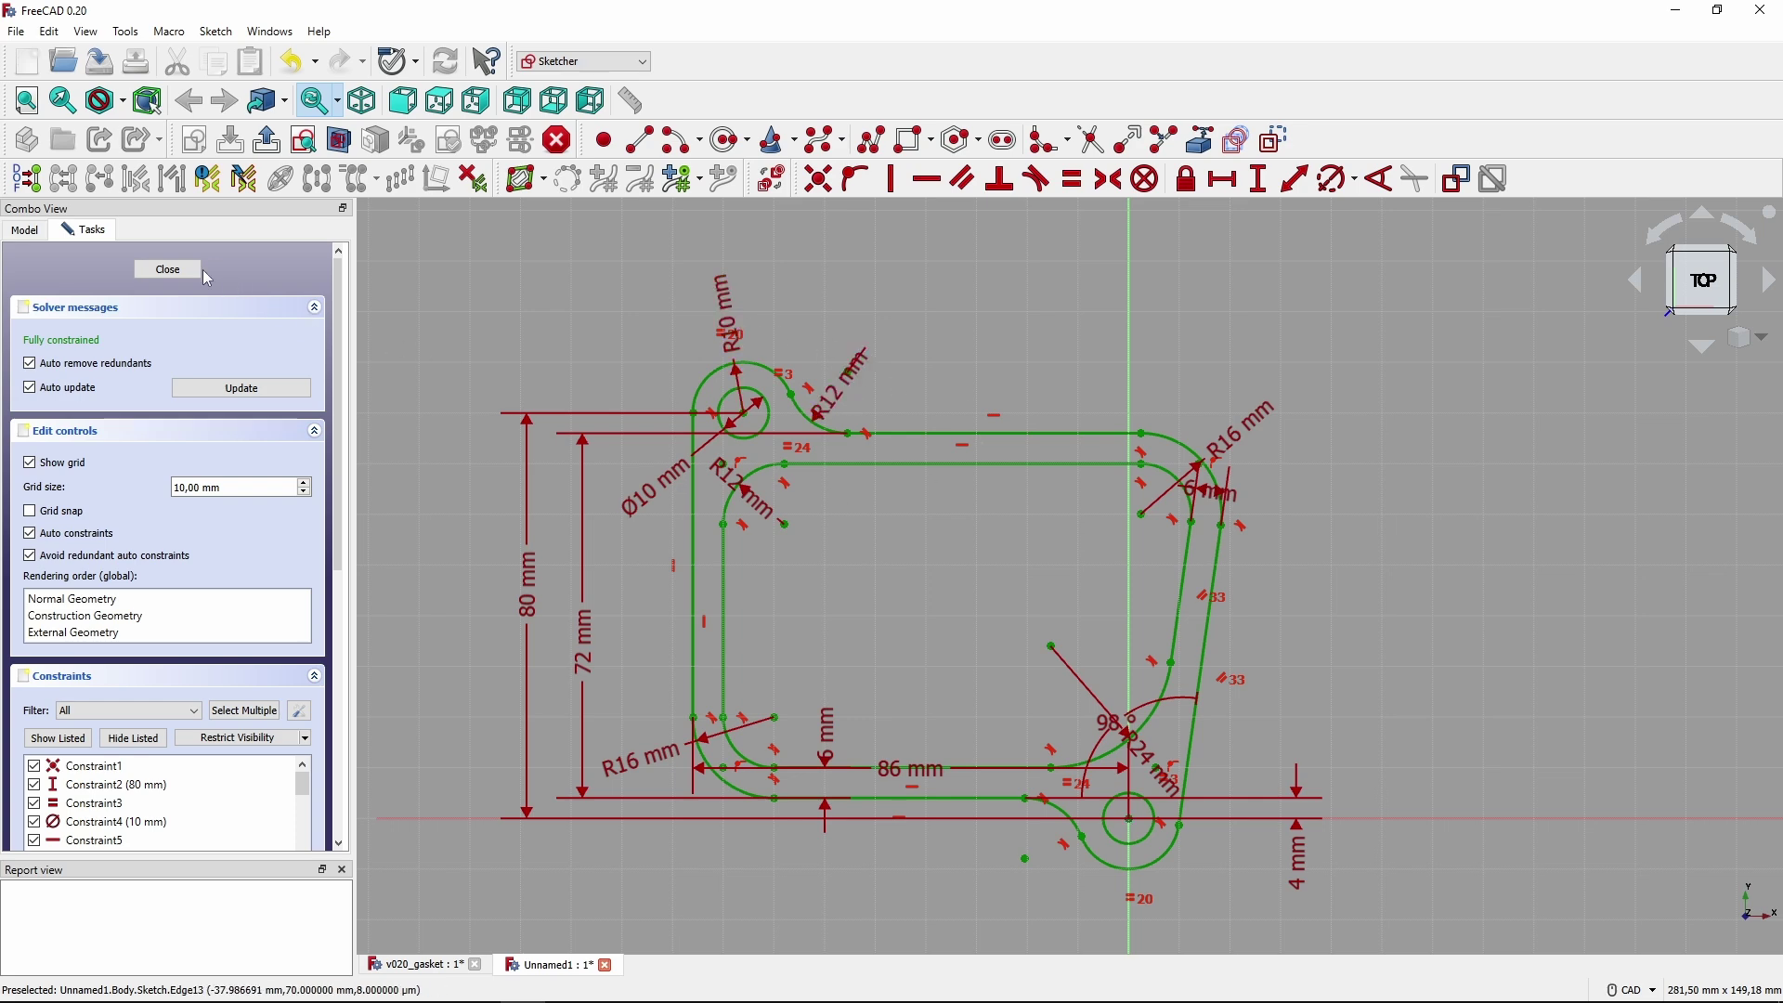
Close the sketch and pad the gasket outline 2 mm thick, expanding the Pad in the tree.
left_click(167, 269)
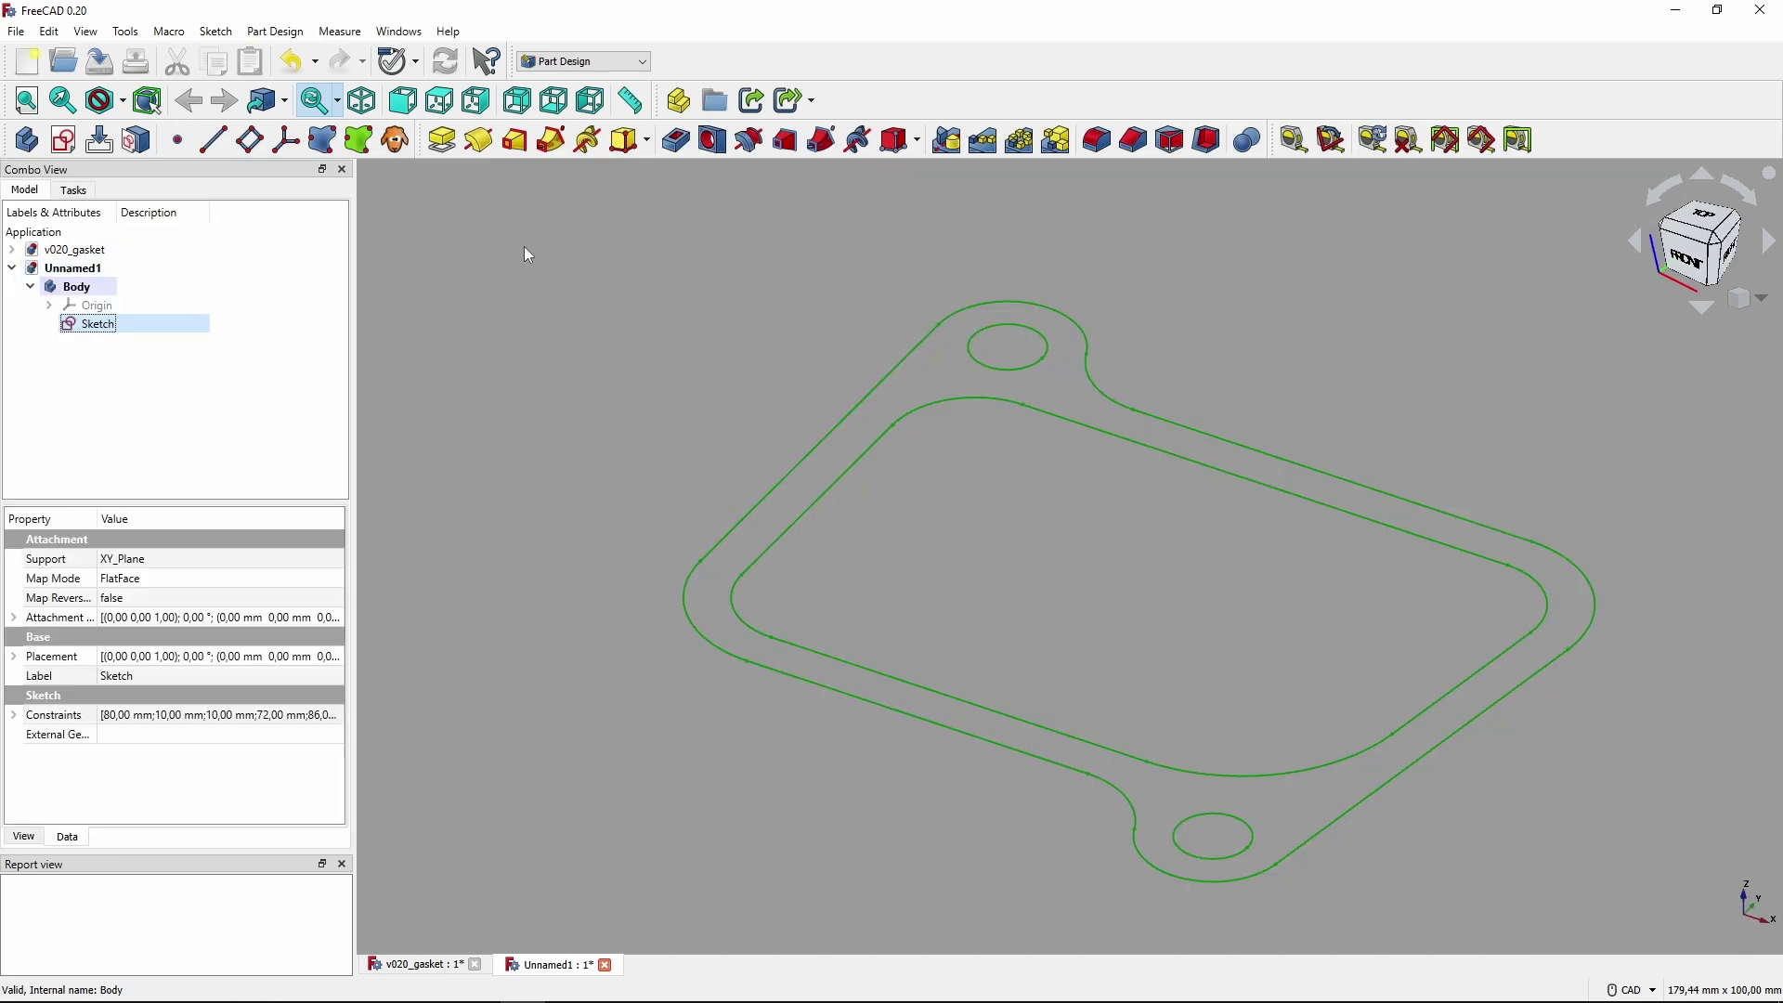
left_click(440, 139)
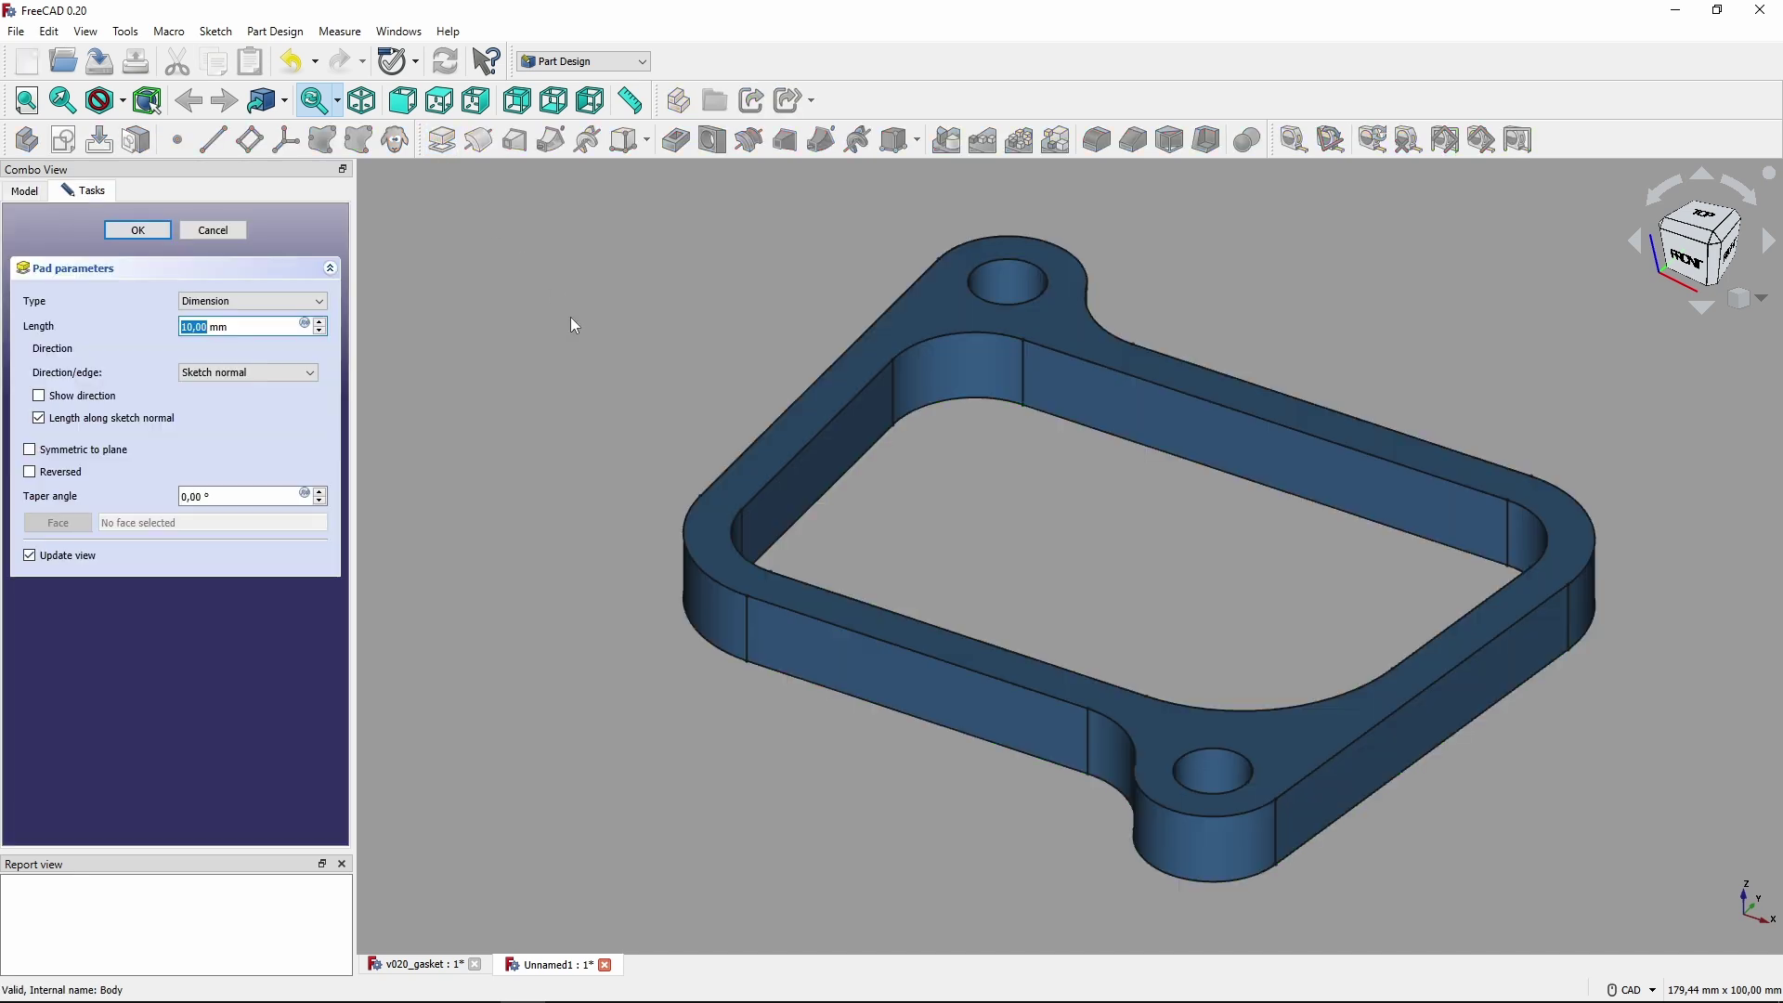
type("2")
key("Return")
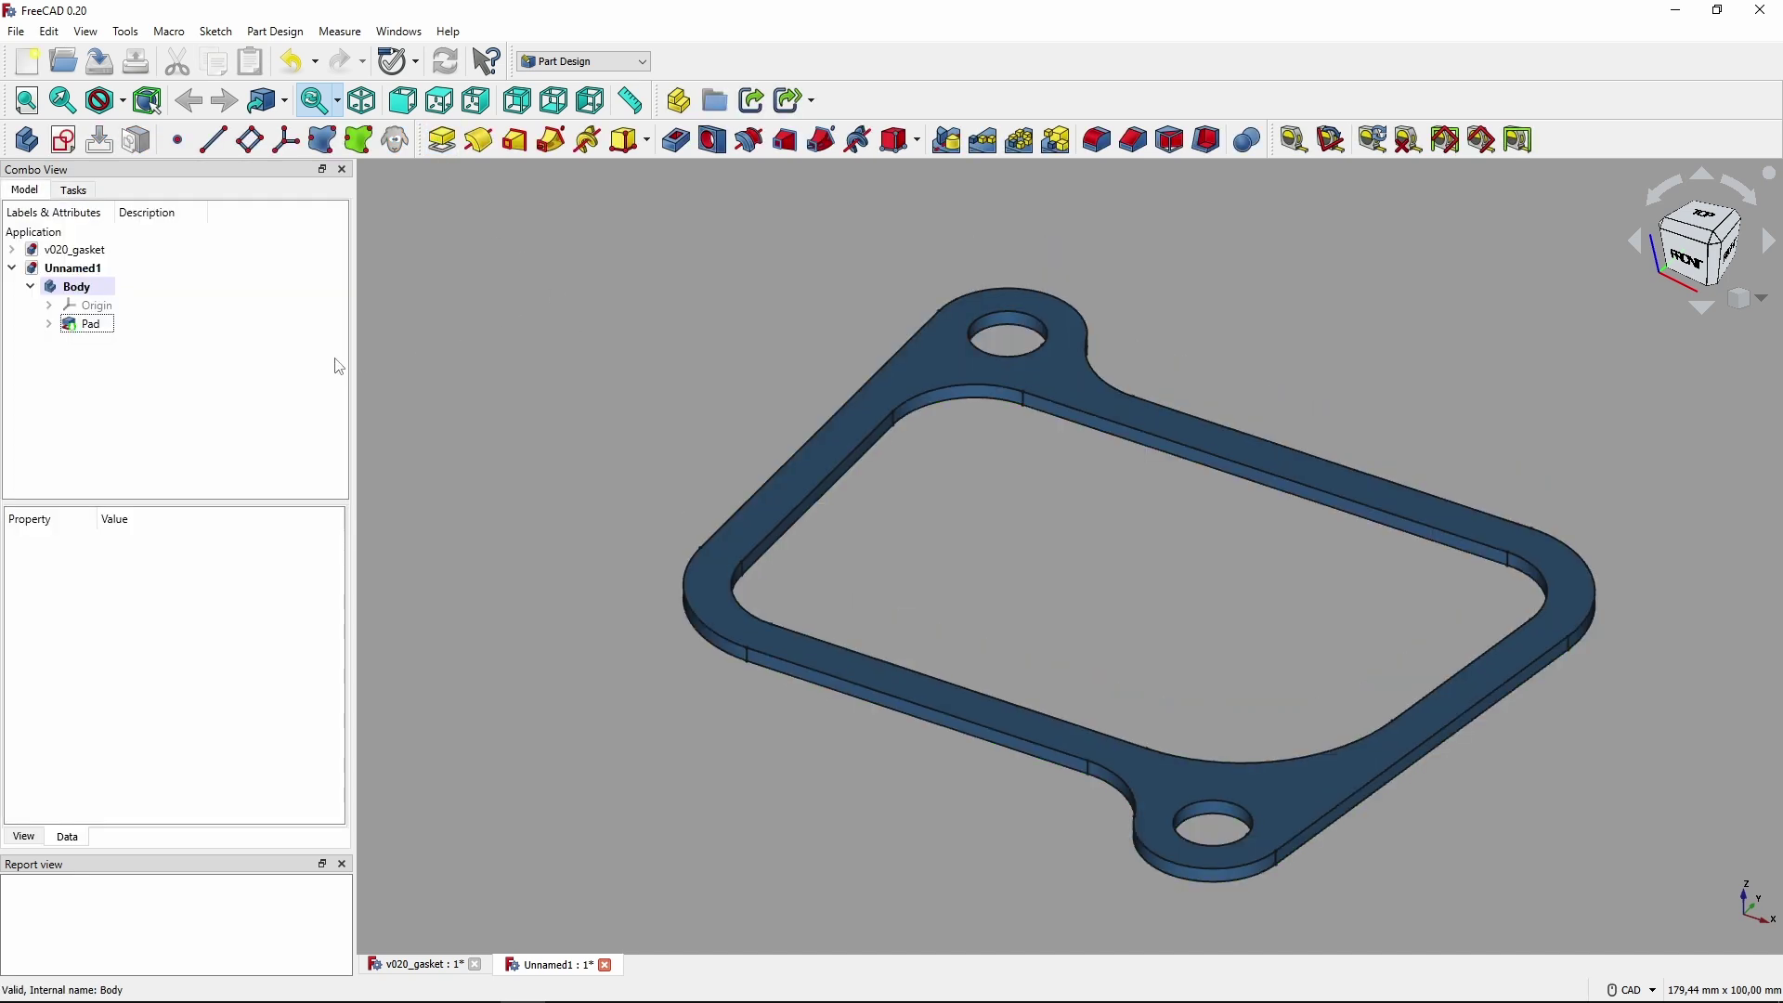
left_click(48, 324)
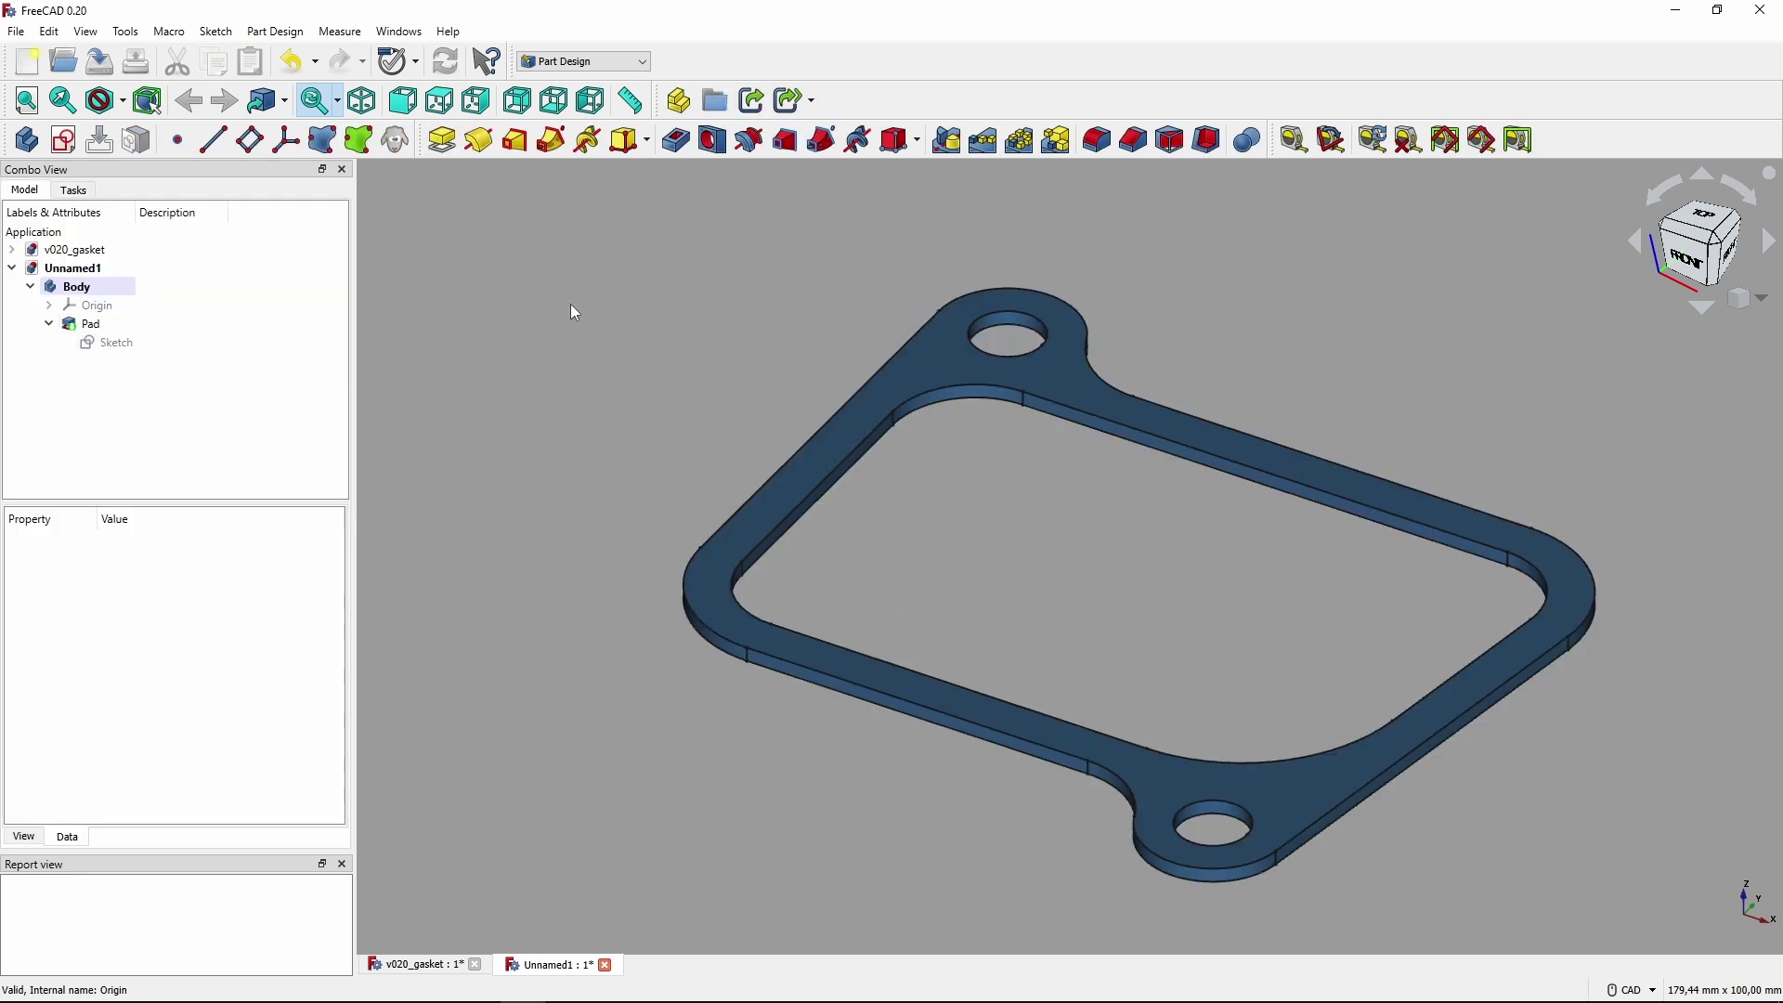
Reopen the sketch, drag the right-side 6 mm label outside the outline, and exit to the solid.
double_click(180, 344)
mouse_move(700, 430)
middle_mouse_down()
mouse_move(864, 641)
mouse_move(929, 617)
middle_mouse_up()
scroll(877, 610, "down", 2)
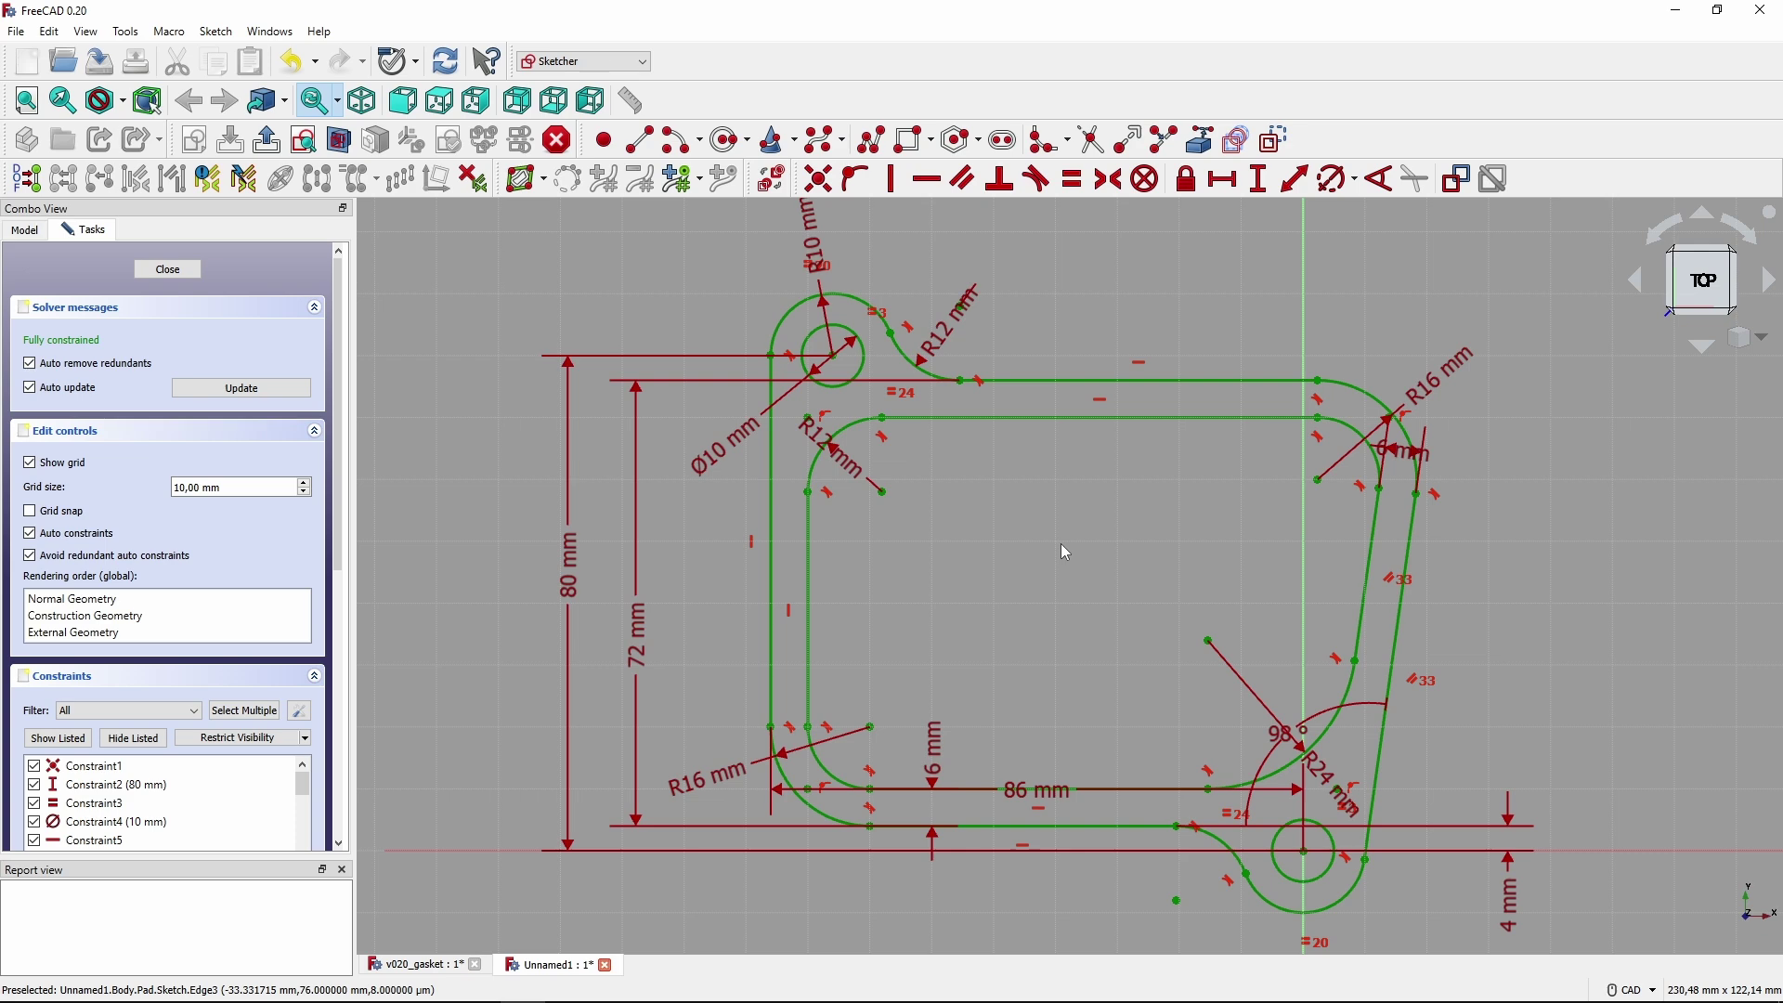
left_click_drag(1403, 452, 1483, 534)
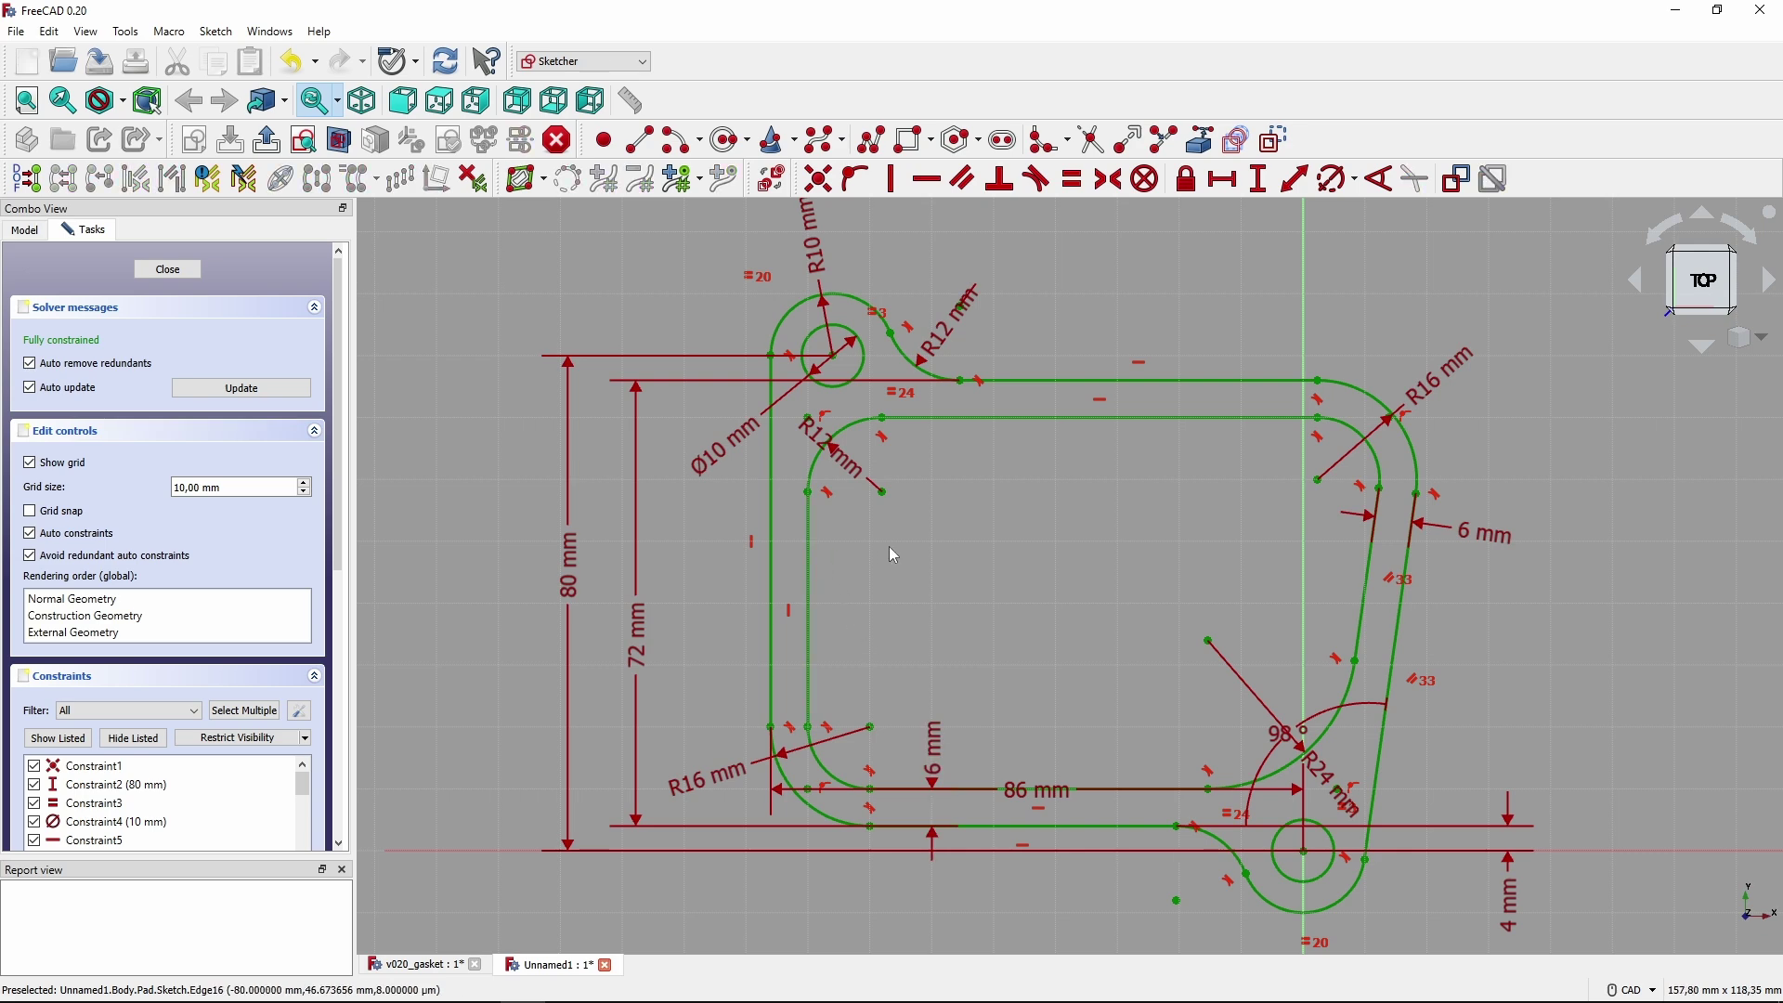
key("Escape")
left_click(546, 390)
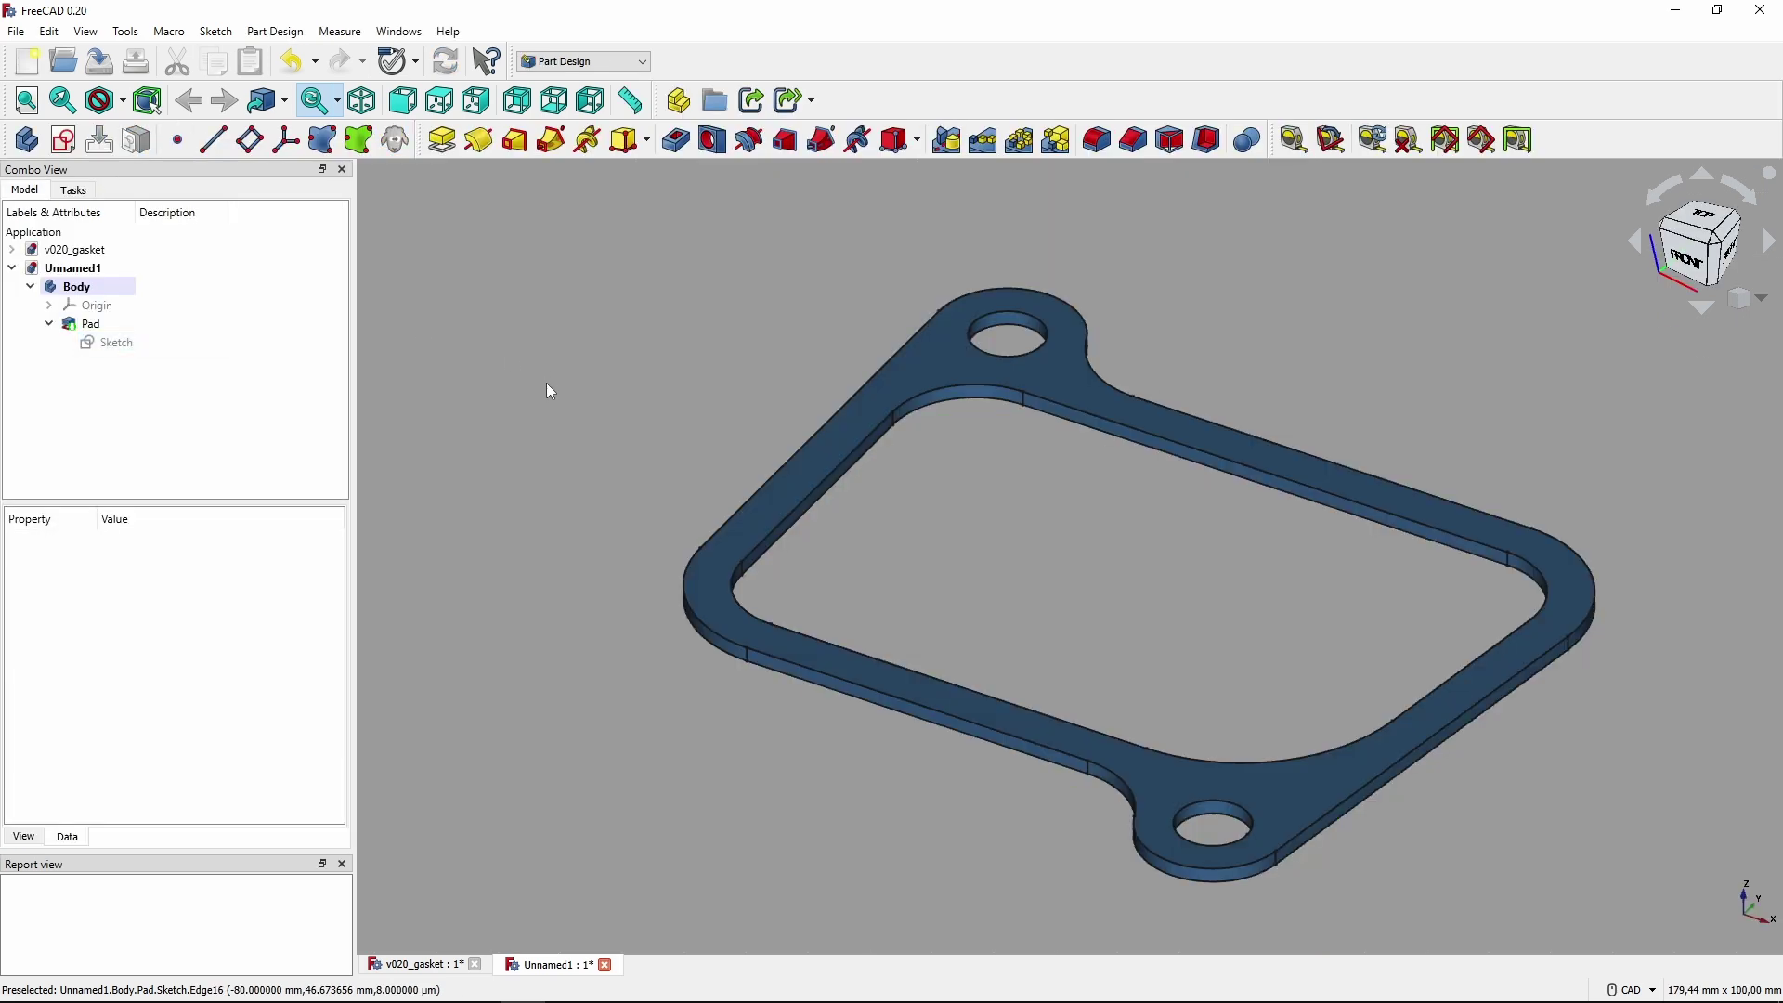